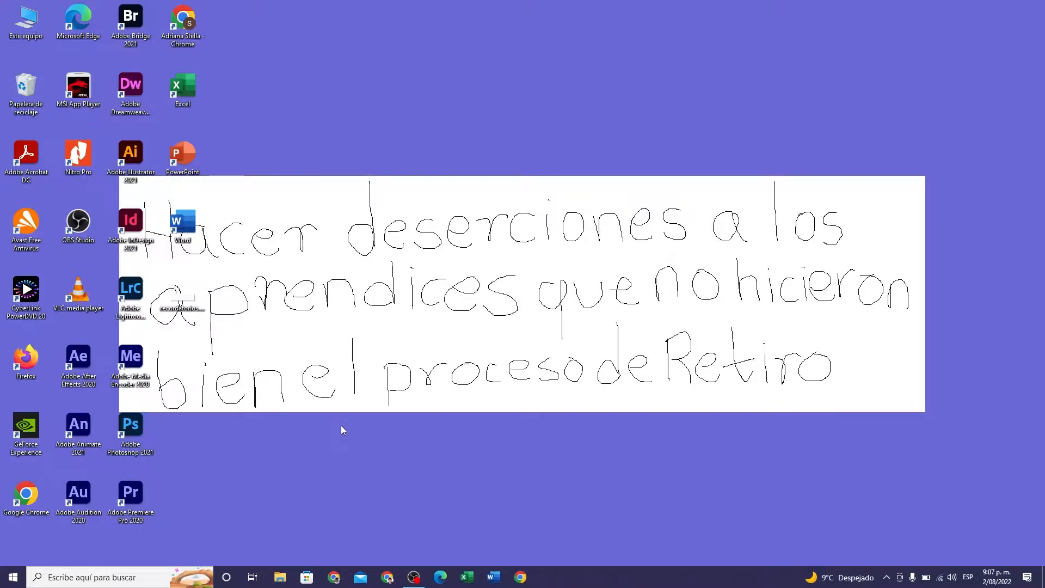
# - Launch Adobe Animate 2021 and open the document animacionparteDOS.fla from the ANIMATIC folder
pyautogui.doubleClick(80, 439)
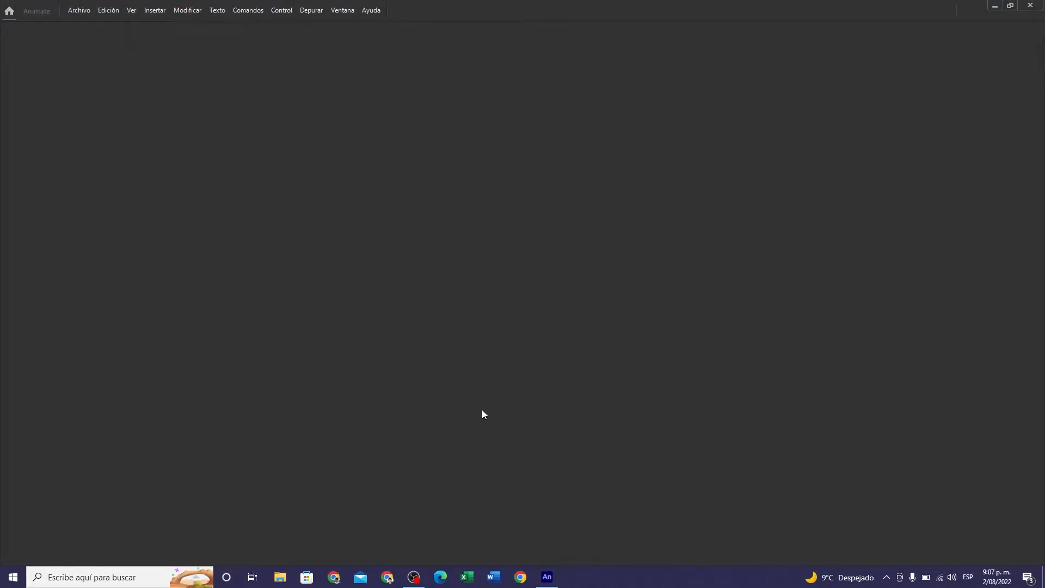
pyautogui.click(80, 11)
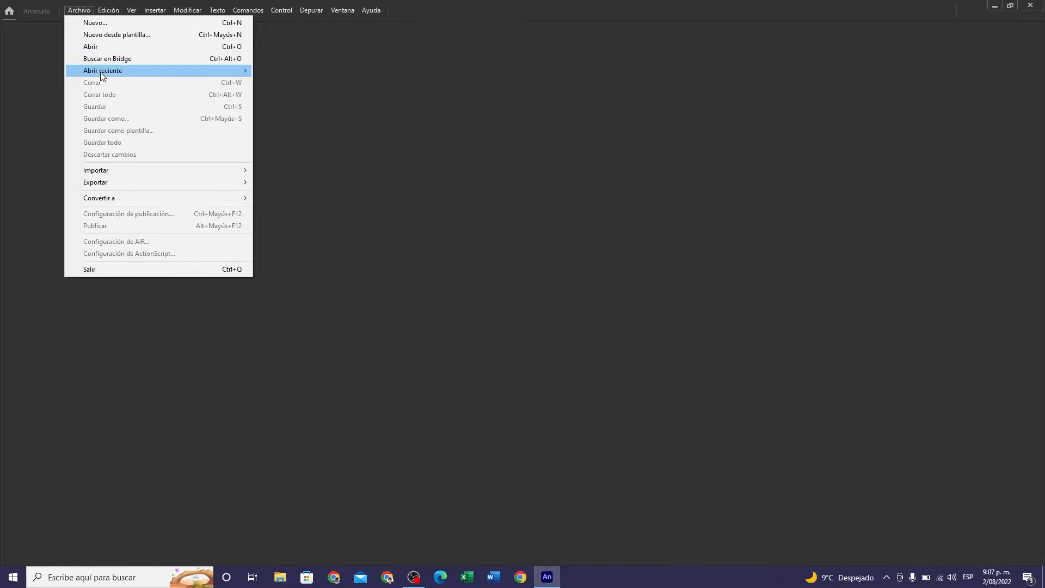
pyautogui.moveTo(102, 75)
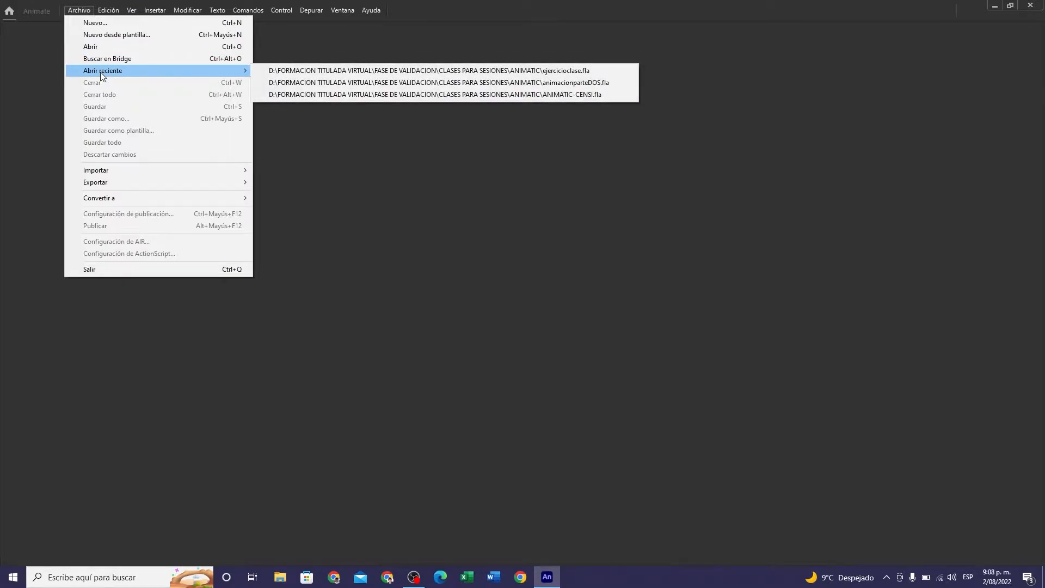
pyautogui.click(113, 48)
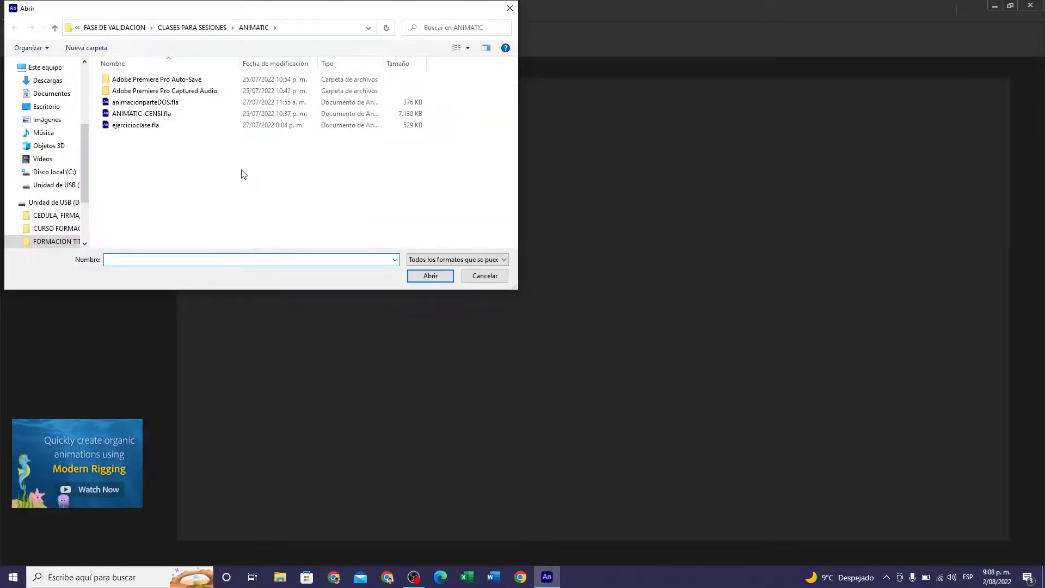
pyautogui.click(155, 102)
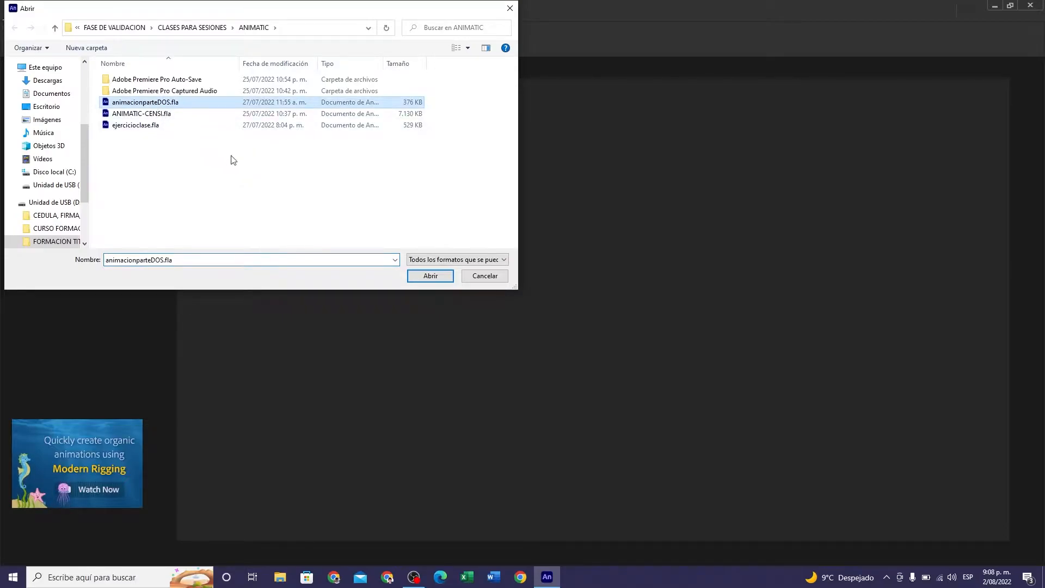
pyautogui.click(430, 276)
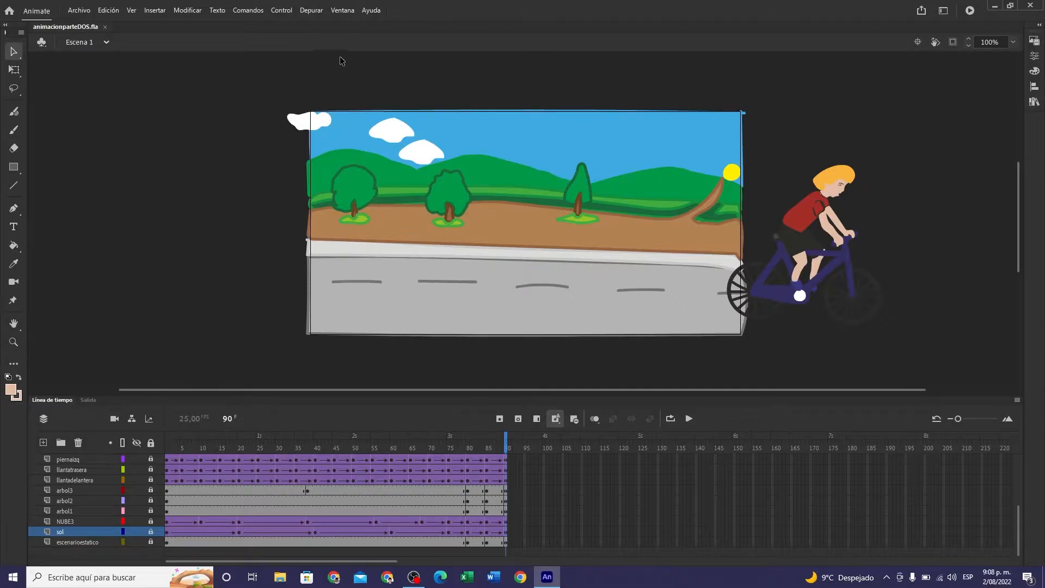
# - Test the movie to preview the cyclist animation, and close the preview window
pyautogui.click(282, 10)
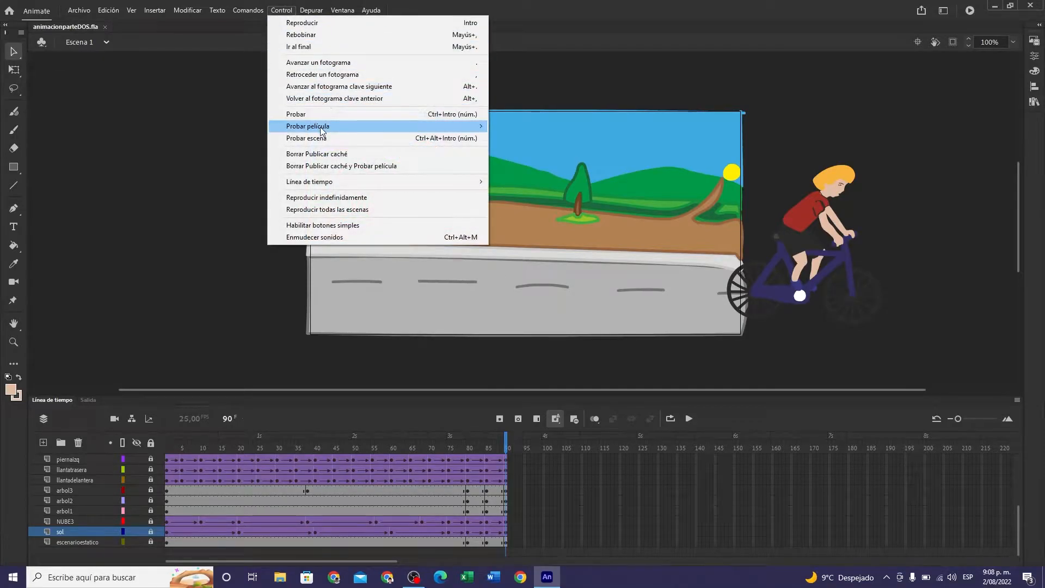
pyautogui.moveTo(339, 128)
pyautogui.click(526, 127)
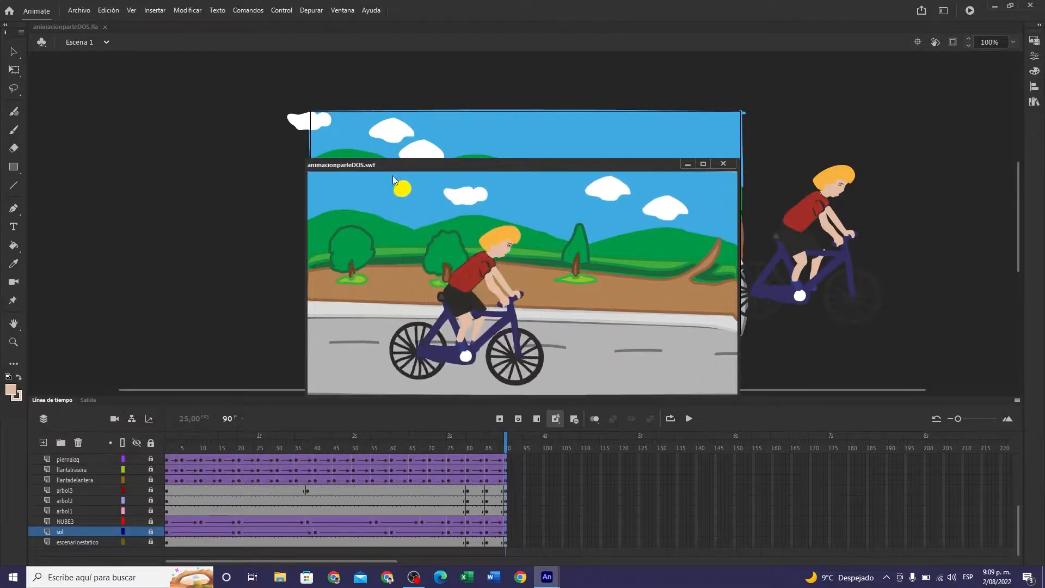
pyautogui.click(723, 164)
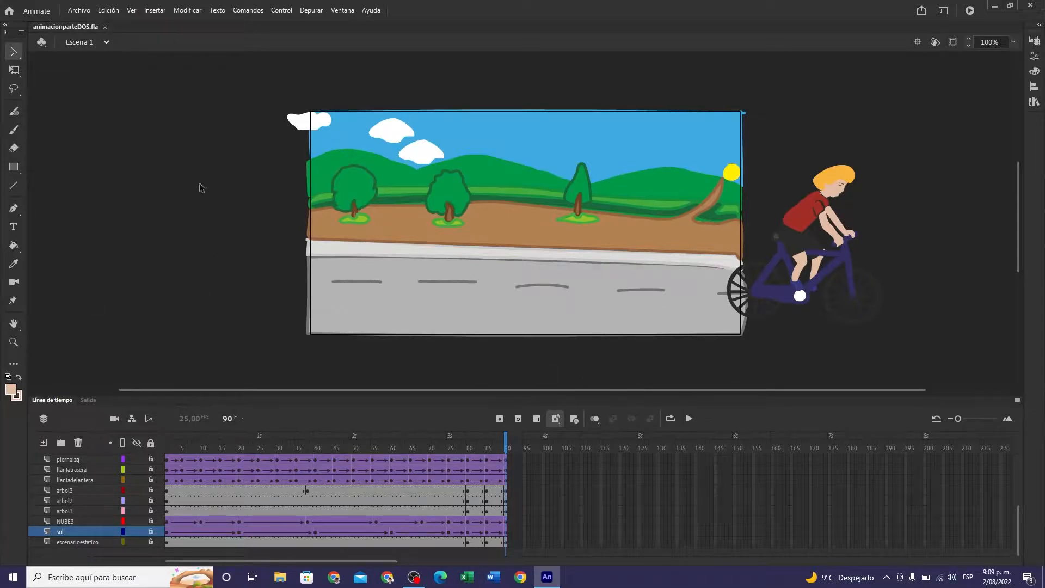
# - Insert a new scene in the animation document
pyautogui.click(163, 11)
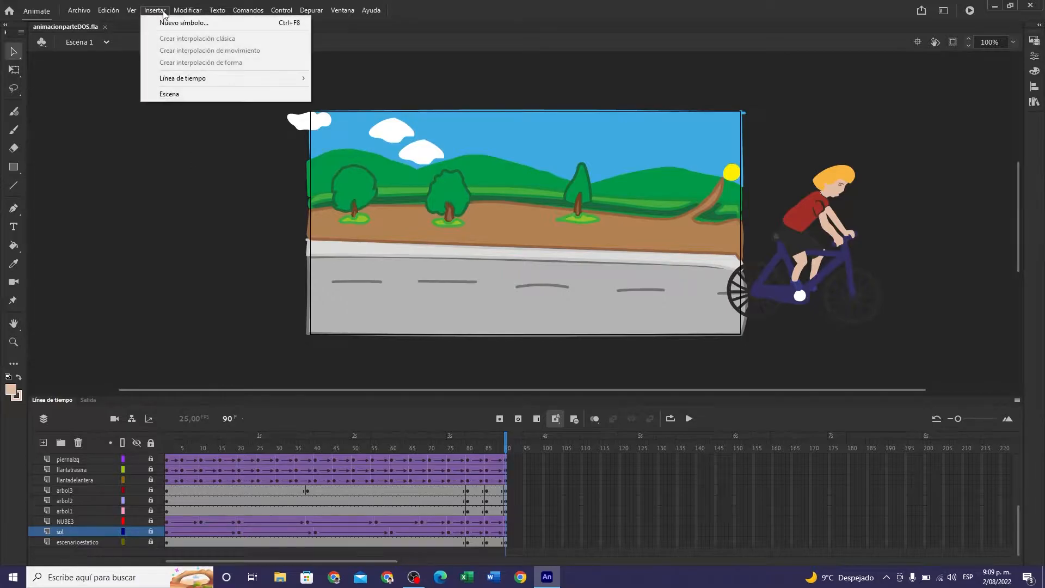
pyautogui.click(174, 95)
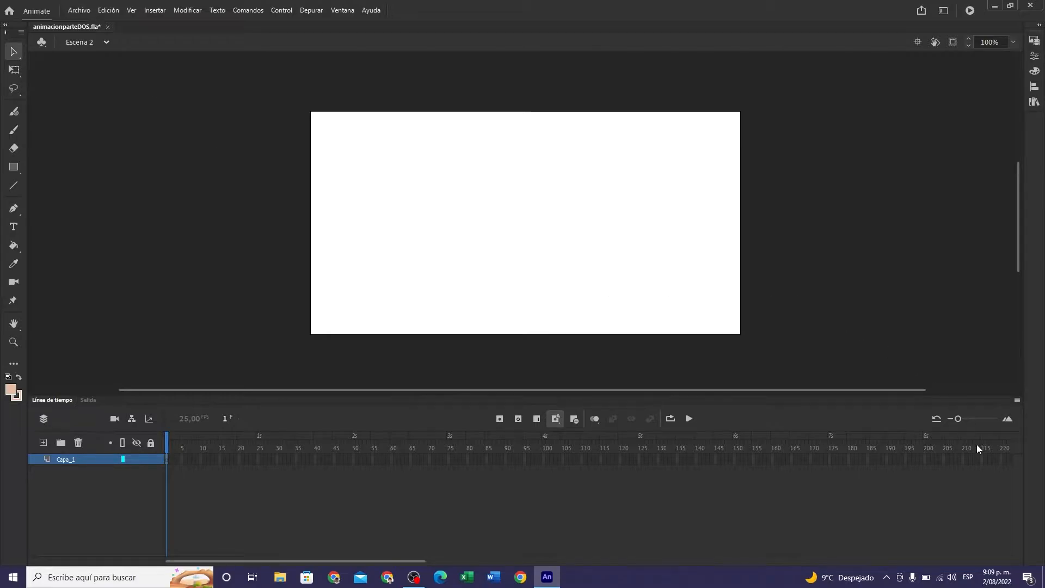
# - Switch to File Explorer and open FORMACION TITULADA VIRTUAL > FASE DE VALIDACION > CLASES PARA SESIONES > ANIMATIC on drive D
pyautogui.click(1034, 581)
pyautogui.click(1034, 581)
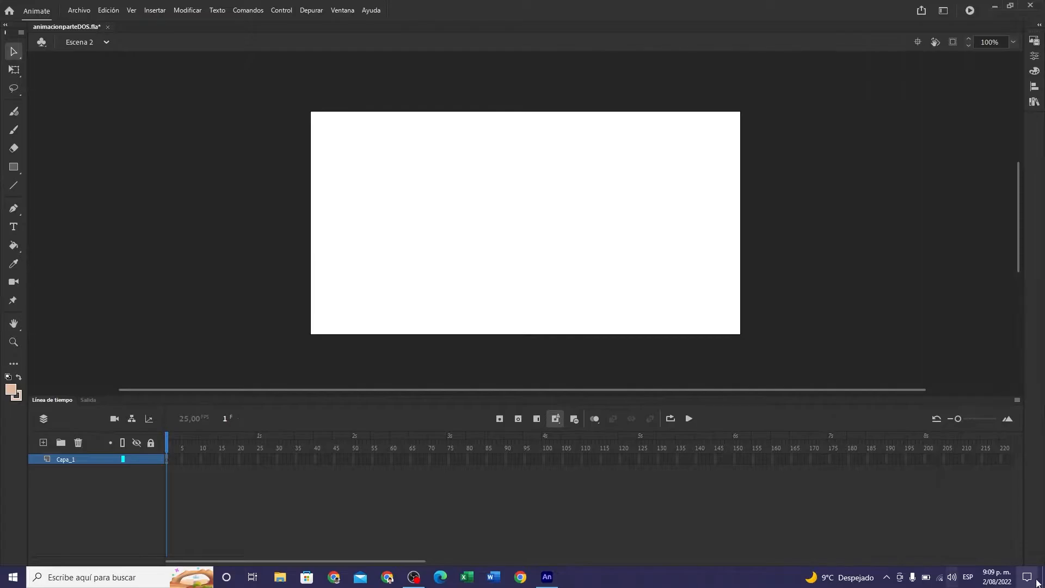
pyautogui.click(1044, 583)
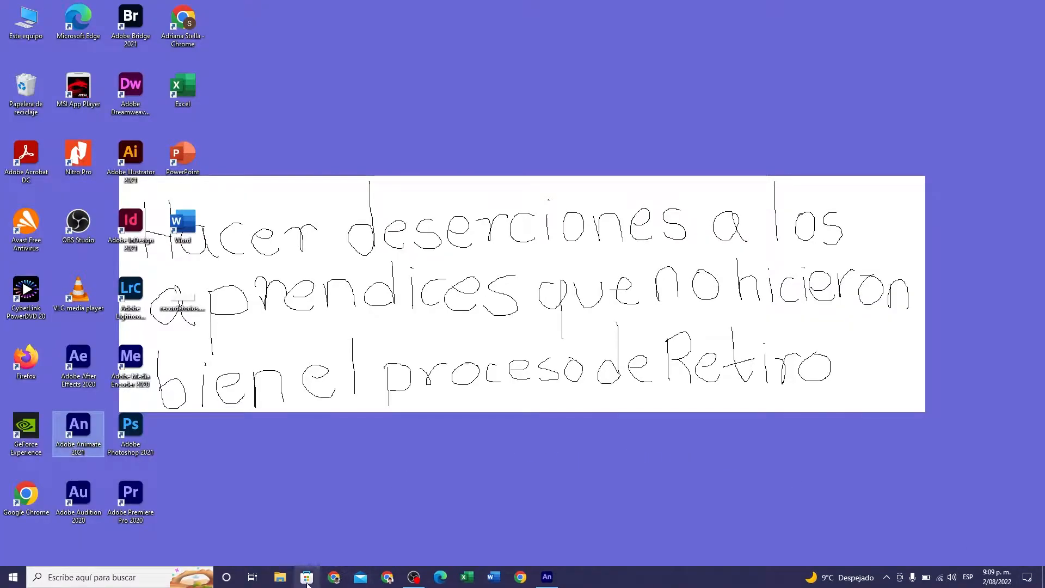
pyautogui.click(280, 578)
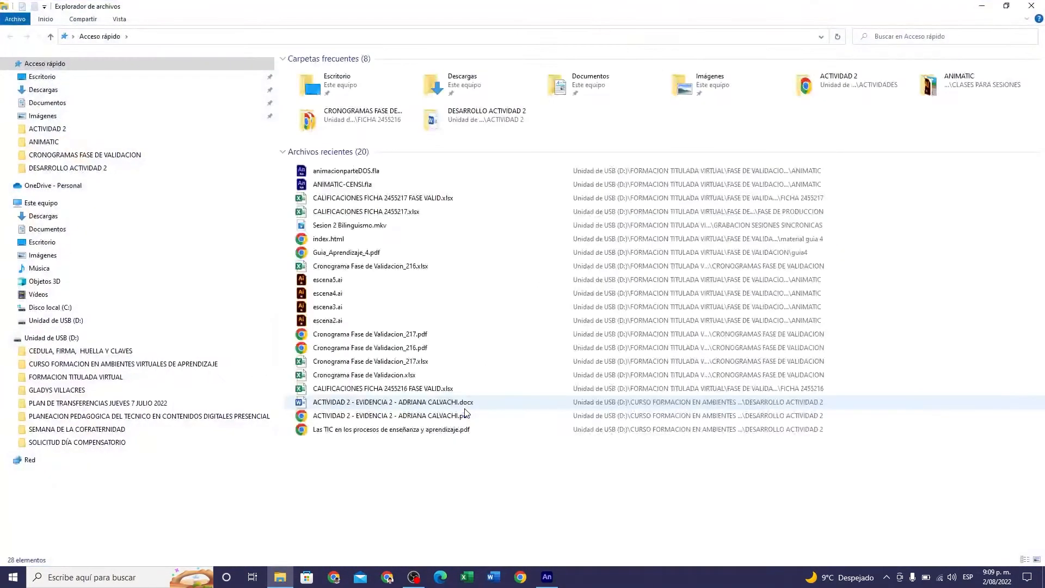
pyautogui.click(57, 339)
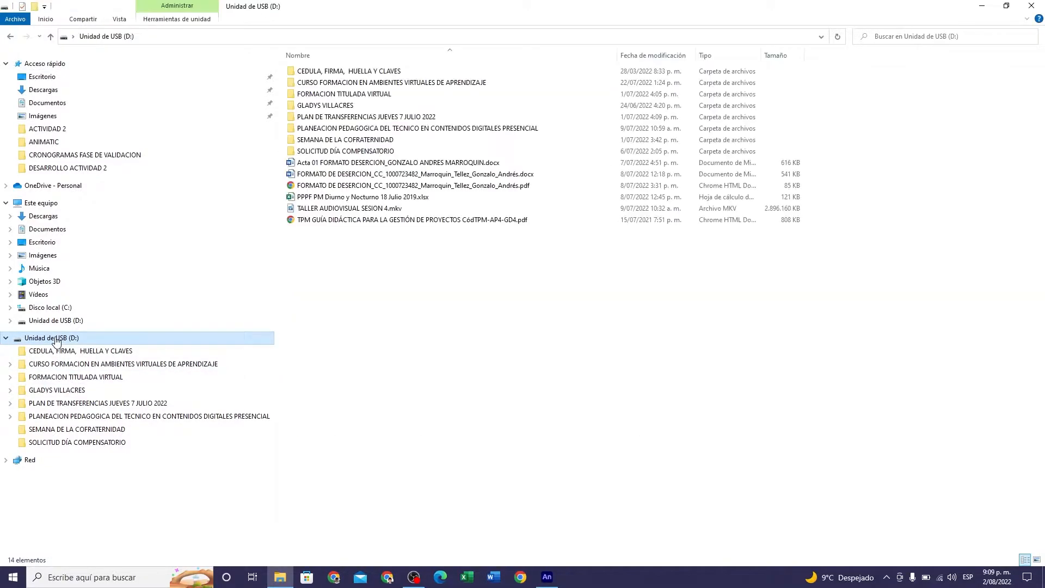
pyautogui.click(370, 95)
pyautogui.doubleClick(370, 95)
pyautogui.doubleClick(354, 117)
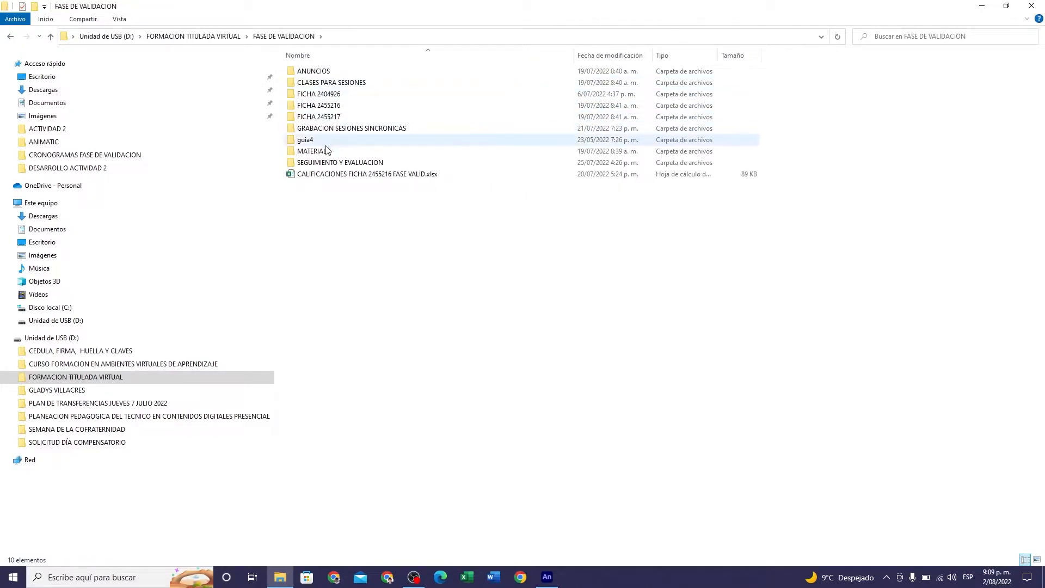
pyautogui.doubleClick(352, 82)
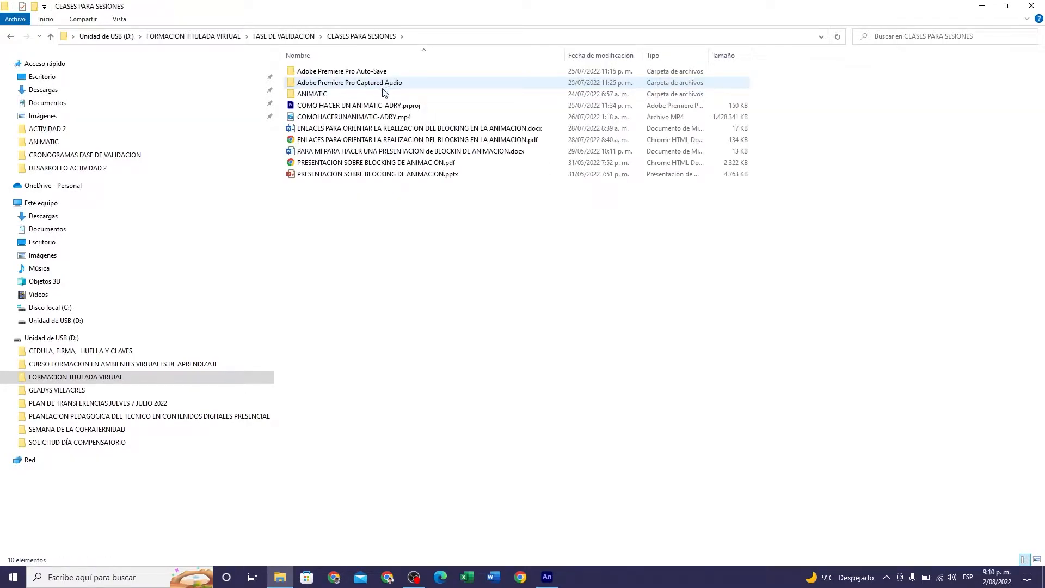
pyautogui.doubleClick(361, 95)
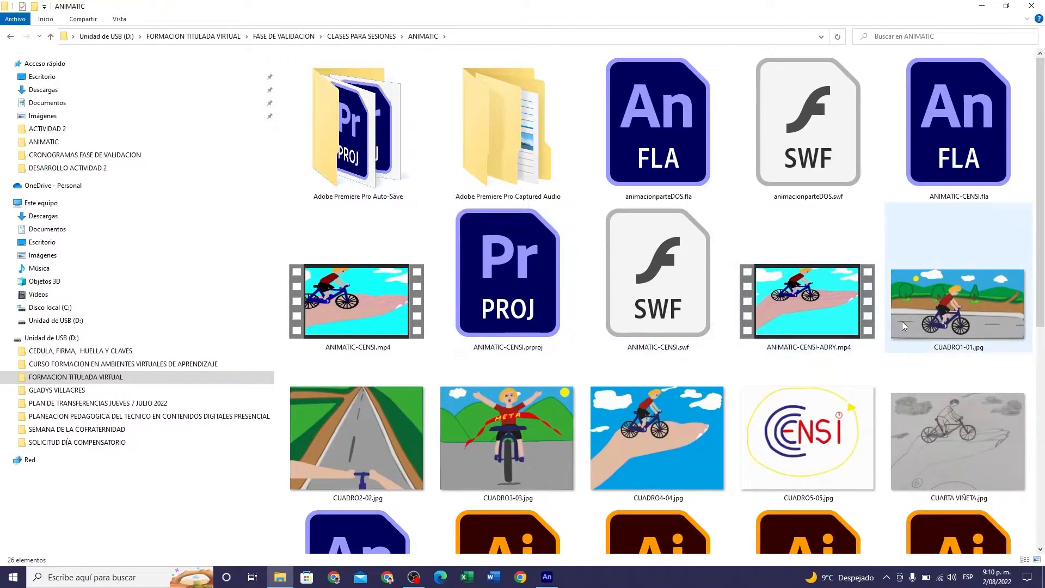
# - Look through the ANIMATIC folder's files and open viñetas coloreadas.ai in Illustrator
pyautogui.scroll(-4, 904, 323)
pyautogui.scroll(-2, 904, 325)
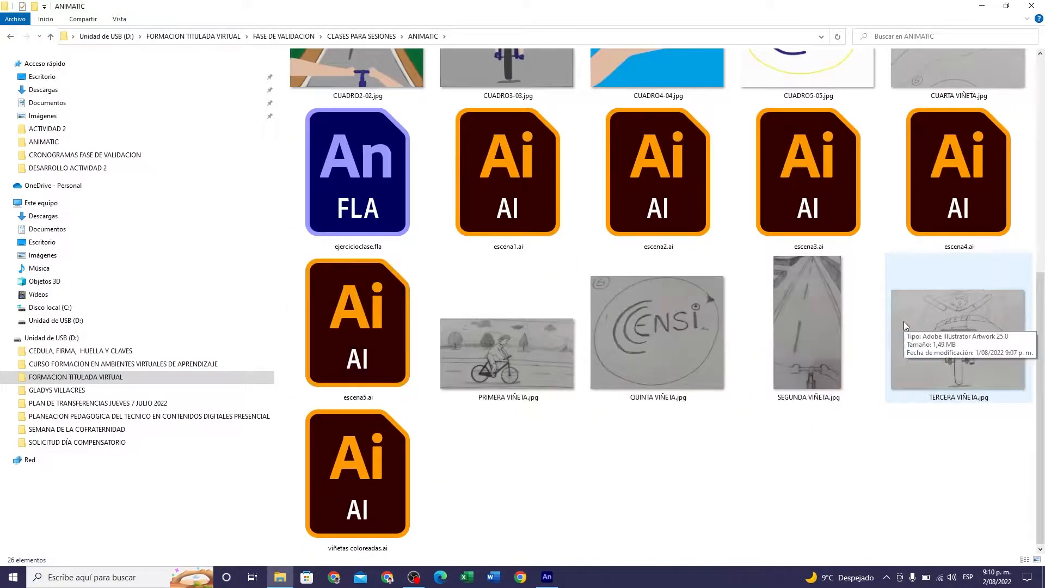
pyautogui.scroll(5, 643, 419)
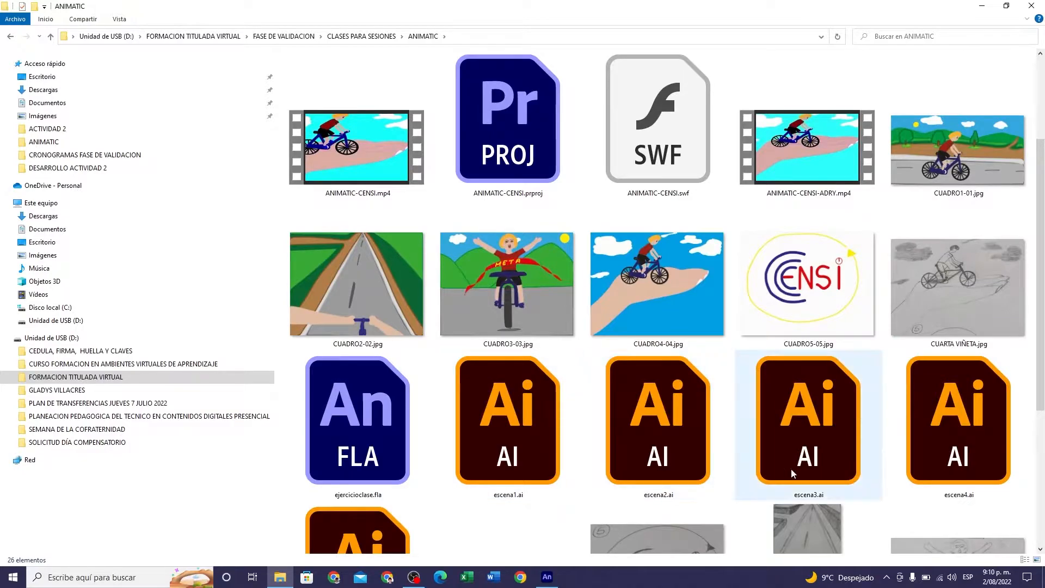
pyautogui.scroll(-3, 656, 553)
pyautogui.scroll(3, 656, 553)
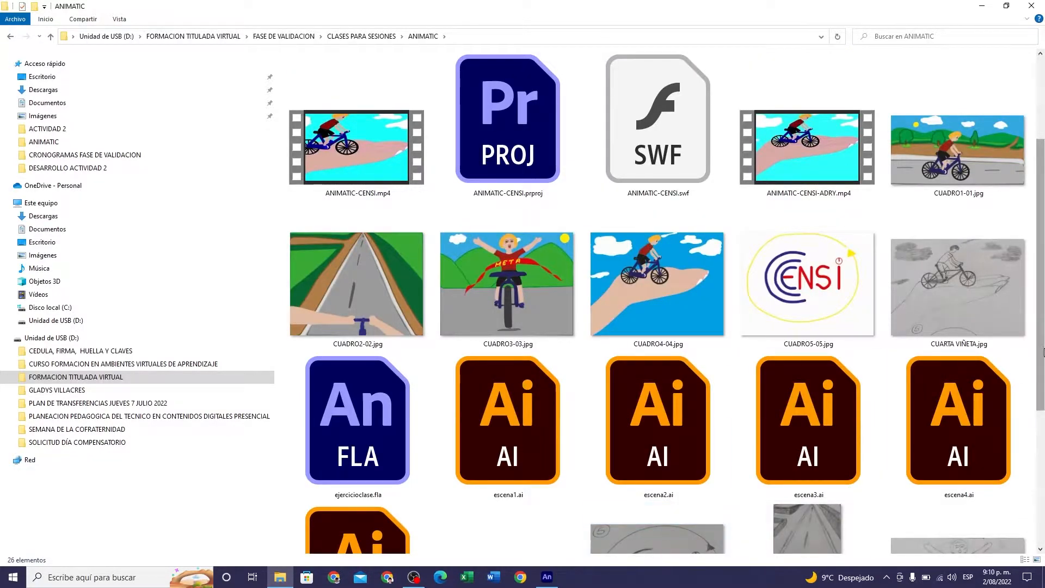
pyautogui.scroll(-3, 1043, 407)
pyautogui.scroll(-3, 1042, 408)
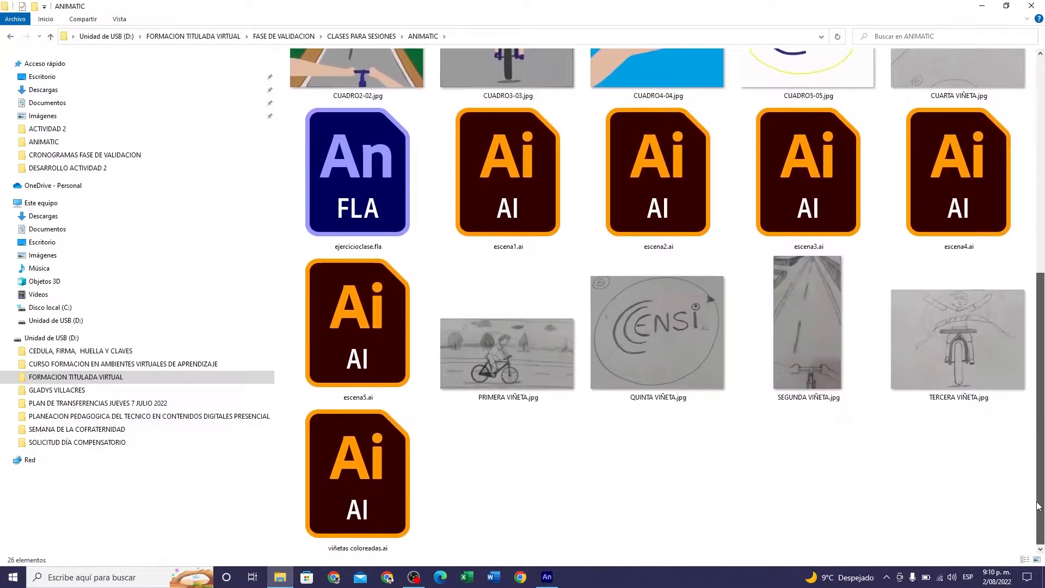
pyautogui.doubleClick(392, 497)
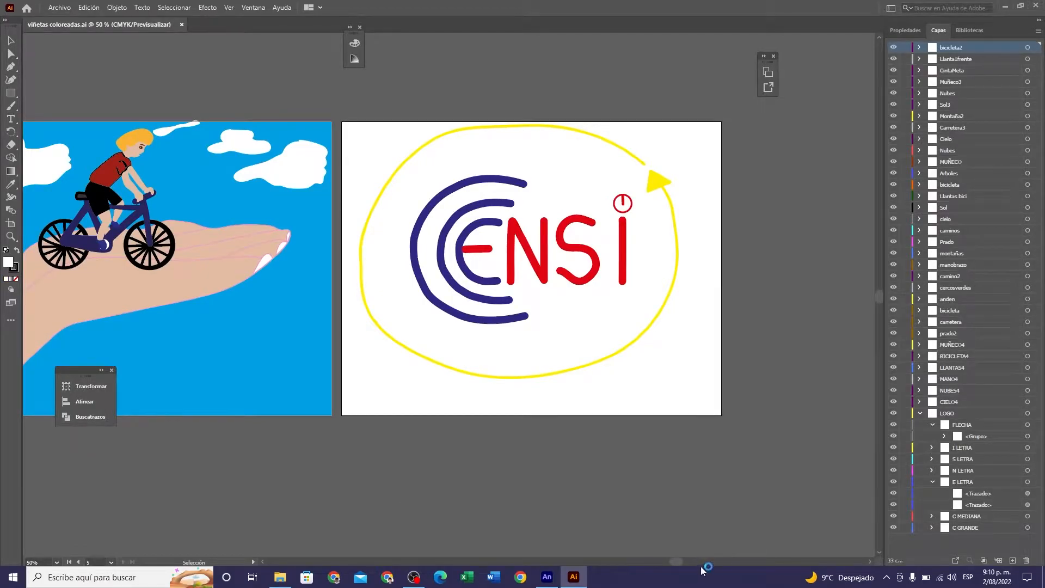
# - Select the artwork of the META finish-line scene, leaving out the objects of the neighbouring artboards
pyautogui.moveTo(678, 563); pyautogui.dragTo(661, 550)
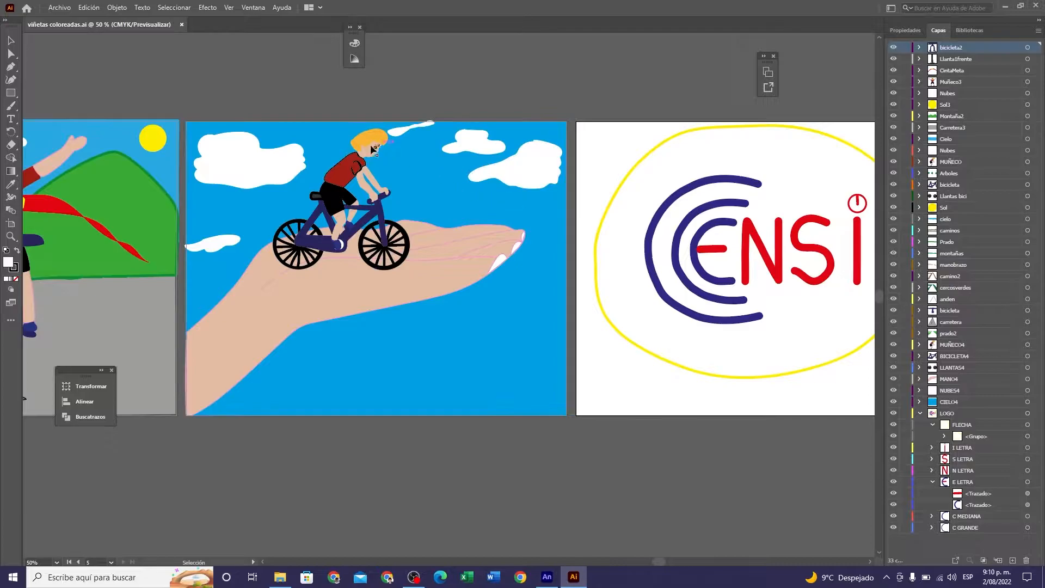
pyautogui.moveTo(662, 562); pyautogui.dragTo(630, 562)
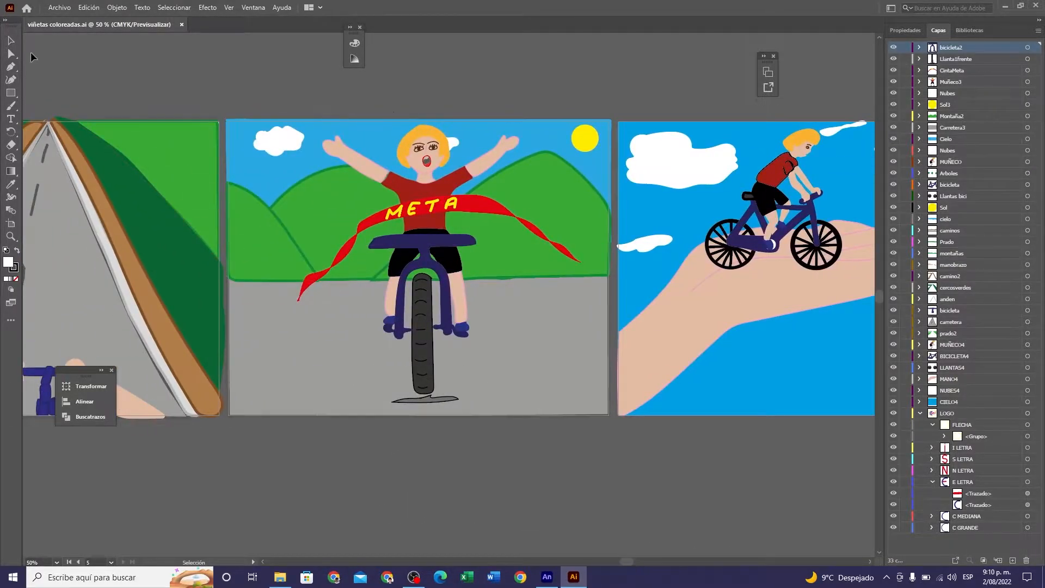
pyautogui.click(11, 41)
pyautogui.moveTo(613, 444); pyautogui.dragTo(619, 445)
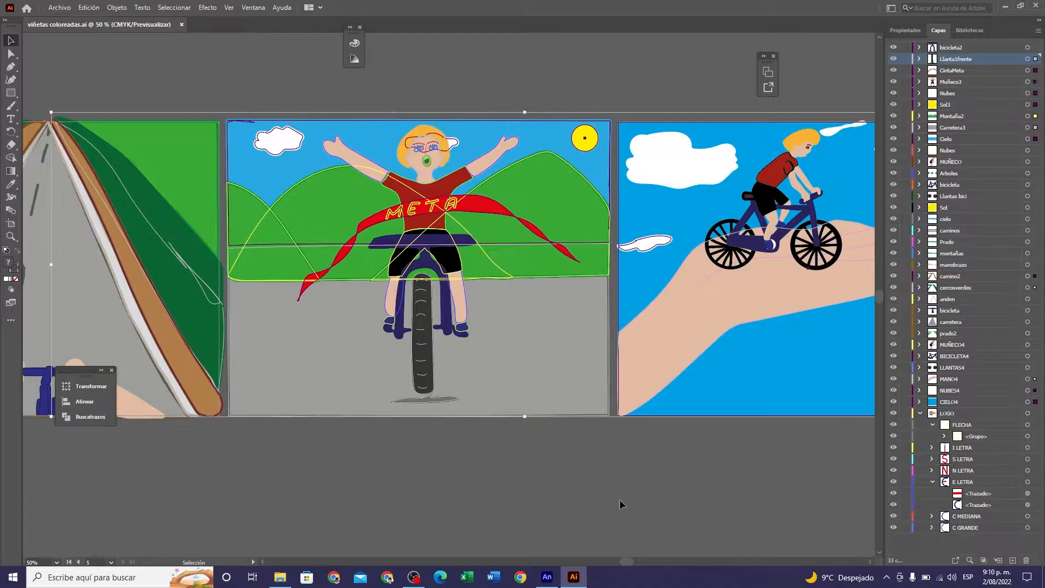
pyautogui.click(583, 482)
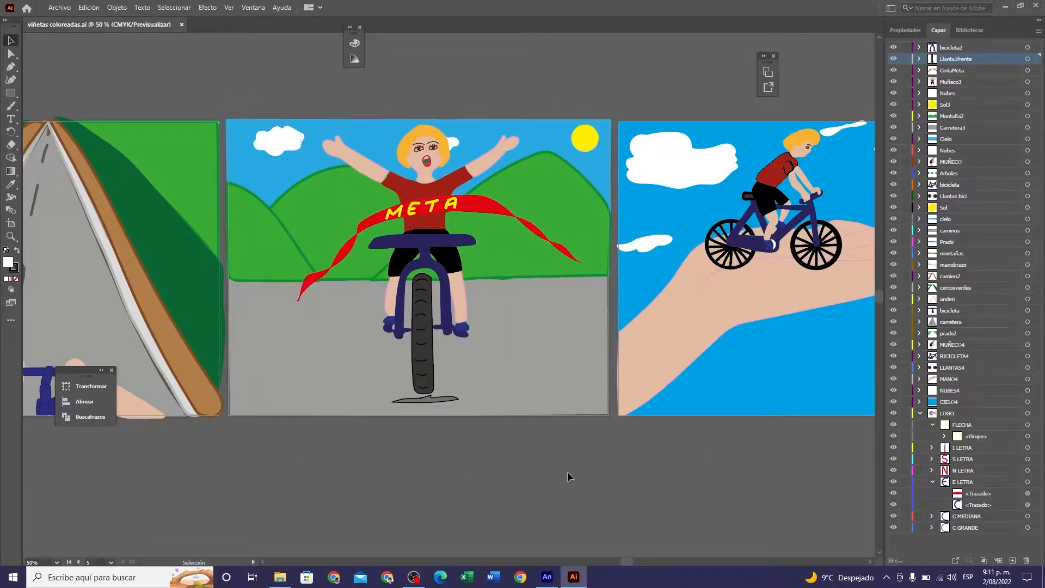
pyautogui.hotkey('ctrl', 'z')
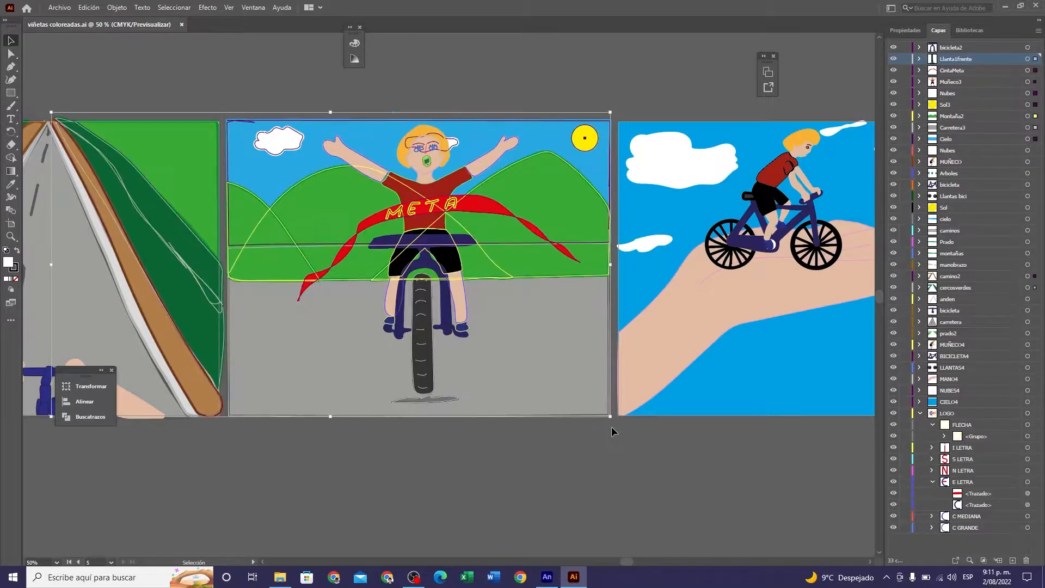
pyautogui.click(498, 460)
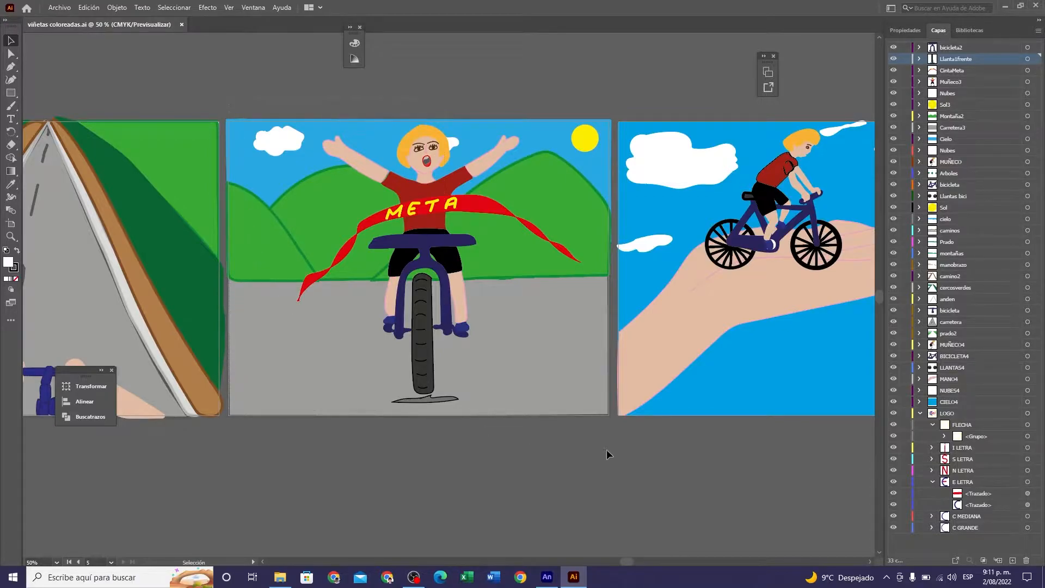
pyautogui.hotkey('ctrl', 'z')
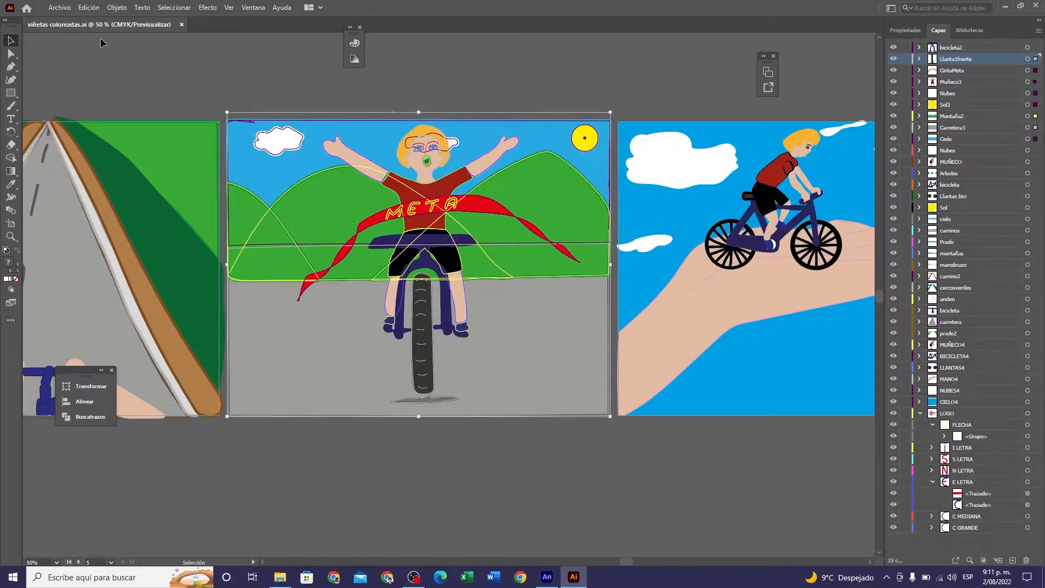
# - Open the Illustrator document escena2.ai from the ANIMATIC folder
pyautogui.click(62, 10)
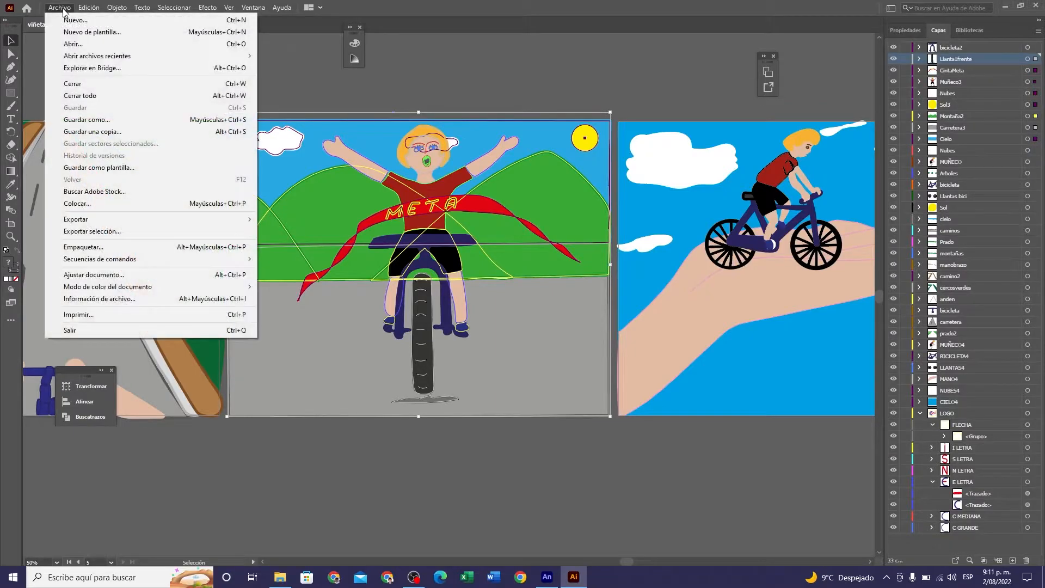
pyautogui.click(72, 43)
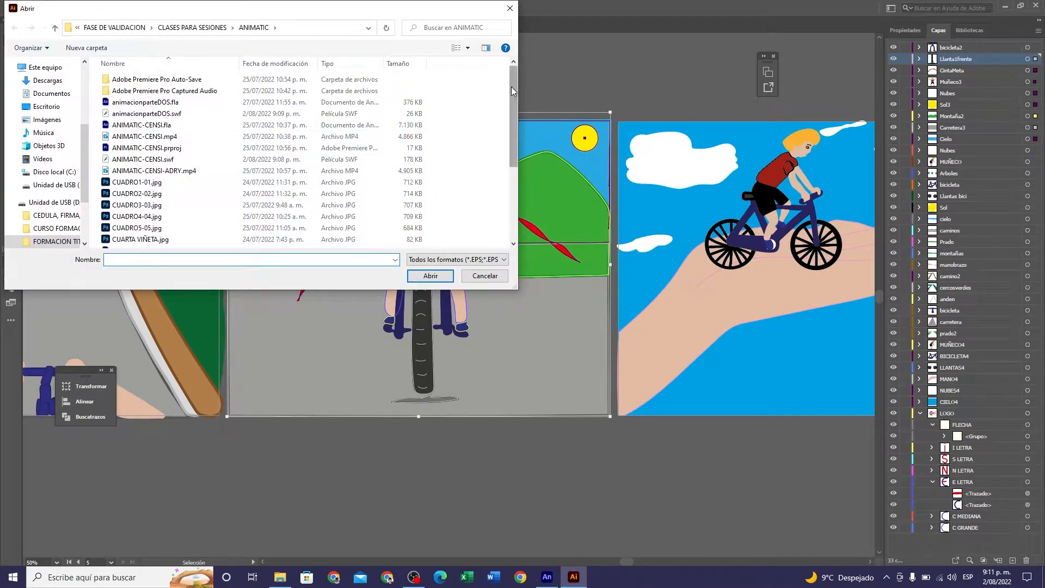
pyautogui.scroll(-4, 512, 87)
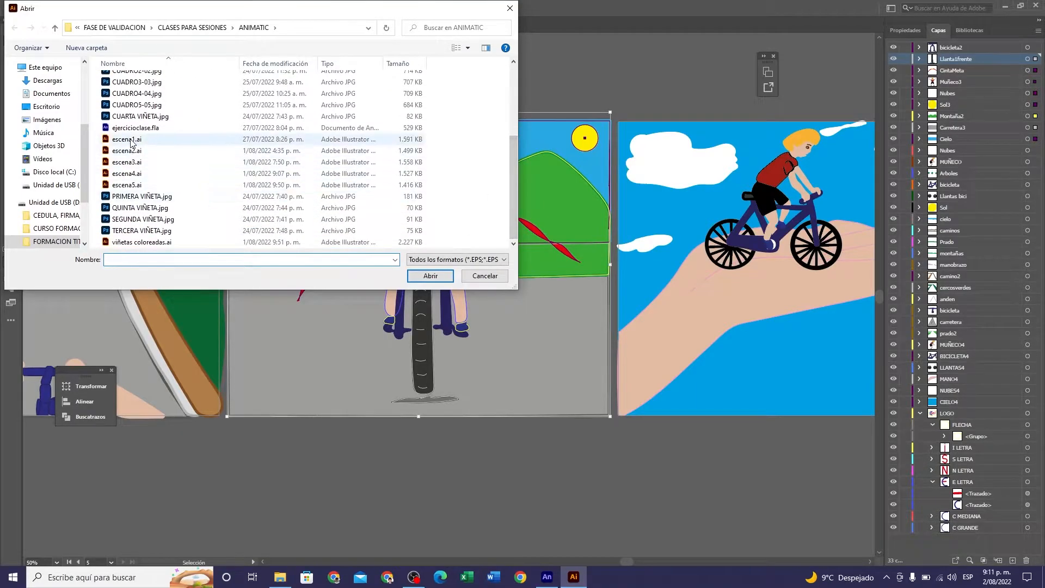
pyautogui.click(128, 150)
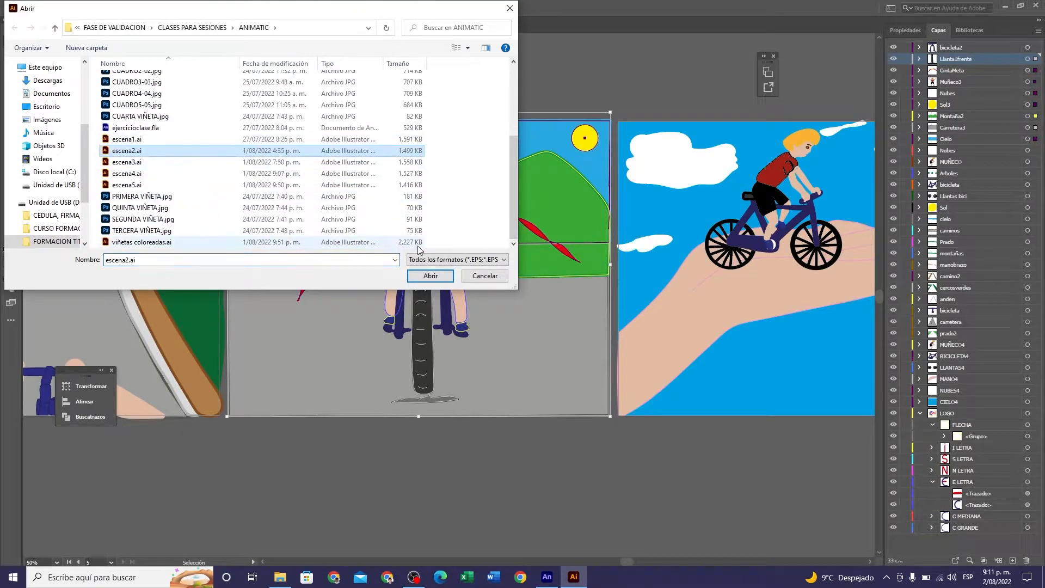
pyautogui.click(431, 276)
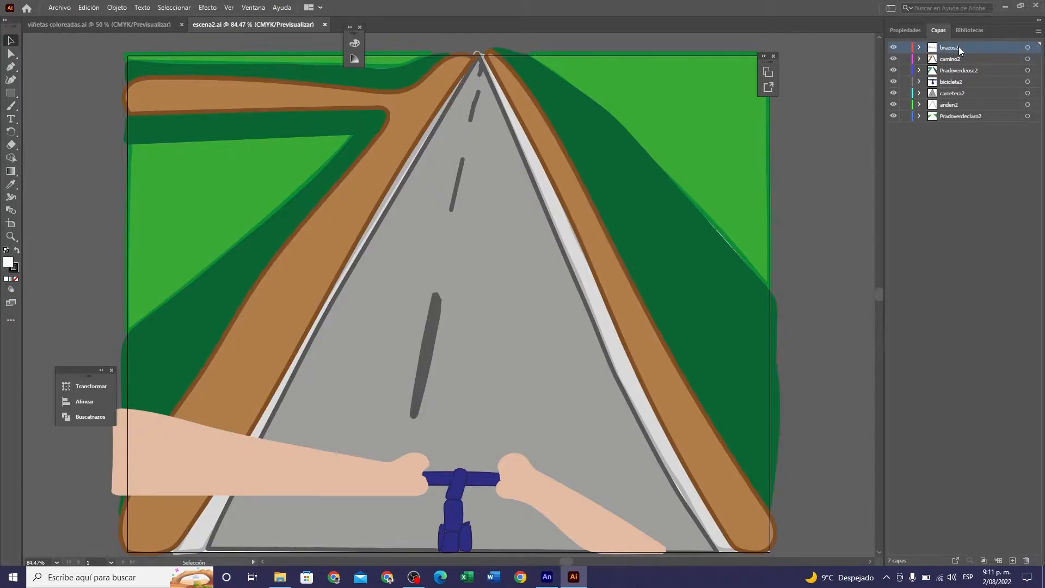
# - Check what the layers brazos2, camino2, Pradoverdeosc2 and bicicleta2 contain by hiding and showing each one
pyautogui.click(894, 48)
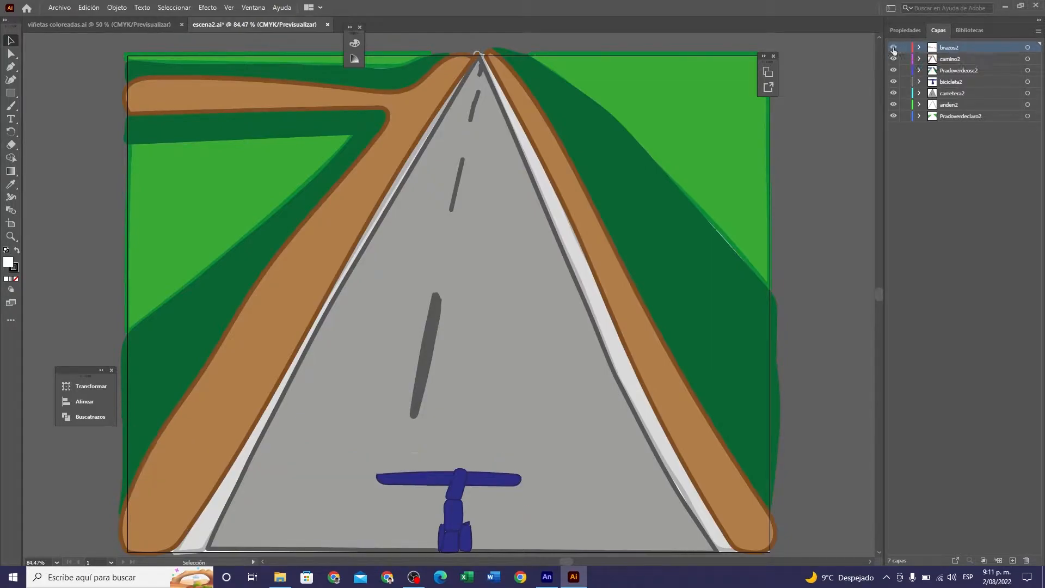
pyautogui.click(893, 48)
pyautogui.click(893, 59)
pyautogui.click(893, 59)
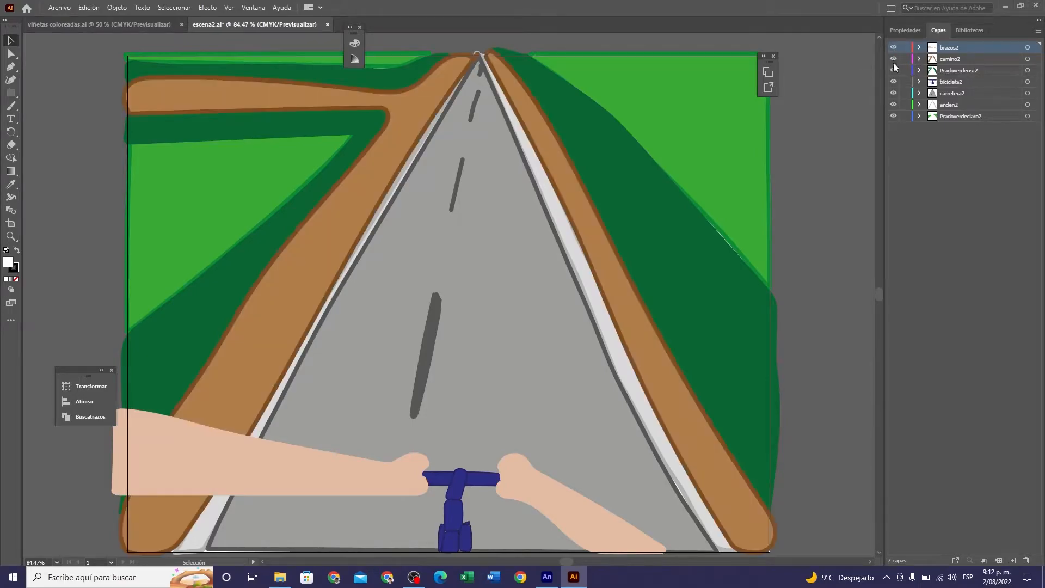
pyautogui.click(894, 70)
pyautogui.click(894, 70)
pyautogui.click(893, 81)
pyautogui.click(893, 82)
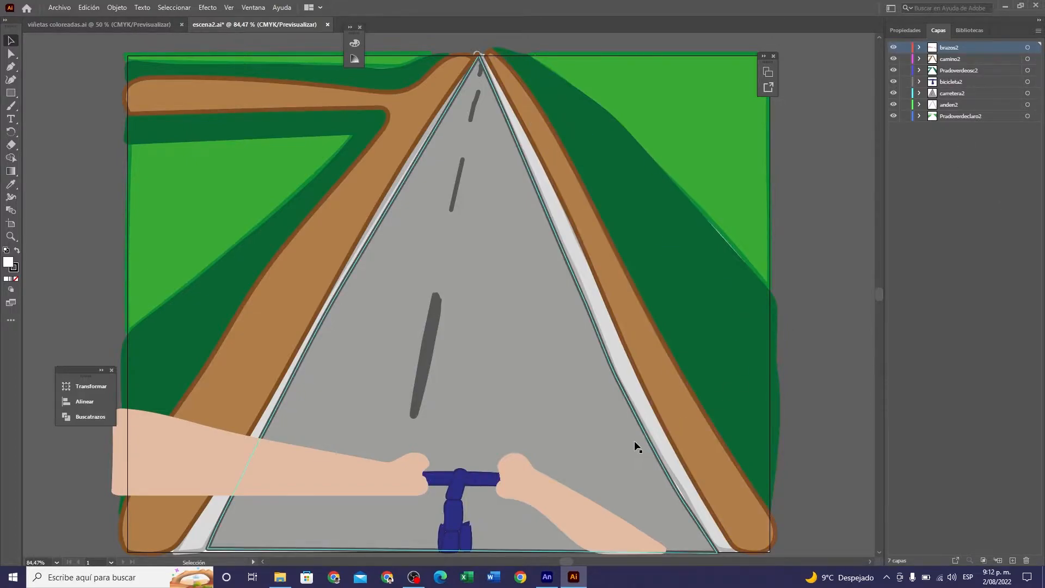
# - Switch to Animate and choose escena2.ai for import to the stage of Escena 2 as a single file, without the image sequence
pyautogui.click(553, 581)
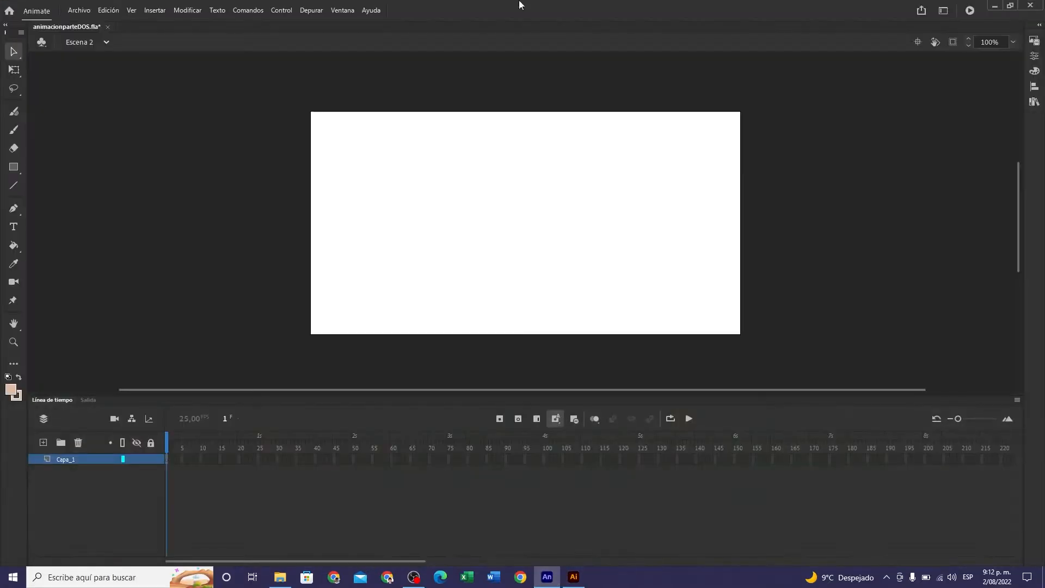
pyautogui.click(81, 11)
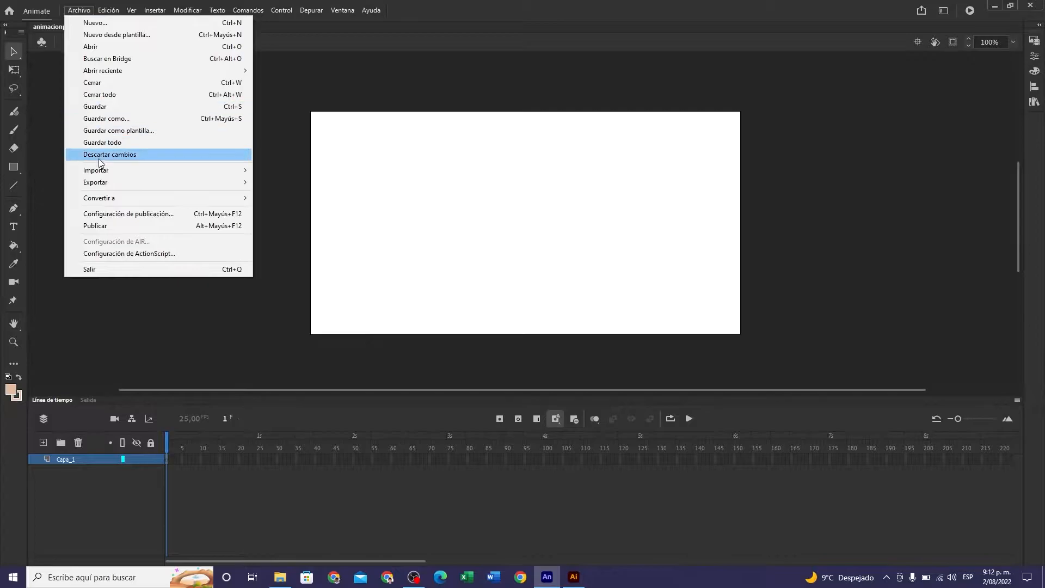
pyautogui.moveTo(158, 175)
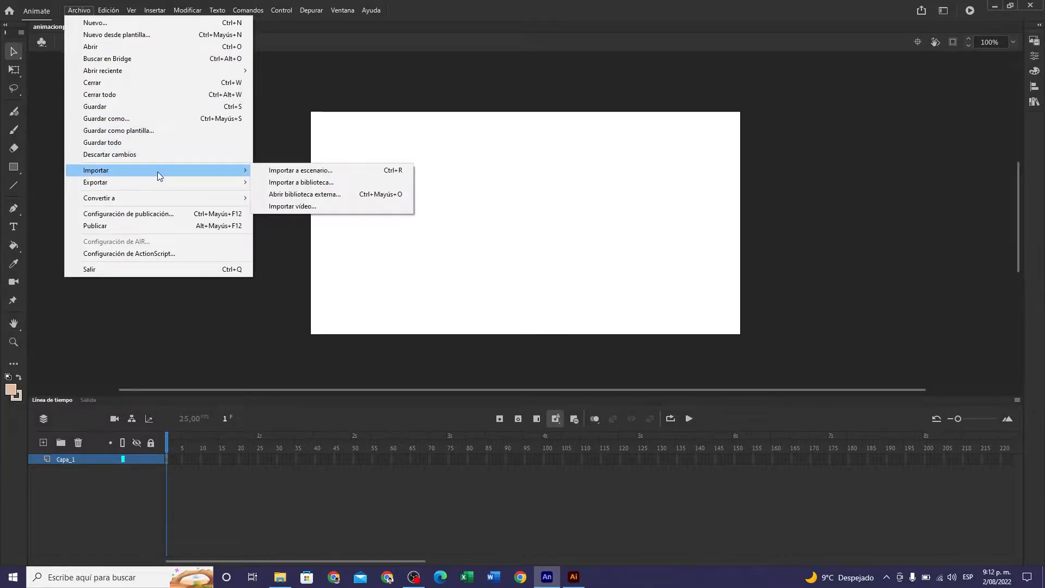
pyautogui.click(312, 170)
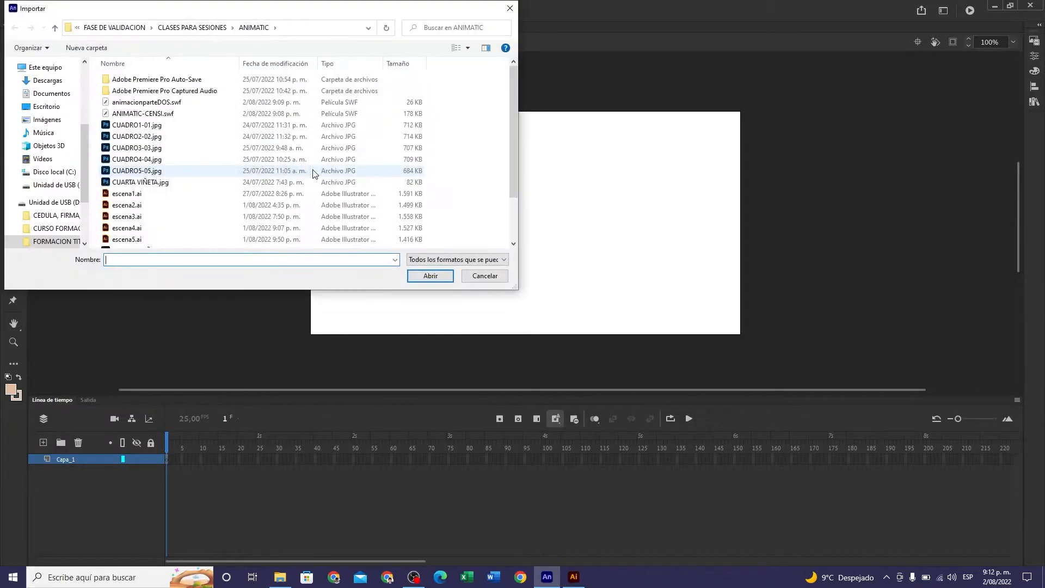
pyautogui.click(126, 204)
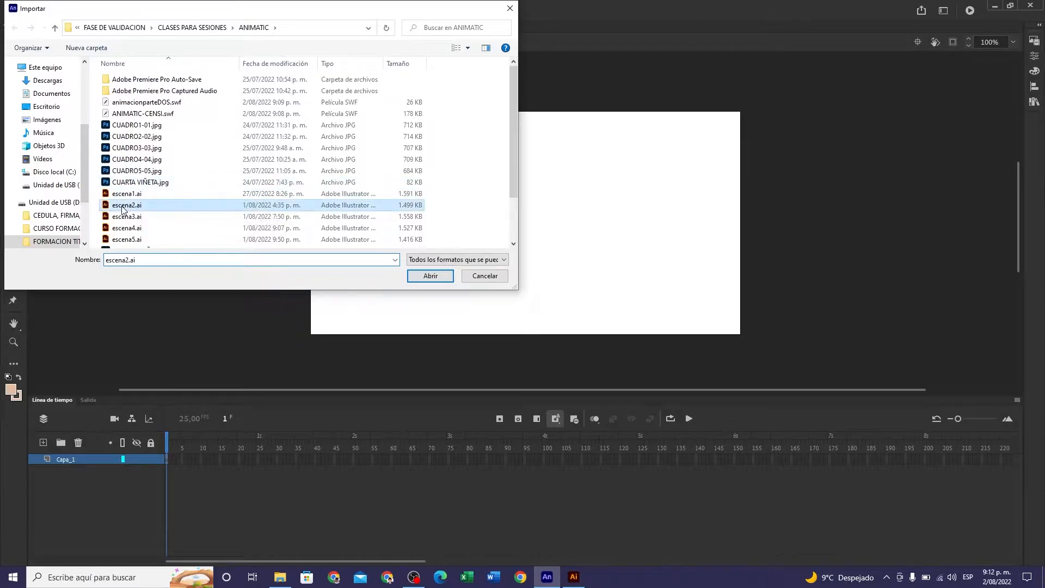
pyautogui.click(431, 276)
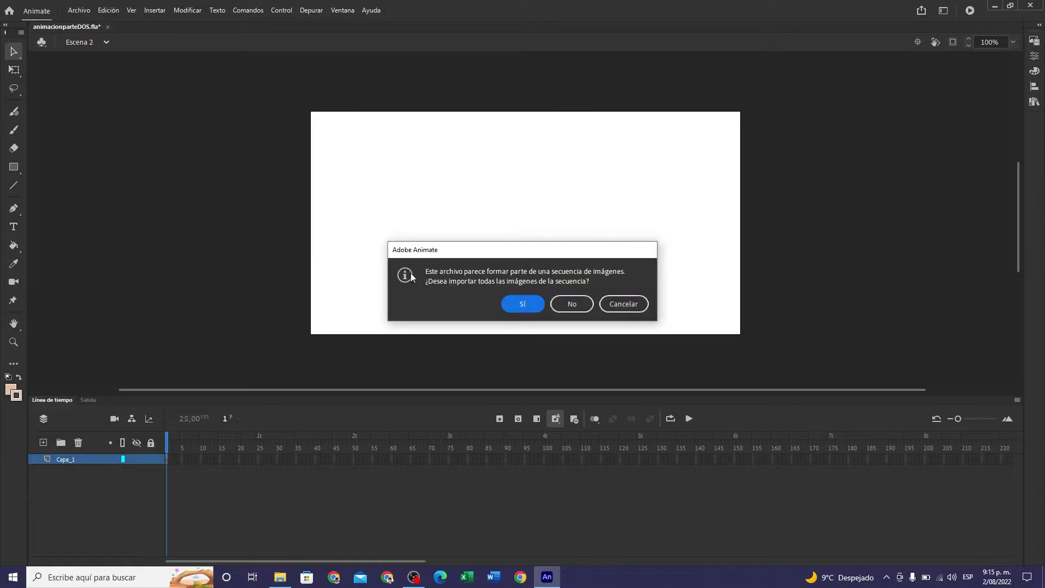
pyautogui.click(567, 305)
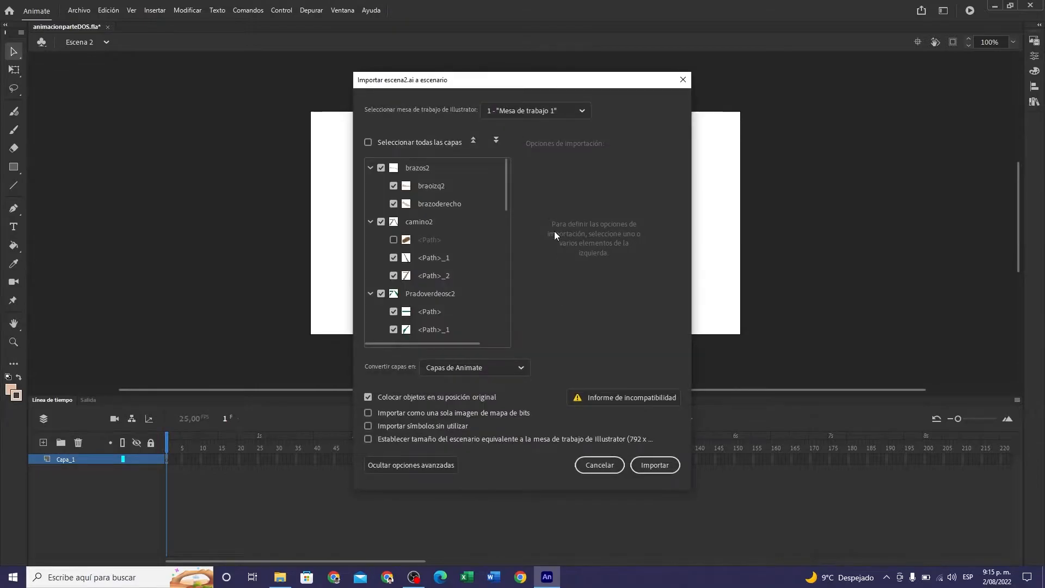
# - Import escena2.ai with all its layers selected, keeping the conversion to Animate layers, and deselect the placed artwork
pyautogui.click(368, 142)
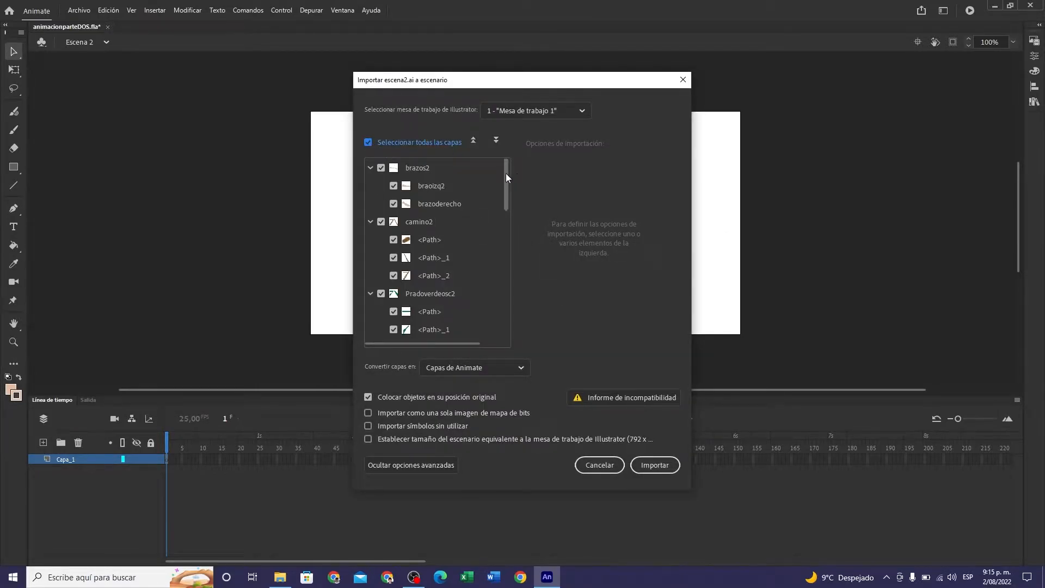
pyautogui.moveTo(505, 173); pyautogui.dragTo(508, 323)
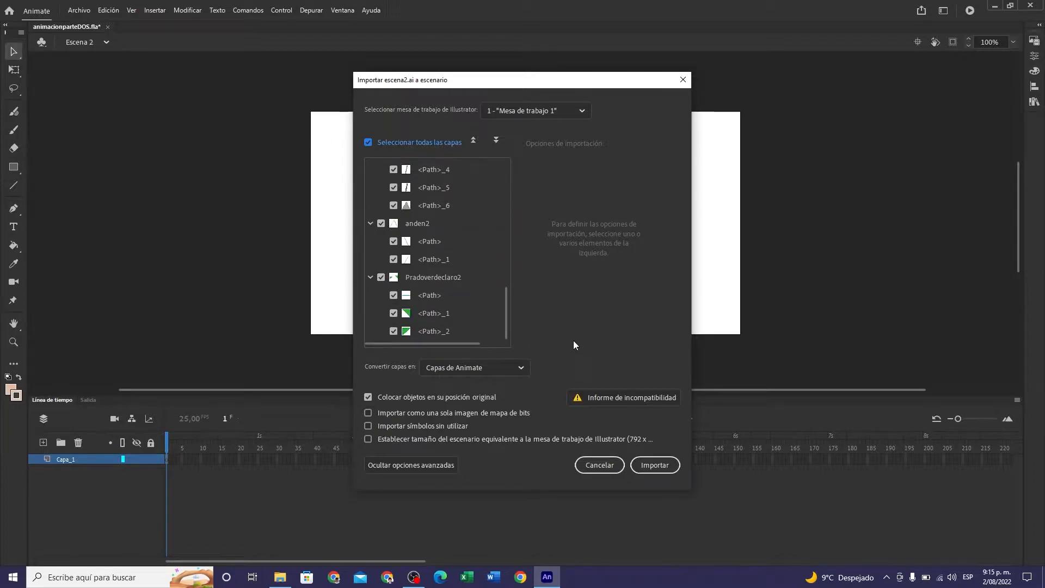
pyautogui.click(653, 466)
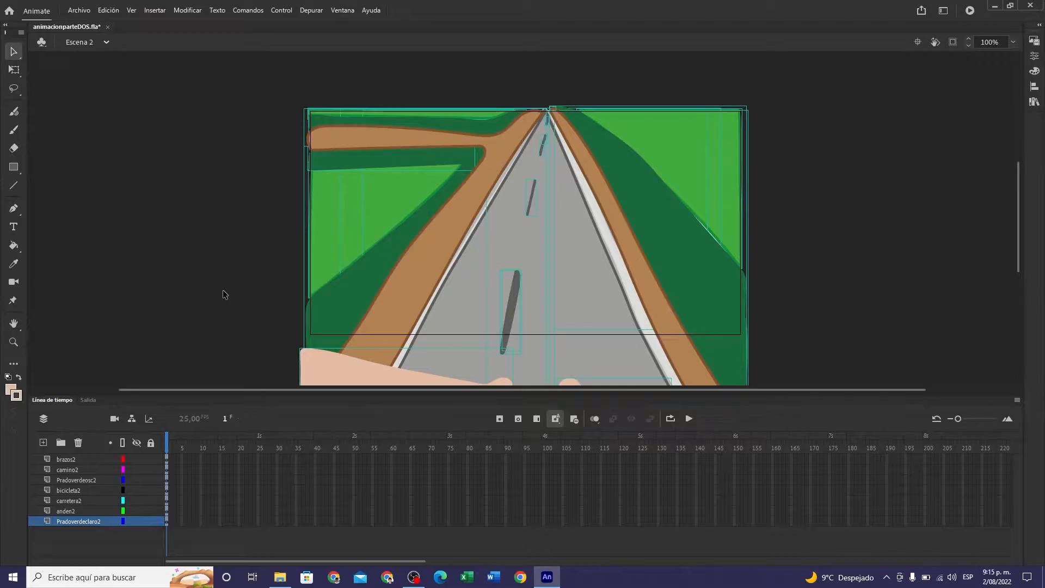
pyautogui.moveTo(1021, 216); pyautogui.dragTo(1017, 246)
pyautogui.click(918, 228)
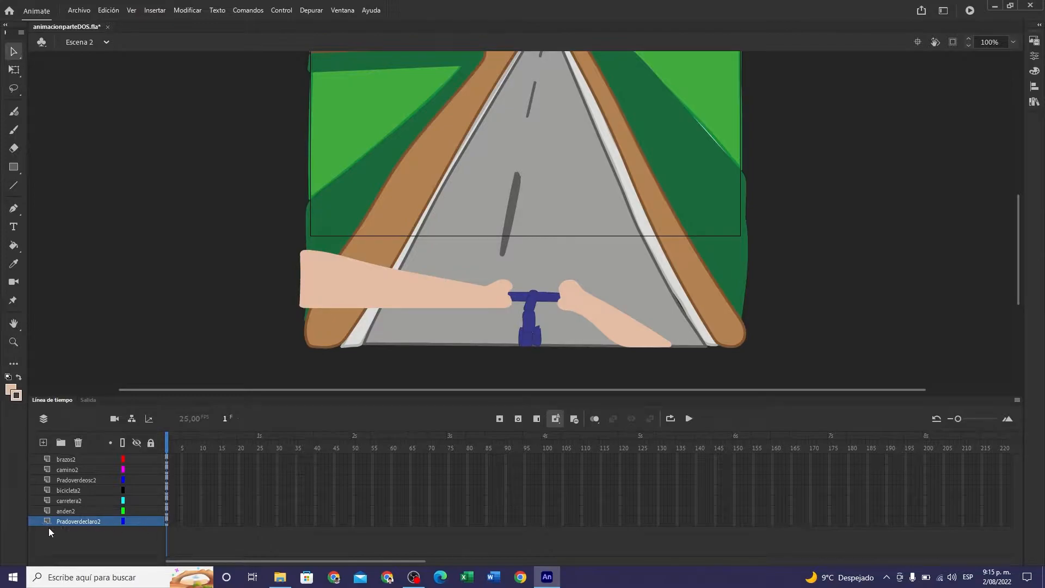
# - Check the artwork of every imported layer, from Pradoverdeclaro2 up to brazos2, by hiding and showing each in turn
pyautogui.click(139, 521)
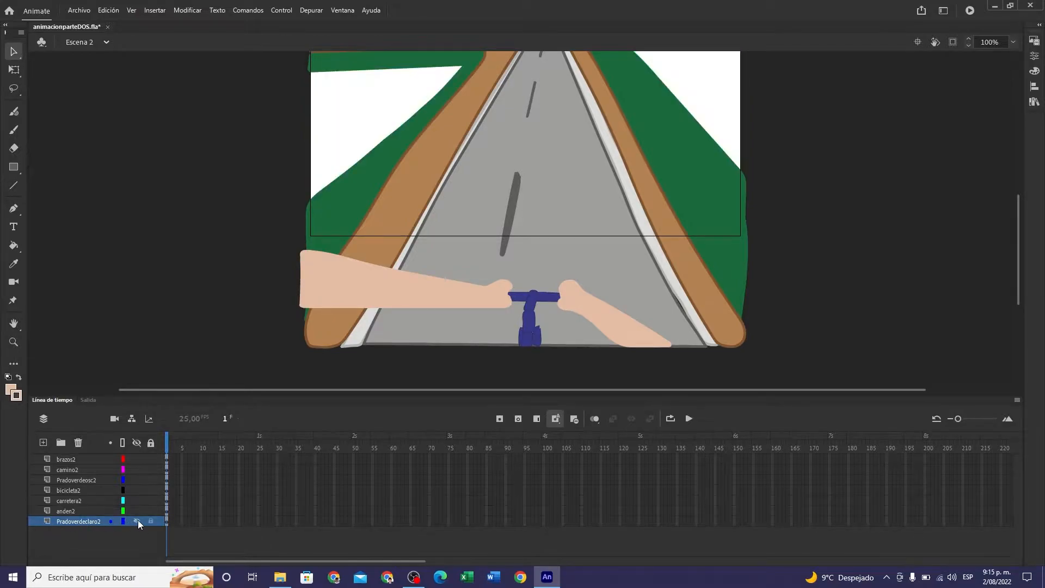
pyautogui.click(138, 521)
pyautogui.click(139, 511)
pyautogui.click(140, 511)
pyautogui.click(140, 501)
pyautogui.click(139, 501)
pyautogui.click(139, 490)
pyautogui.click(139, 490)
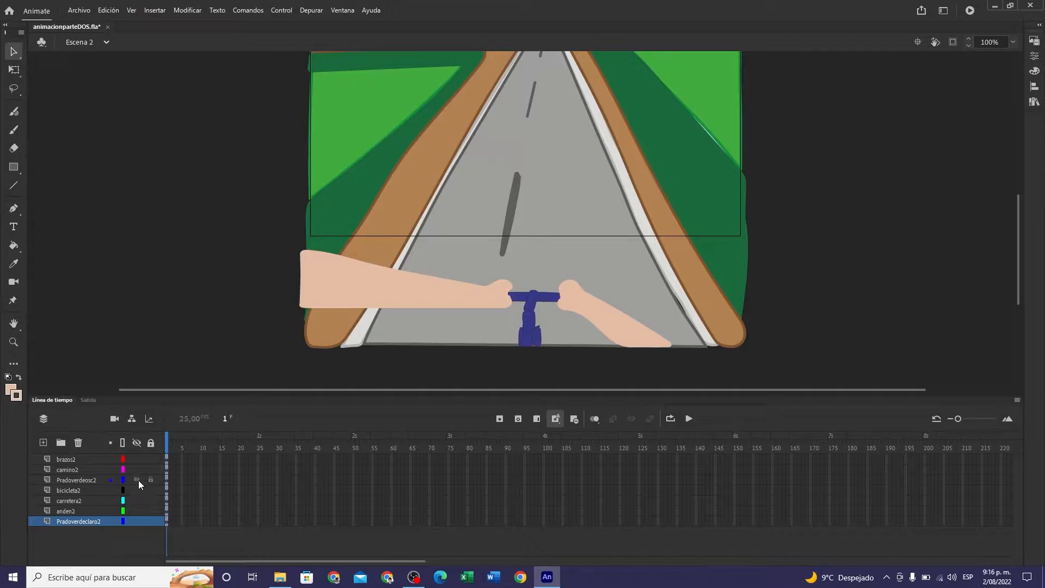
pyautogui.click(138, 480)
pyautogui.click(138, 479)
pyautogui.click(138, 469)
pyautogui.click(138, 470)
pyautogui.click(139, 459)
pyautogui.click(139, 459)
# - Save animacionparteDOS.fla and insert a new scene after Escena 2
pyautogui.click(81, 11)
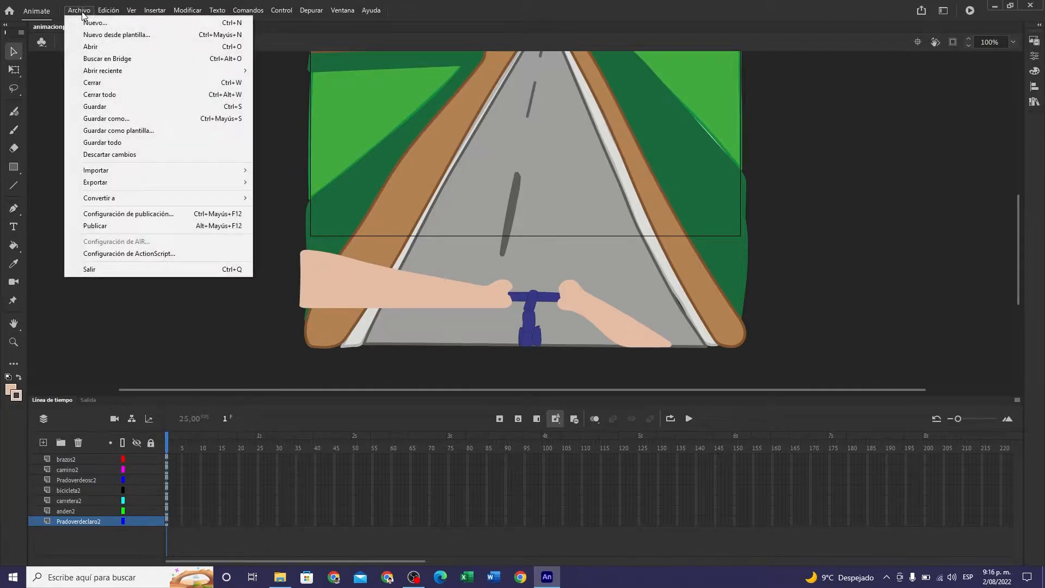
pyautogui.click(98, 106)
pyautogui.click(158, 11)
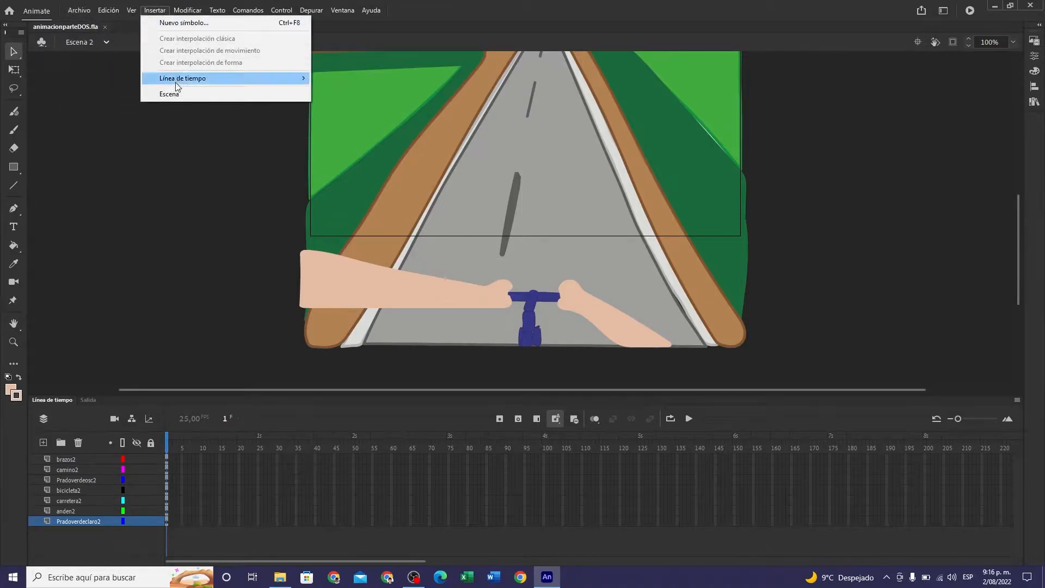
pyautogui.click(158, 91)
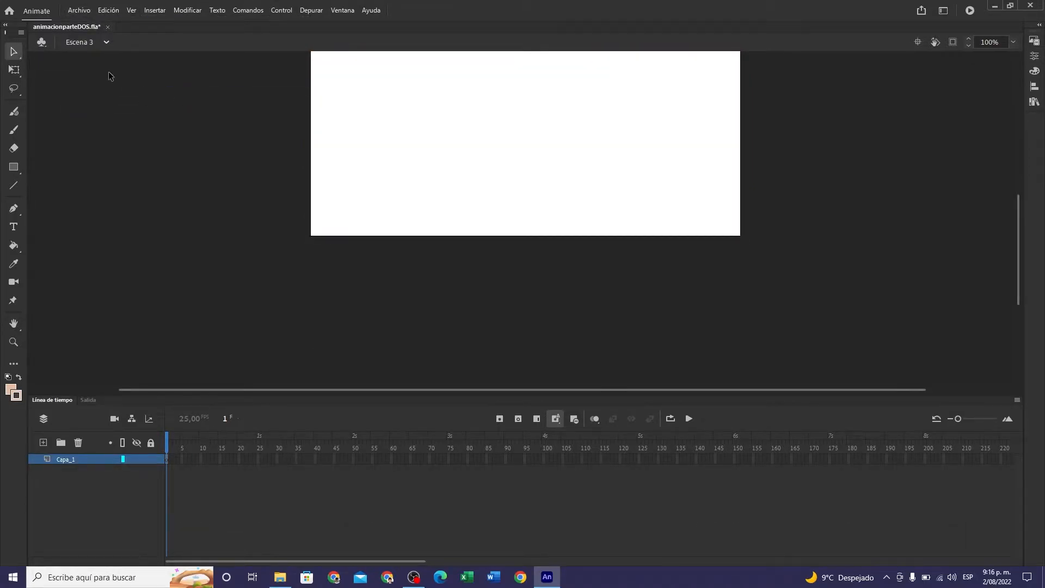
# - Choose escena3.ai for import to the new scene's stage as a single file, without the image sequence
pyautogui.click(84, 13)
pyautogui.moveTo(158, 171)
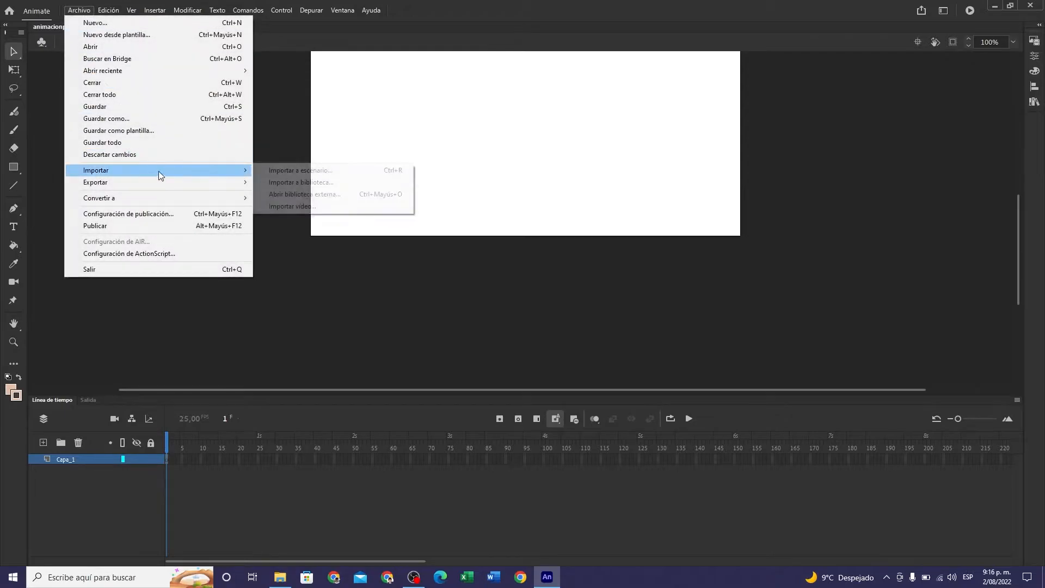
pyautogui.click(293, 173)
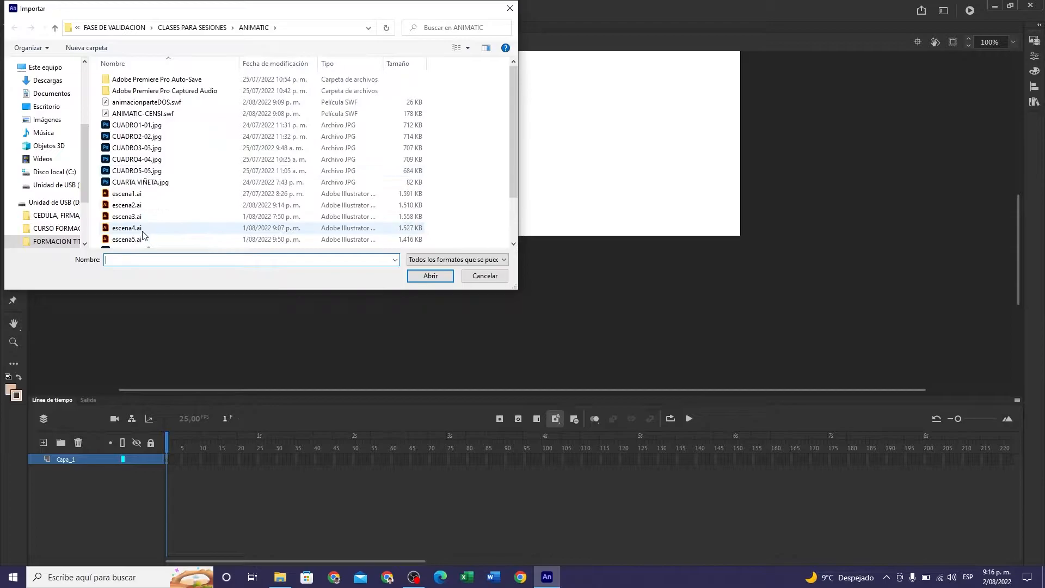
pyautogui.click(135, 218)
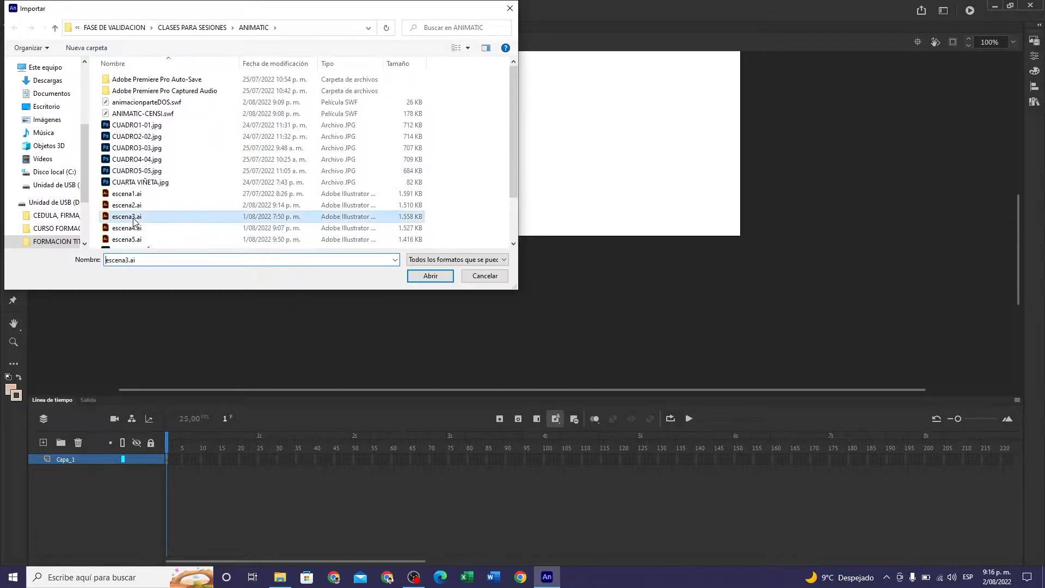
pyautogui.click(431, 276)
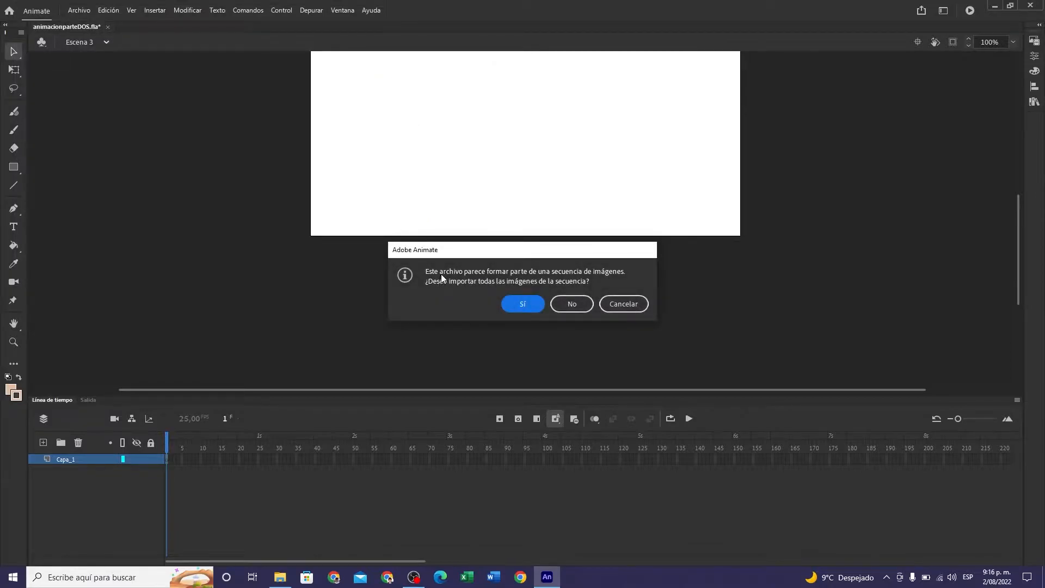
pyautogui.click(580, 306)
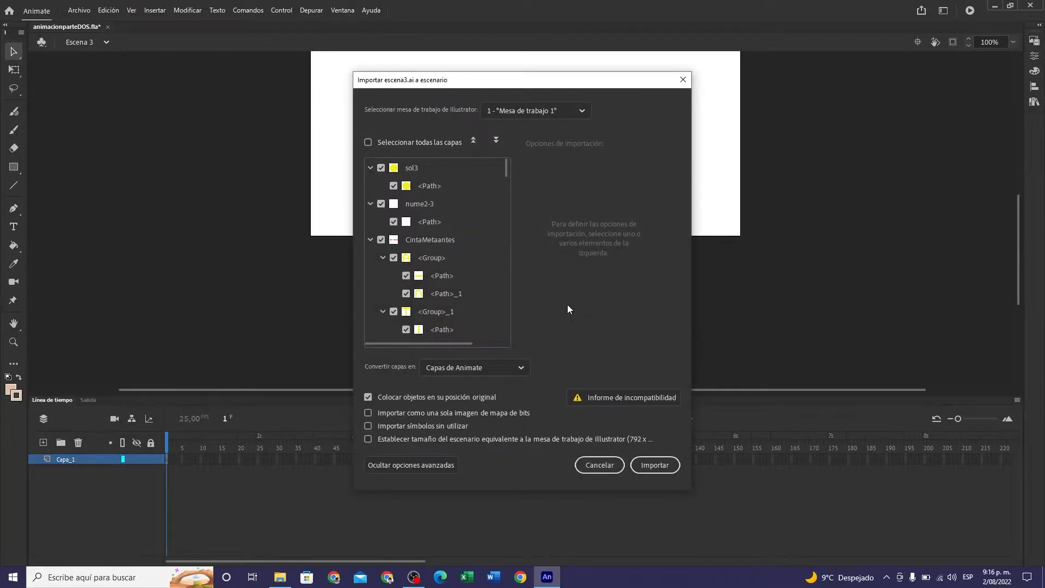
# - Import escena3.ai with all its layers selected and deselect the placed artwork
pyautogui.click(368, 142)
pyautogui.click(654, 465)
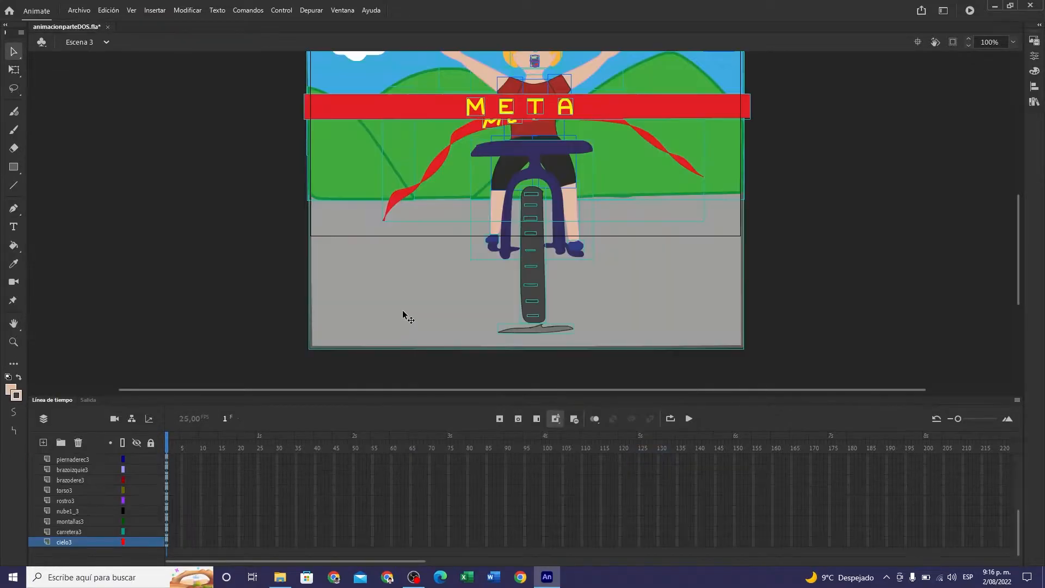
pyautogui.click(126, 305)
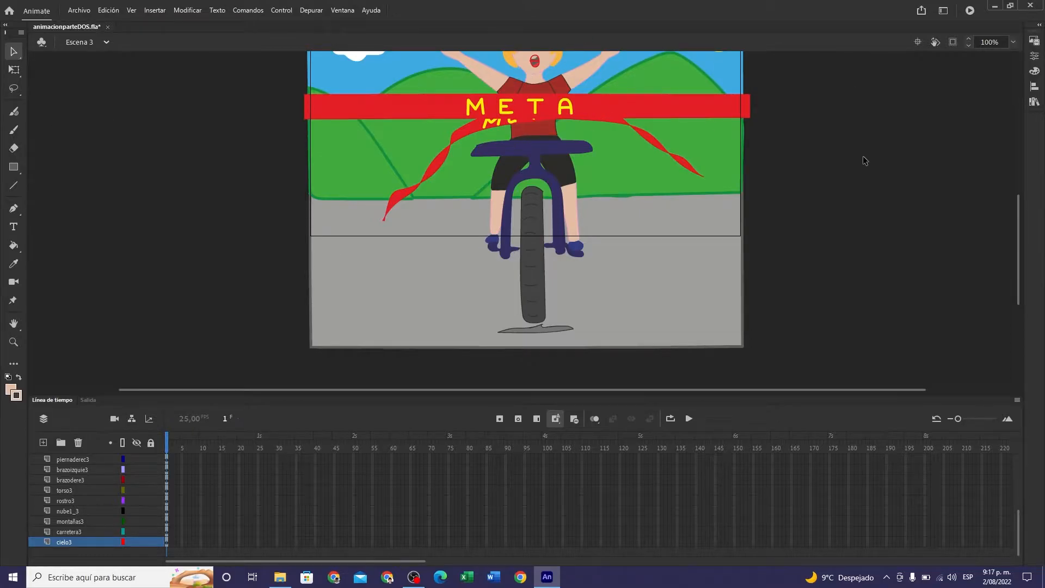
# - Look through the imported layers of Escena 3 and check the CintaMetaantes layer by hiding and showing it
pyautogui.scroll(5, 865, 158)
pyautogui.scroll(-2, 864, 156)
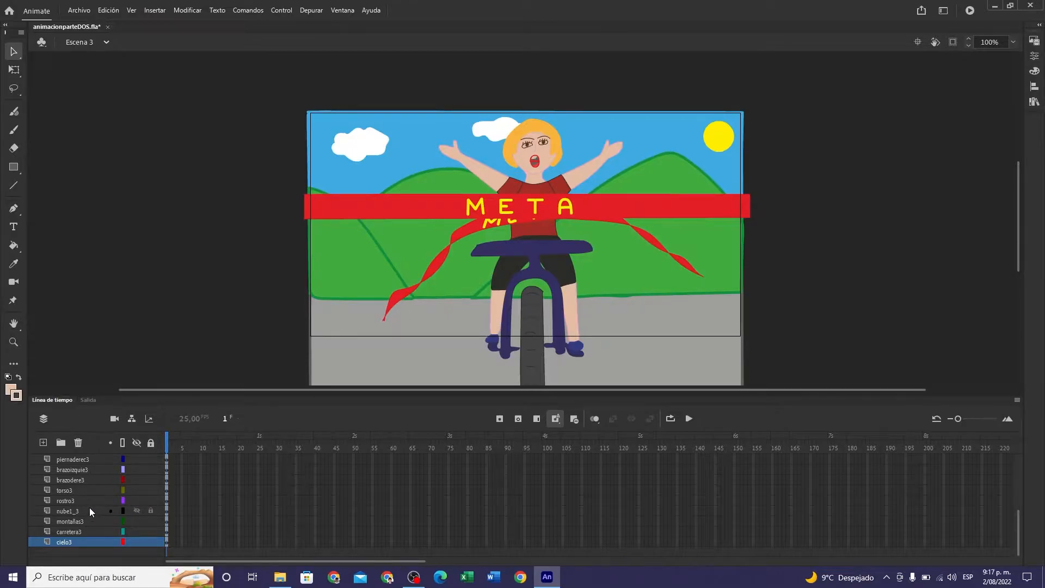
pyautogui.scroll(3, 92, 510)
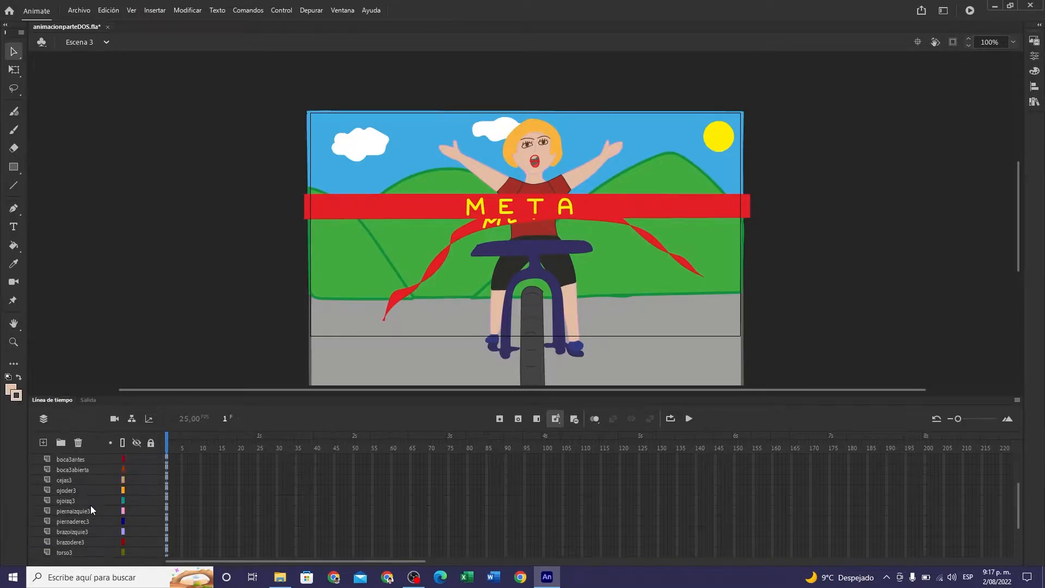
pyautogui.scroll(1, 87, 476)
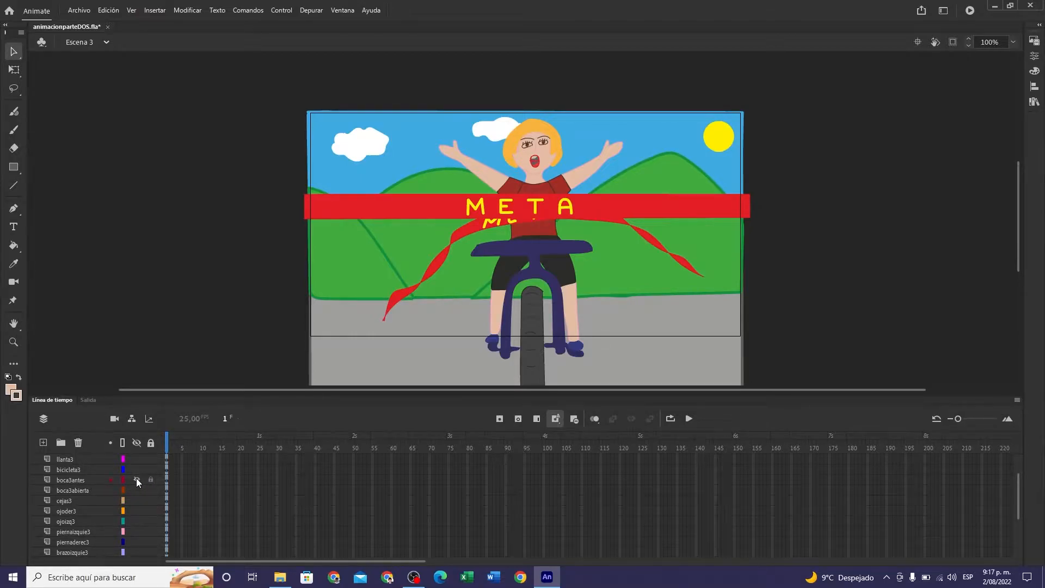
pyautogui.scroll(-4, 145, 501)
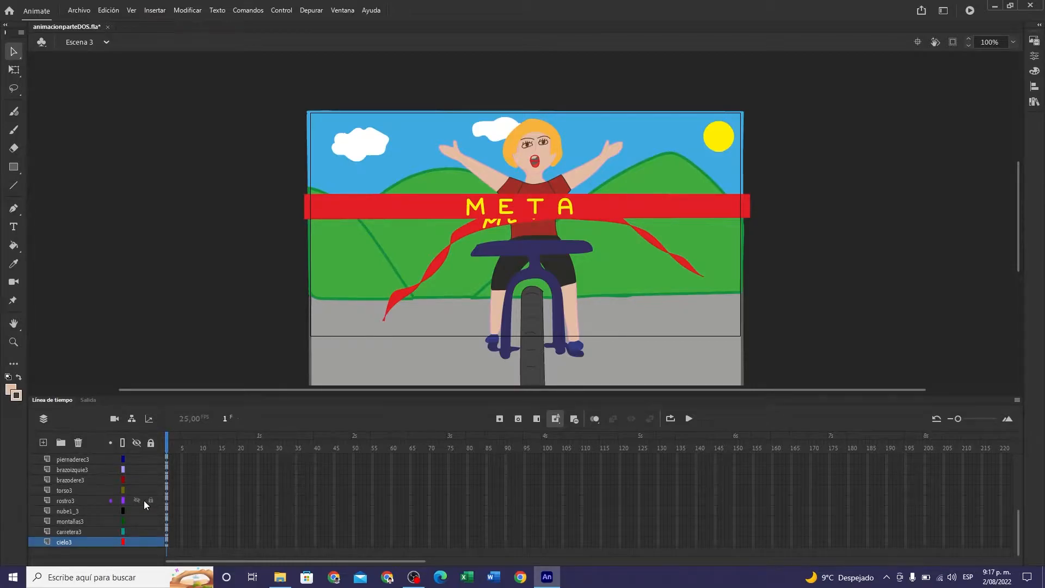
pyautogui.scroll(5, 144, 501)
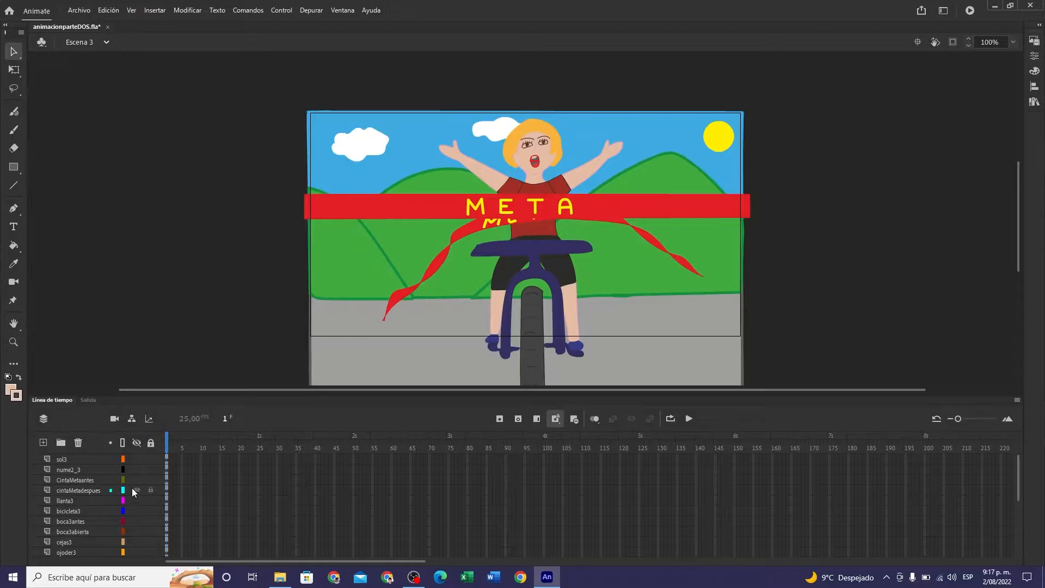
pyautogui.click(136, 479)
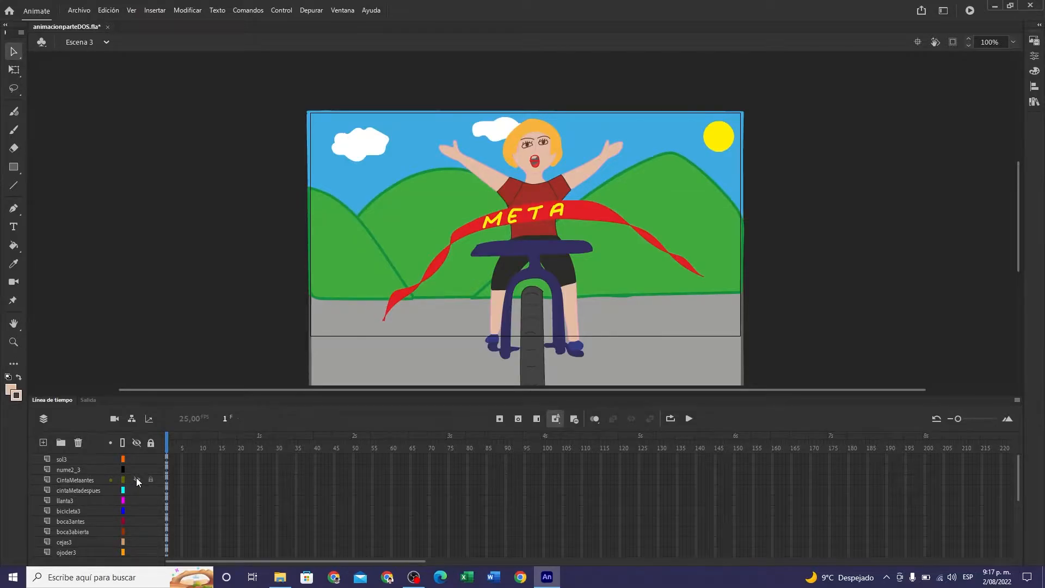
pyautogui.click(136, 479)
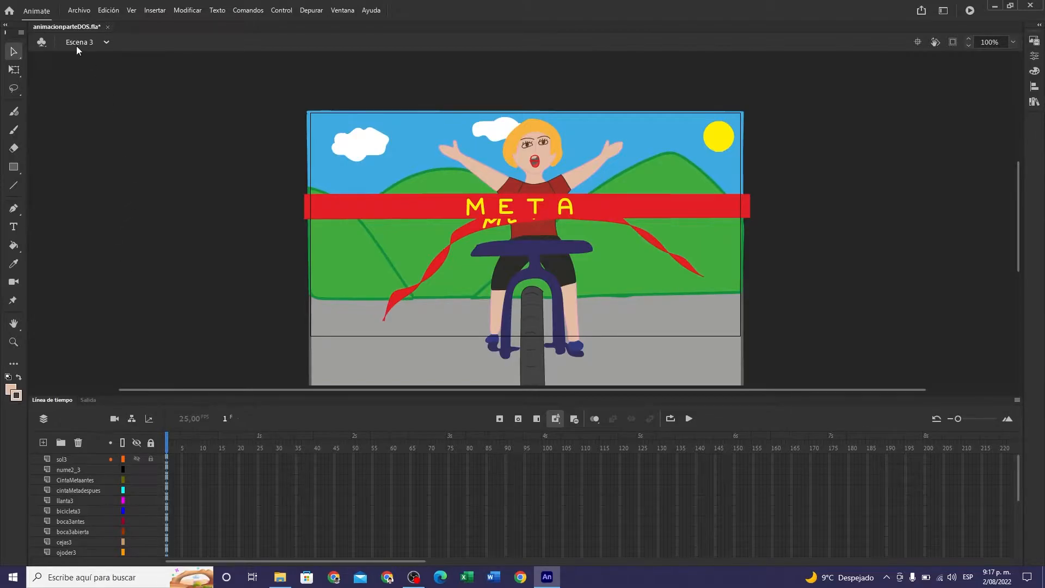
# - Save animacionparteDOS.fla with the finish-line artwork in Escena 3
pyautogui.click(80, 11)
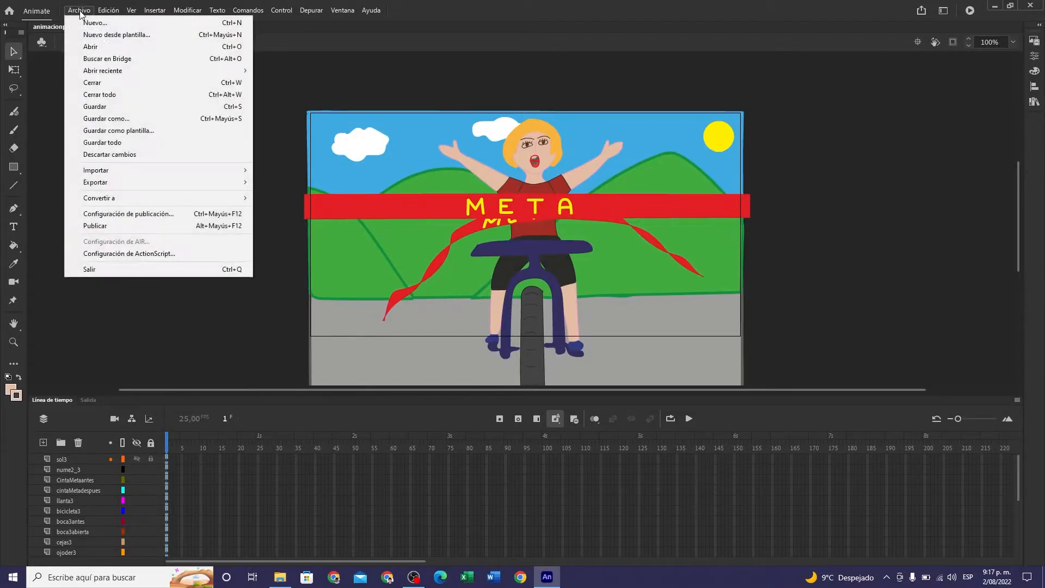
pyautogui.click(96, 106)
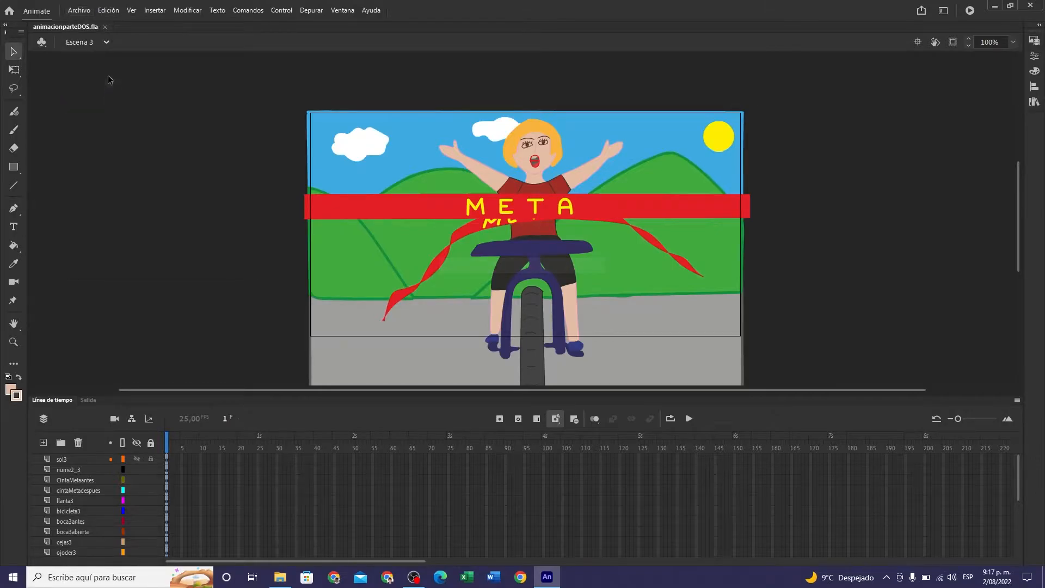
# - Insert a new scene, Escena 4, and choose escena4.ai for import to its stage as a single file, without the image sequence
pyautogui.click(155, 11)
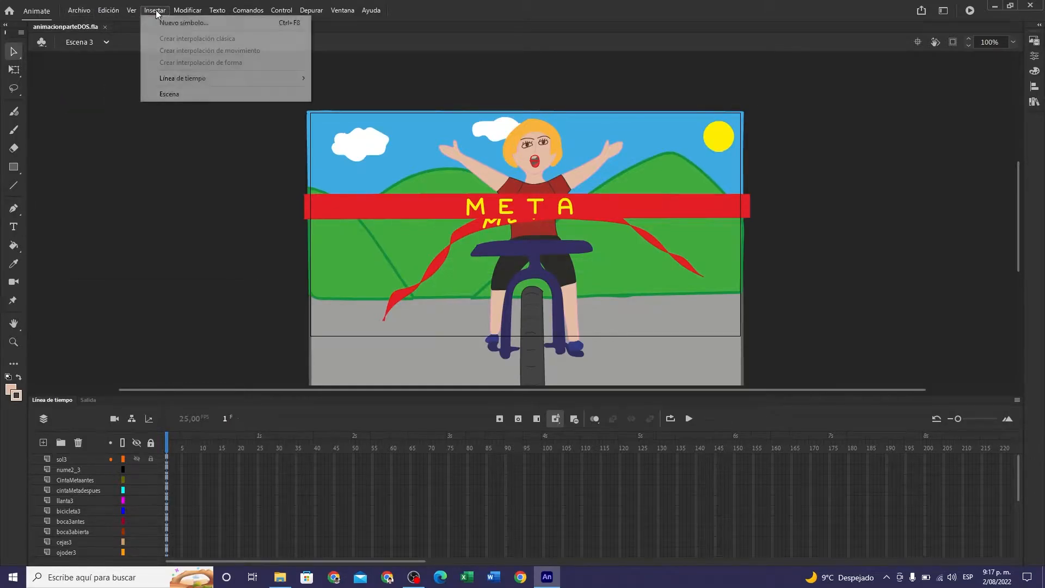
pyautogui.click(171, 96)
pyautogui.click(79, 10)
pyautogui.moveTo(183, 173)
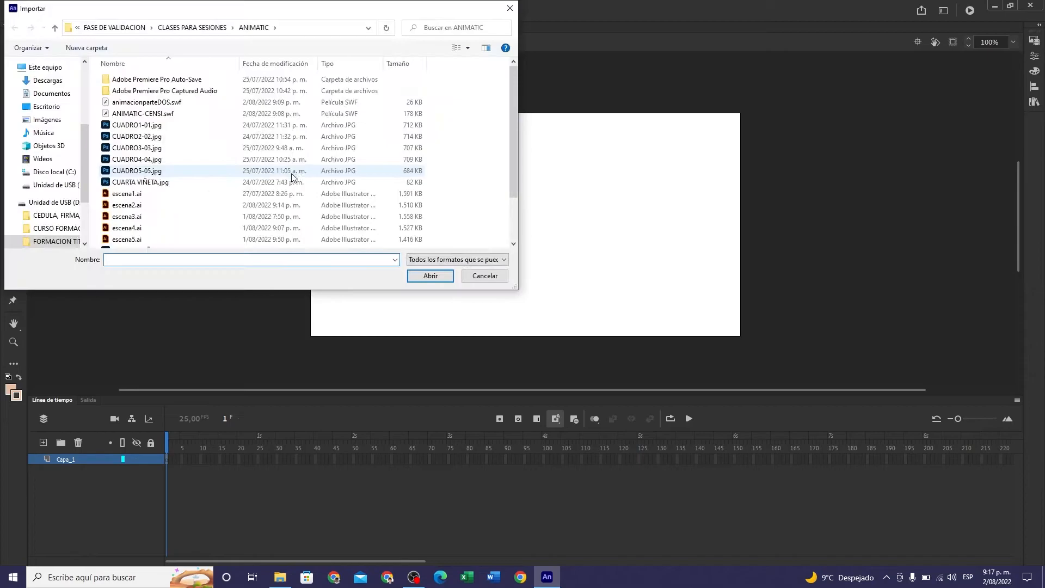
pyautogui.click(116, 233)
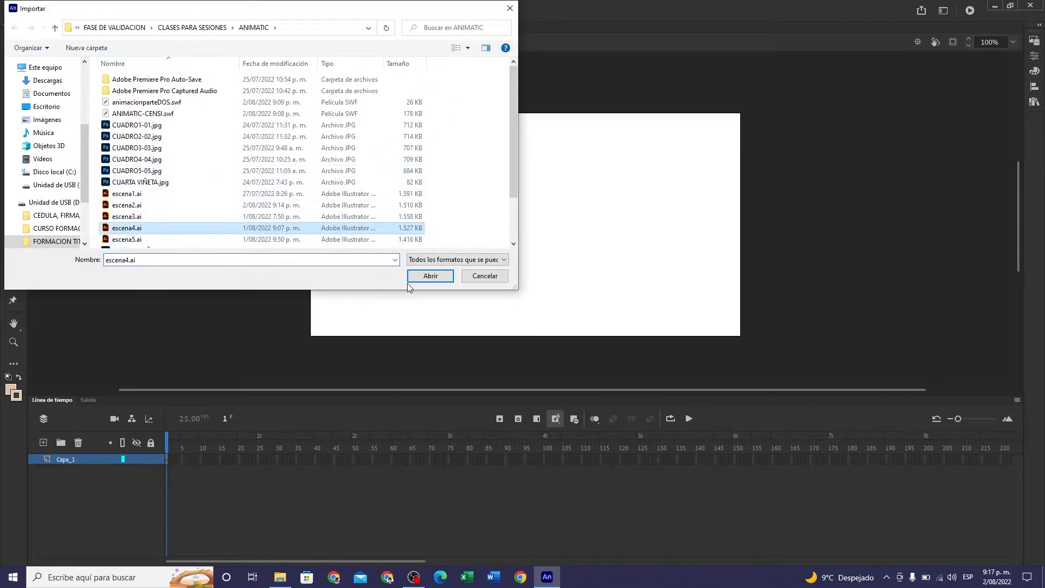
pyautogui.click(430, 276)
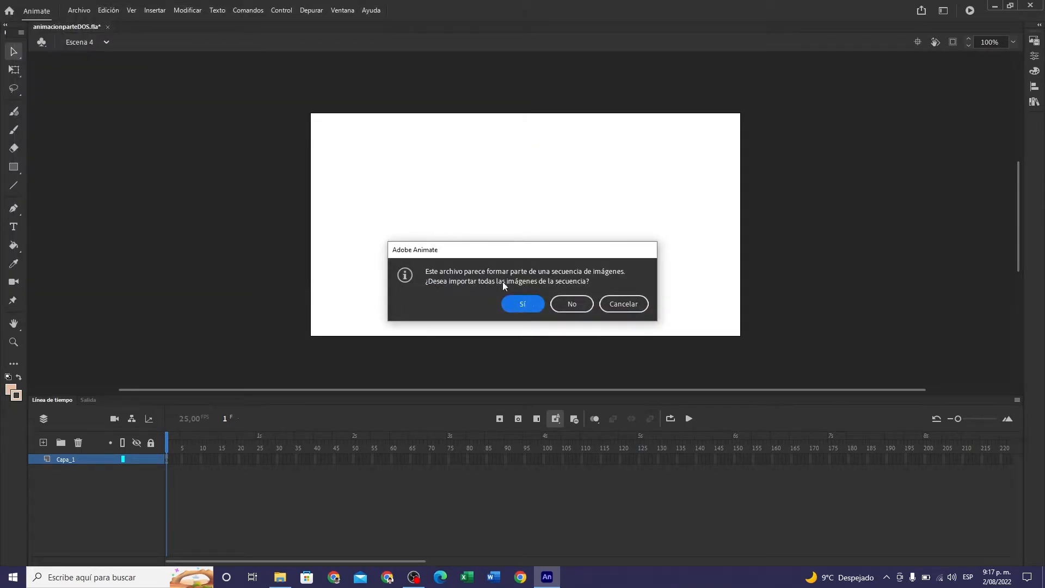
pyautogui.click(580, 305)
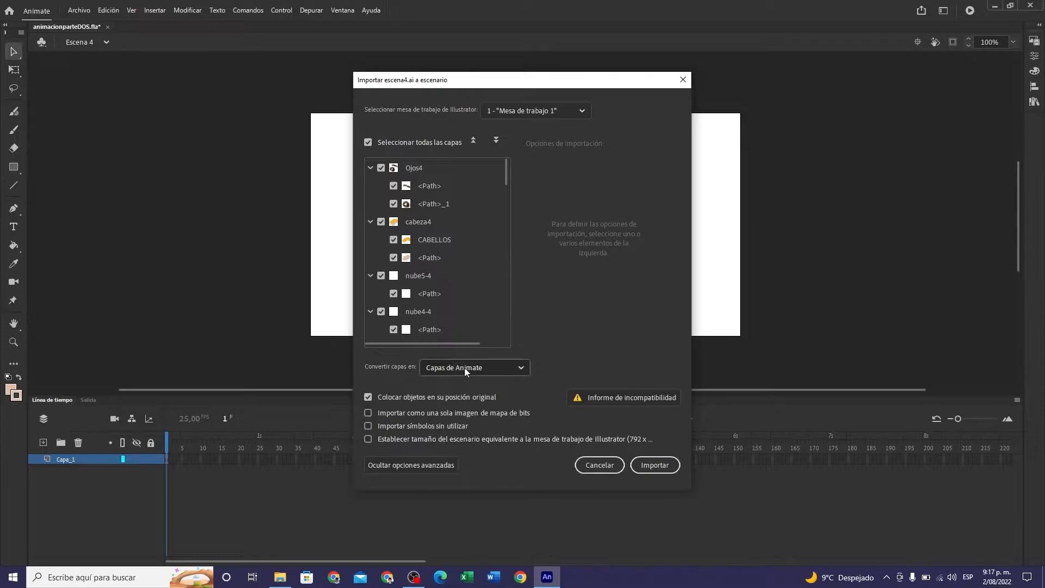
# - Import escena4.ai with all its layers as Animate layers, deselect the placed artwork and save the document
pyautogui.click(654, 466)
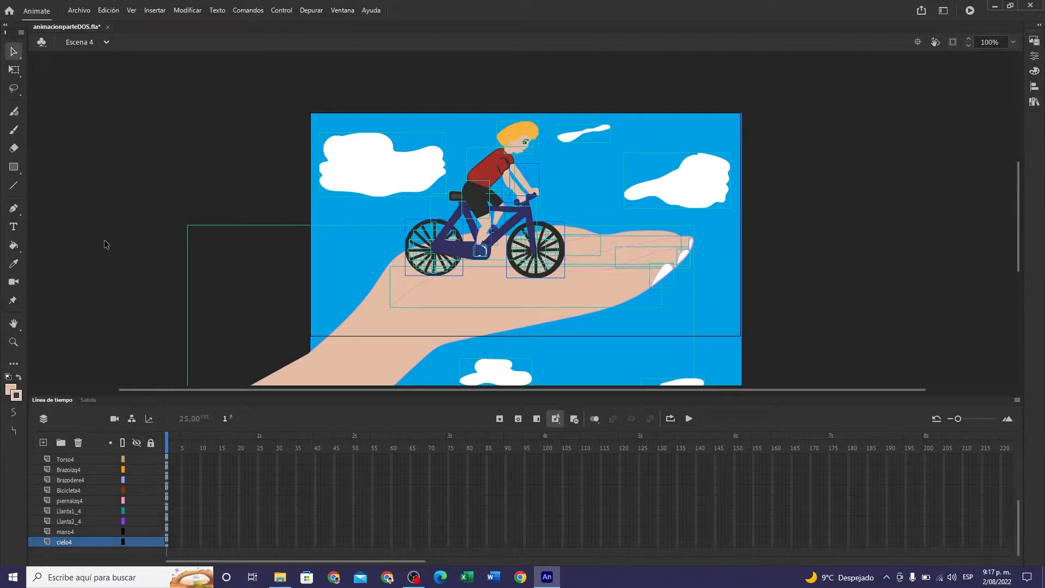
pyautogui.click(106, 244)
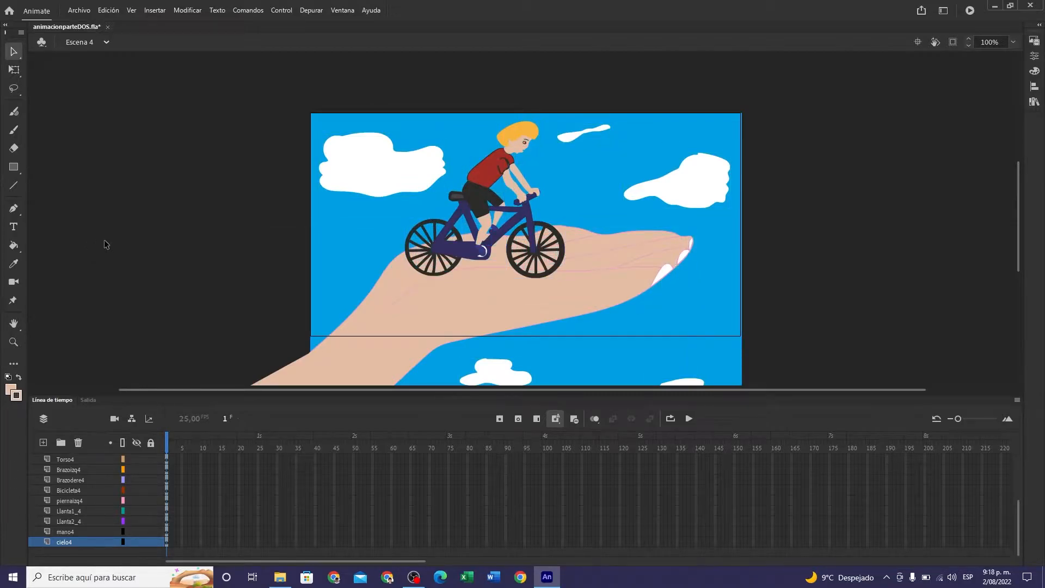
pyautogui.click(81, 10)
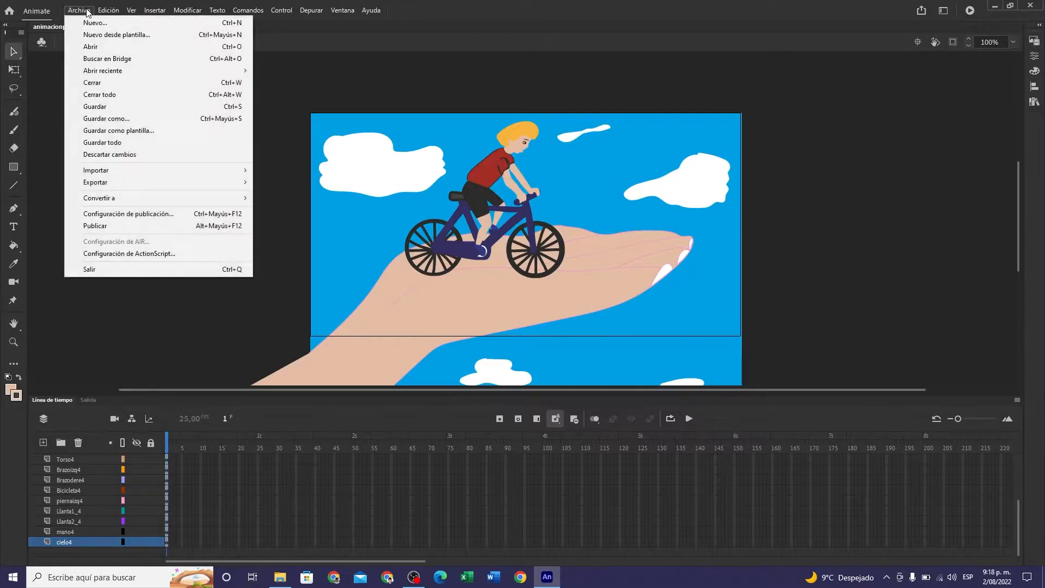
pyautogui.click(94, 107)
# - Insert a new scene, Escena 5, and choose escena5.ai for import to its stage
pyautogui.click(159, 11)
pyautogui.click(172, 93)
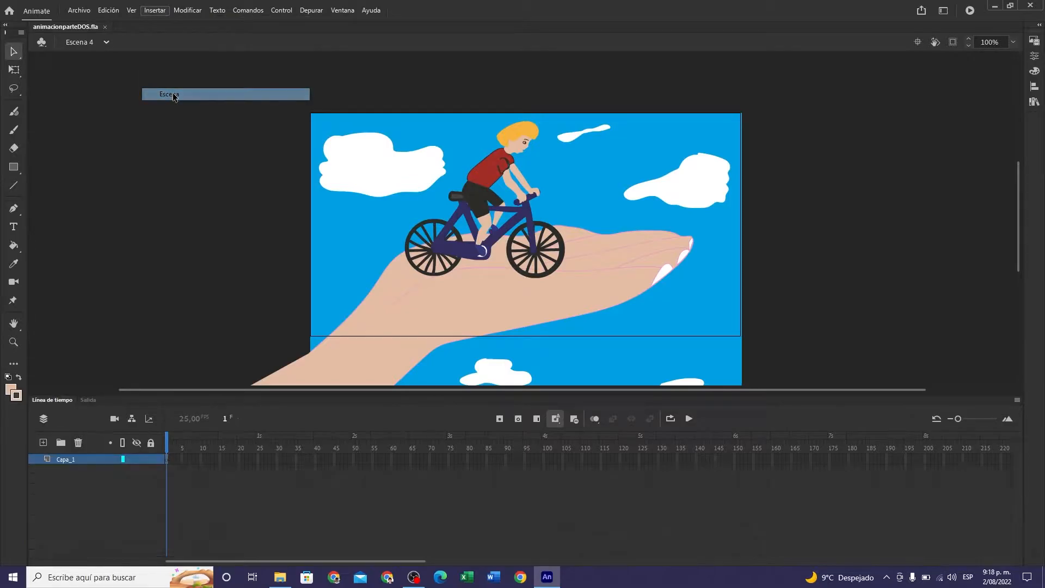
pyautogui.click(78, 10)
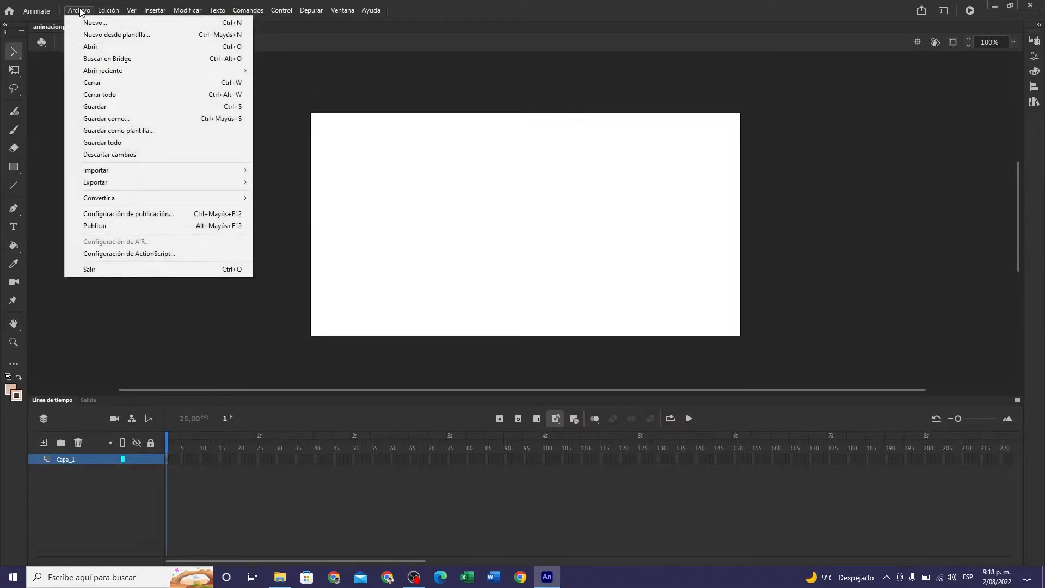
pyautogui.moveTo(208, 170)
pyautogui.click(271, 170)
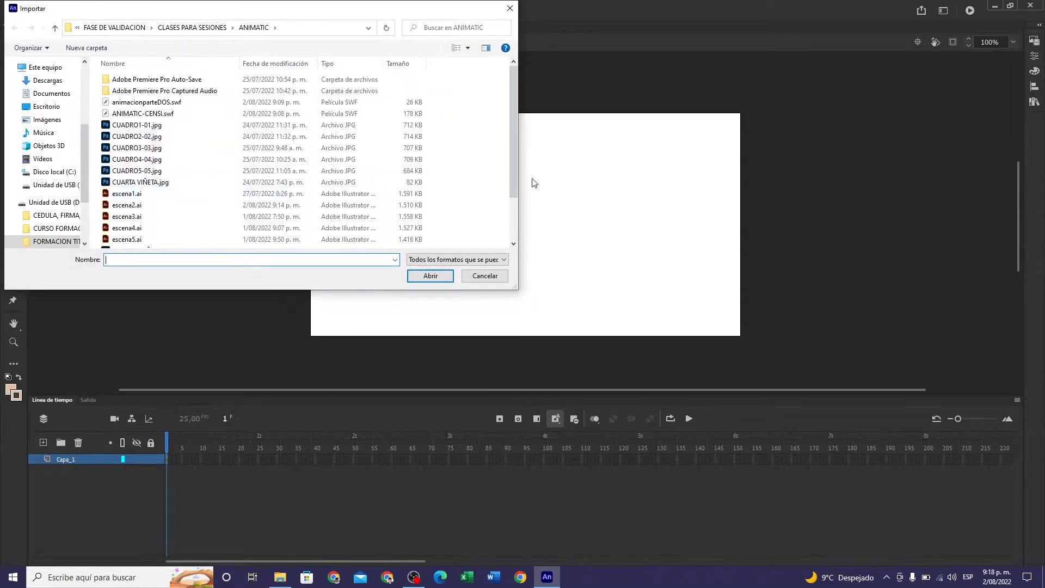
pyautogui.moveTo(516, 179); pyautogui.dragTo(516, 192)
pyautogui.click(145, 221)
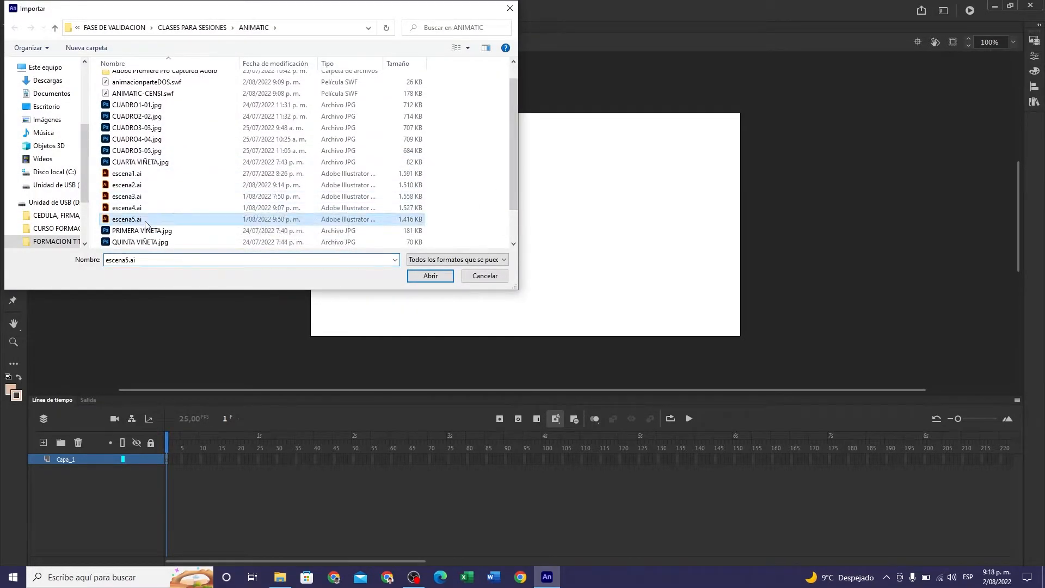
pyautogui.click(430, 276)
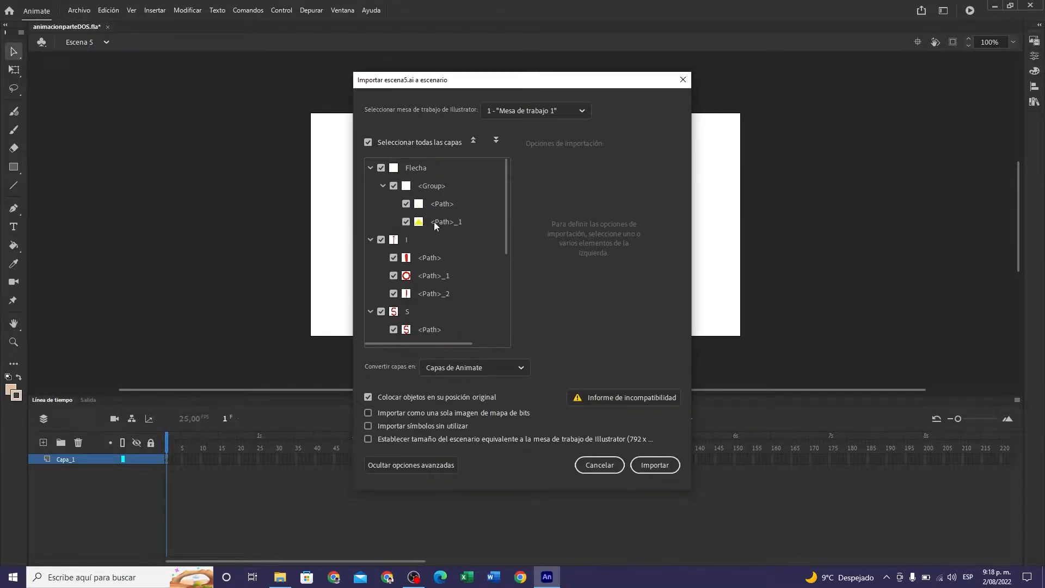
# - Import escena5.ai with all its layers as Animate layers and save all open documents
pyautogui.scroll(-5, 467, 258)
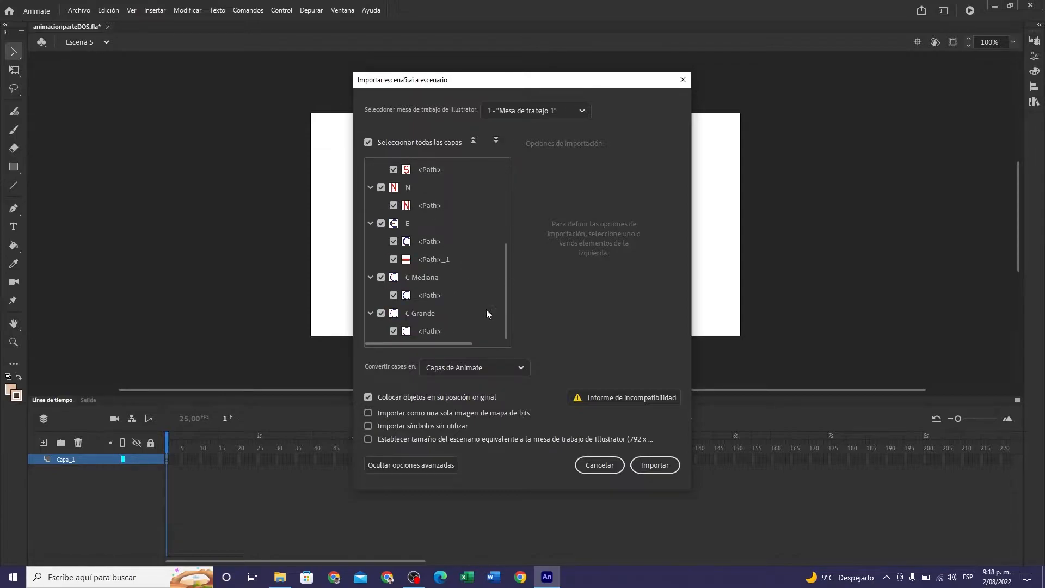
pyautogui.click(655, 465)
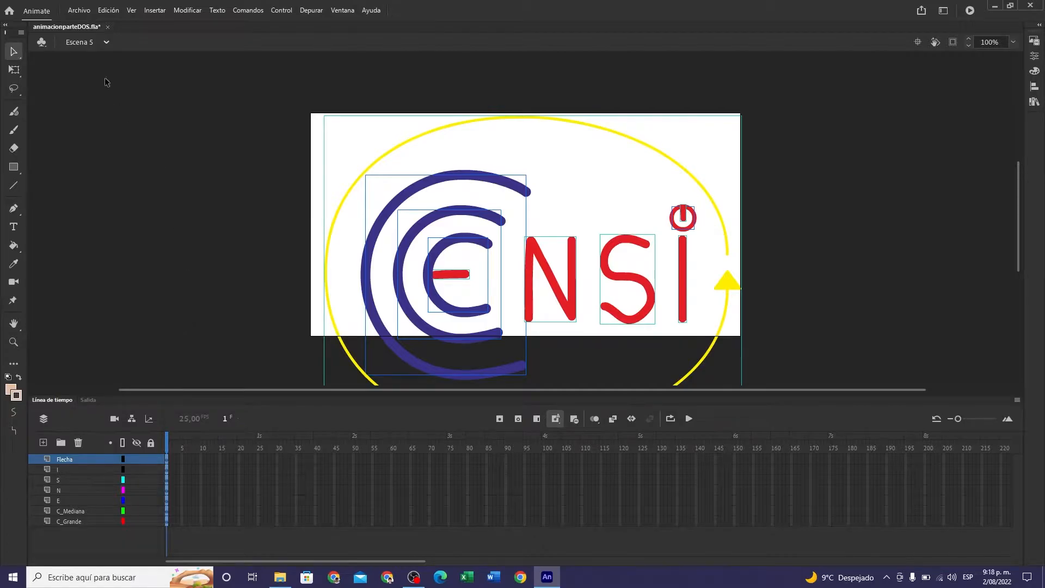
pyautogui.click(82, 13)
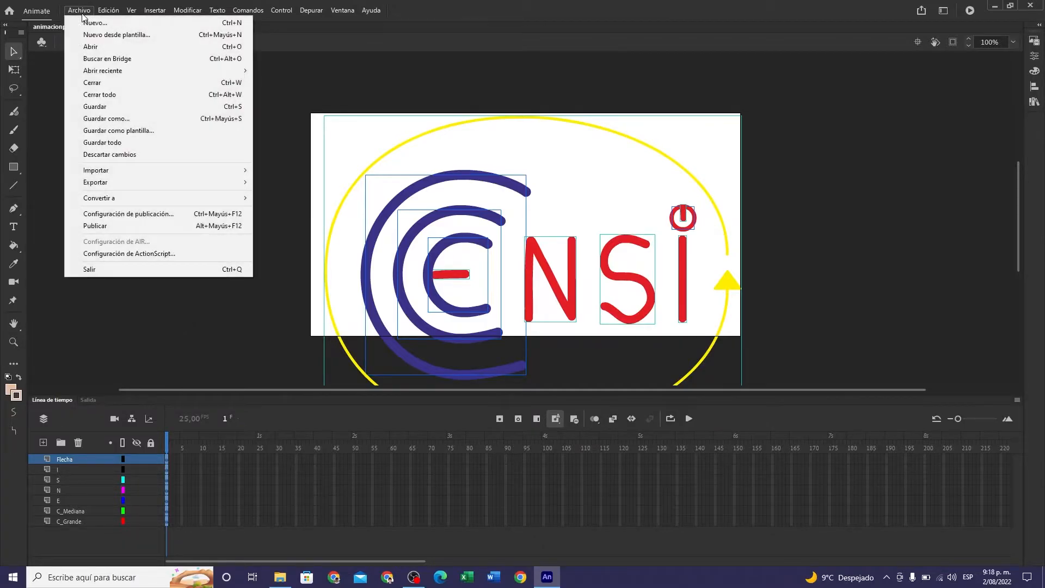
pyautogui.click(126, 142)
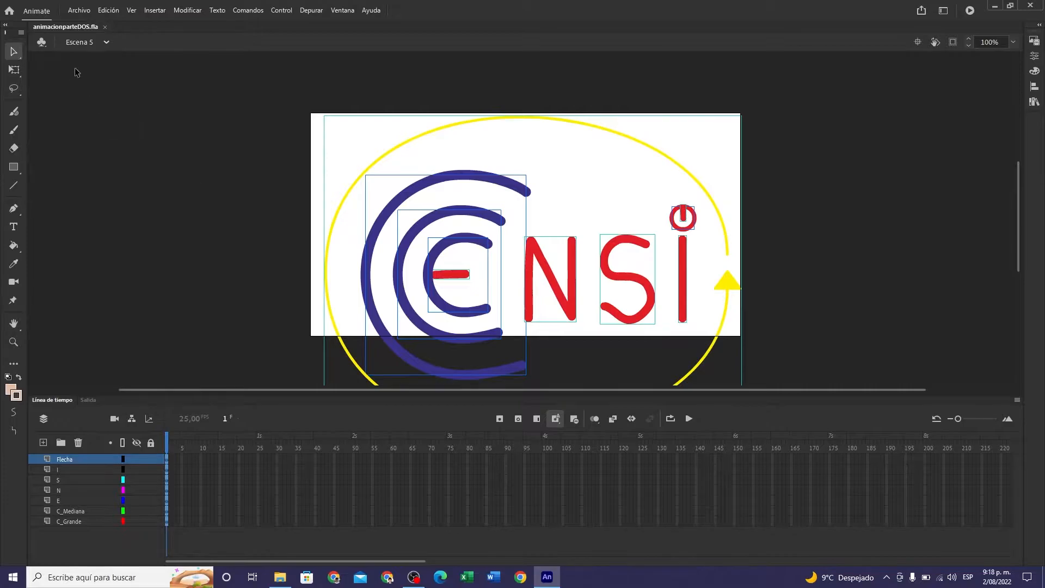
# - Review the artwork of Escena 1 through Escena 5 one scene at a time, then return to Escena 1
pyautogui.click(108, 44)
pyautogui.click(97, 58)
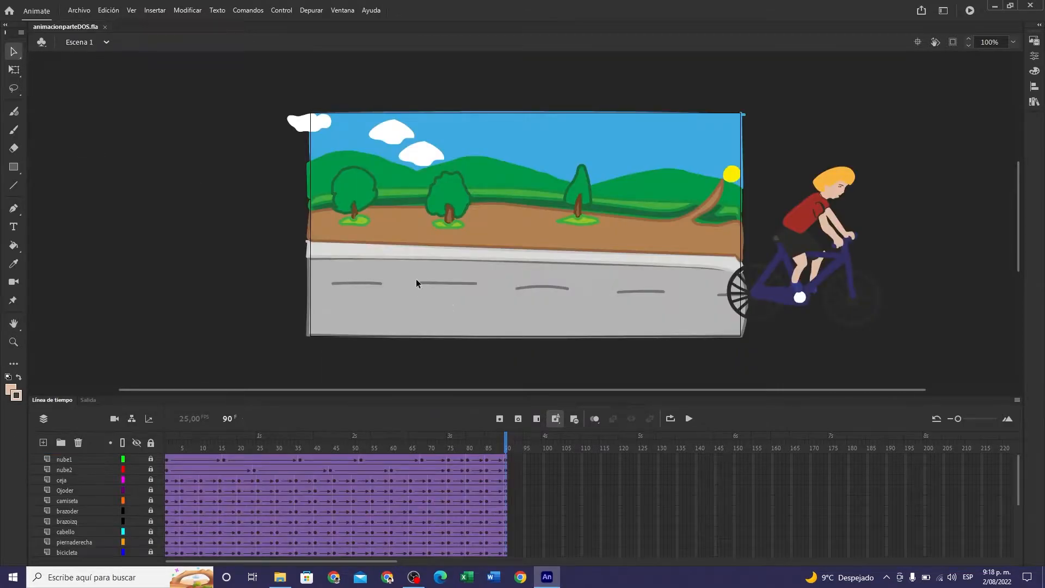
pyautogui.click(106, 42)
pyautogui.click(88, 82)
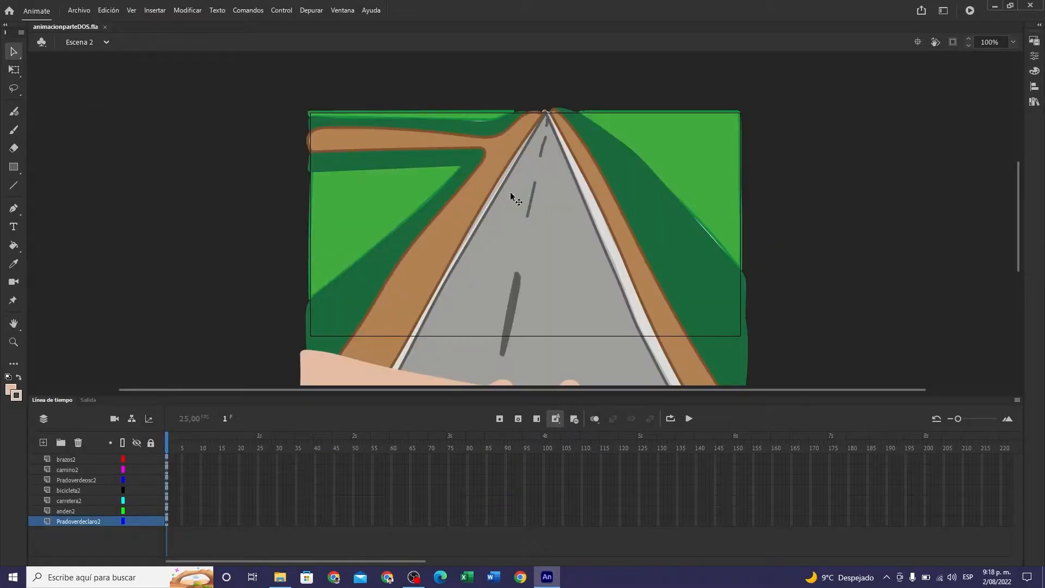
pyautogui.moveTo(1021, 250)
pyautogui.mouseDown()
pyautogui.moveTo(1020, 266)
pyautogui.moveTo(1018, 243)
pyautogui.mouseUp()
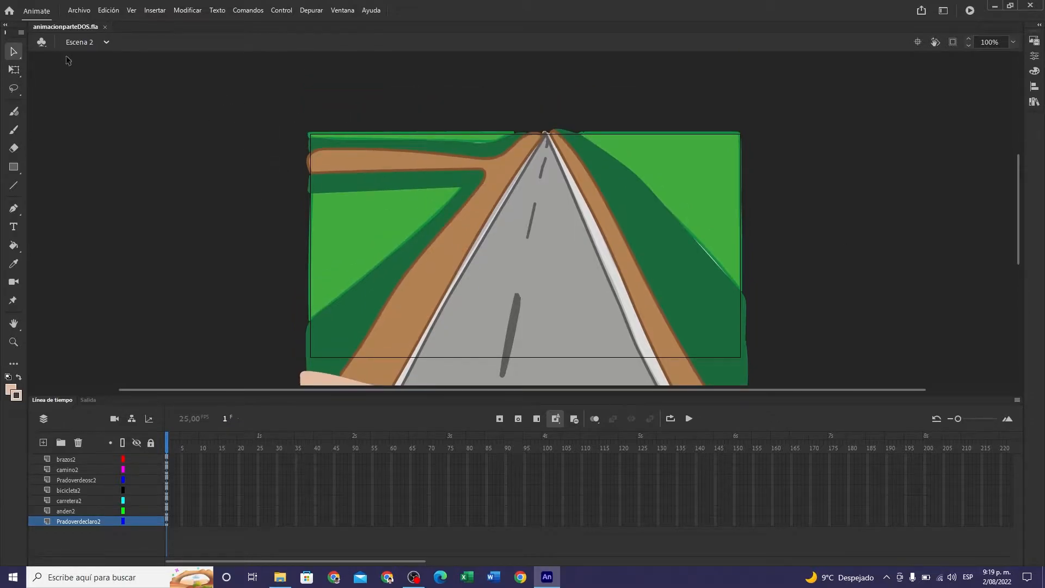
pyautogui.click(106, 41)
pyautogui.click(88, 97)
pyautogui.moveTo(1021, 192)
pyautogui.mouseDown()
pyautogui.moveTo(1014, 234)
pyautogui.moveTo(1012, 204)
pyautogui.mouseUp()
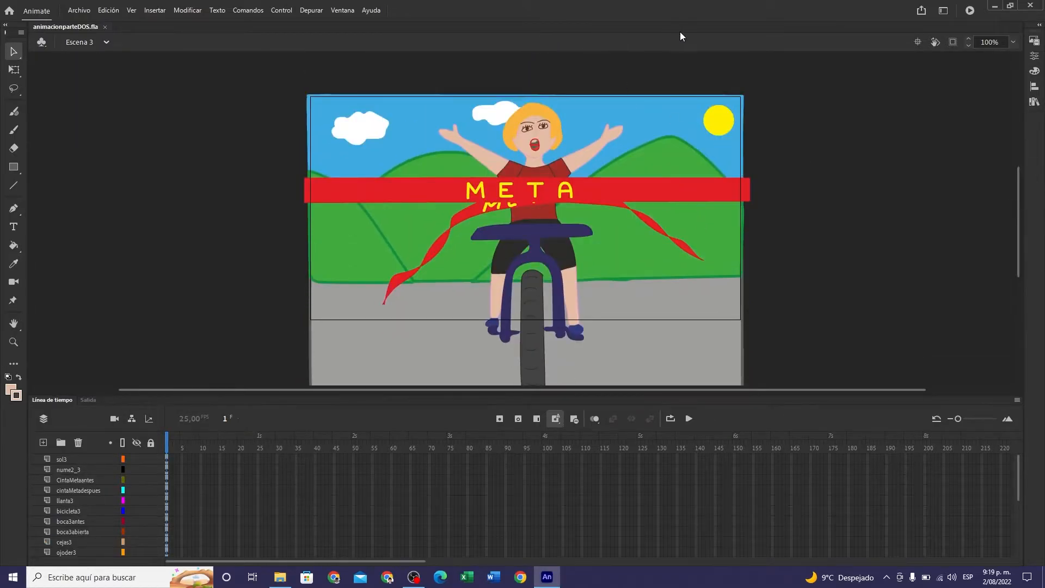
pyautogui.click(106, 42)
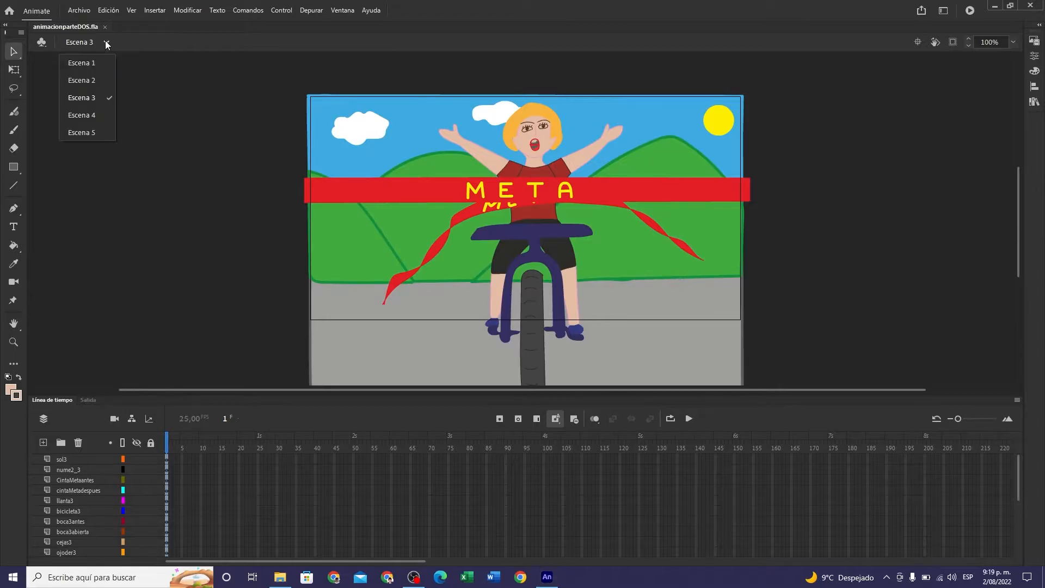
pyautogui.click(96, 116)
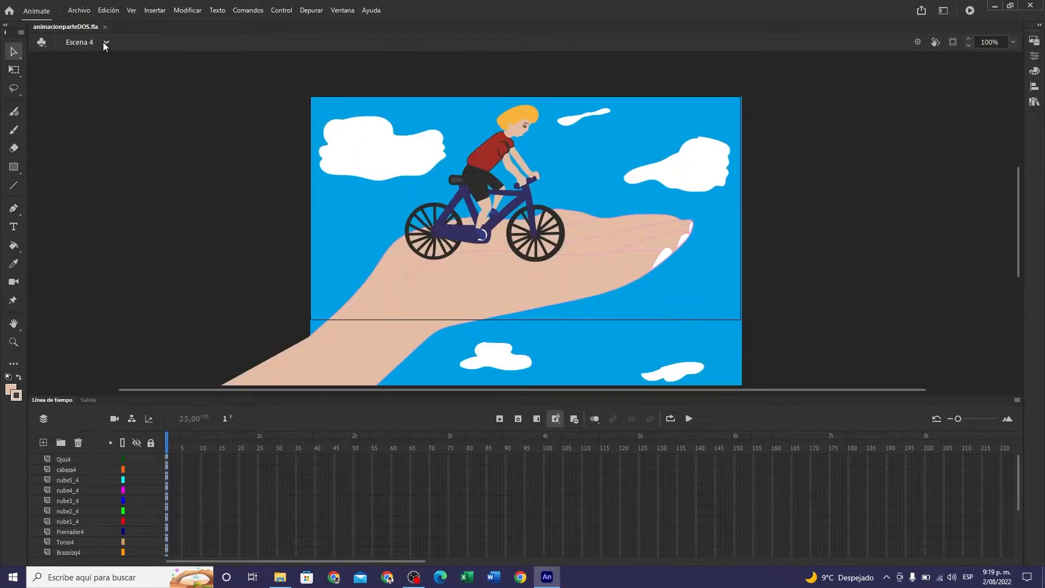
pyautogui.click(106, 43)
pyautogui.click(87, 133)
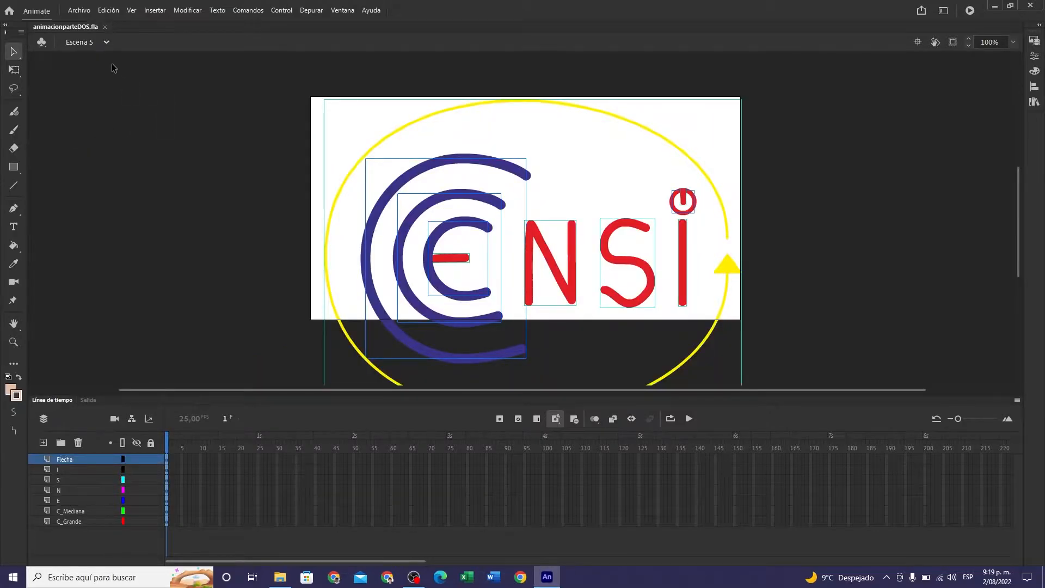
pyautogui.click(107, 42)
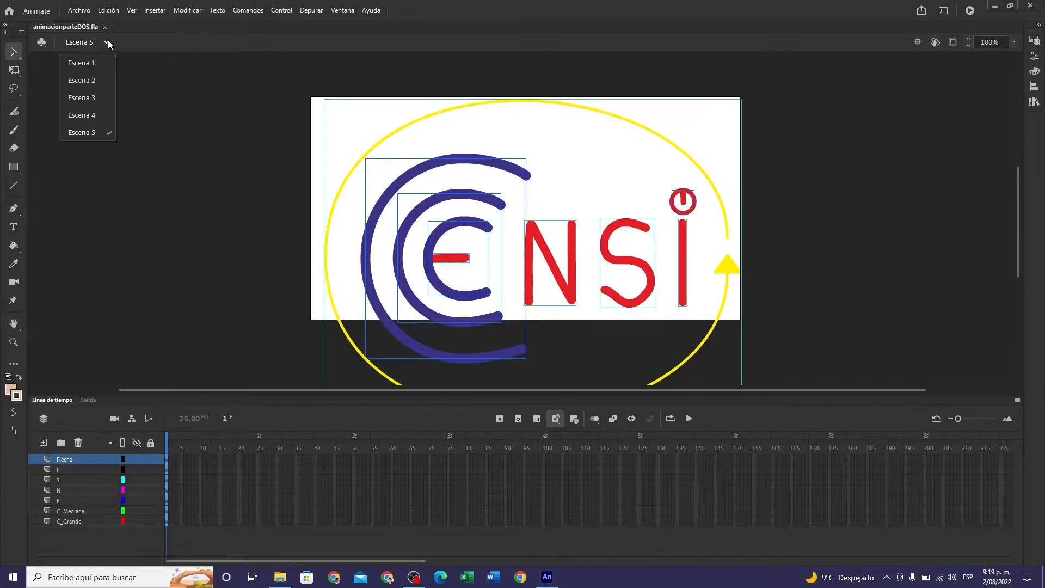
pyautogui.click(98, 64)
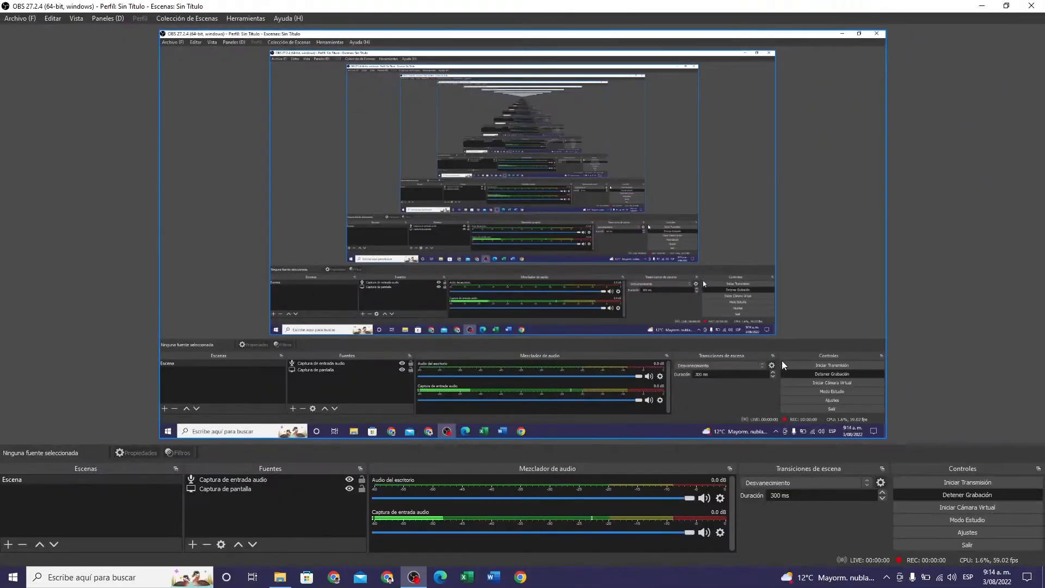
# - Minimize OBS, launch Adobe Animate 2021 from the desktop and reopen the recent file animacionparteDOS.fla
pyautogui.click(982, 6)
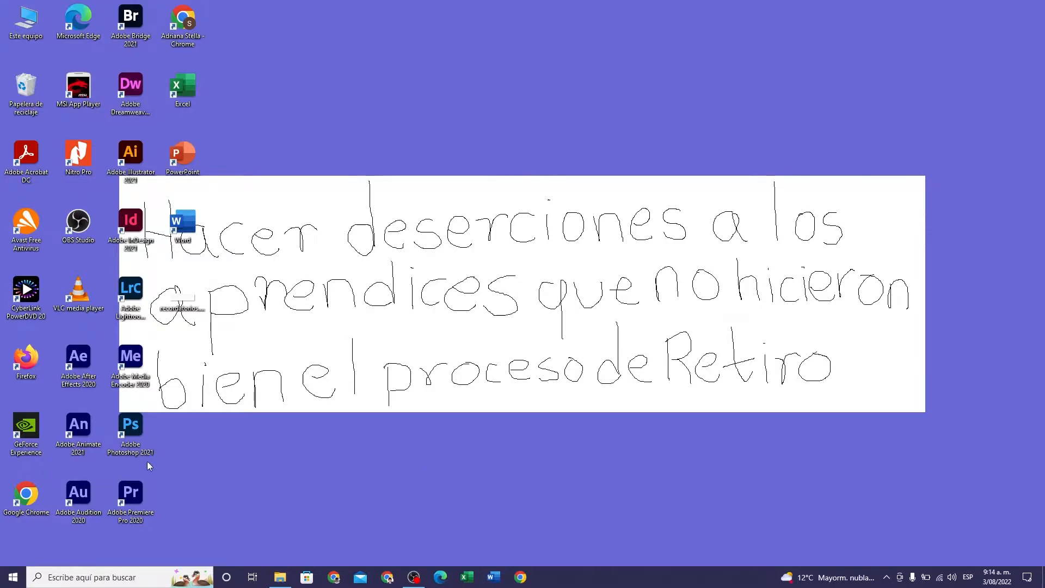
pyautogui.doubleClick(83, 437)
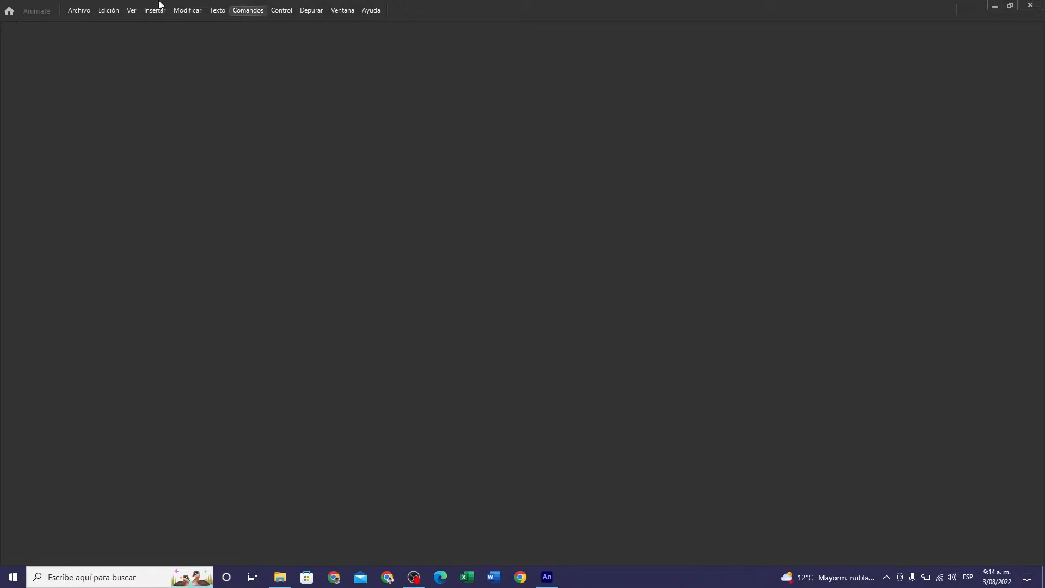
pyautogui.click(81, 11)
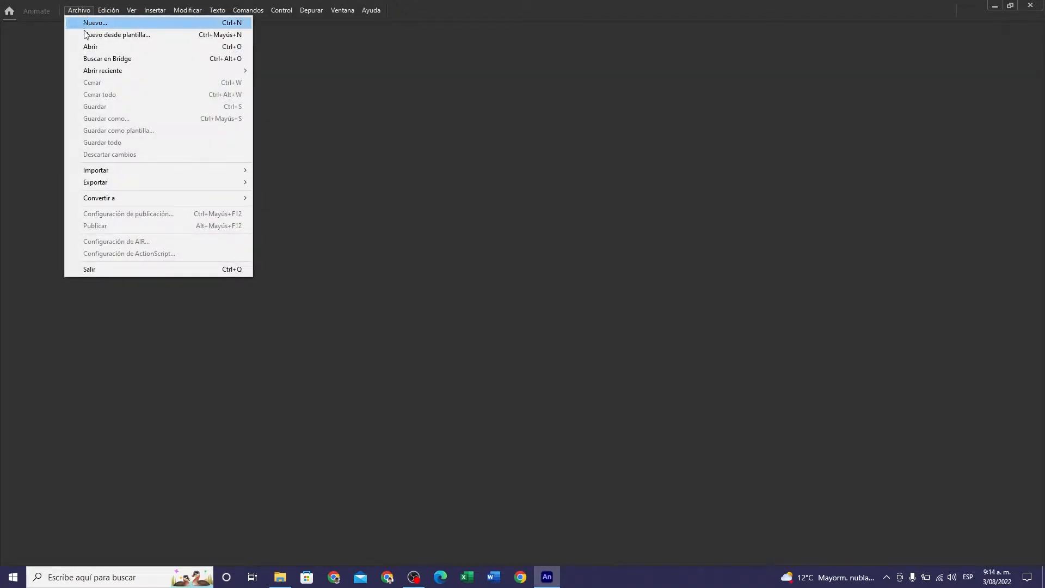
pyautogui.moveTo(130, 74)
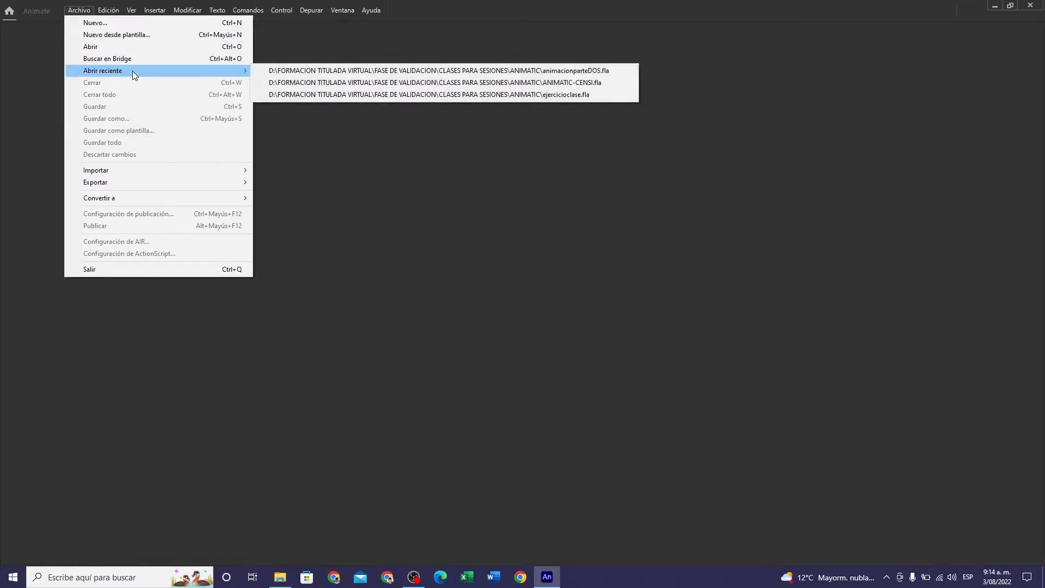
pyautogui.click(333, 73)
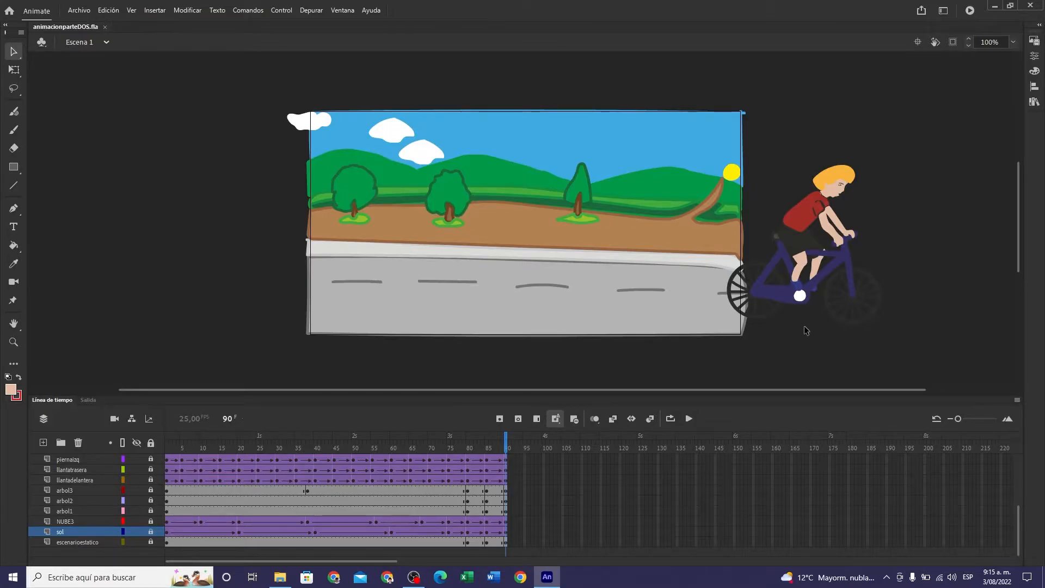
# - Play the Escena 1 animation from frame 1 to its end and return the playhead to frame 1
pyautogui.moveTo(506, 444); pyautogui.dragTo(146, 444)
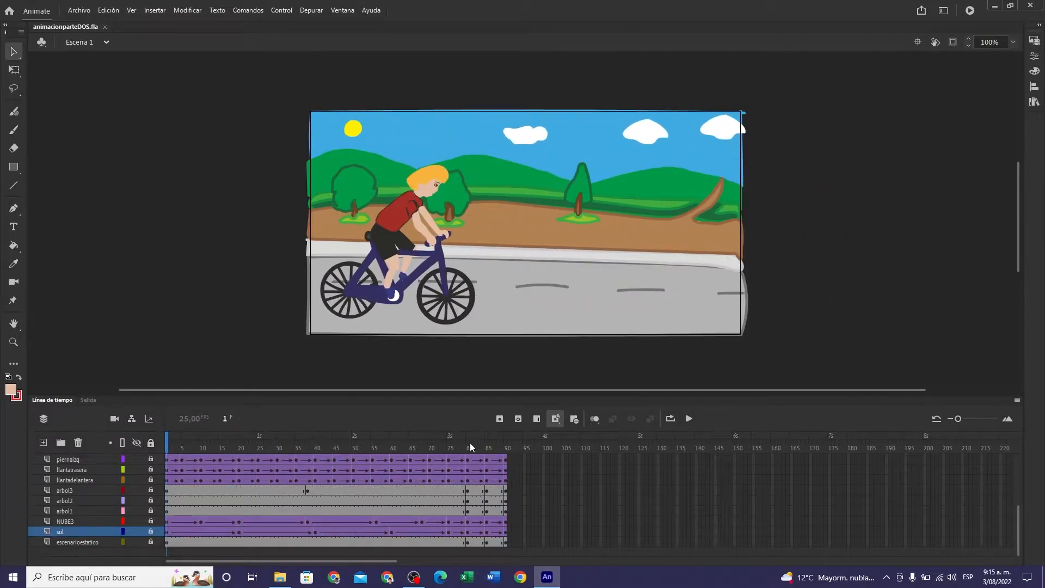
pyautogui.click(689, 419)
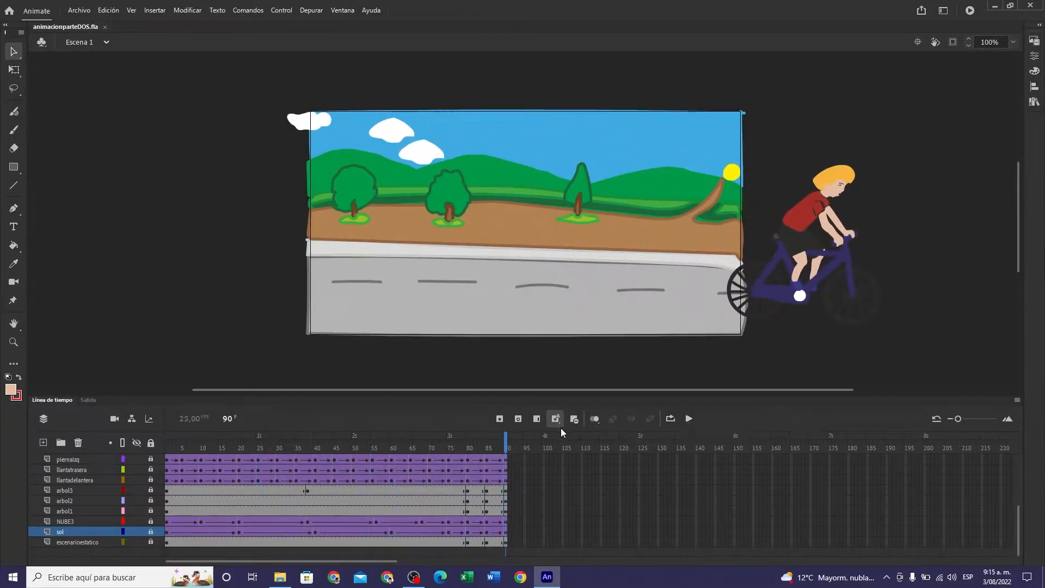
pyautogui.click(172, 448)
pyautogui.moveTo(172, 447); pyautogui.dragTo(155, 447)
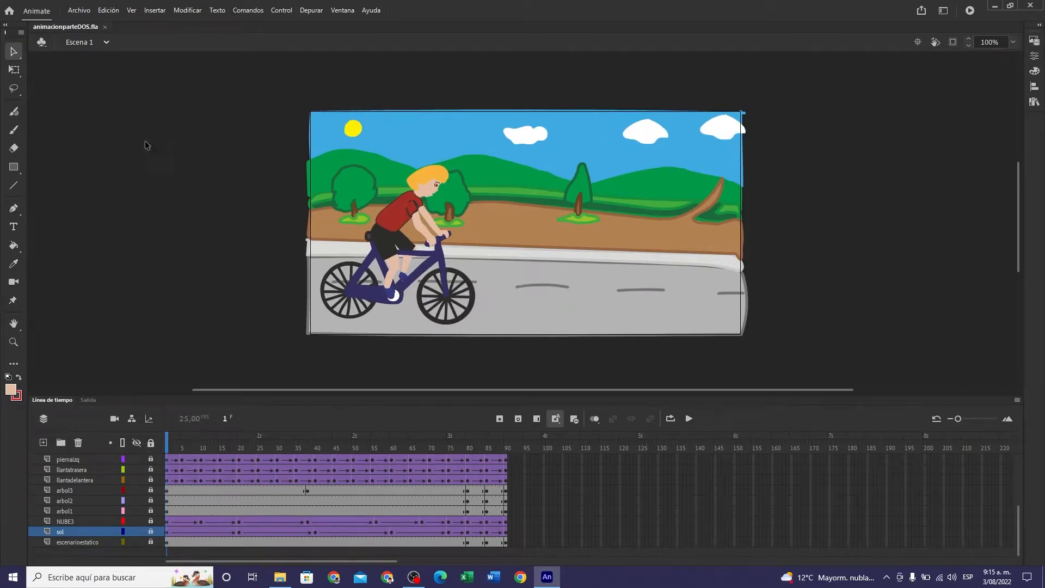
# - Switch to Escena 2 and bring its whole artwork into view at 80% zoom
pyautogui.click(107, 43)
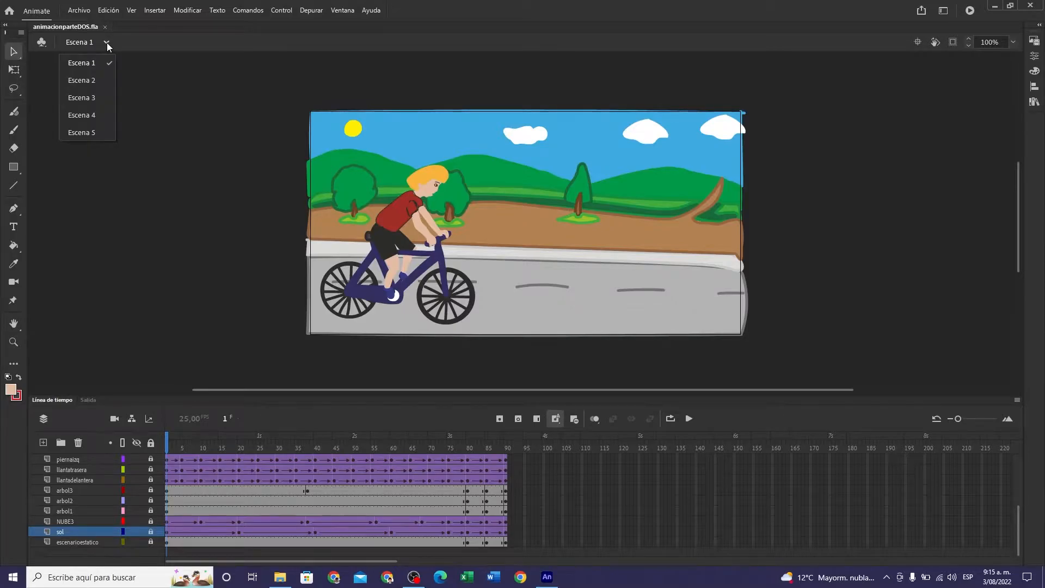
pyautogui.click(93, 80)
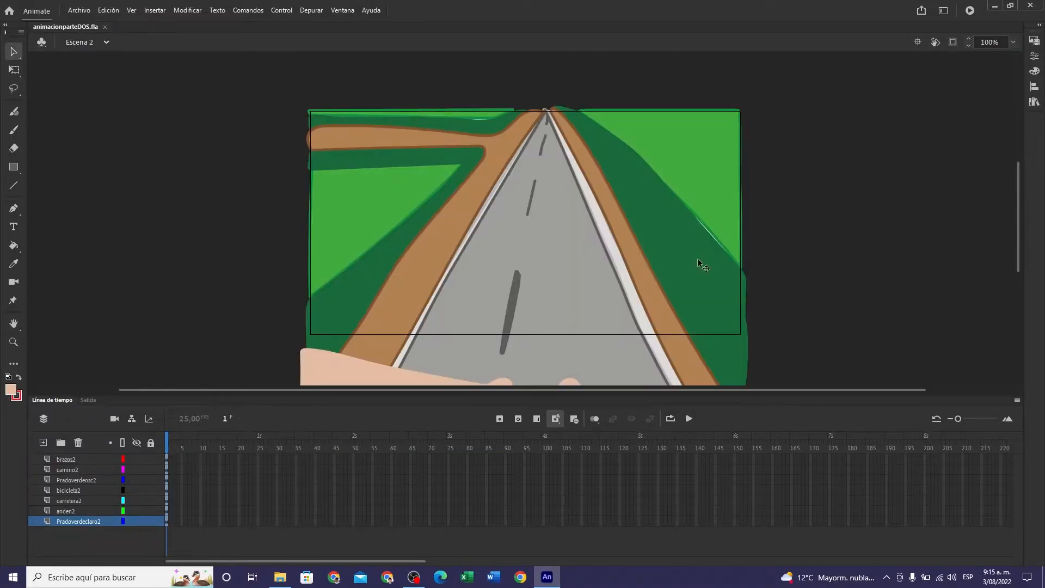
pyautogui.moveTo(1021, 230); pyautogui.dragTo(1019, 250)
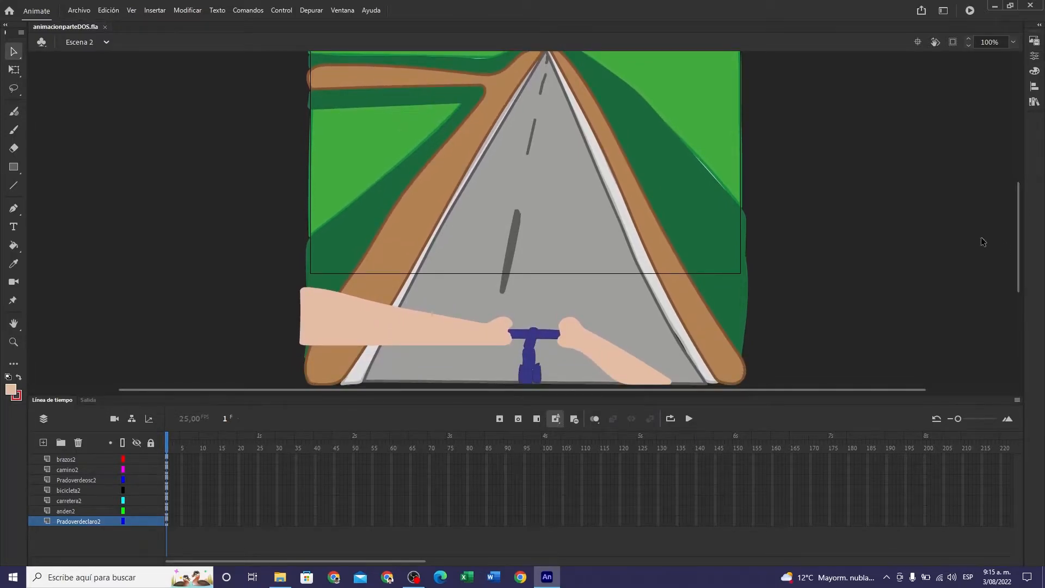
pyautogui.scroll(-3, 580, 163)
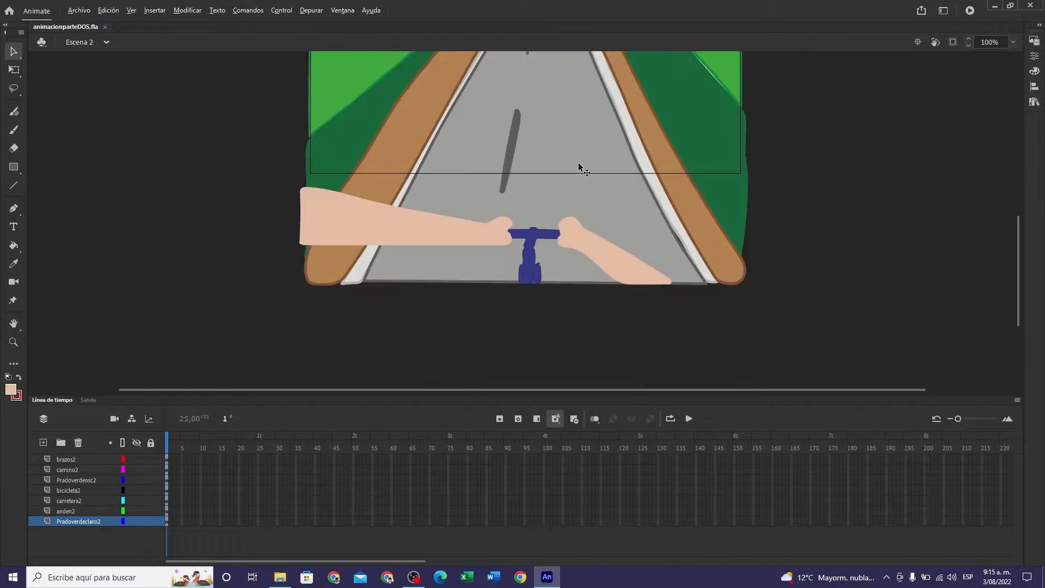
pyautogui.scroll(-1, 615, 158)
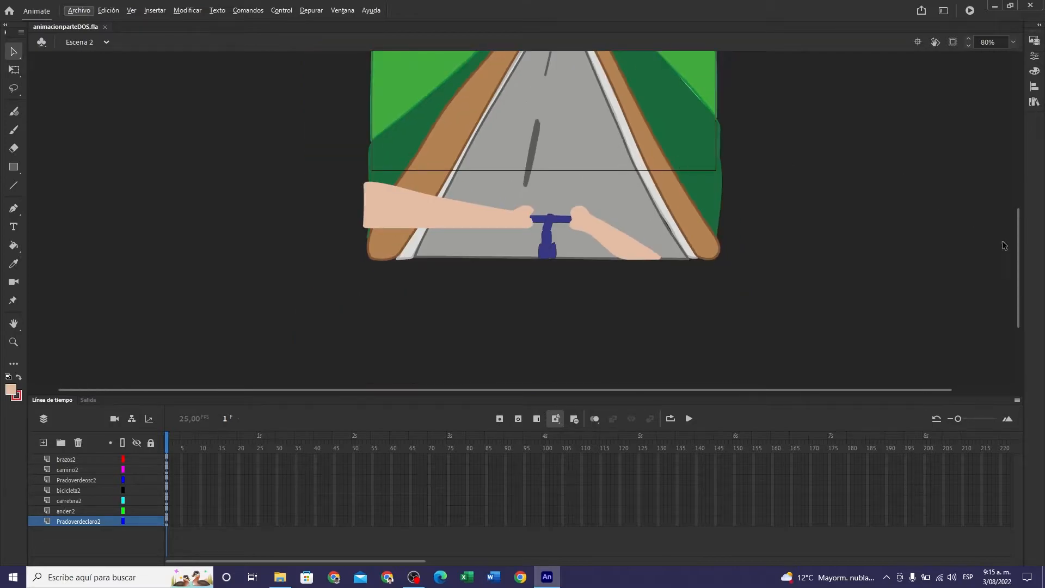
pyautogui.moveTo(1018, 263); pyautogui.dragTo(1021, 224)
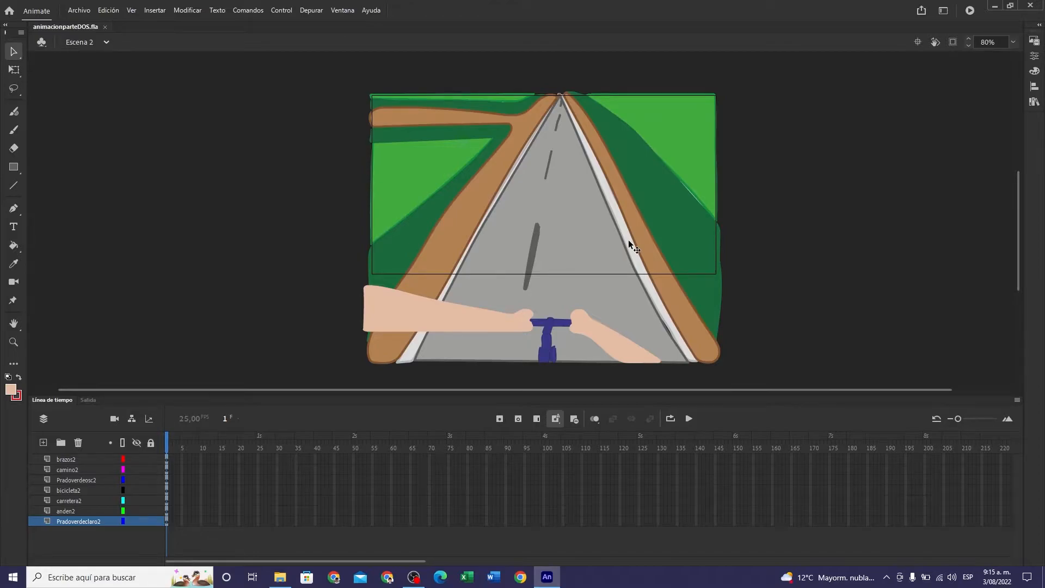
# - Select frame 1 of all Escena 2 layers, from brazos2 to Pradoverdeclaro2, and squash the artwork vertically with Free Transform to nearly the stage height
pyautogui.click(172, 461)
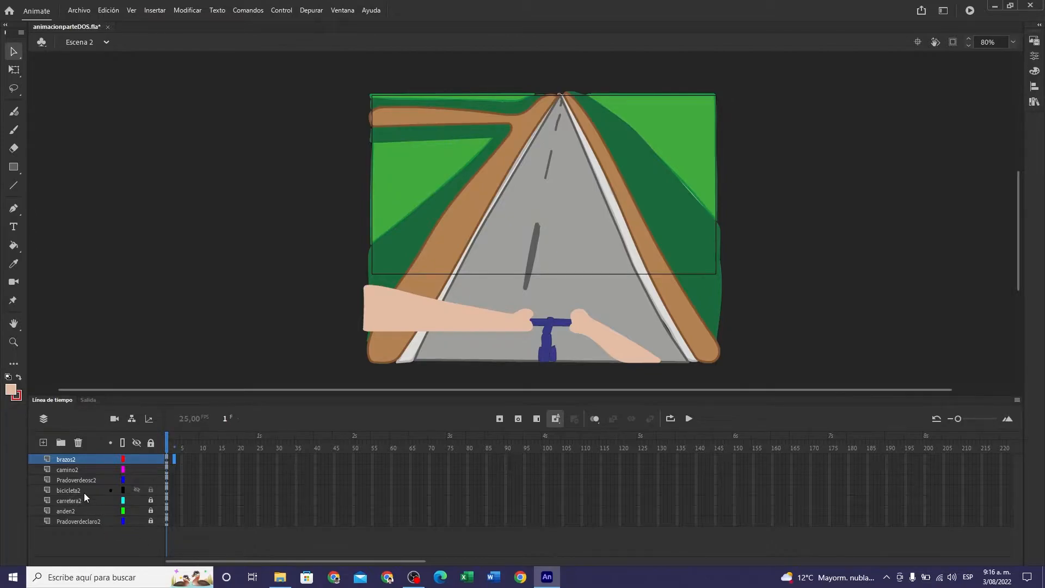
pyautogui.click(151, 470)
pyautogui.click(167, 460)
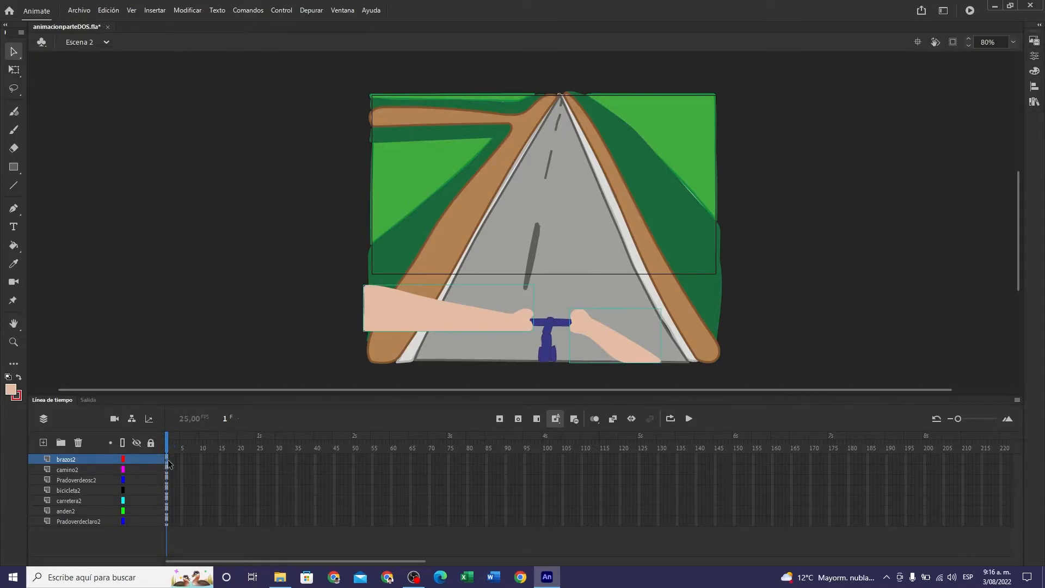
pyautogui.keyDown('shift'); pyautogui.click(166, 521); pyautogui.keyUp('shift')
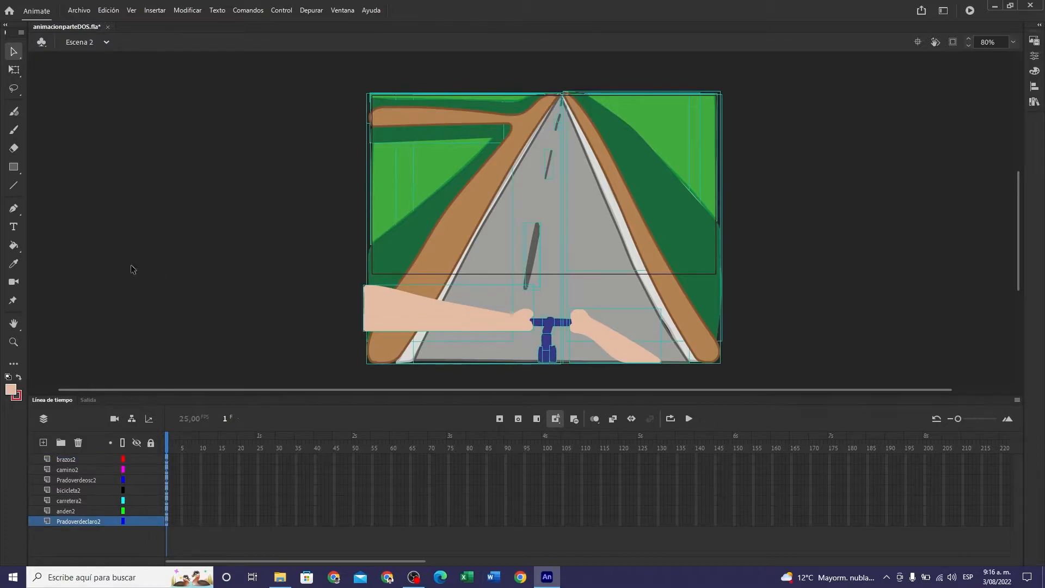
pyautogui.click(13, 69)
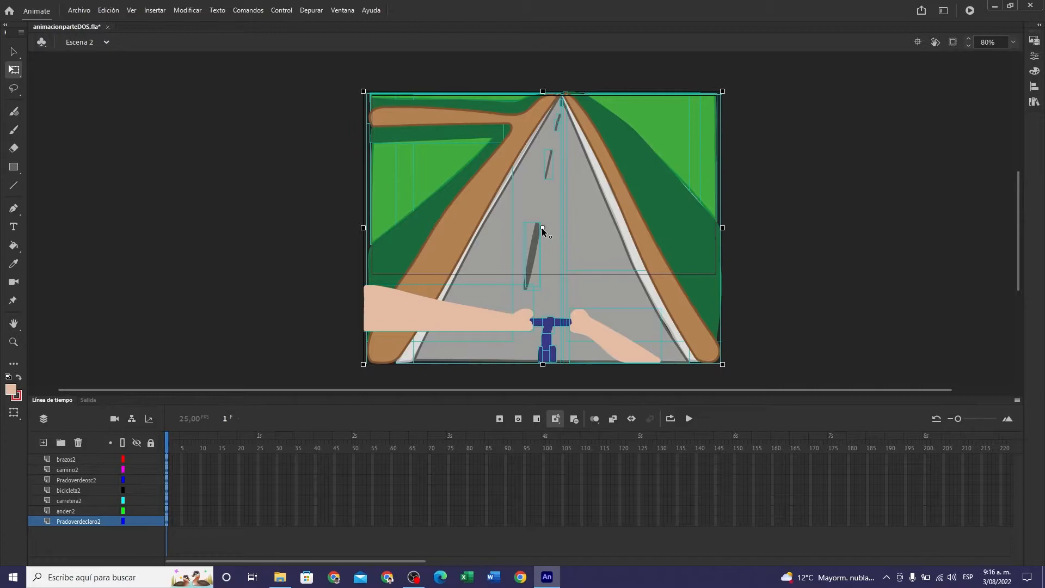
pyautogui.moveTo(543, 364); pyautogui.dragTo(544, 326)
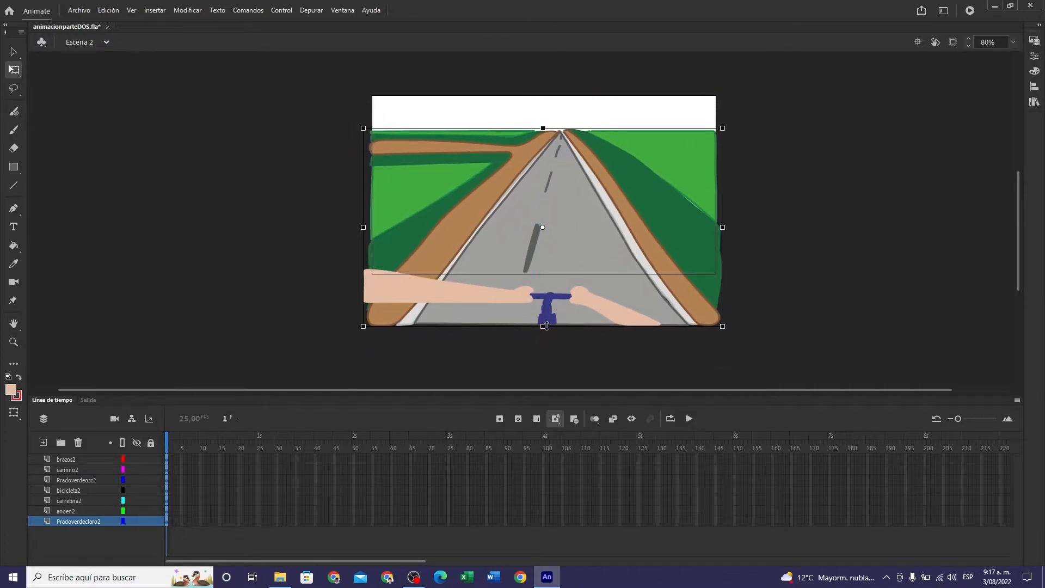
# - Move the squashed artwork up until its top edge lines up with the top of the stage, then deselect it
pyautogui.moveTo(579, 216); pyautogui.dragTo(583, 184)
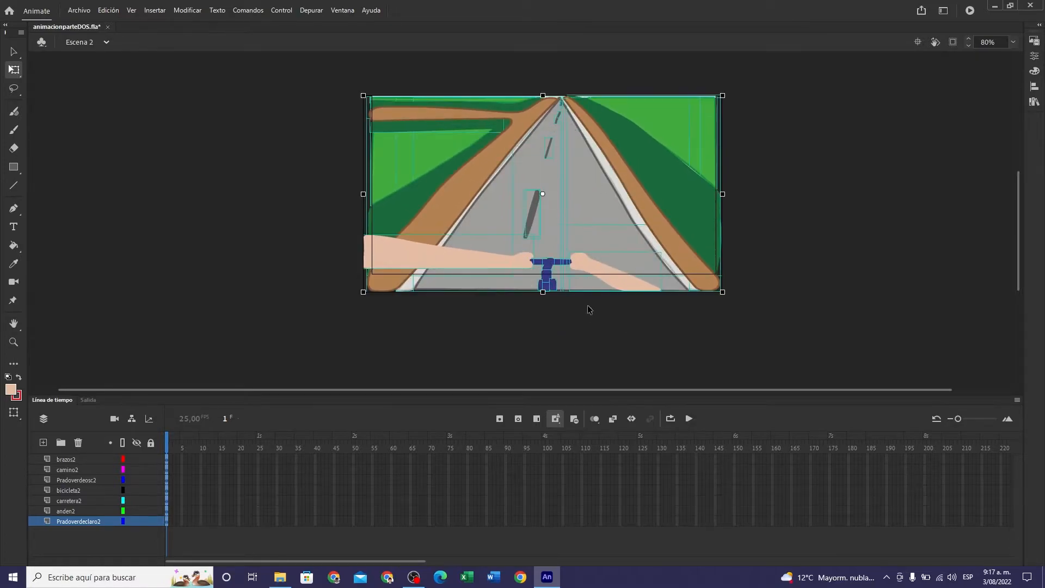
pyautogui.press('Up')
pyautogui.press('Up')
pyautogui.press('Up')
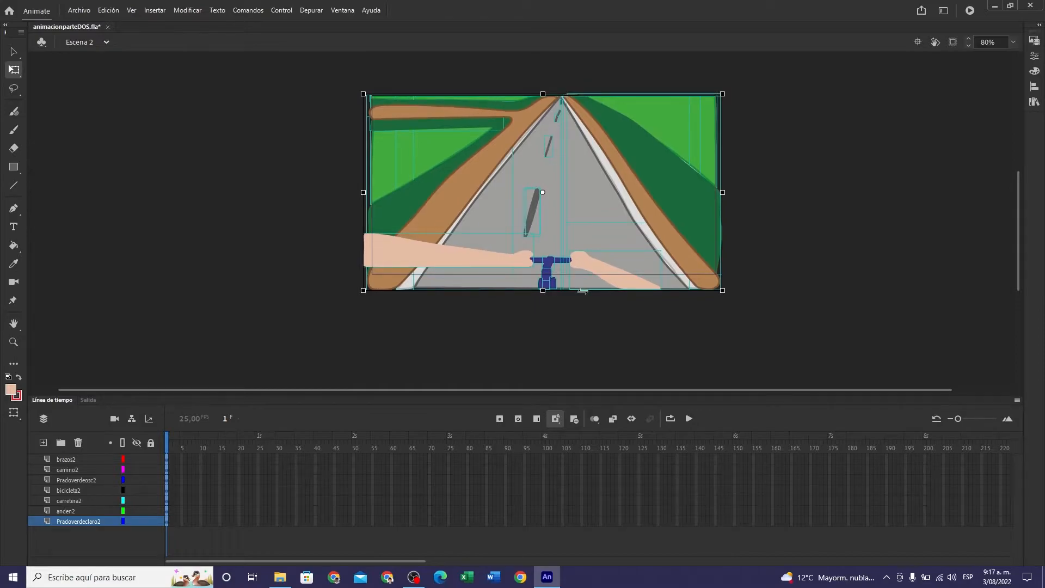
pyautogui.click(606, 322)
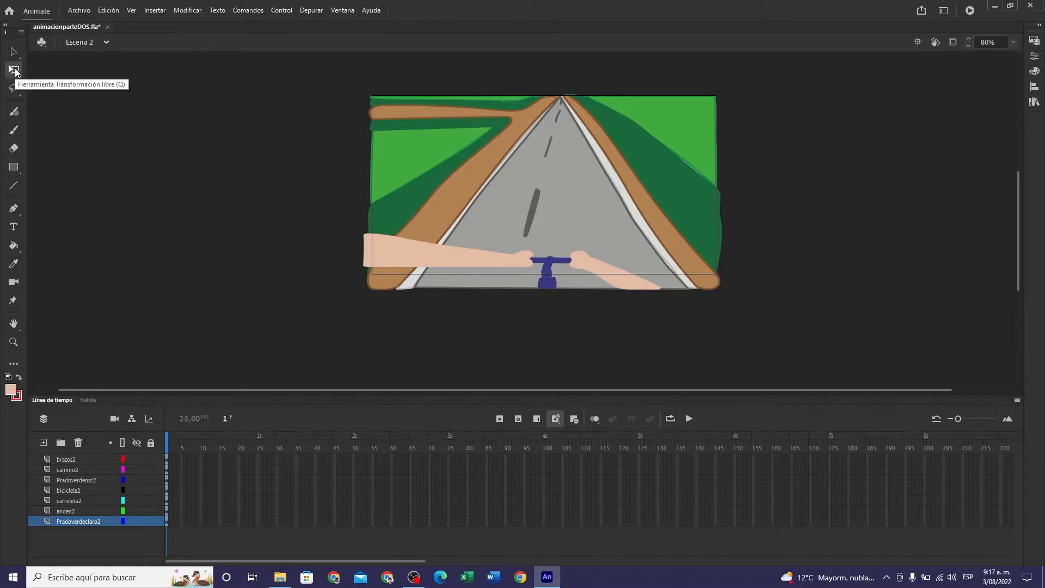
# - Lock the Pradoverdeosc2, carretera2, anden2 and Pradoverdeclaro2 layers, and extend all seven layers to frame 75, returning to frame 1
pyautogui.click(14, 51)
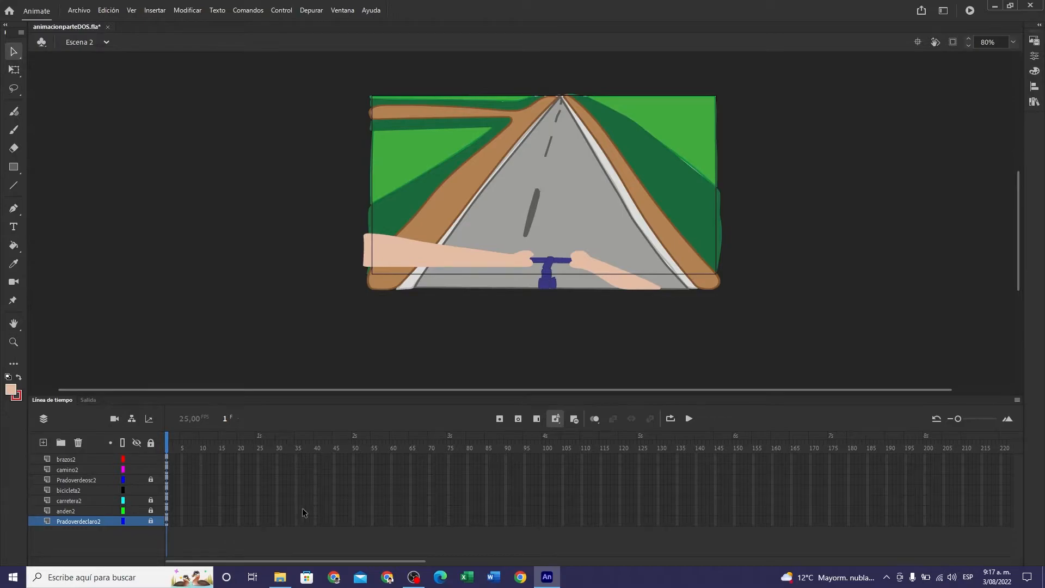
pyautogui.click(449, 459)
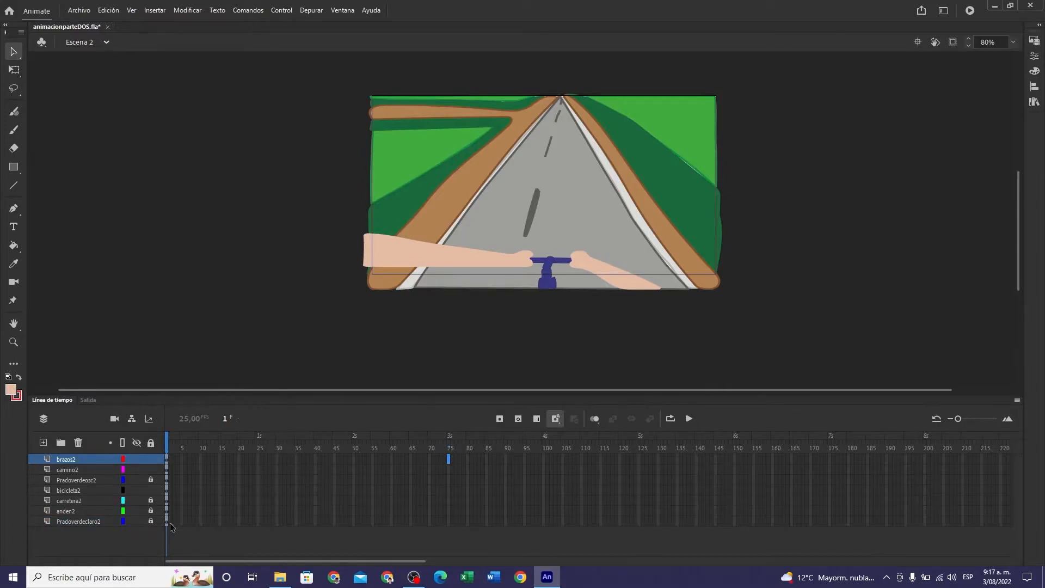
pyautogui.keyDown('shift'); pyautogui.click(448, 524); pyautogui.keyUp('shift')
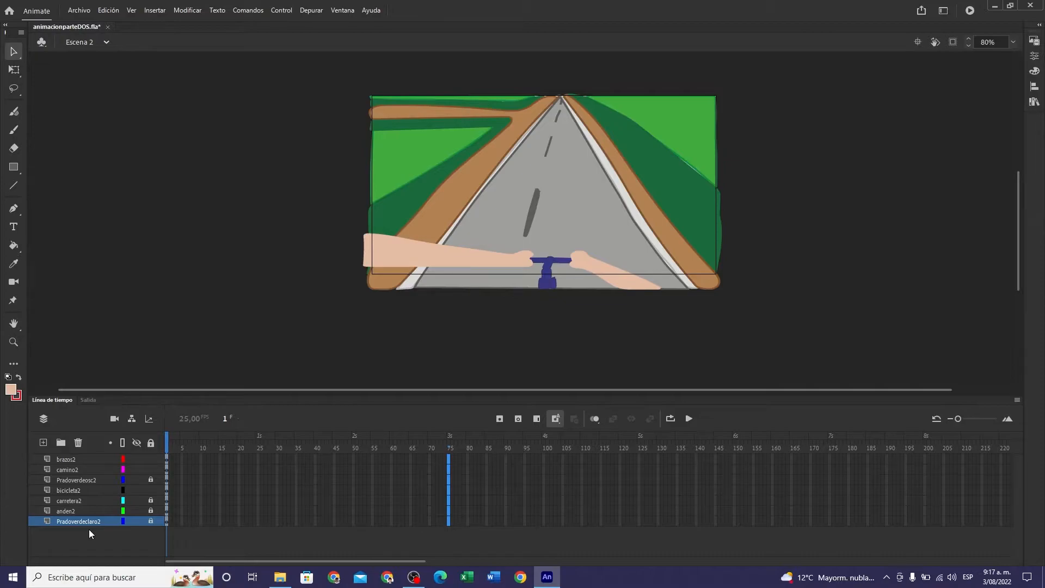
pyautogui.hotkey('ctrl', 'alt', 'a')
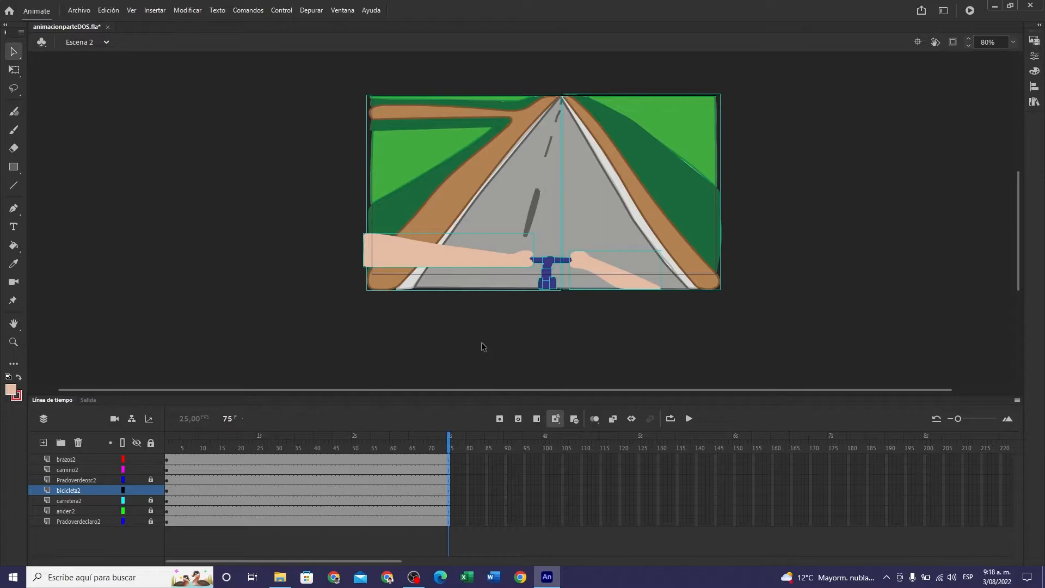
pyautogui.click(450, 444)
pyautogui.moveTo(450, 444); pyautogui.dragTo(151, 448)
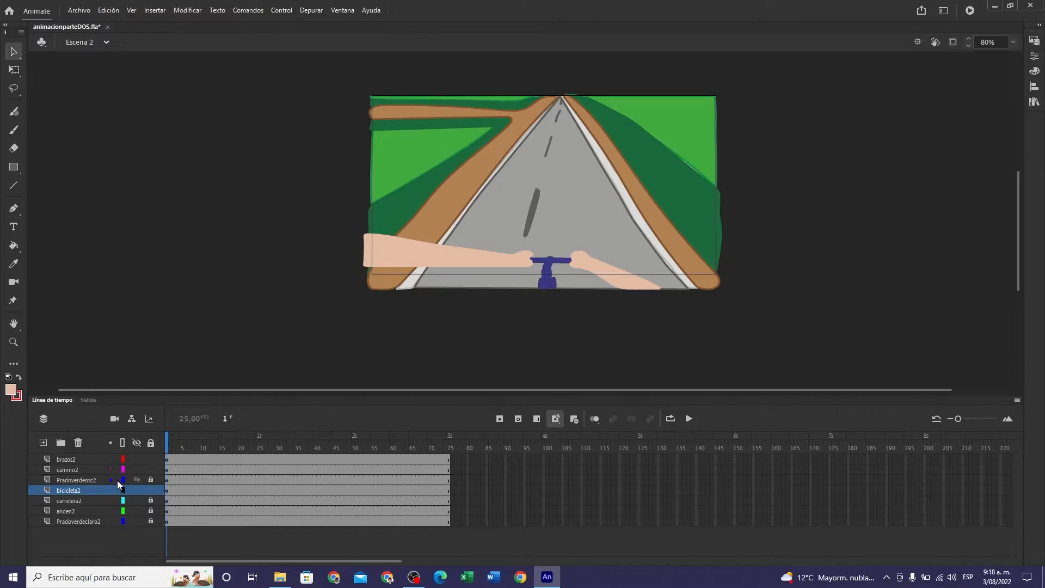
# - Convert both arms on frame 1 of the brazos2 layer into a Gráfico symbol named BRAZOS
pyautogui.click(166, 460)
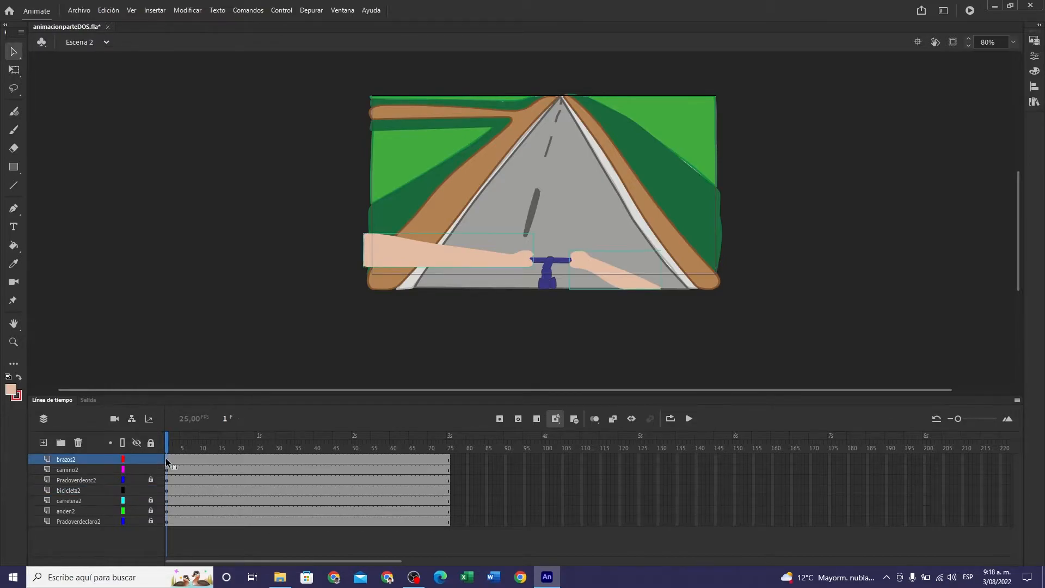
pyautogui.click(200, 460)
pyautogui.click(166, 461)
pyautogui.rightClick(370, 247)
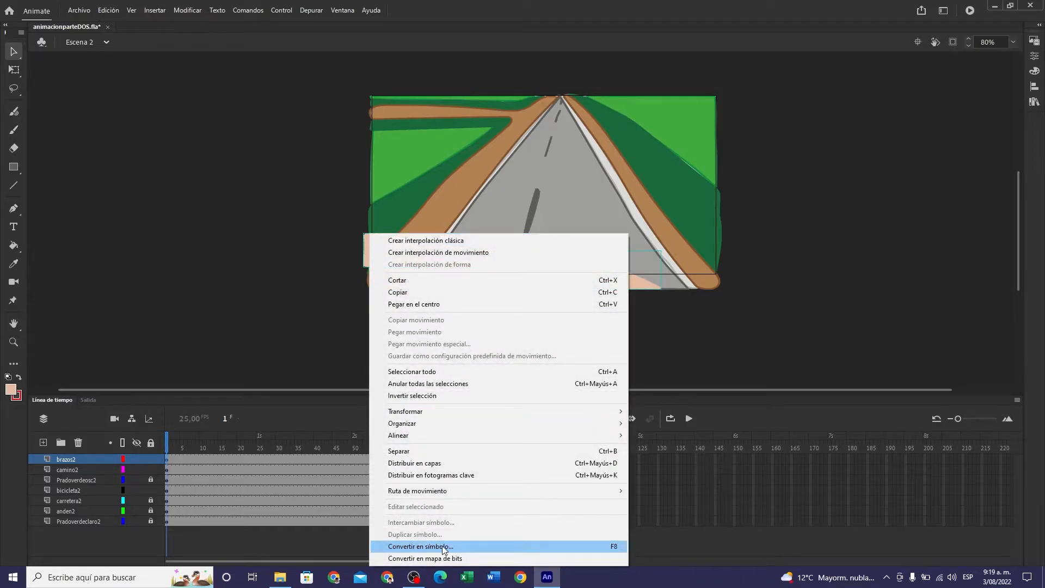
pyautogui.click(615, 547)
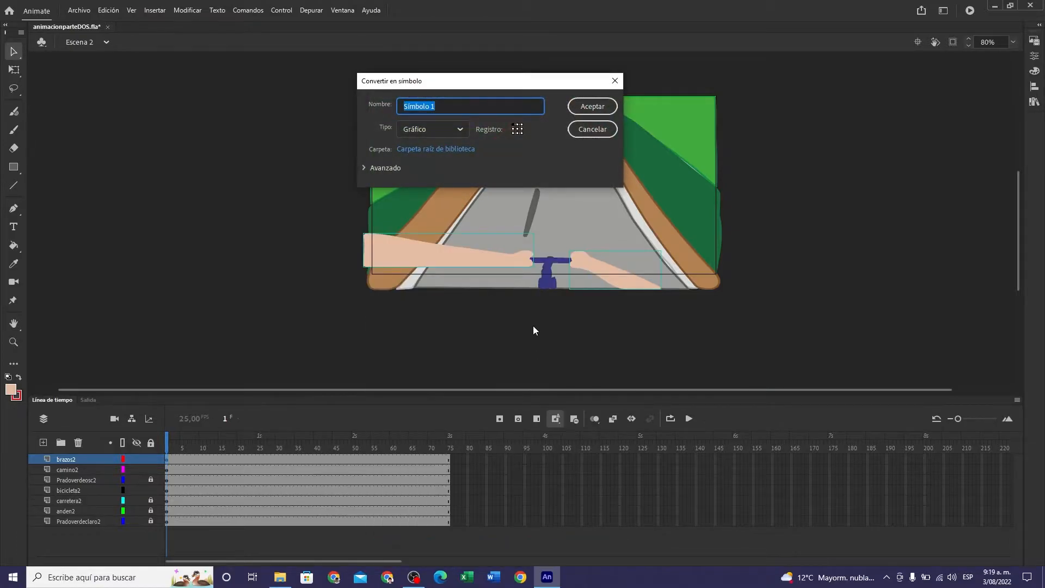
pyautogui.write('BRAZOS')
pyautogui.press('Return')
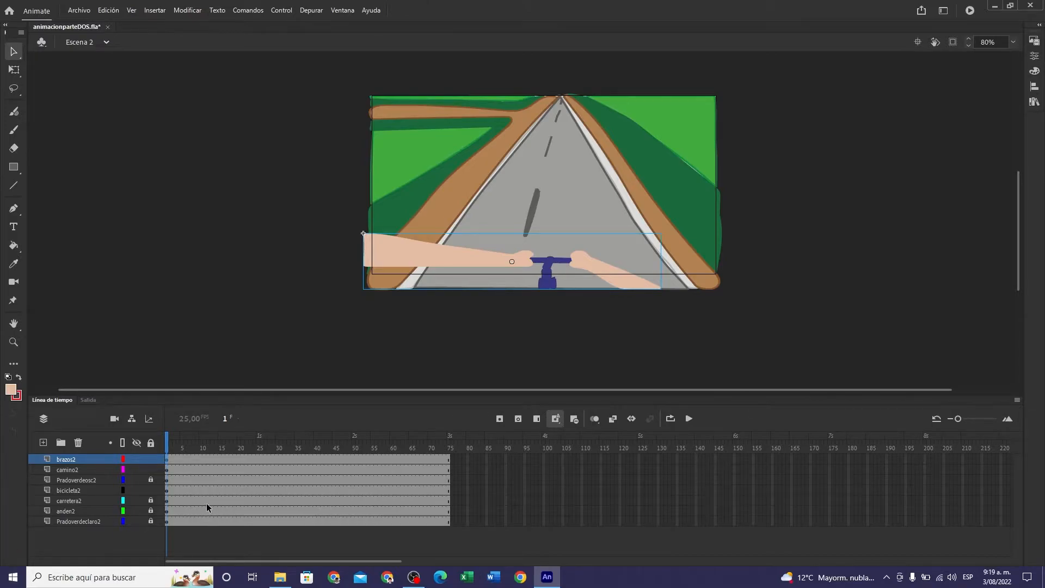
# - Add a keyframe at frame 10 of brazos2 and raise the arms off the handlebar
pyautogui.click(201, 462)
pyautogui.hotkey('shift', 'Up')
pyautogui.hotkey('shift', 'Up')
pyautogui.hotkey('shift', 'Up')
pyautogui.hotkey('shift', 'Up')
pyautogui.hotkey('shift', 'Up')
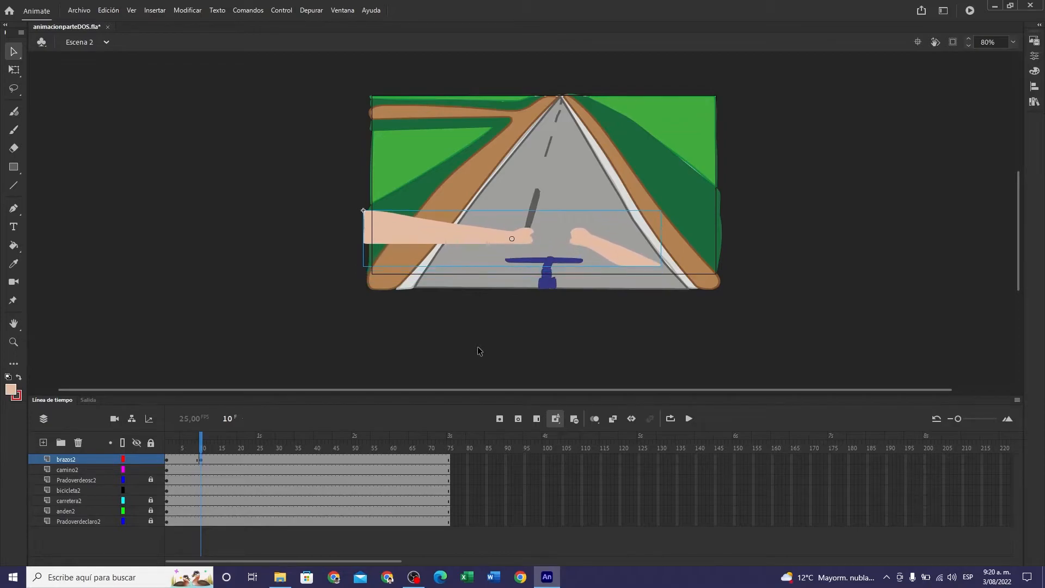
pyautogui.hotkey('shift', 'Up')
pyautogui.press('Up')
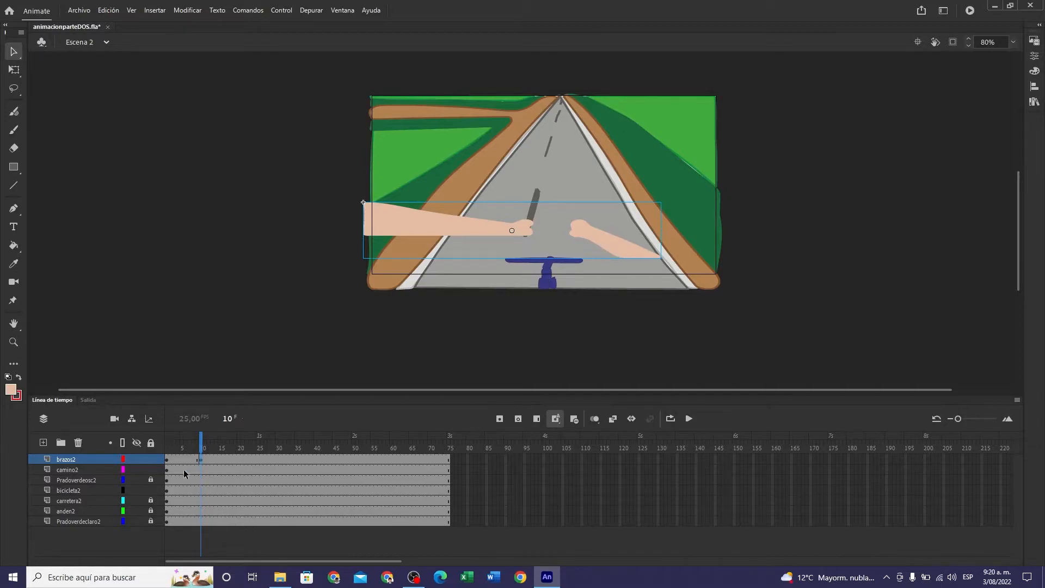
# - Add a keyframe at frame 20 of brazos2 and raise the arms above the large road dash
pyautogui.click(240, 463)
pyautogui.press('F6')
pyautogui.press('Up')
pyautogui.press('Up')
pyautogui.press('Up')
pyautogui.press('Up')
pyautogui.press('Up')
pyautogui.press('Up')
pyautogui.press('Up')
pyautogui.press('Up')
pyautogui.press('Up')
pyautogui.press('Up')
pyautogui.press('Up')
pyautogui.press('Up')
pyautogui.press('Up')
pyautogui.press('Up')
pyautogui.press('Up')
pyautogui.press('Up')
pyautogui.press('Up')
pyautogui.press('Up')
pyautogui.press('Up')
pyautogui.press('Up')
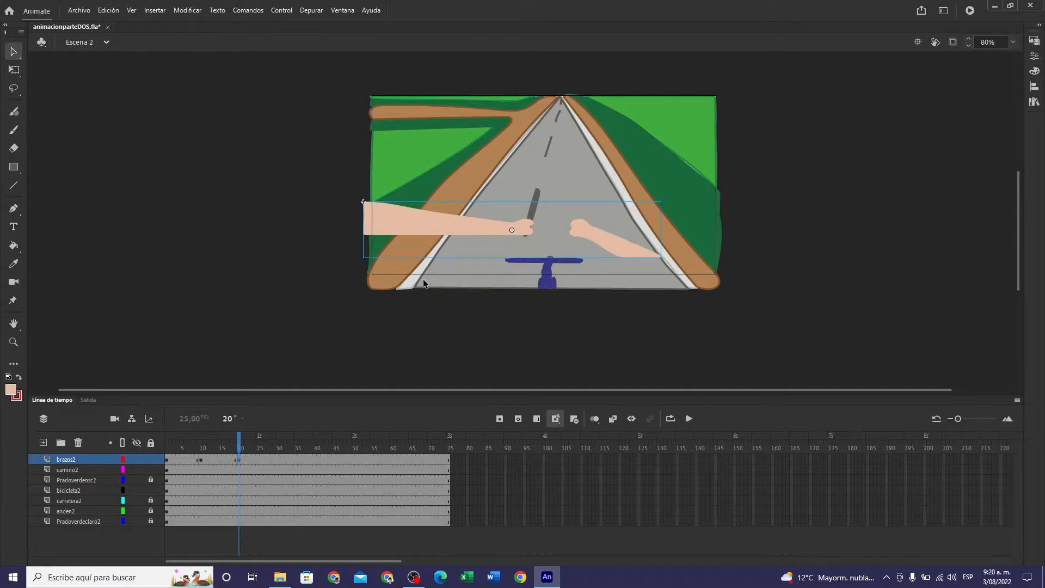
pyautogui.press('Up')
pyautogui.press('Up')
pyautogui.press('Up')
pyautogui.press('Up')
pyautogui.press('Up')
pyautogui.press('Up')
pyautogui.press('Up')
pyautogui.press('Up')
pyautogui.press('Up')
pyautogui.press('Up')
pyautogui.press('Up')
pyautogui.press('Up')
pyautogui.press('Up')
pyautogui.press('Up')
pyautogui.press('Up')
pyautogui.press('Up')
pyautogui.press('Up')
pyautogui.press('Up')
pyautogui.press('Up')
pyautogui.press('Up')
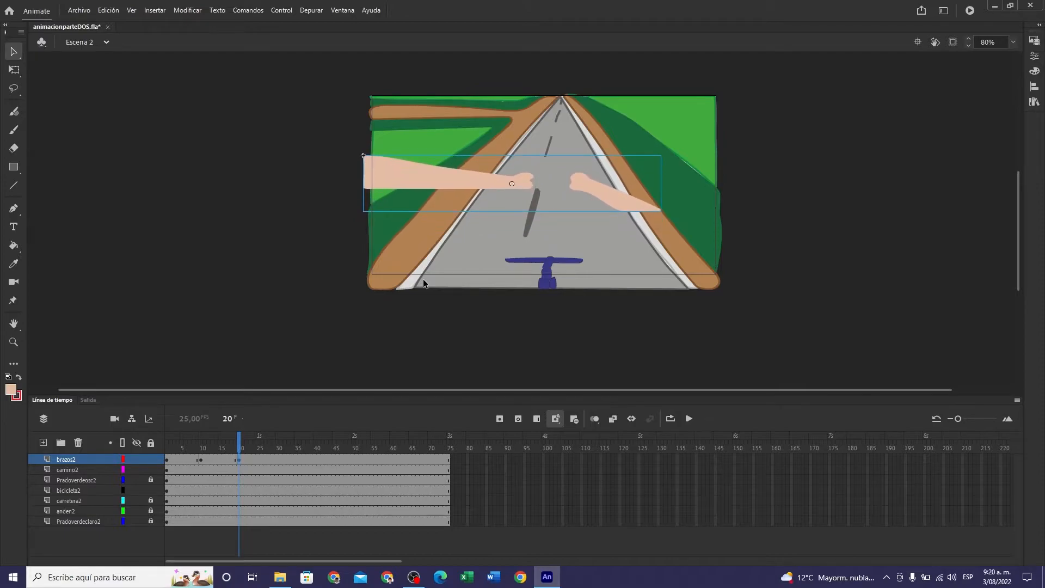
# - Add keyframes at frames 30 and 40 of brazos2, raising the arms a little further at each one
pyautogui.click(277, 463)
pyautogui.press('Up')
pyautogui.press('Up')
pyautogui.press('Up')
pyautogui.press('Up')
pyautogui.press('Up')
pyautogui.press('Up')
pyautogui.press('Up')
pyautogui.press('Up')
pyautogui.press('Up')
pyautogui.press('Up')
pyautogui.press('Up')
pyautogui.press('Up')
pyautogui.press('Up')
pyautogui.press('Up')
pyautogui.press('Up')
pyautogui.press('Up')
pyautogui.press('Up')
pyautogui.press('Up')
pyautogui.press('Up')
pyautogui.press('Up')
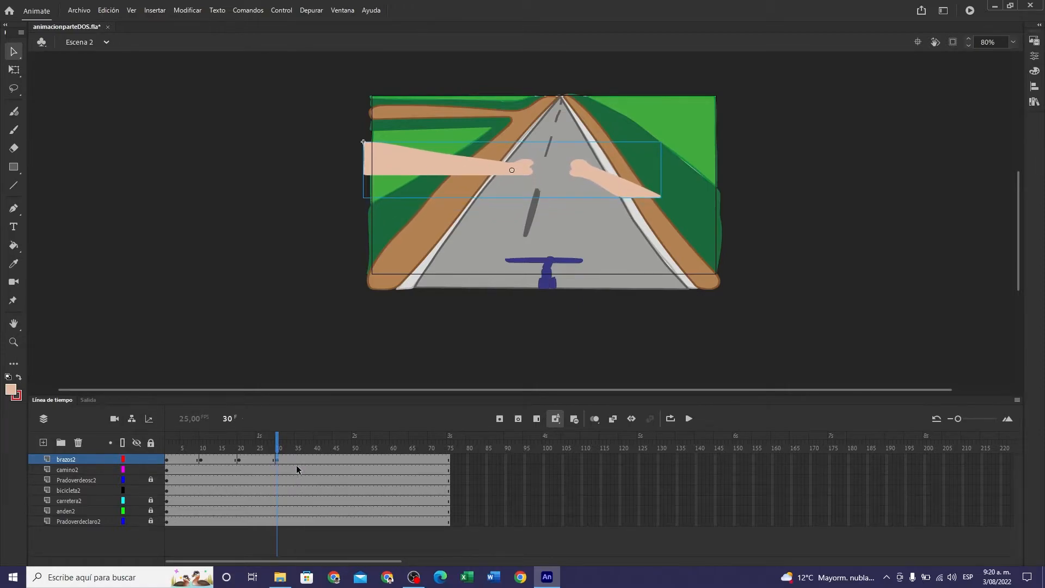
pyautogui.click(315, 462)
pyautogui.press('Up')
pyautogui.press('Up')
pyautogui.press('Up')
pyautogui.press('Up')
pyautogui.press('Up')
pyautogui.press('Up')
pyautogui.press('Up')
pyautogui.press('Up')
pyautogui.press('Up')
pyautogui.press('Up')
pyautogui.press('Up')
pyautogui.press('Up')
pyautogui.press('Up')
pyautogui.press('Up')
pyautogui.press('Up')
pyautogui.press('Up')
pyautogui.press('Up')
pyautogui.press('Up')
pyautogui.press('Up')
pyautogui.press('Up')
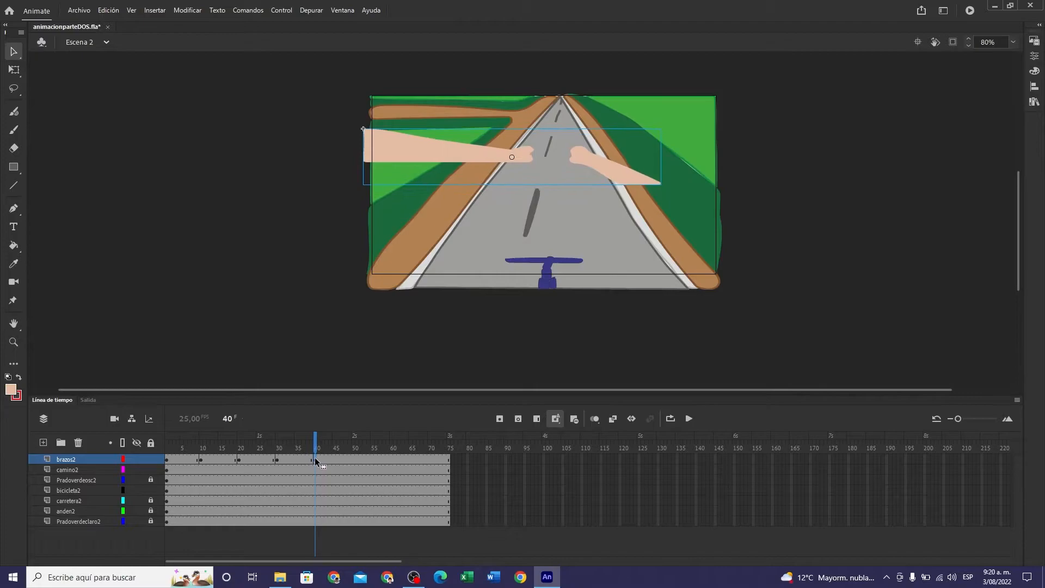
# - Add keyframes at frames 50 and 60 of brazos2, raising the arms at each one until they near the top of the stage
pyautogui.click(355, 463)
pyautogui.press('Up')
pyautogui.press('Up')
pyautogui.press('Up')
pyautogui.press('Up')
pyautogui.press('Up')
pyautogui.press('Up')
pyautogui.press('Up')
pyautogui.press('Up')
pyautogui.press('Up')
pyautogui.press('Up')
pyautogui.press('Up')
pyautogui.press('Up')
pyautogui.press('Up')
pyautogui.press('Up')
pyautogui.press('Up')
pyautogui.press('Up')
pyautogui.press('Up')
pyautogui.press('Up')
pyautogui.press('Up')
pyautogui.press('Up')
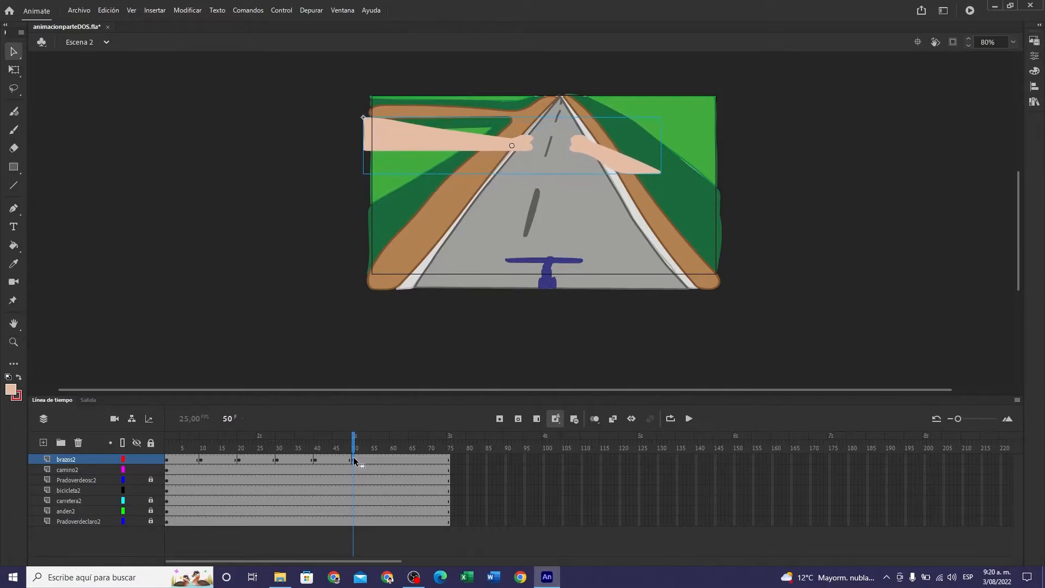
pyautogui.click(392, 462)
pyautogui.press('Up')
pyautogui.press('Up')
pyautogui.press('Up')
pyautogui.press('Up')
pyautogui.press('Up')
pyautogui.press('Up')
pyautogui.press('Up')
pyautogui.press('Up')
pyautogui.press('Up')
pyautogui.press('Up')
pyautogui.press('Up')
pyautogui.press('Up')
pyautogui.press('Up')
pyautogui.press('Up')
pyautogui.press('Up')
pyautogui.press('Up')
pyautogui.press('Up')
pyautogui.press('Up')
pyautogui.press('Up')
pyautogui.press('Up')
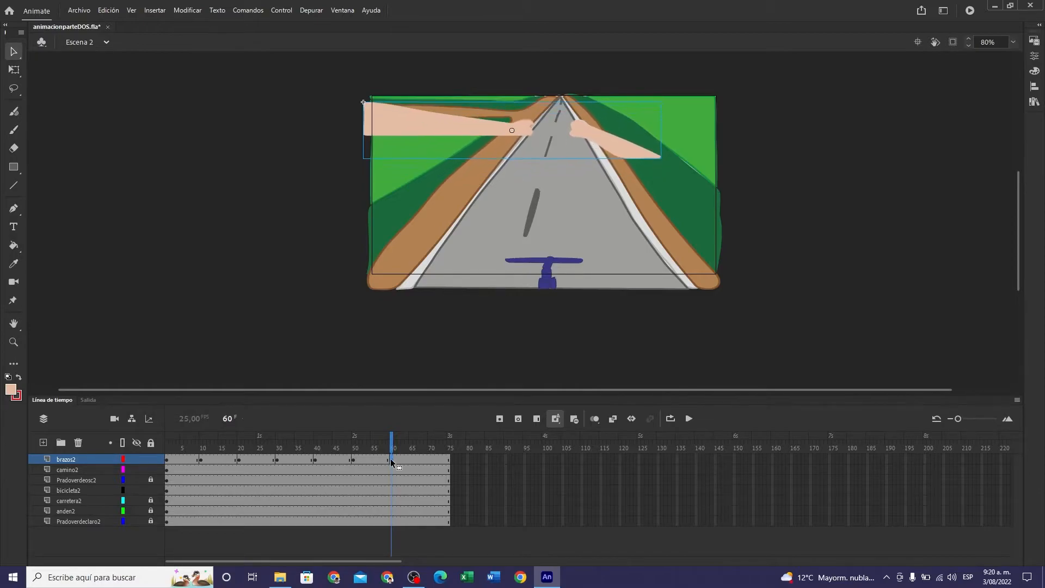
# - Add keyframes at frames 70 and 75 of brazos2, raising the arms at each one until they extend past the stage's top edge
pyautogui.click(429, 463)
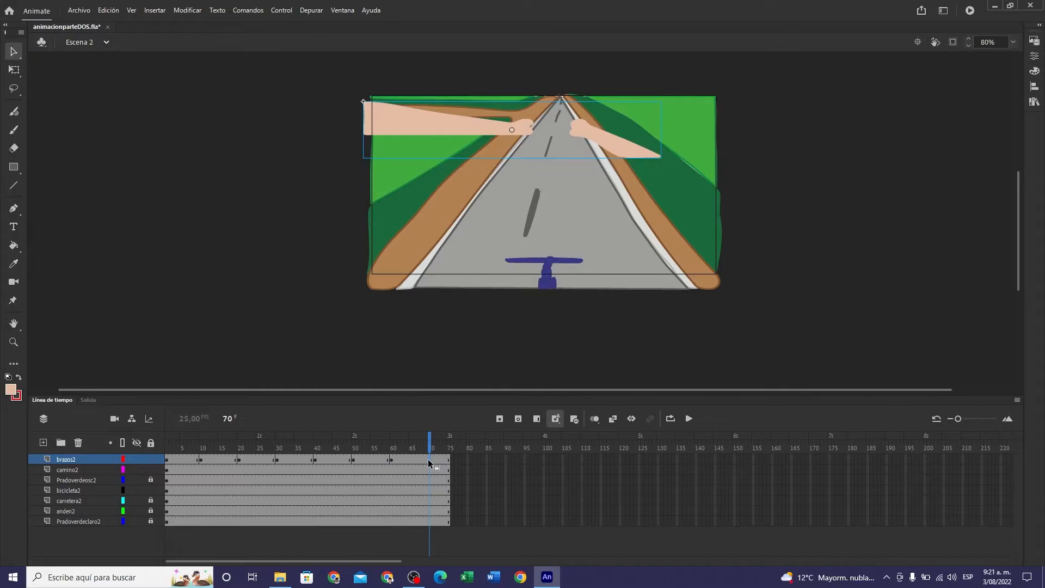
pyautogui.press('F6')
pyautogui.hotkey('shift', 'Up')
pyautogui.hotkey('shift', 'Up')
pyautogui.hotkey('shift', 'Up')
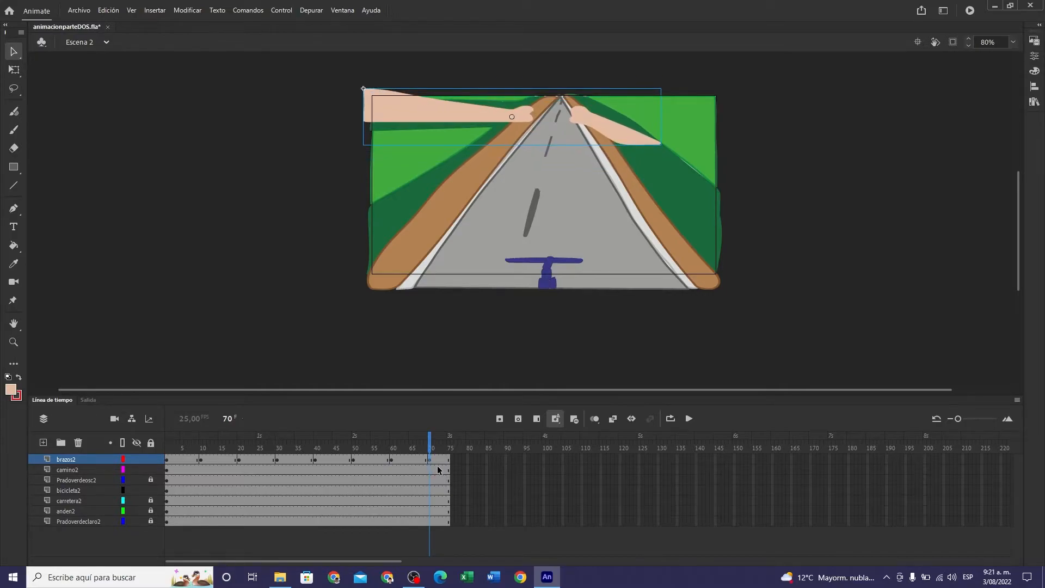
pyautogui.click(449, 461)
pyautogui.hotkey('shift', 'Up')
pyautogui.hotkey('shift', 'Up')
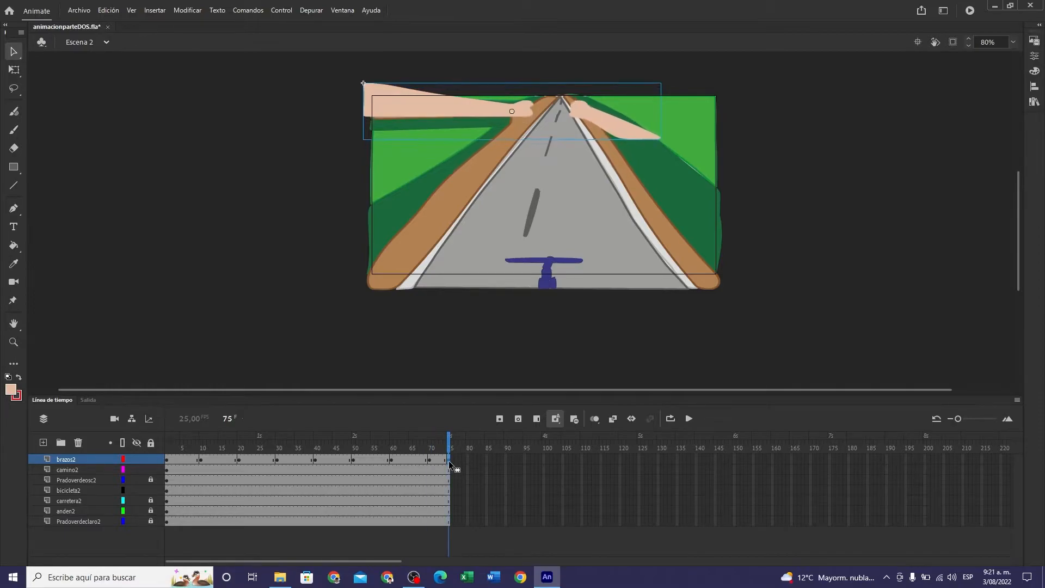
pyautogui.press('Up')
pyautogui.press('Up')
pyautogui.press('Up')
pyautogui.press('Up')
pyautogui.press('Up')
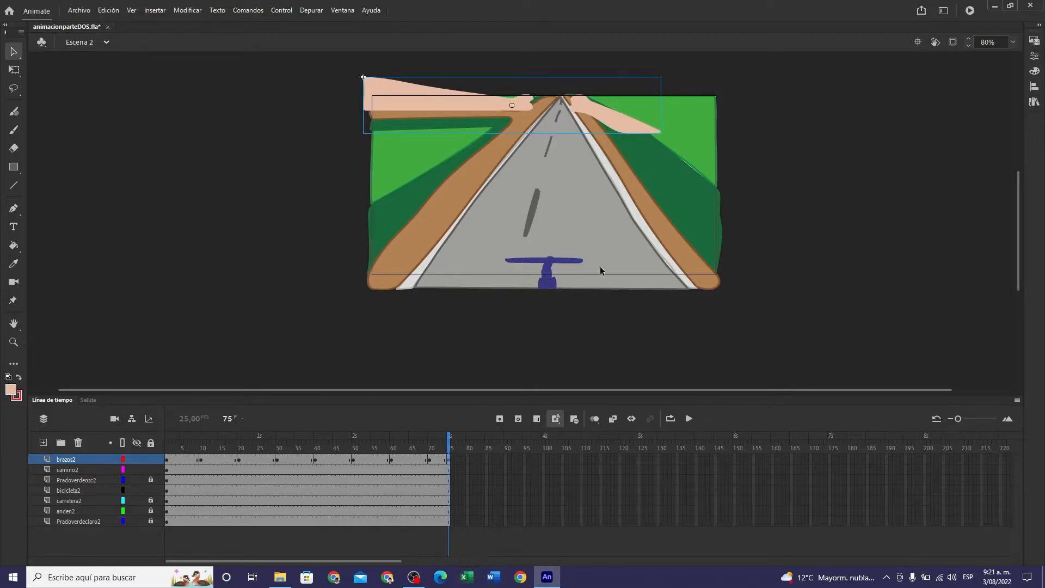
# - Scrub the arm animation back from frame 75 to frame 1 and lock the camino2 layer
pyautogui.click(450, 443)
pyautogui.moveTo(450, 443); pyautogui.dragTo(166, 469)
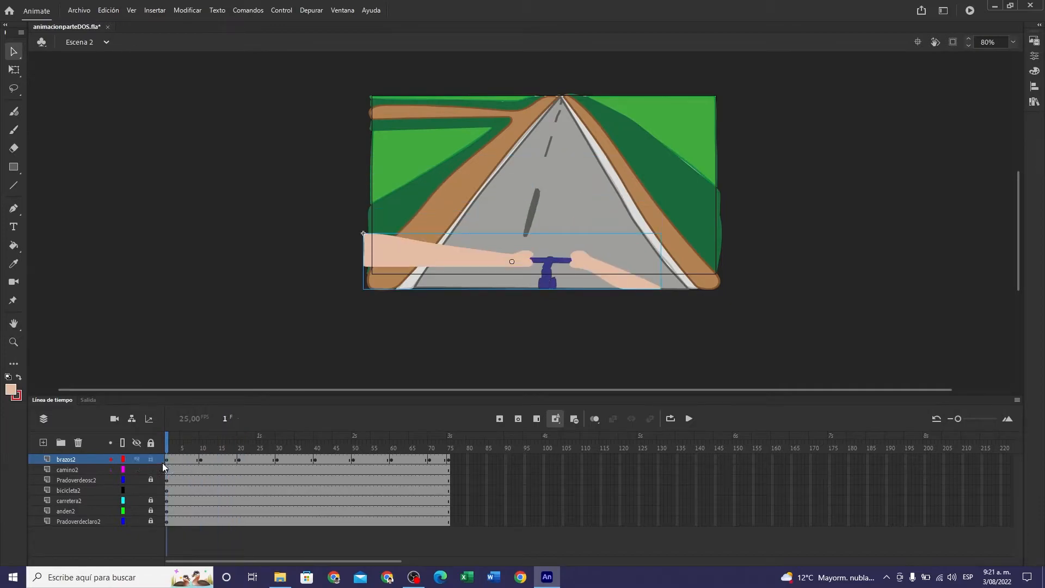
pyautogui.click(168, 448)
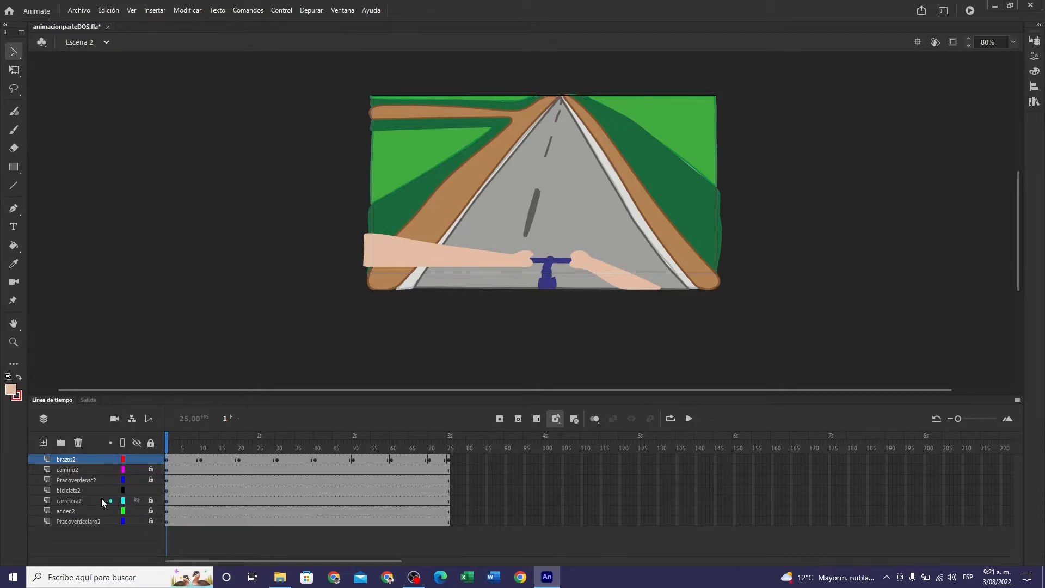
# - Convert the handlebar artwork on the bicicleta2 layer into a graphic symbol named BICICLETA2
pyautogui.click(167, 492)
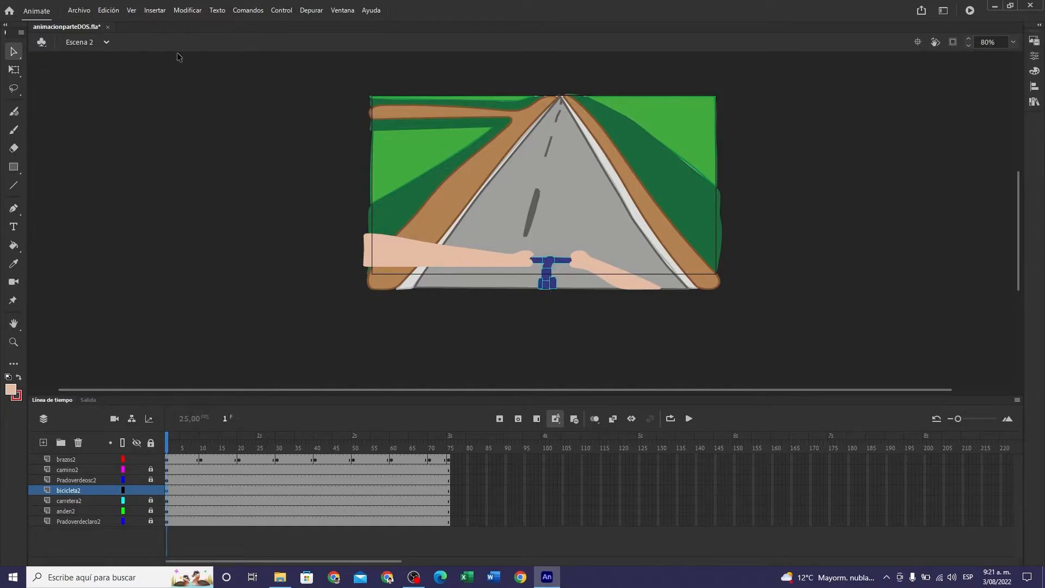
pyautogui.click(159, 11)
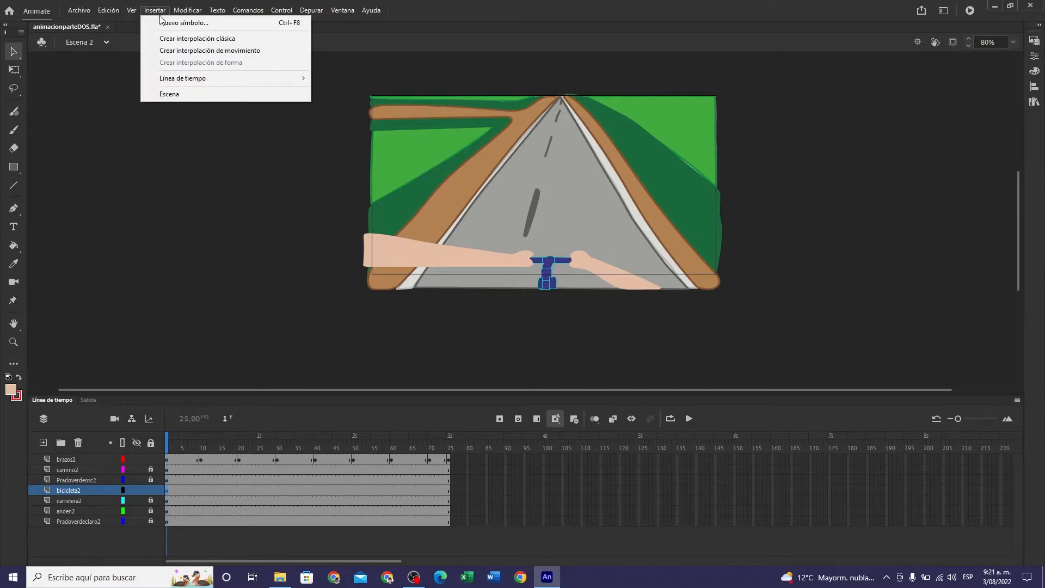
pyautogui.click(157, 12)
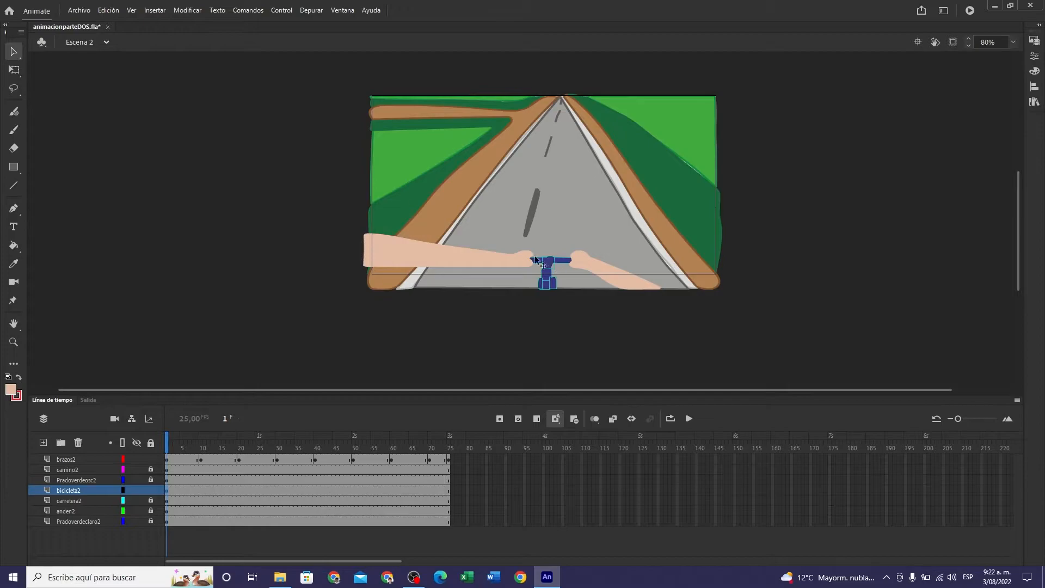
pyautogui.click(185, 12)
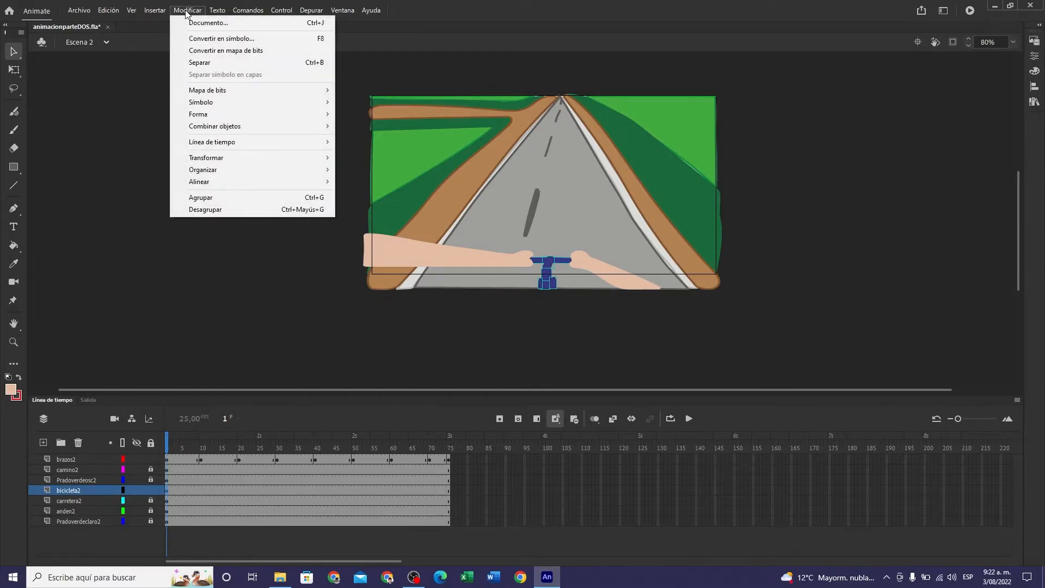
pyautogui.moveTo(199, 105)
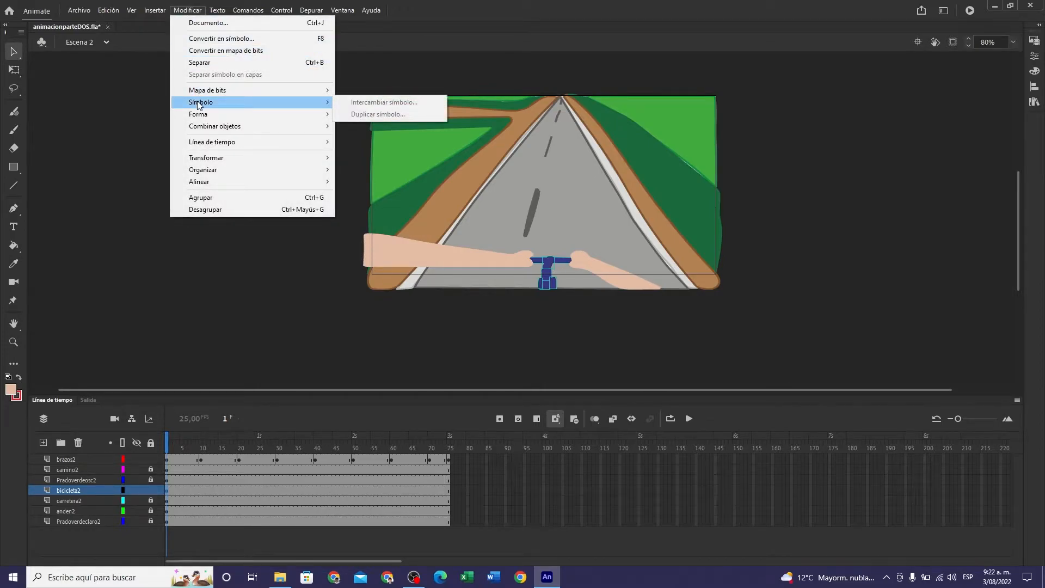
pyautogui.click(221, 39)
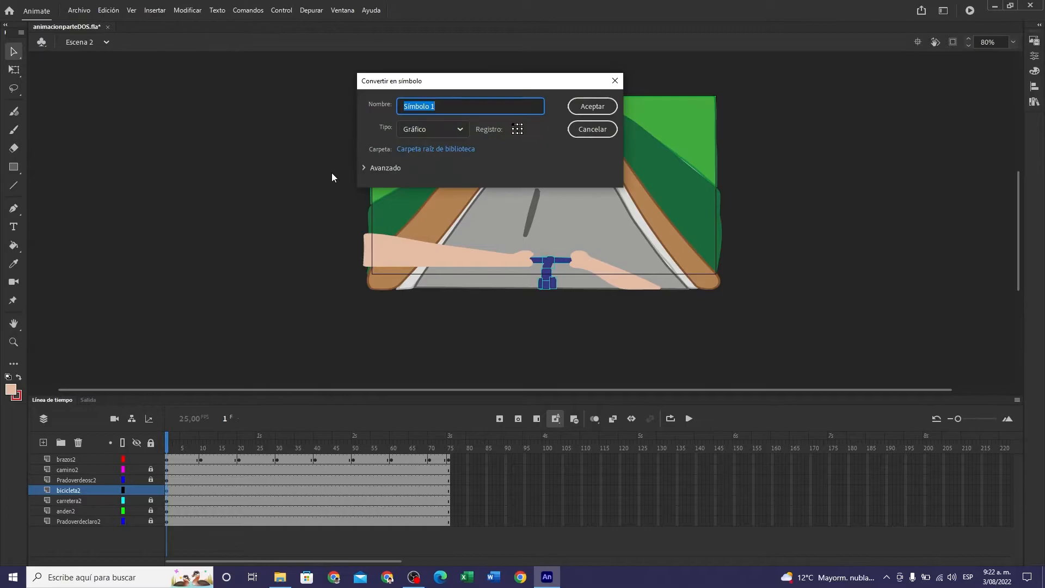
pyautogui.write('BICICLETA2')
pyautogui.click(582, 109)
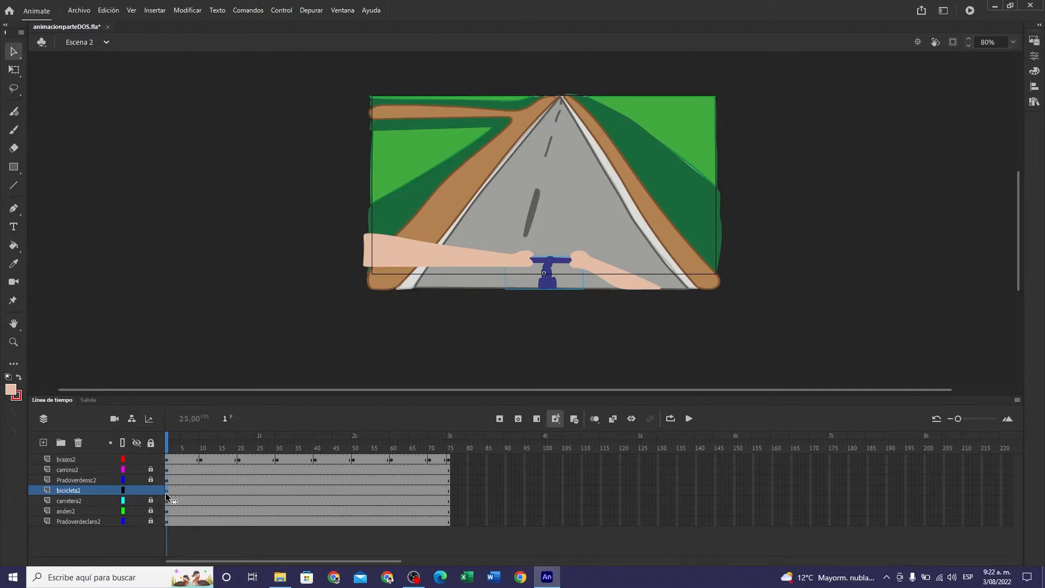
# - Add a keyframe at frame 10 of bicicleta2 and raise the bicycle until its handlebar meets the hands
pyautogui.click(199, 490)
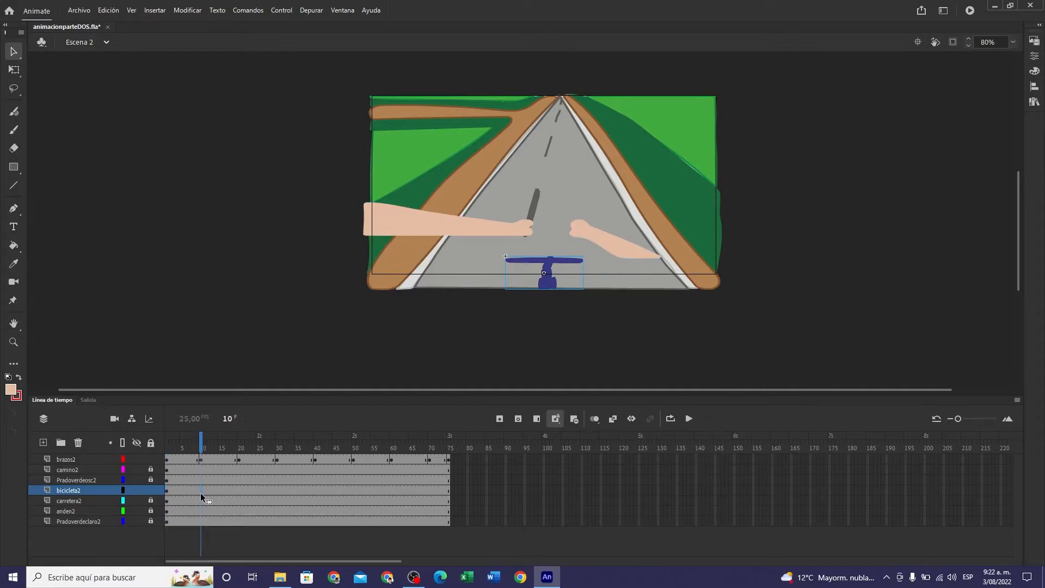
pyautogui.hotkey('shift', 'Up')
pyautogui.hotkey('shift', 'Up')
pyautogui.hotkey('shift', 'Up')
pyautogui.hotkey('shift', 'Up')
pyautogui.press('Up')
pyautogui.press('Up')
pyautogui.press('Up')
pyautogui.press('Up')
pyautogui.press('Up')
pyautogui.press('Up')
pyautogui.press('Up')
pyautogui.press('Up')
pyautogui.press('Up')
pyautogui.press('Up')
pyautogui.press('Up')
pyautogui.press('Up')
pyautogui.press('Up')
pyautogui.press('Up')
pyautogui.press('Up')
pyautogui.press('Up')
pyautogui.press('Up')
pyautogui.press('Up')
pyautogui.press('Up')
pyautogui.press('Up')
pyautogui.press('Up')
pyautogui.press('Up')
pyautogui.press('Up')
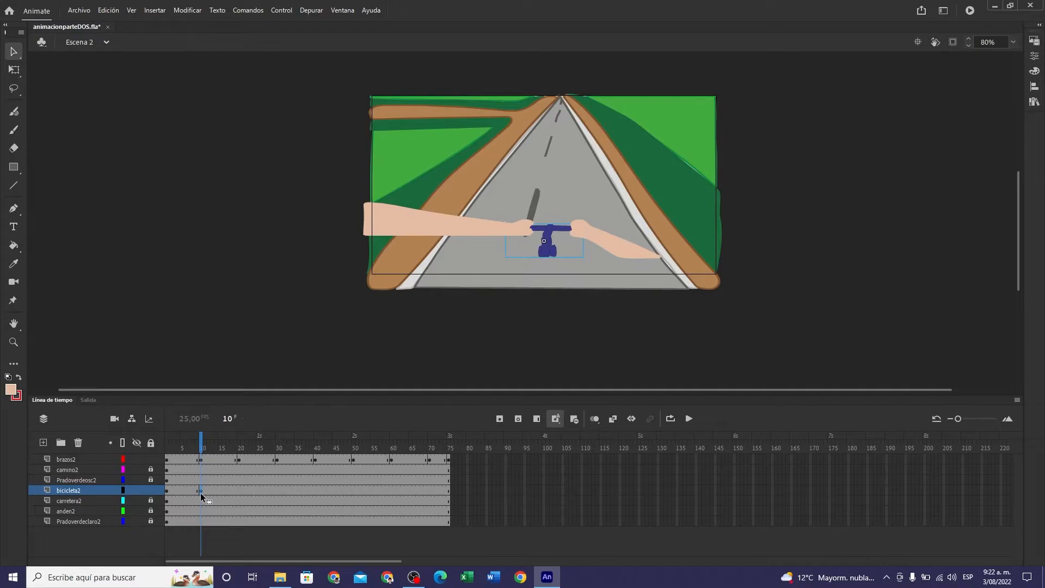
# - Add a keyframe at frame 20 of bicicleta2 and raise the bicycle until the handlebar lines up with the hands
pyautogui.click(239, 494)
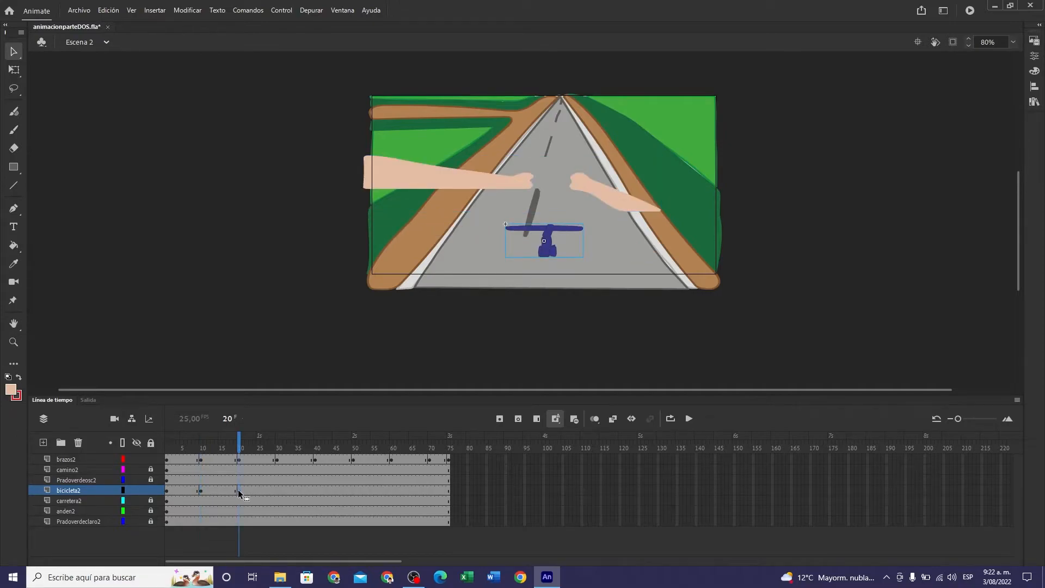
pyautogui.press('Up')
pyautogui.press('Up')
pyautogui.press('Up')
pyautogui.press('Up')
pyautogui.press('Up')
pyautogui.press('Up')
pyautogui.press('Up')
pyautogui.press('Up')
pyautogui.press('Up')
pyautogui.press('Up')
pyautogui.press('Up')
pyautogui.press('Up')
pyautogui.press('Up')
pyautogui.press('Up')
pyautogui.press('Up')
pyautogui.press('Up')
pyautogui.press('Up')
pyautogui.press('Up')
pyautogui.press('Up')
pyautogui.press('Up')
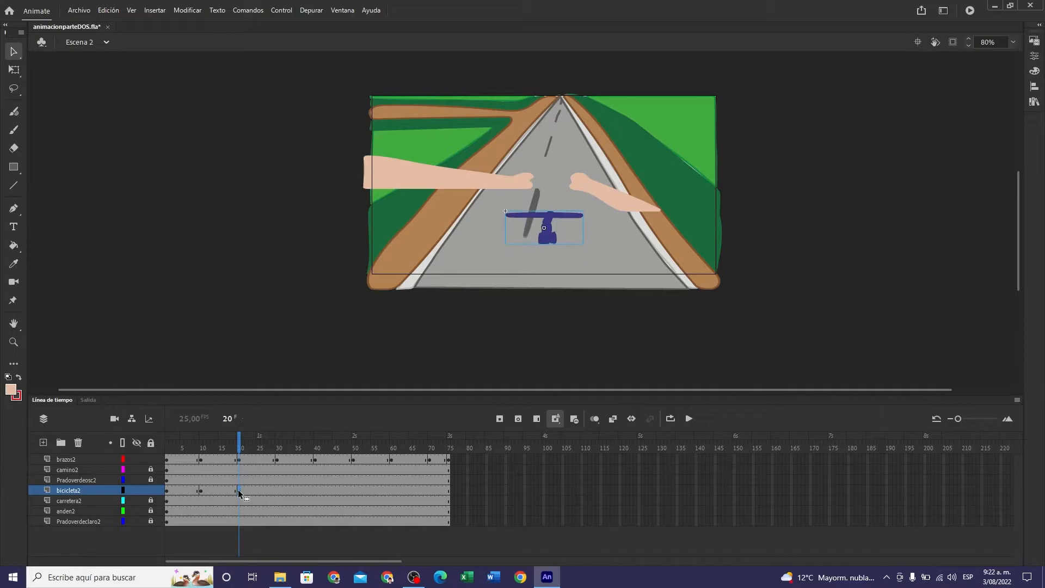
pyautogui.press('Up')
pyautogui.press('Up')
pyautogui.press('Up')
pyautogui.press('Up')
pyautogui.press('Up')
pyautogui.press('Up')
pyautogui.press('Up')
pyautogui.press('Up')
pyautogui.press('Up')
pyautogui.press('Up')
pyautogui.press('Up')
pyautogui.press('Up')
pyautogui.press('Up')
pyautogui.press('Up')
pyautogui.press('Up')
pyautogui.press('Up')
pyautogui.press('Up')
pyautogui.press('Up')
pyautogui.press('Up')
pyautogui.press('Up')
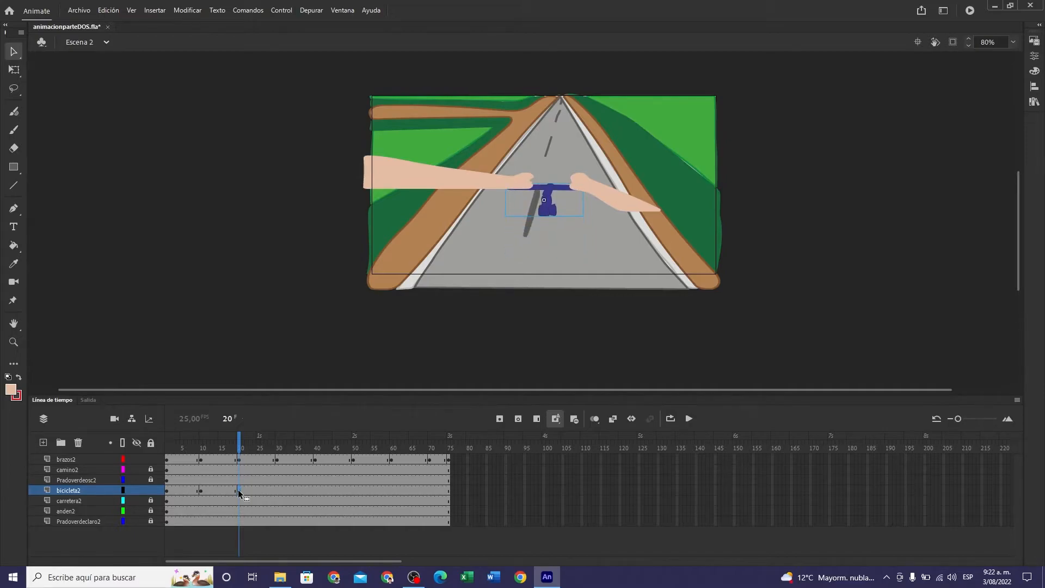
pyautogui.press('Up')
pyautogui.press('Up')
pyautogui.press('Up')
pyautogui.press('Up')
pyautogui.press('Up')
pyautogui.press('Up')
pyautogui.press('Up')
pyautogui.press('Up')
pyautogui.press('Up')
pyautogui.press('Up')
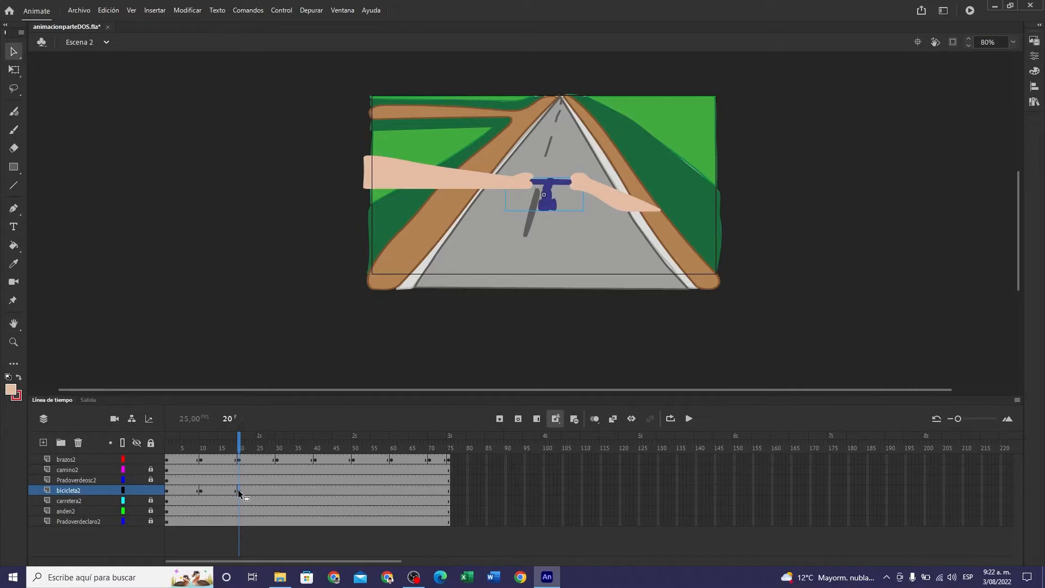
# - Add a keyframe at frame 30 of bicicleta2 and raise the bicycle slightly to match the hands
pyautogui.click(276, 489)
pyautogui.press('Up')
pyautogui.press('Up')
pyautogui.press('Up')
pyautogui.press('Up')
pyautogui.press('Up')
pyautogui.press('Up')
pyautogui.press('Up')
pyautogui.press('Up')
pyautogui.press('Up')
pyautogui.press('Up')
pyautogui.press('Up')
pyautogui.press('Up')
pyautogui.press('Up')
pyautogui.press('Up')
pyautogui.press('Up')
pyautogui.press('Up')
pyautogui.press('Up')
pyautogui.press('Up')
pyautogui.press('Up')
pyautogui.press('Up')
pyautogui.press('Up')
pyautogui.press('Up')
pyautogui.press('Up')
pyautogui.press('Up')
pyautogui.press('Up')
pyautogui.press('Up')
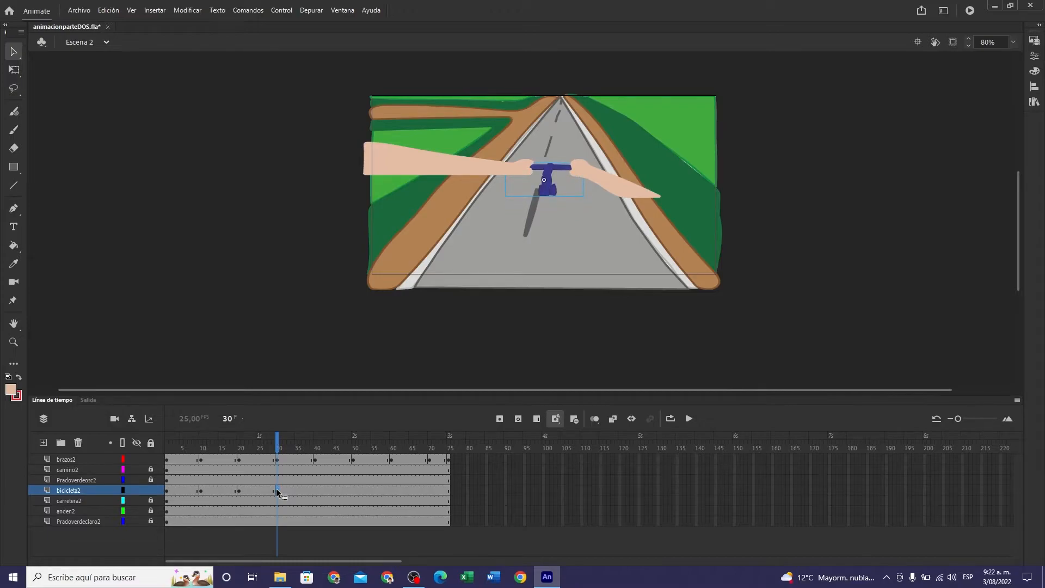
# - Add a keyframe at frame 40 of bicicleta2 and raise the bicycle until the handlebar sits between the hands
pyautogui.click(315, 491)
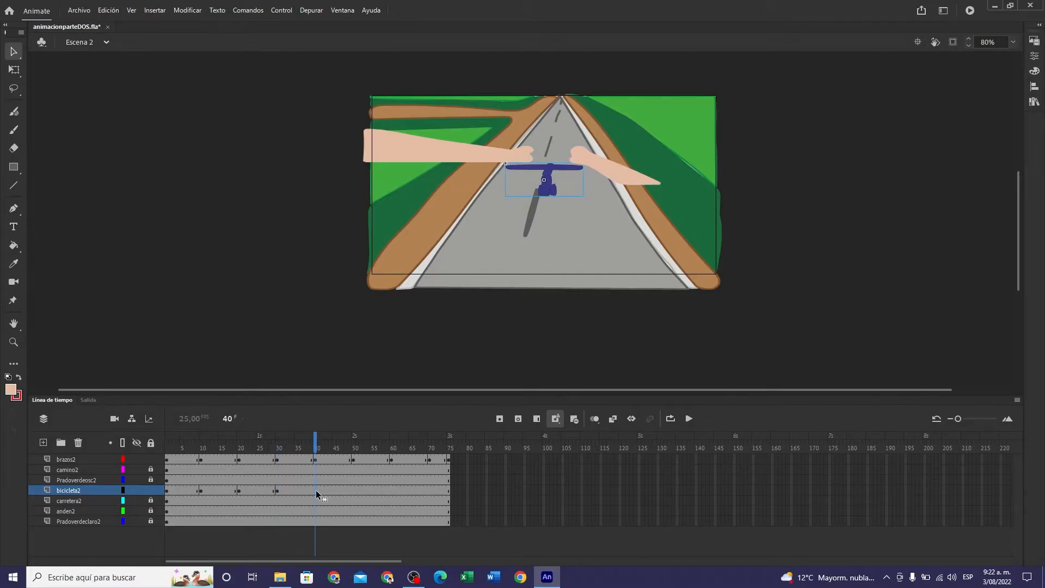
pyautogui.press('Up')
pyautogui.press('Up')
pyautogui.press('Up')
pyautogui.press('Up')
pyautogui.press('Up')
pyautogui.press('Up')
pyautogui.press('Up')
pyautogui.press('Up')
pyautogui.press('Up')
pyautogui.press('Up')
pyautogui.press('Up')
pyautogui.press('Up')
pyautogui.press('Up')
pyautogui.press('Up')
pyautogui.press('Up')
pyautogui.press('Up')
pyautogui.press('Up')
pyautogui.press('Up')
pyautogui.press('Up')
pyautogui.press('Up')
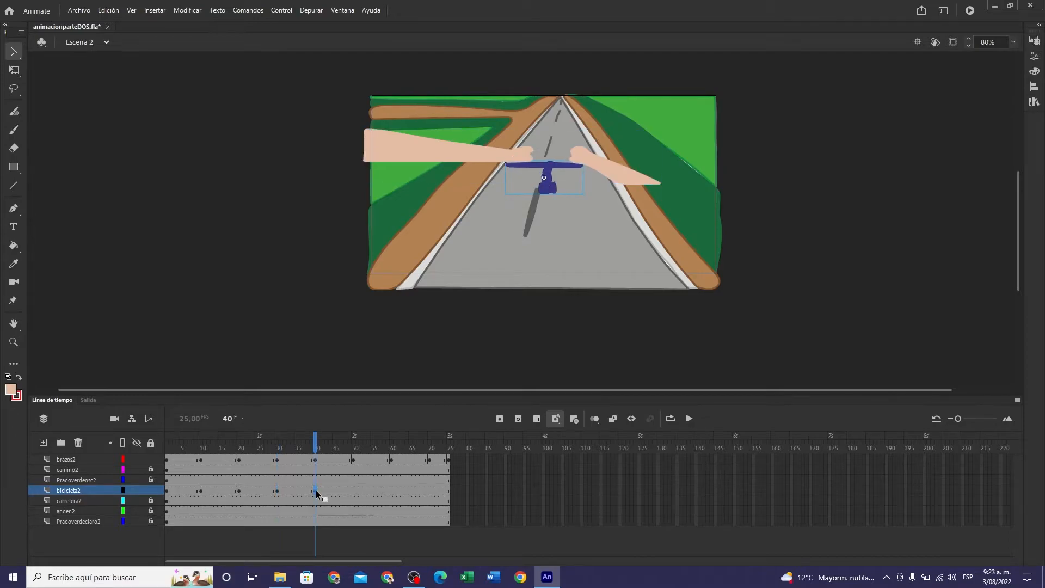
pyautogui.press('Up')
pyautogui.press('Up')
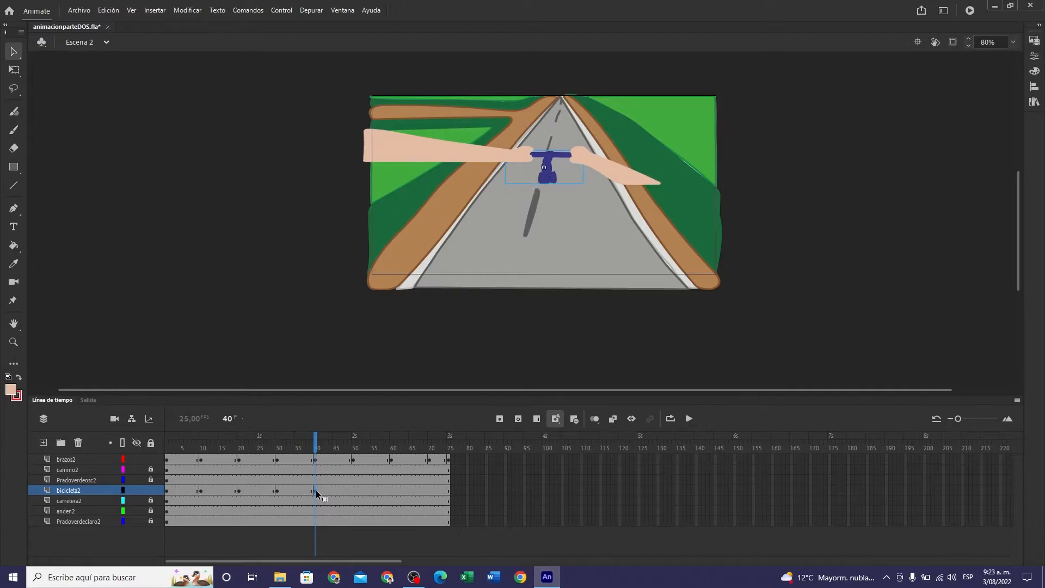
# - Add a keyframe at frame 50 of bicicleta2 and raise the bicycle to keep the handlebar in the hands
pyautogui.click(353, 489)
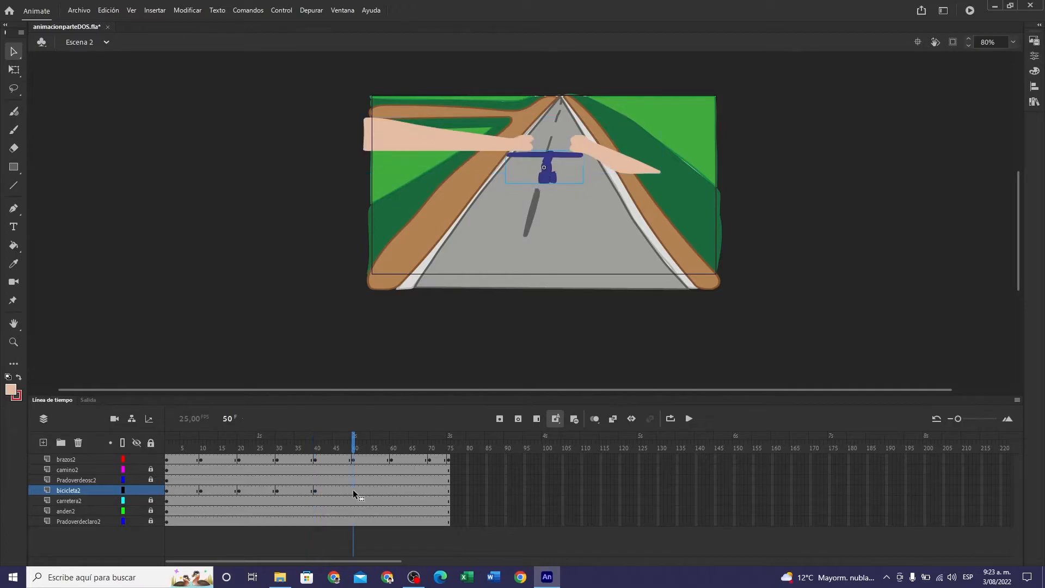
pyautogui.press('Up')
pyautogui.press('Up')
pyautogui.press('Up')
pyautogui.press('Up')
pyautogui.press('Up')
pyautogui.press('Up')
pyautogui.press('Up')
pyautogui.press('Up')
pyautogui.press('Up')
pyautogui.press('Up')
pyautogui.press('Up')
pyautogui.press('Up')
pyautogui.press('Up')
pyautogui.press('Up')
pyautogui.press('Up')
pyautogui.press('Up')
pyautogui.press('Up')
pyautogui.press('Up')
pyautogui.press('Up')
pyautogui.press('Up')
pyautogui.press('Up')
pyautogui.press('Up')
pyautogui.press('Up')
pyautogui.press('Up')
pyautogui.press('Up')
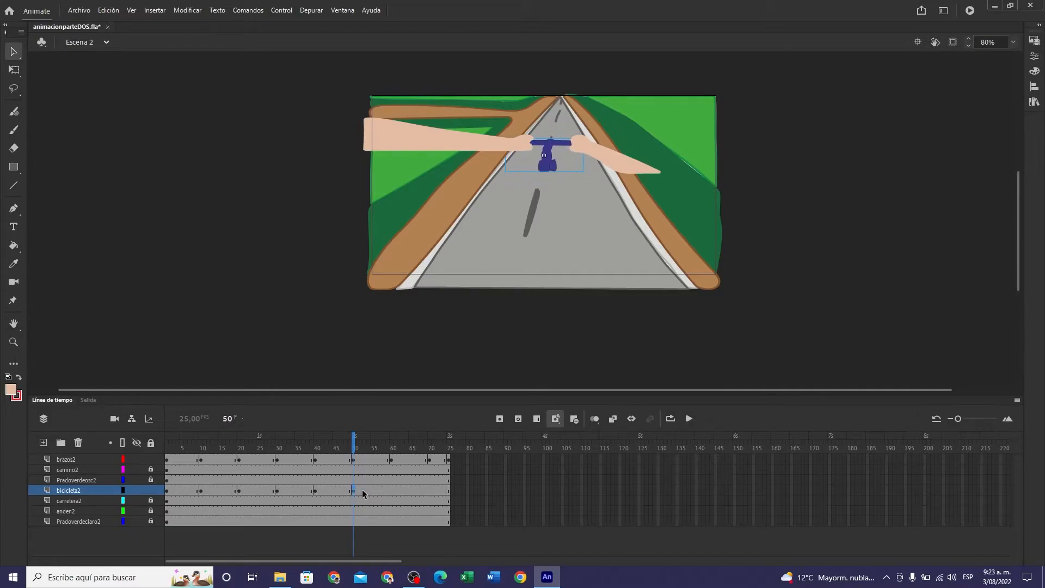
# - Add a keyframe at frame 60 of bicicleta2 and adjust the bicycle upward until the handlebar aligns with the hands
pyautogui.click(390, 489)
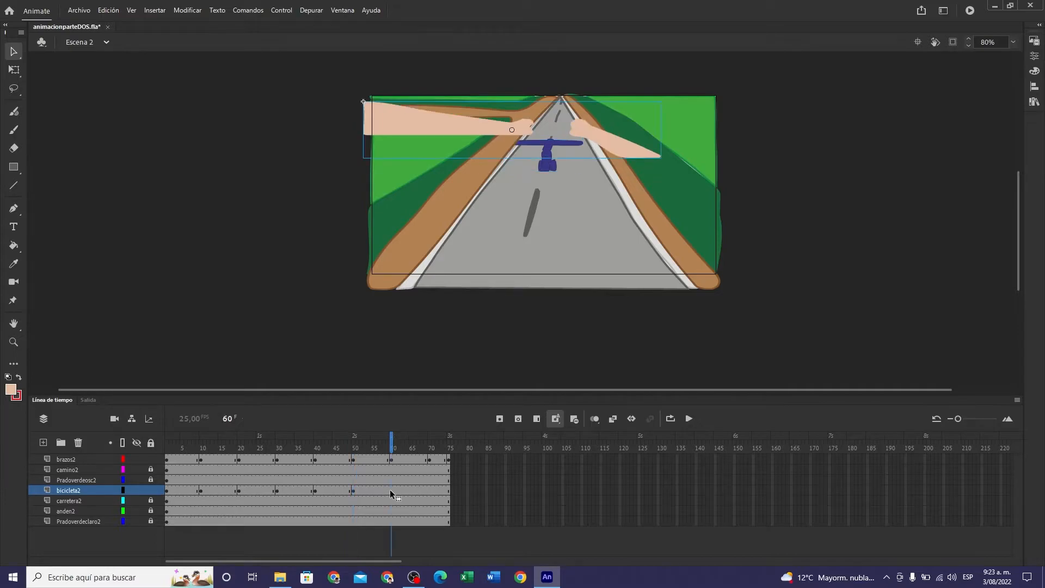
pyautogui.press('Up')
pyautogui.press('Up')
pyautogui.press('Up')
pyautogui.press('Up')
pyautogui.press('Up')
pyautogui.press('Up')
pyautogui.press('Up')
pyautogui.press('Up')
pyautogui.press('Up')
pyautogui.press('Up')
pyautogui.press('Up')
pyautogui.press('Up')
pyautogui.press('Up')
pyautogui.press('Up')
pyautogui.press('Up')
pyautogui.press('Up')
pyautogui.press('Up')
pyautogui.press('Up')
pyautogui.press('Up')
pyautogui.press('Up')
pyautogui.press('Up')
pyautogui.press('Up')
pyautogui.press('Up')
pyautogui.press('Up')
pyautogui.press('Down')
pyautogui.press('Down')
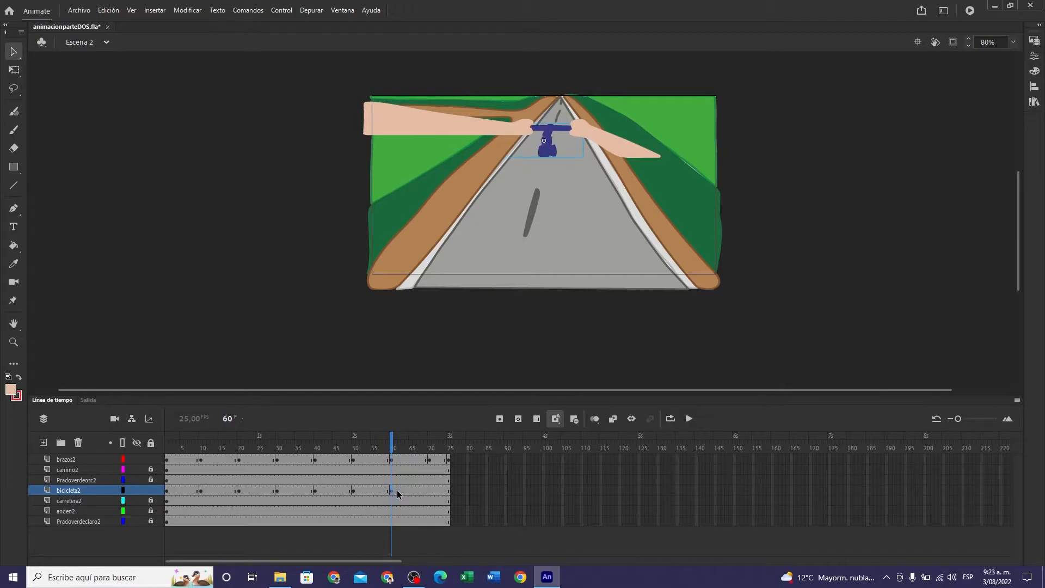
# - Add a keyframe at frame 70 of bicicleta2 and raise the bicycle to the hands near the road's far end
pyautogui.click(429, 490)
pyautogui.press('Up')
pyautogui.press('Up')
pyautogui.press('Up')
pyautogui.press('Up')
pyautogui.press('Up')
pyautogui.press('Up')
pyautogui.press('Up')
pyautogui.press('Up')
pyautogui.press('Up')
pyautogui.press('Up')
pyautogui.press('Up')
pyautogui.press('Up')
pyautogui.press('Up')
pyautogui.press('Up')
pyautogui.press('Up')
pyautogui.press('Up')
pyautogui.press('Up')
pyautogui.press('Up')
pyautogui.press('Up')
pyautogui.press('Up')
pyautogui.press('Up')
pyautogui.press('Up')
pyautogui.press('Up')
pyautogui.press('Up')
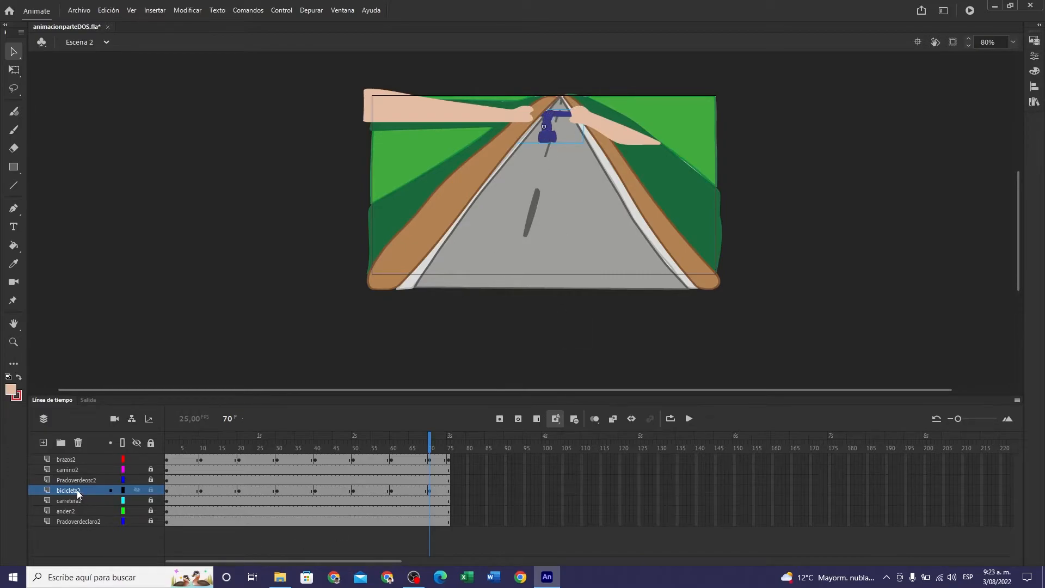
# - Move the bicicleta2 layer directly below brazos2, and add a keyframe at frame 75 with the bicycle raised to the hands
pyautogui.moveTo(78, 493); pyautogui.dragTo(86, 471)
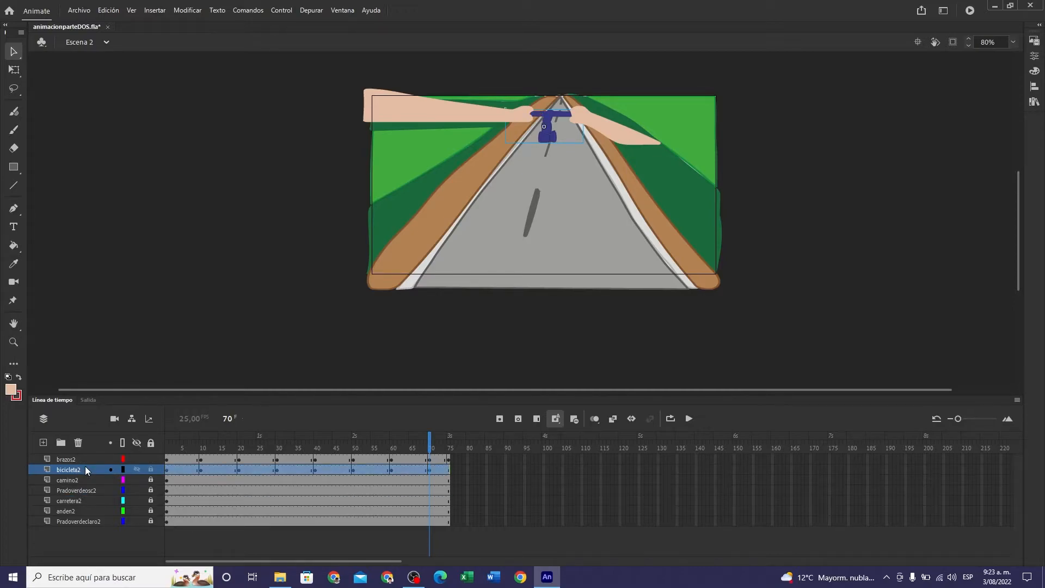
pyautogui.moveTo(85, 470)
pyautogui.mouseDown()
pyautogui.moveTo(84, 526)
pyautogui.moveTo(95, 454)
pyautogui.moveTo(92, 473)
pyautogui.mouseUp()
pyautogui.click(448, 469)
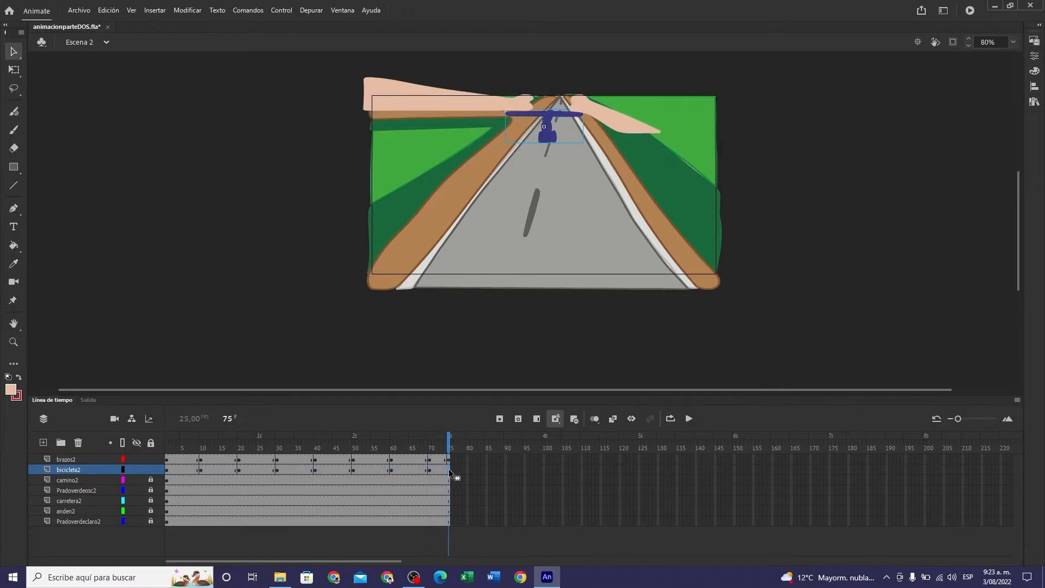
pyautogui.press('Up')
pyautogui.press('Up')
pyautogui.press('Up')
pyautogui.press('Up')
pyautogui.press('Up')
pyautogui.press('Up')
pyautogui.press('Up')
pyautogui.press('Up')
pyautogui.press('Up')
pyautogui.press('Up')
pyautogui.press('Up')
pyautogui.press('Up')
pyautogui.press('Up')
pyautogui.press('Up')
pyautogui.press('Up')
pyautogui.press('Up')
pyautogui.press('Up')
pyautogui.press('Up')
pyautogui.press('Up')
pyautogui.press('Up')
pyautogui.press('Up')
pyautogui.press('Up')
pyautogui.press('Up')
pyautogui.press('Up')
pyautogui.press('Up')
pyautogui.press('Up')
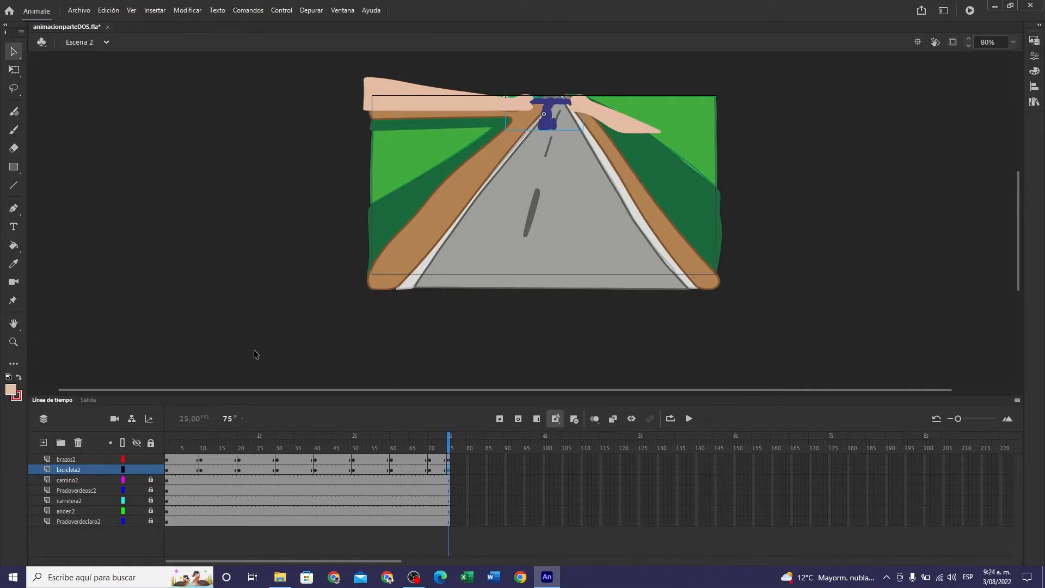
# - Deselect the bicycle, save the document and return the playhead to frame 1
pyautogui.click(338, 331)
pyautogui.click(86, 11)
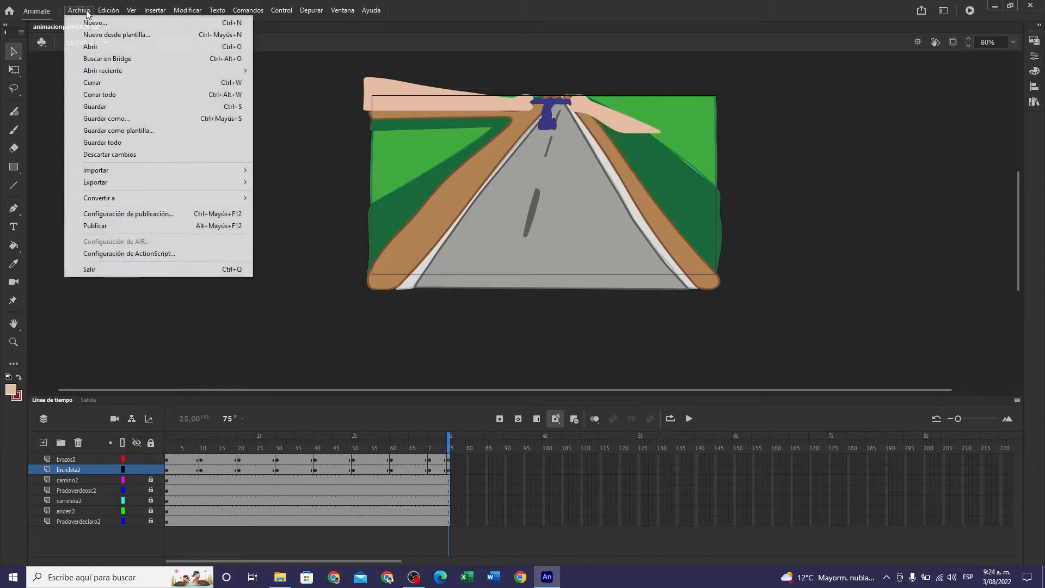
pyautogui.click(115, 108)
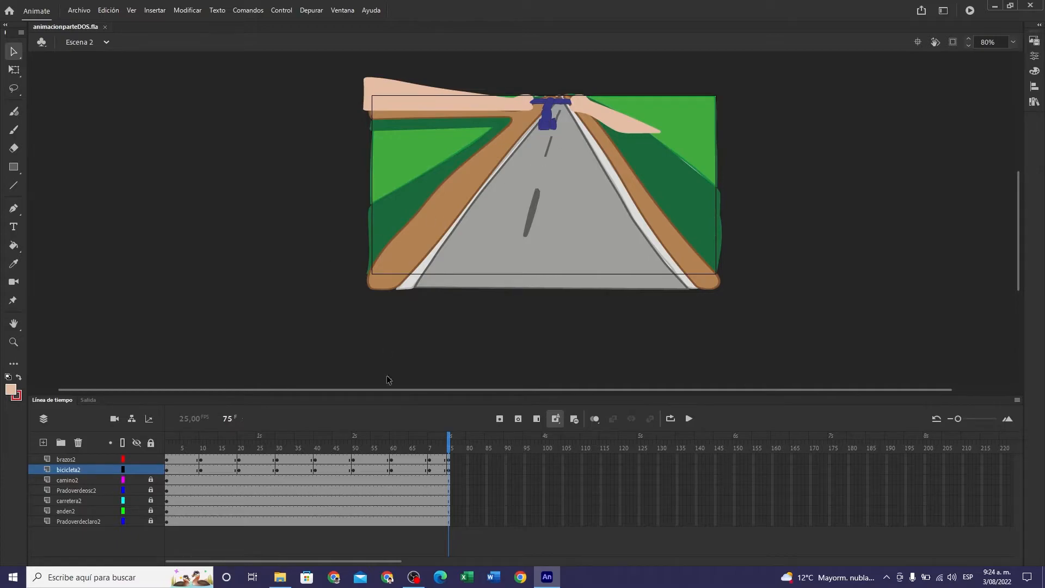
pyautogui.moveTo(449, 445); pyautogui.dragTo(155, 466)
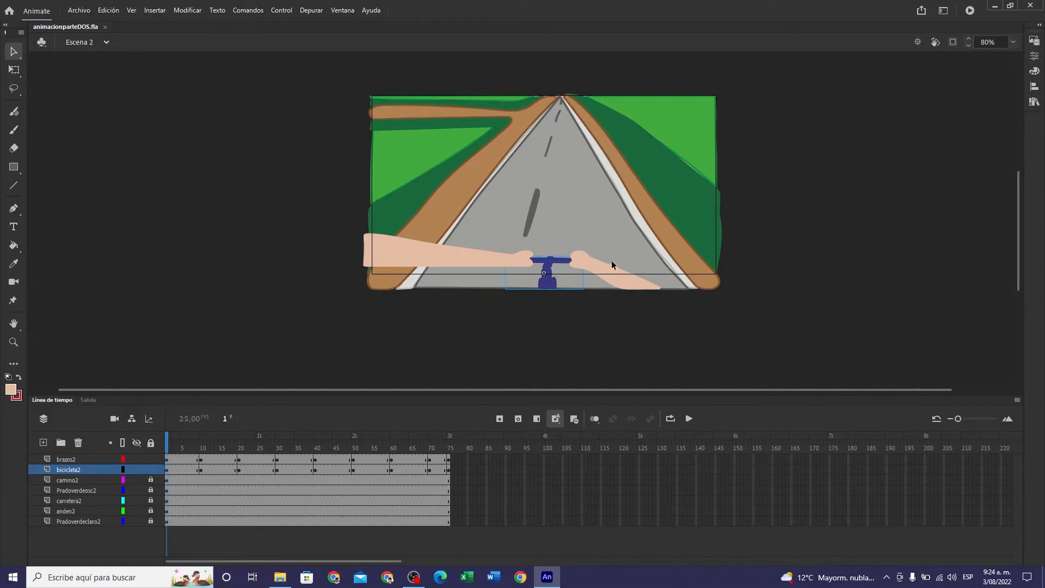
pyautogui.click(156, 225)
# - Look over the artwork of Escena 3 and Escena 1, and return to Escena 2
pyautogui.click(106, 43)
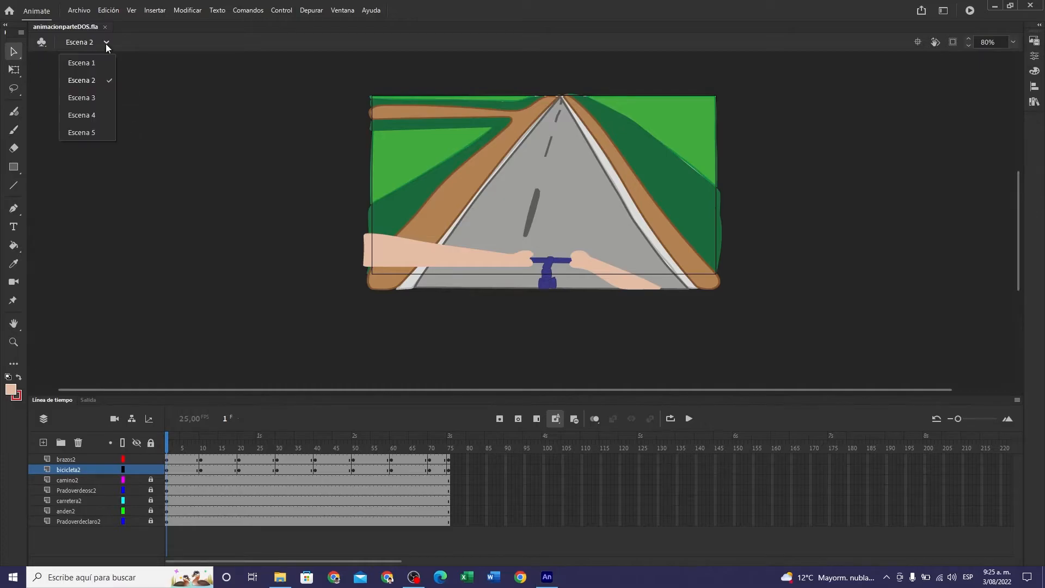
pyautogui.click(86, 102)
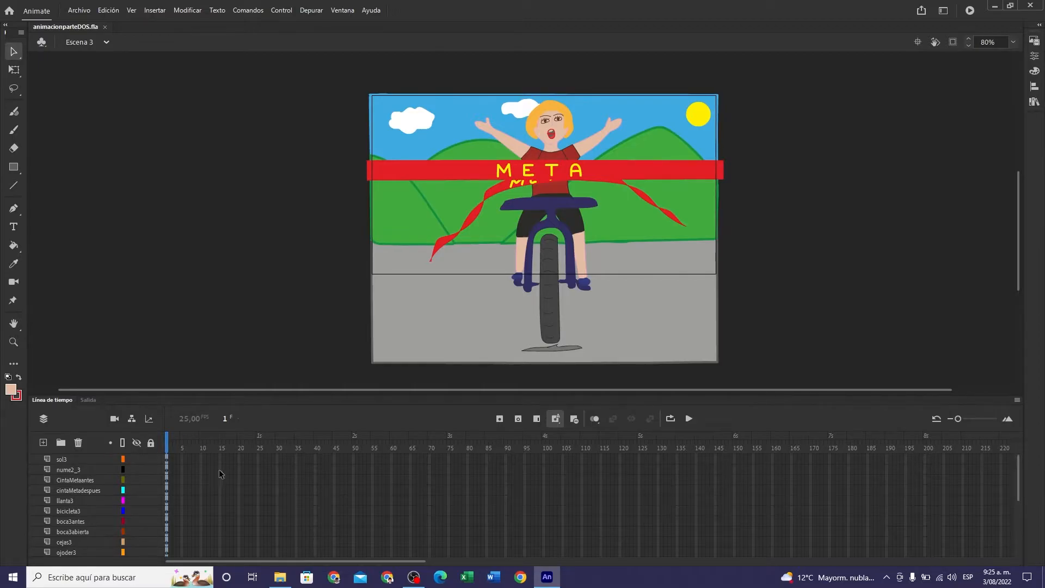
pyautogui.click(105, 42)
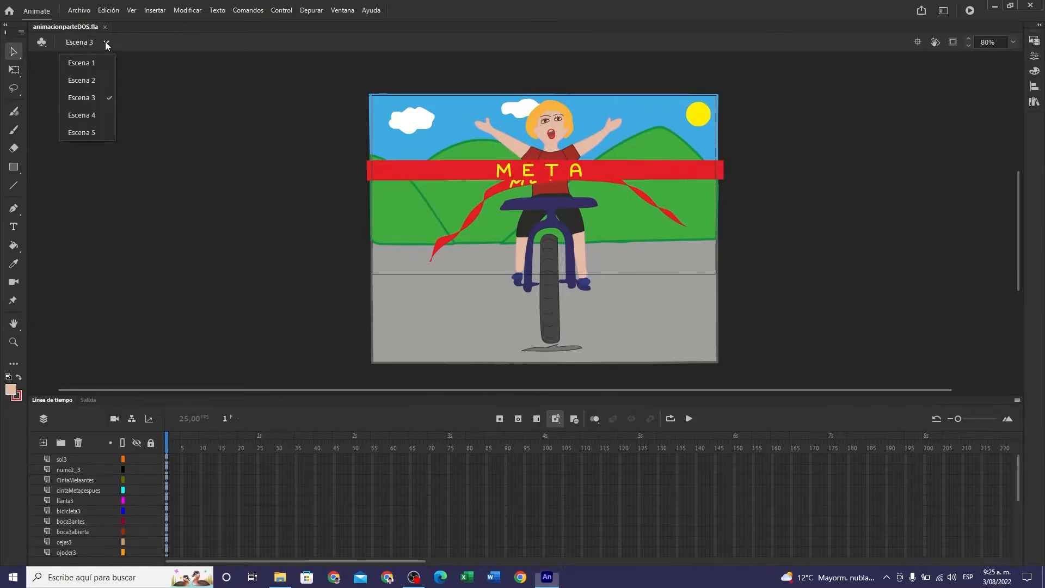
pyautogui.click(96, 62)
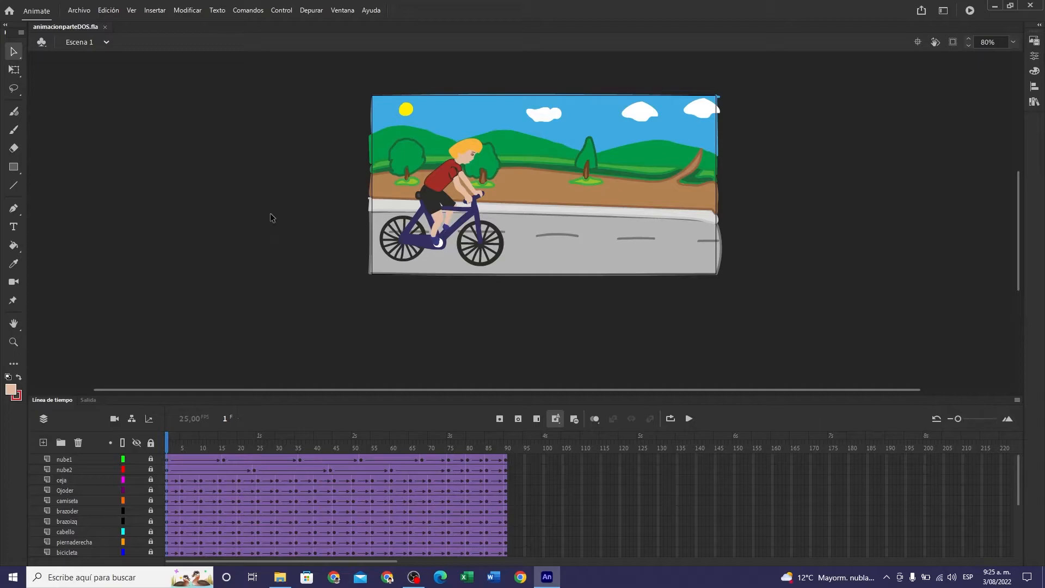
pyautogui.click(107, 43)
pyautogui.click(93, 80)
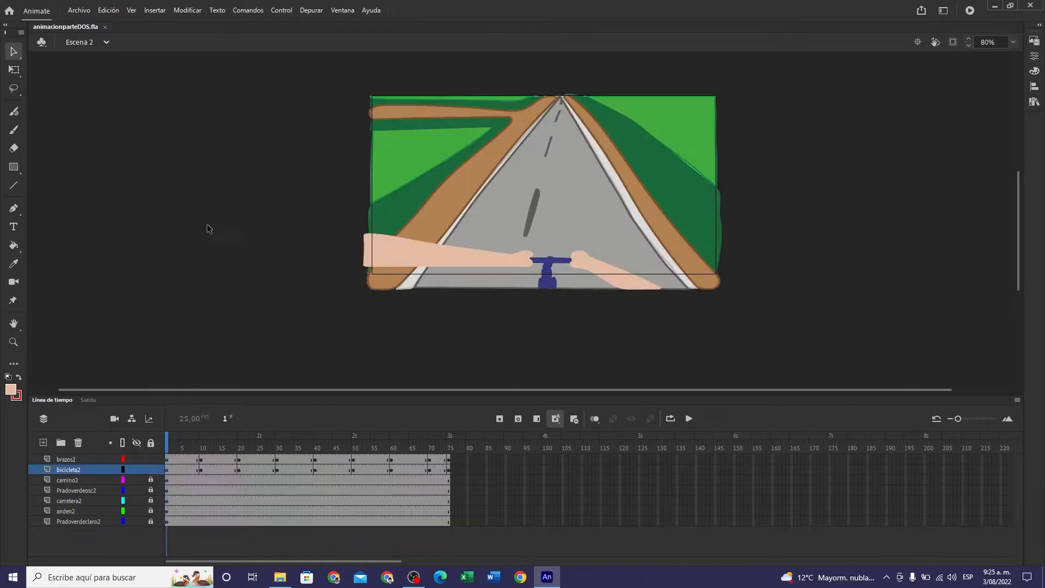
# - Look over the artwork of Escena 3, Escena 4 and Escena 5, and return to Escena 3
pyautogui.click(107, 42)
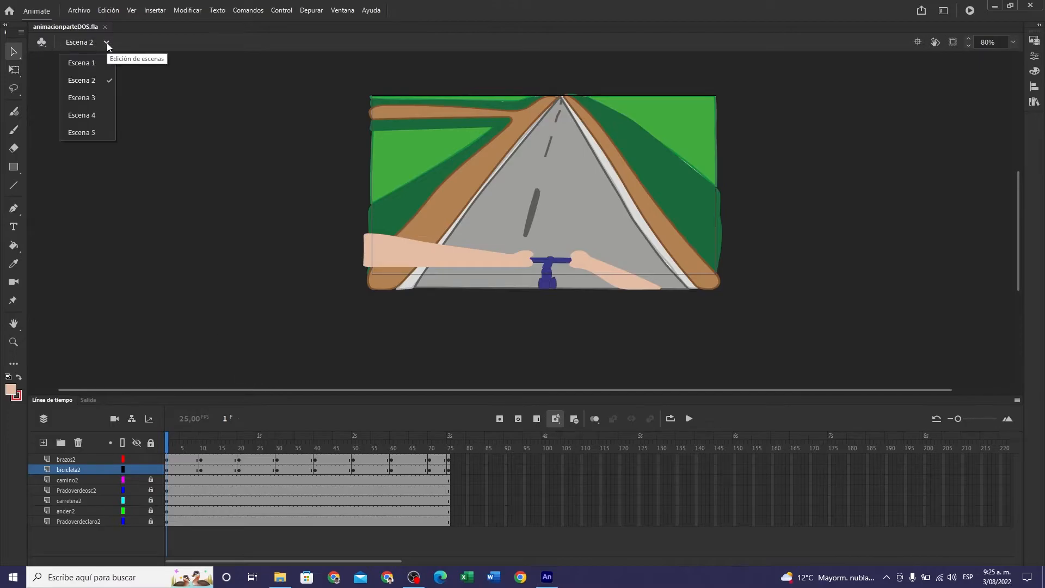
pyautogui.click(94, 96)
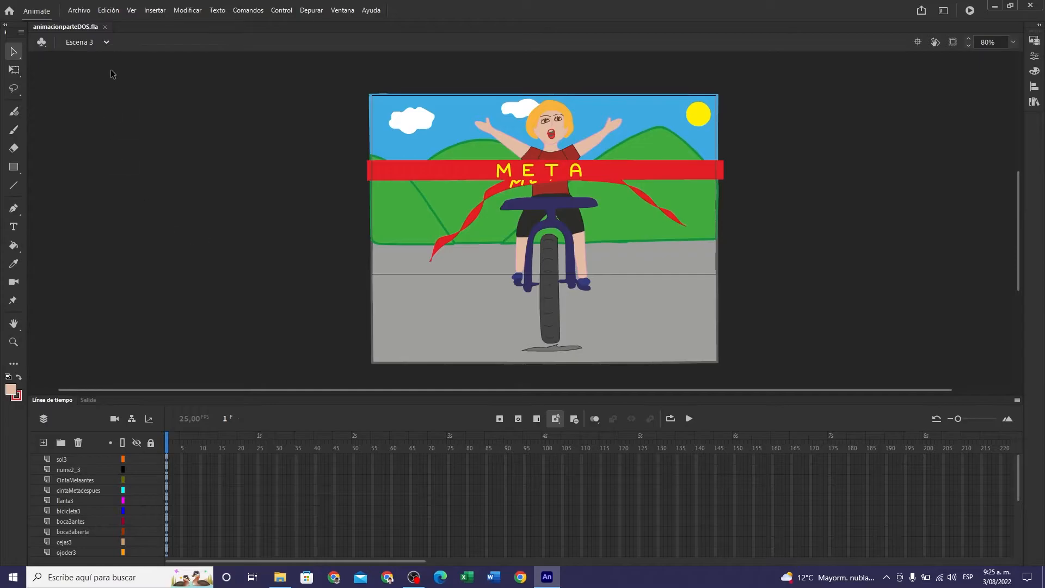
pyautogui.click(106, 42)
pyautogui.click(89, 115)
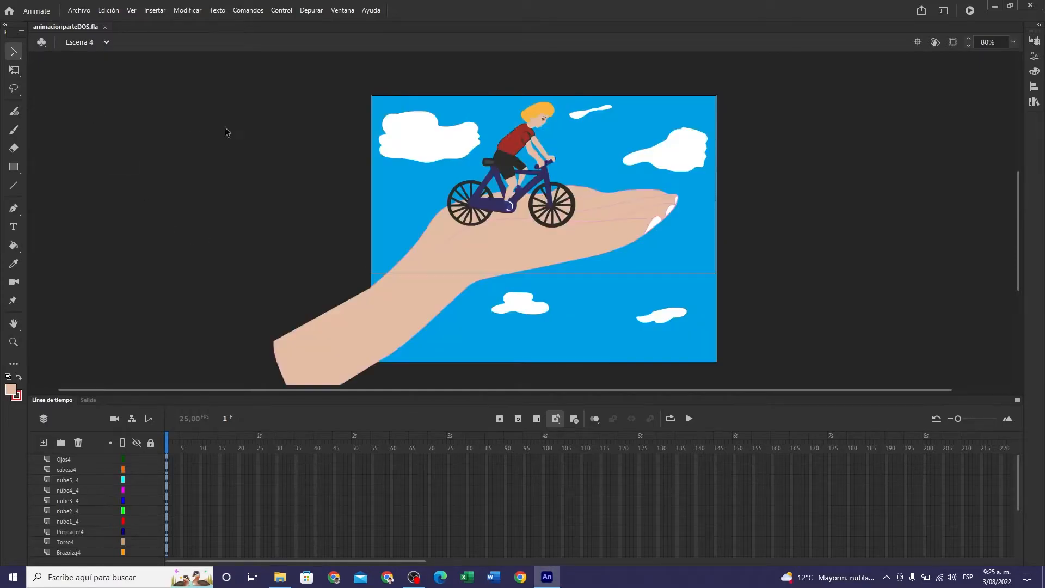
pyautogui.click(107, 42)
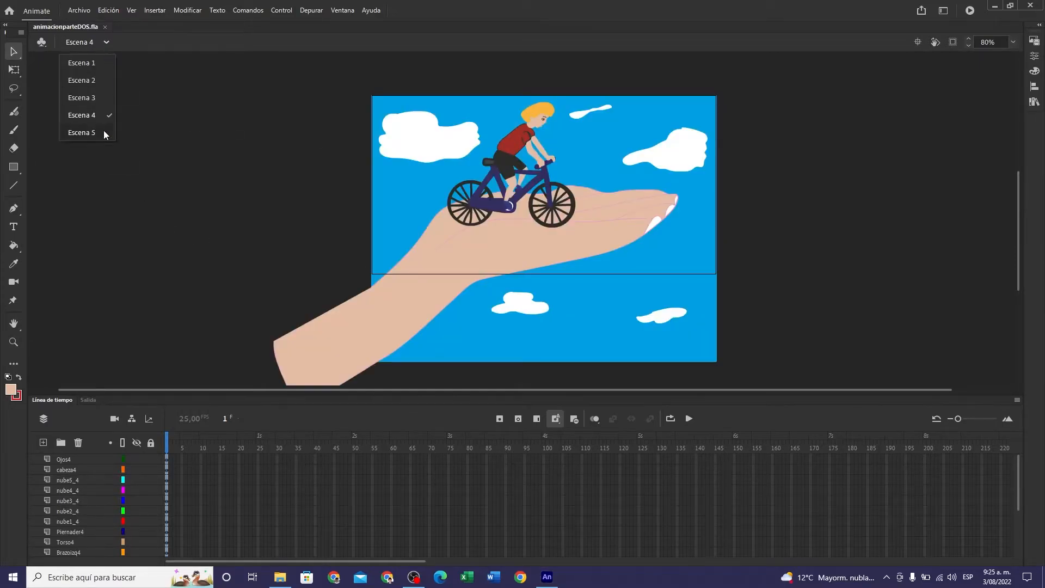
pyautogui.click(103, 130)
pyautogui.click(107, 42)
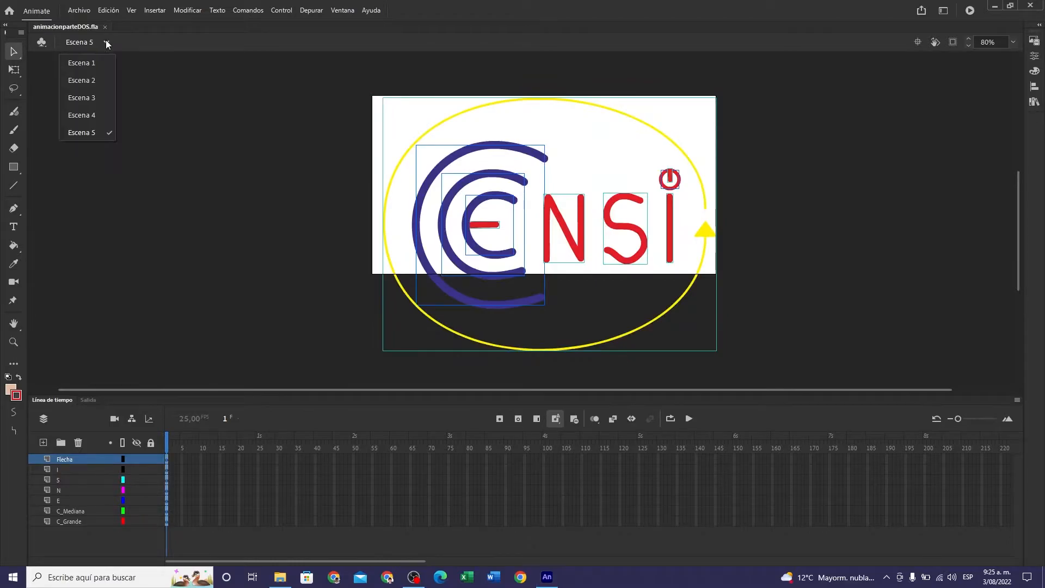
pyautogui.click(81, 98)
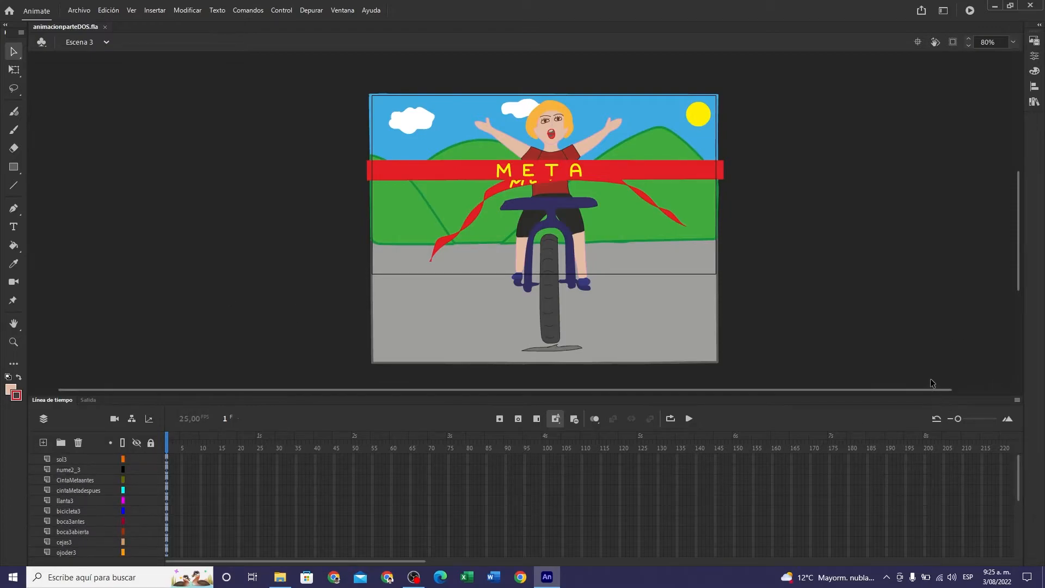
# - Select the artwork of all Escena 3 layers from sol3 to cielo3, squash it vertically with Free Transform and move it up to the stage's upper edge
pyautogui.moveTo(939, 396); pyautogui.dragTo(896, 211)
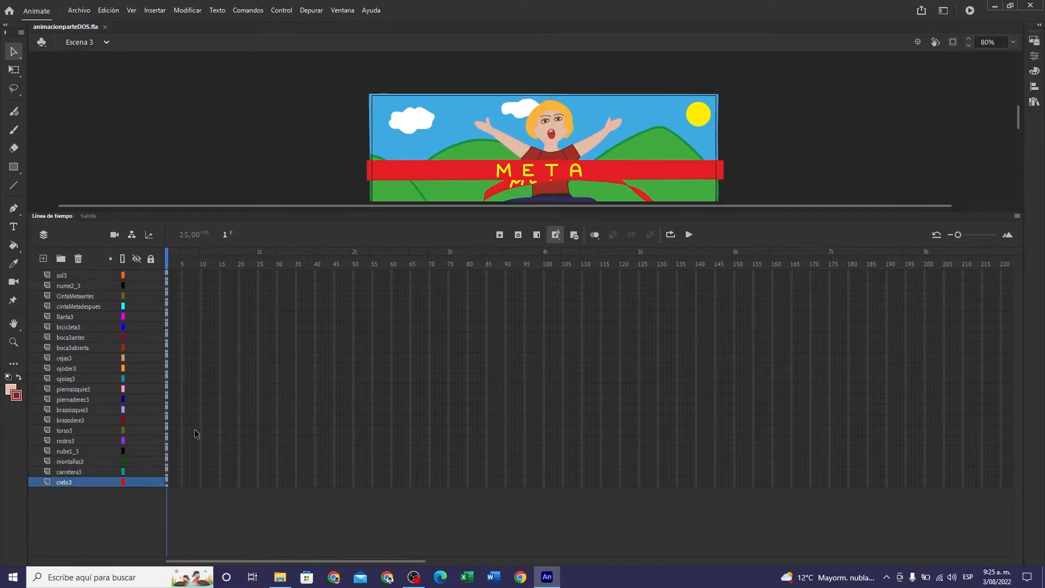
pyautogui.click(166, 272)
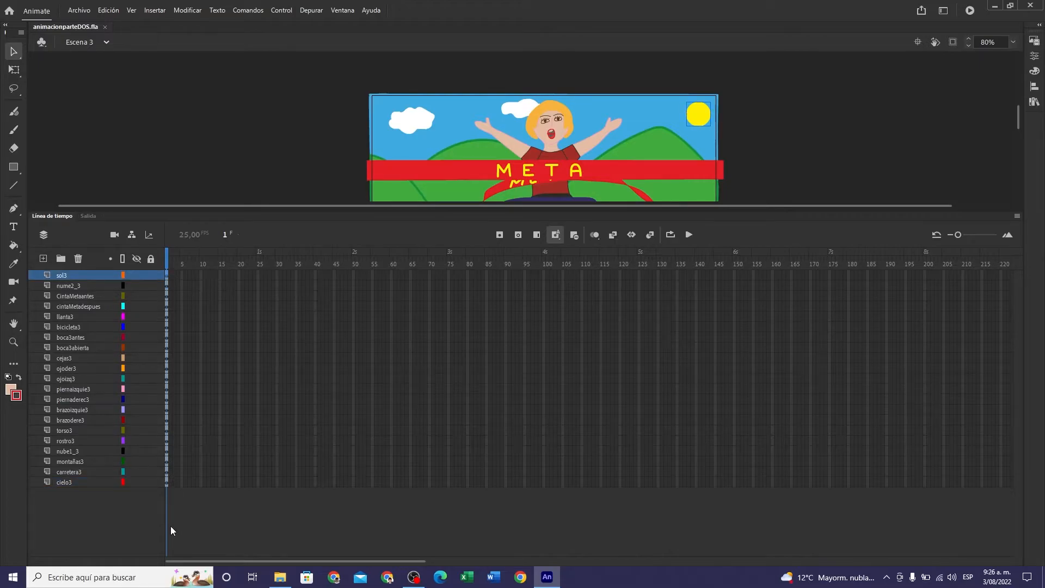
pyautogui.keyDown('shift'); pyautogui.click(166, 482); pyautogui.keyUp('shift')
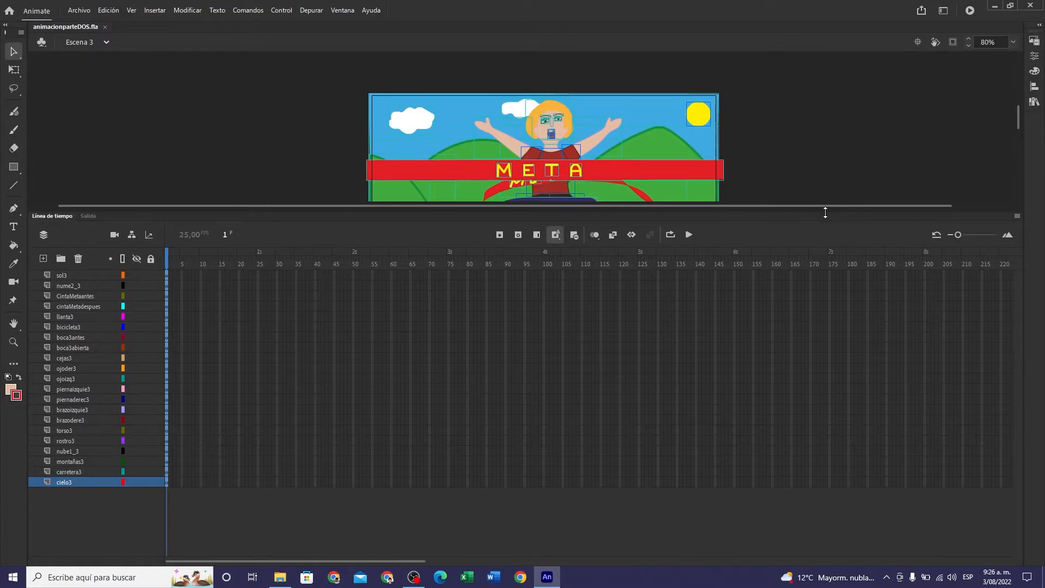
pyautogui.moveTo(826, 212); pyautogui.dragTo(821, 405)
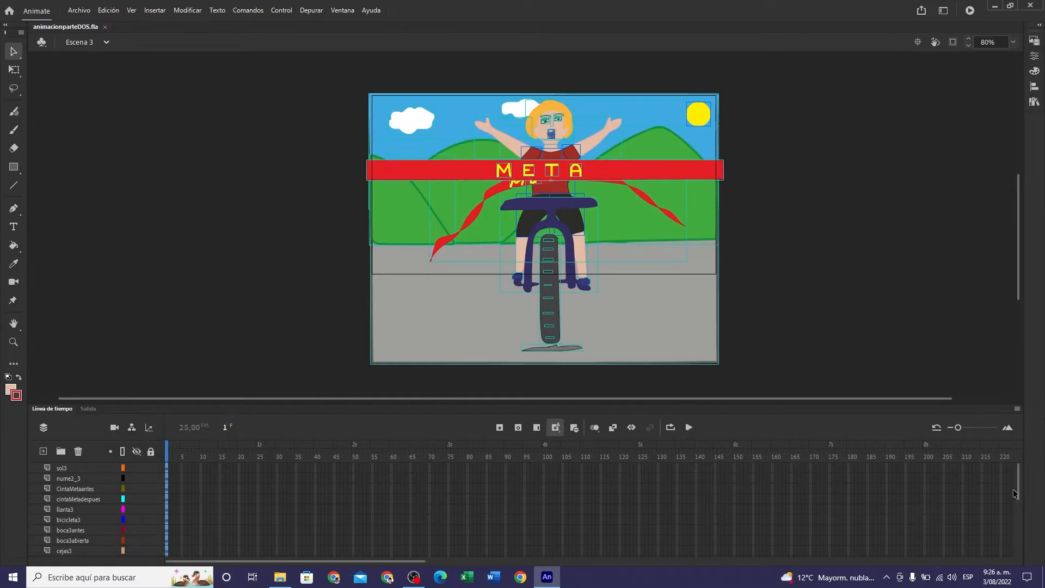
pyautogui.moveTo(1019, 493)
pyautogui.mouseDown()
pyautogui.moveTo(1018, 537)
pyautogui.moveTo(1016, 484)
pyautogui.mouseUp()
pyautogui.click(15, 70)
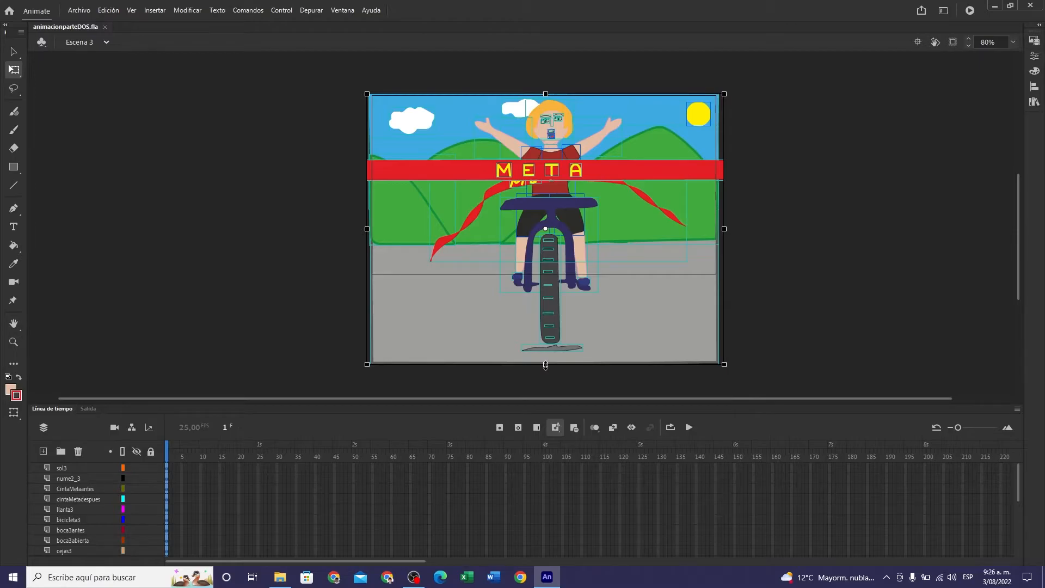
pyautogui.moveTo(546, 365); pyautogui.dragTo(546, 326)
pyautogui.moveTo(633, 161); pyautogui.dragTo(635, 125)
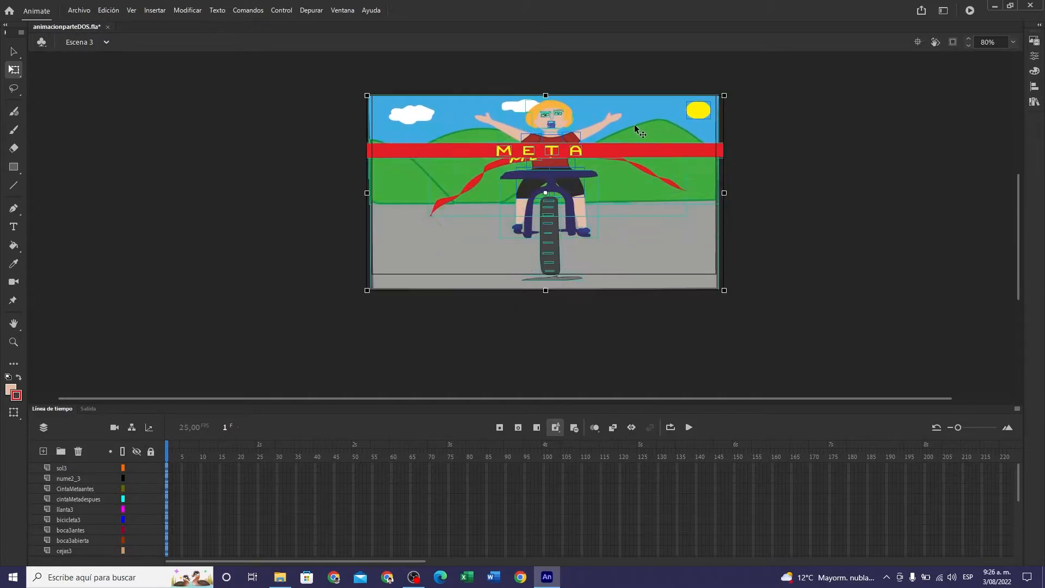
# - Fine-tune the height and vertical position of the Escena 3 artwork to fit the stage, and deselect it
pyautogui.moveTo(546, 290); pyautogui.dragTo(547, 267)
pyautogui.moveTo(623, 195); pyautogui.dragTo(623, 175)
pyautogui.moveTo(546, 251); pyautogui.dragTo(545, 265)
pyautogui.moveTo(615, 227); pyautogui.dragTo(620, 240)
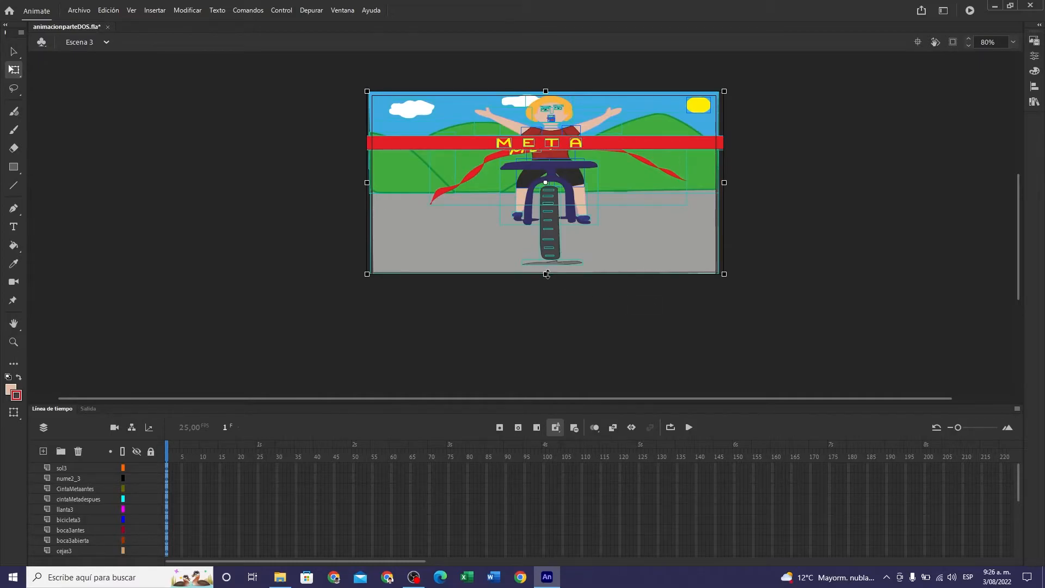
pyautogui.moveTo(621, 250); pyautogui.dragTo(621, 255)
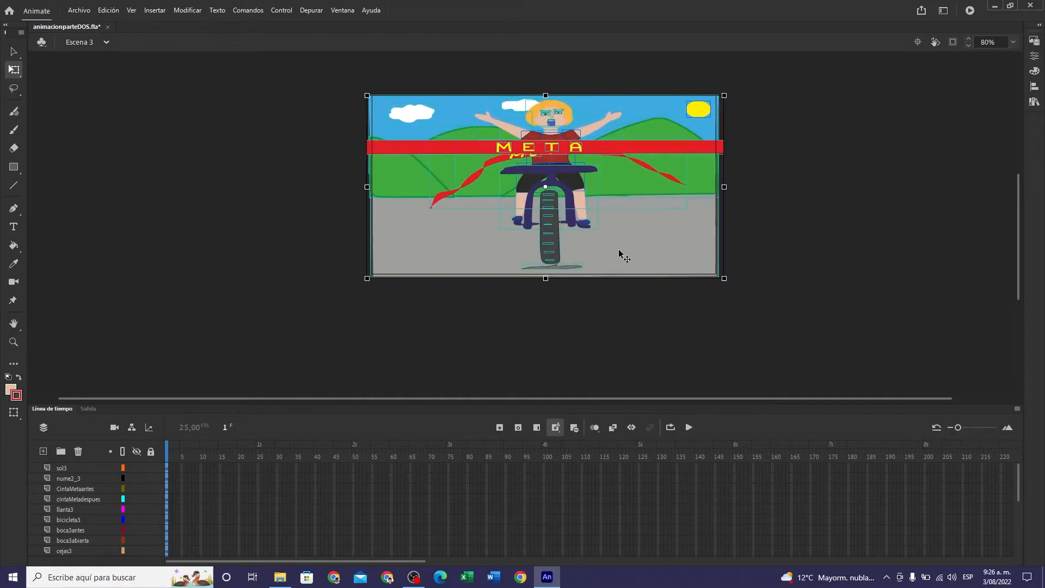
pyautogui.click(617, 290)
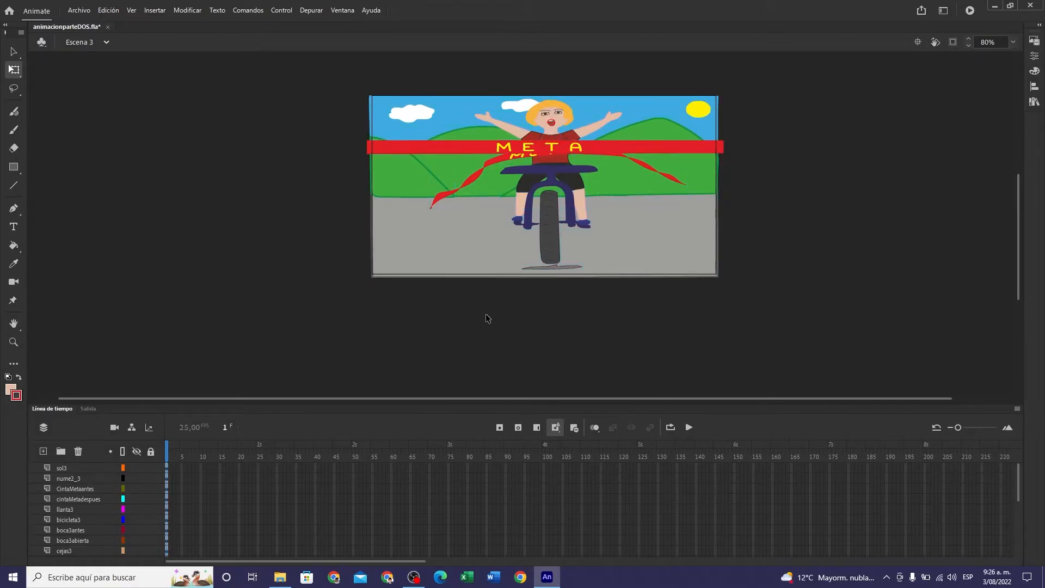
# - Examine the full layer list of Escena 3, identifying the artwork on brazodere3, cejas3 and cintaMetadespues
pyautogui.click(169, 468)
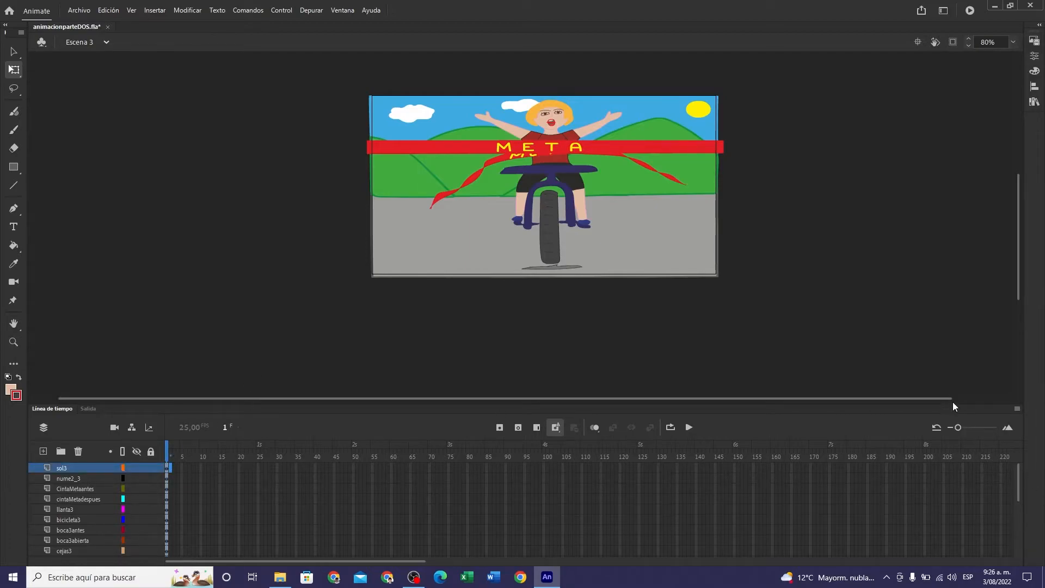
pyautogui.moveTo(954, 407); pyautogui.dragTo(944, 321)
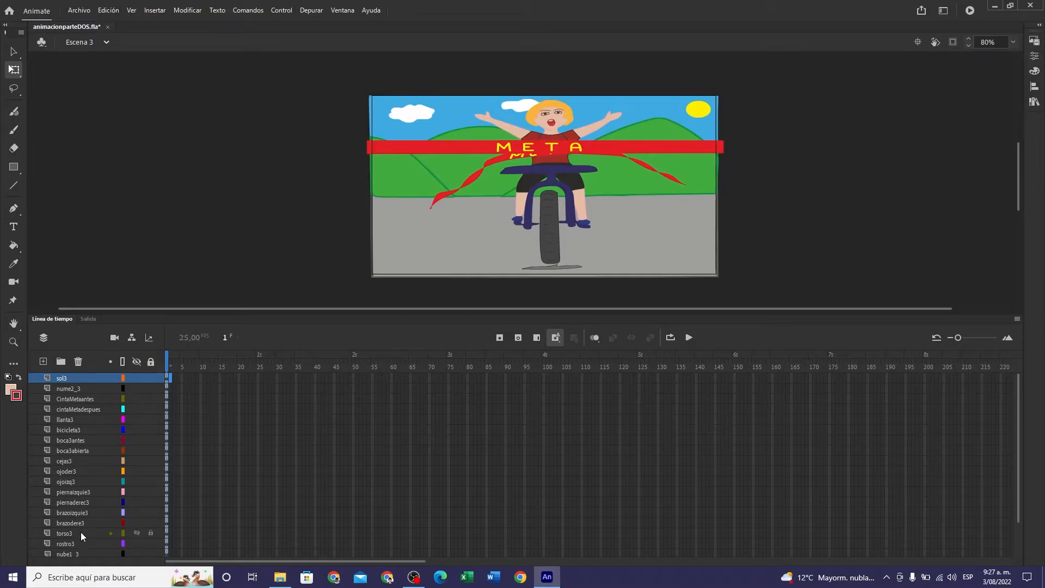
pyautogui.scroll(-2, 81, 531)
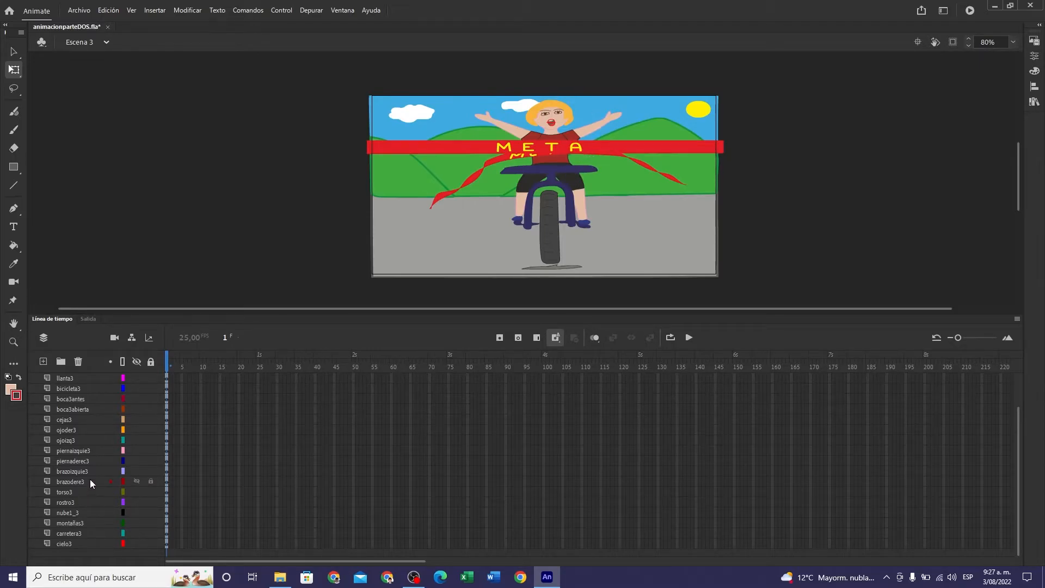
pyautogui.click(166, 482)
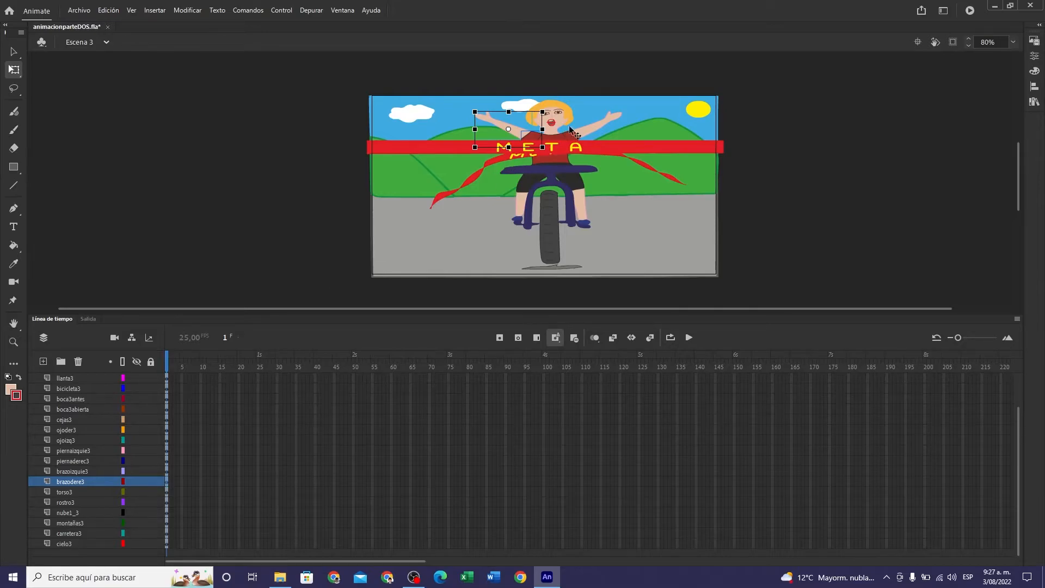
pyautogui.click(196, 416)
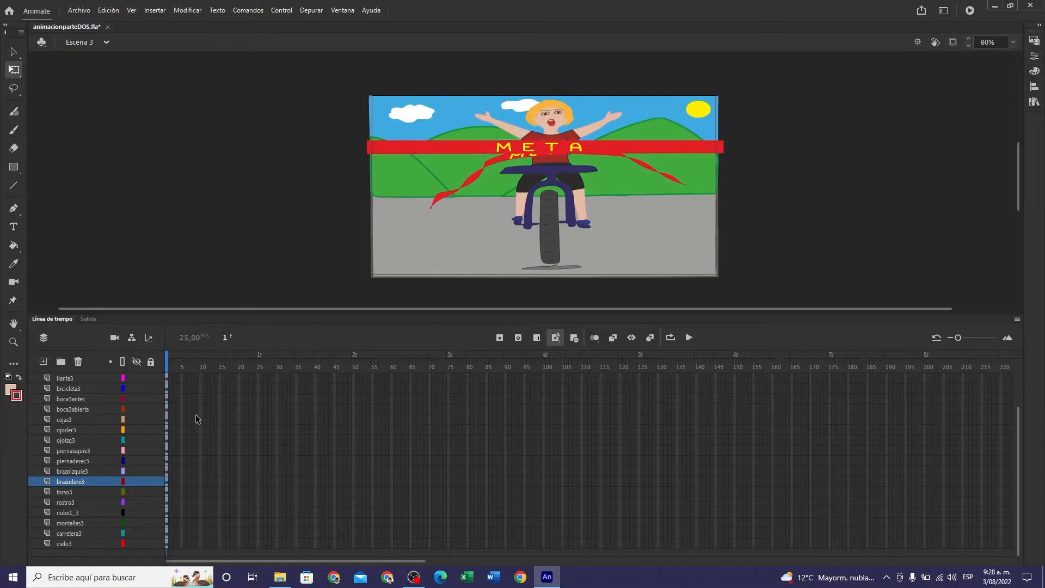
pyautogui.click(197, 419)
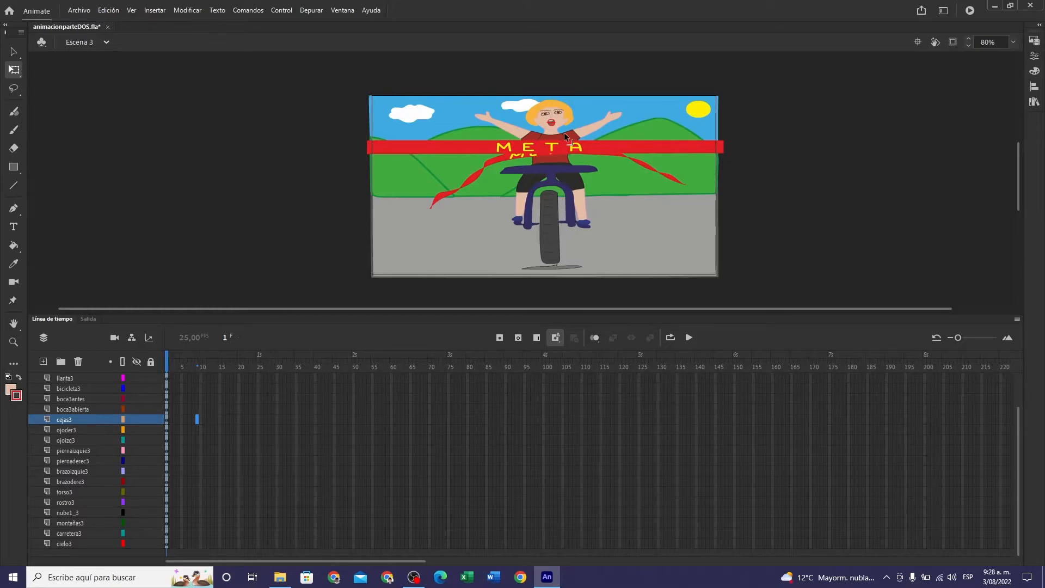
pyautogui.click(170, 420)
pyautogui.click(167, 419)
pyautogui.scroll(2, 168, 422)
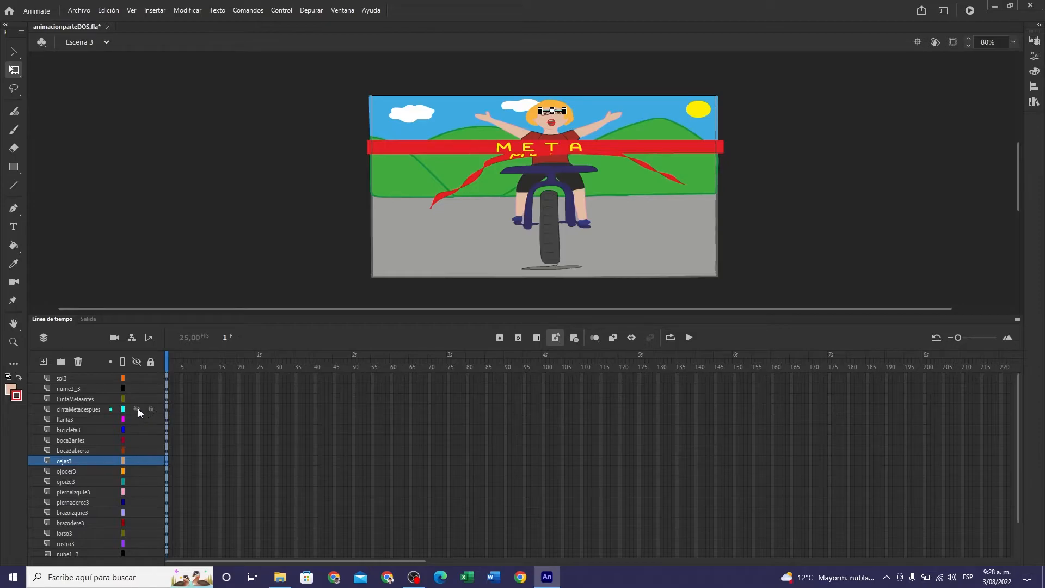
pyautogui.click(166, 410)
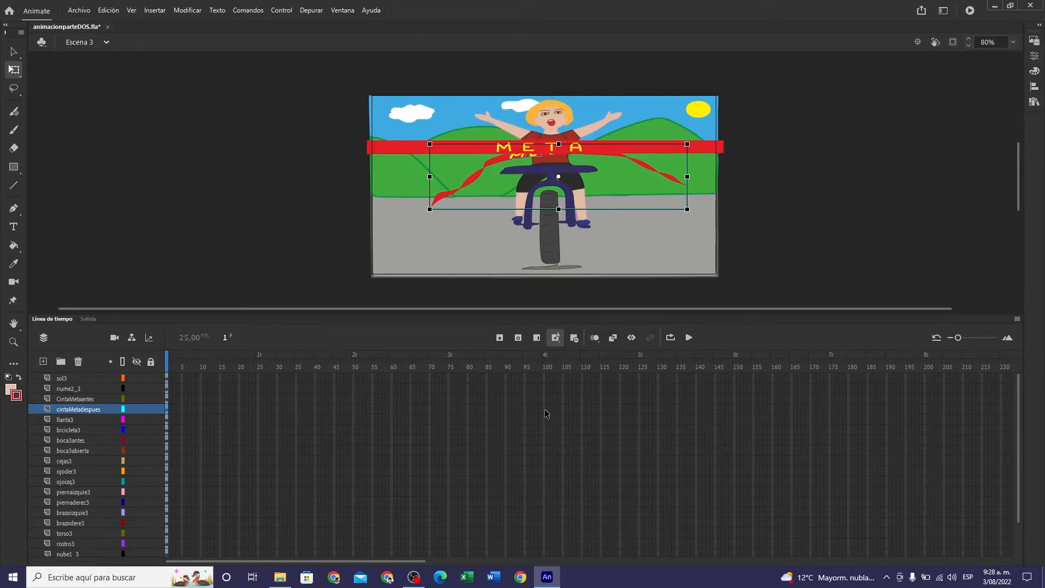
# - Extend all Escena 3 layers from sol3 to cielo3 to frame 100
pyautogui.click(543, 378)
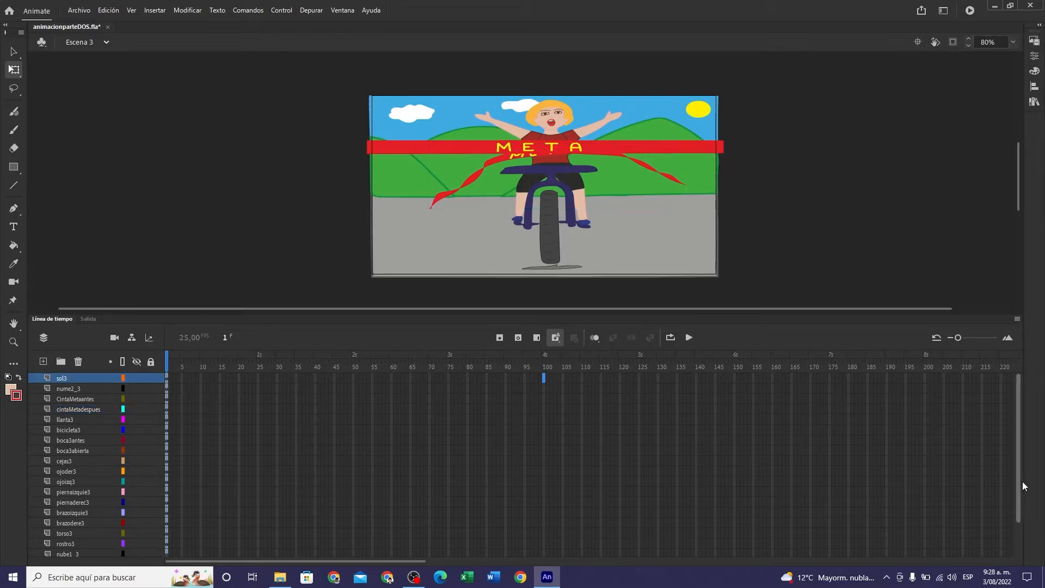
pyautogui.moveTo(1021, 470); pyautogui.dragTo(1017, 523)
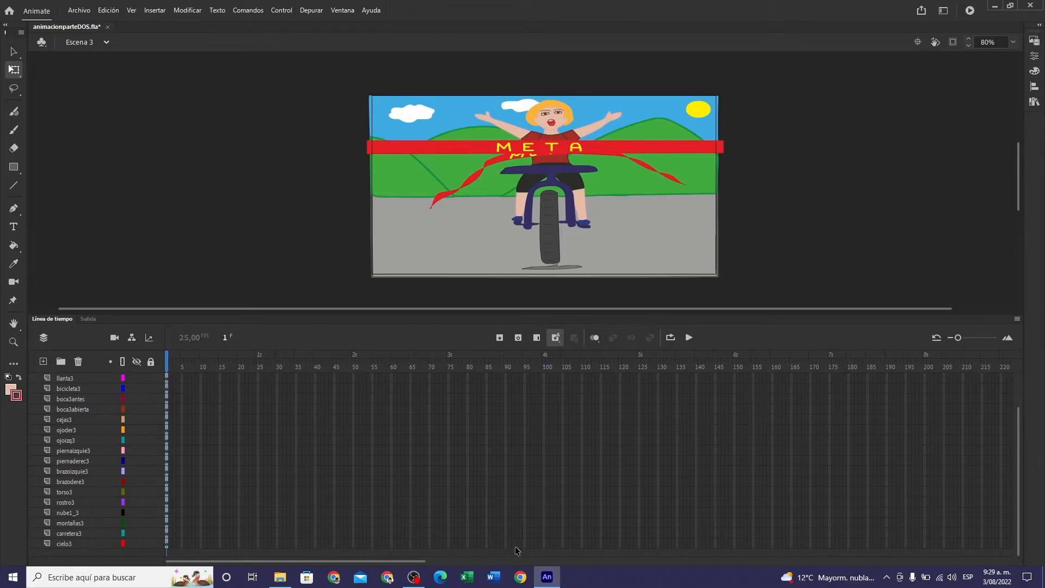
pyautogui.keyDown('shift'); pyautogui.click(544, 546); pyautogui.keyUp('shift')
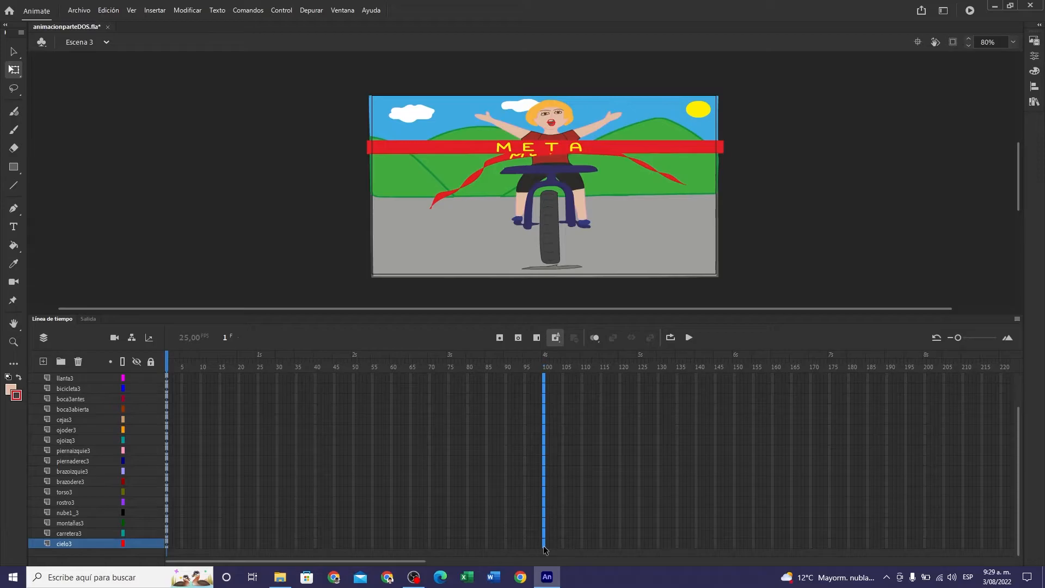
pyautogui.press('F5')
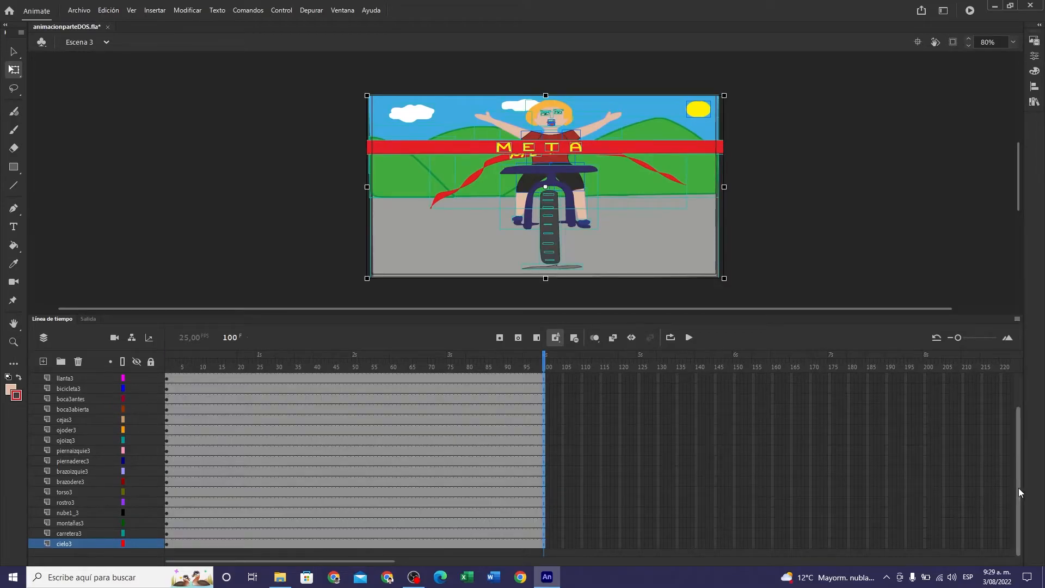
# - Move the first keyframe of cintaMetadespues to frame 50 and return the playhead to frame 1
pyautogui.moveTo(1019, 493); pyautogui.dragTo(1024, 435)
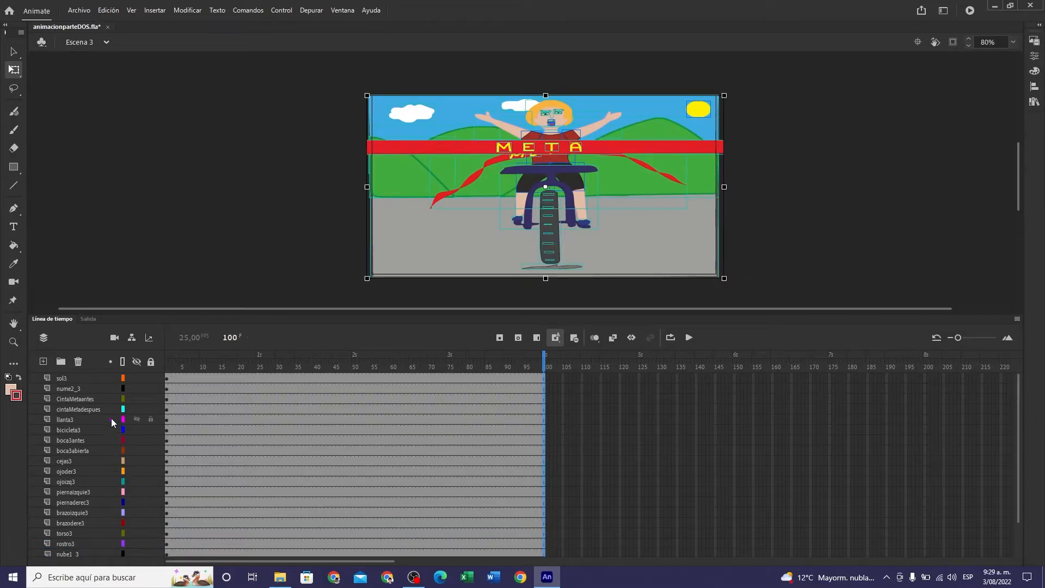
pyautogui.click(166, 409)
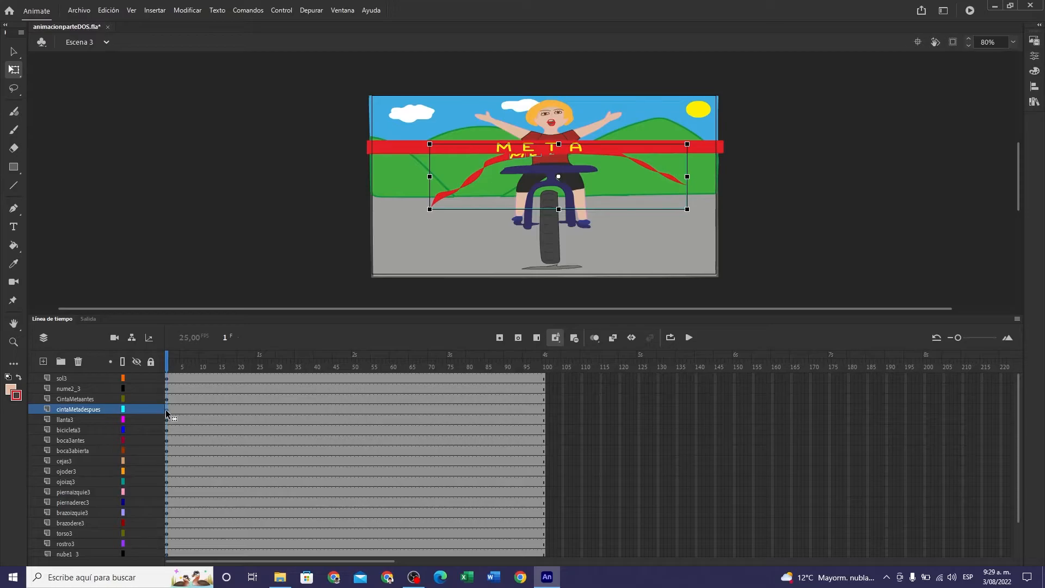
pyautogui.moveTo(167, 414); pyautogui.dragTo(354, 408)
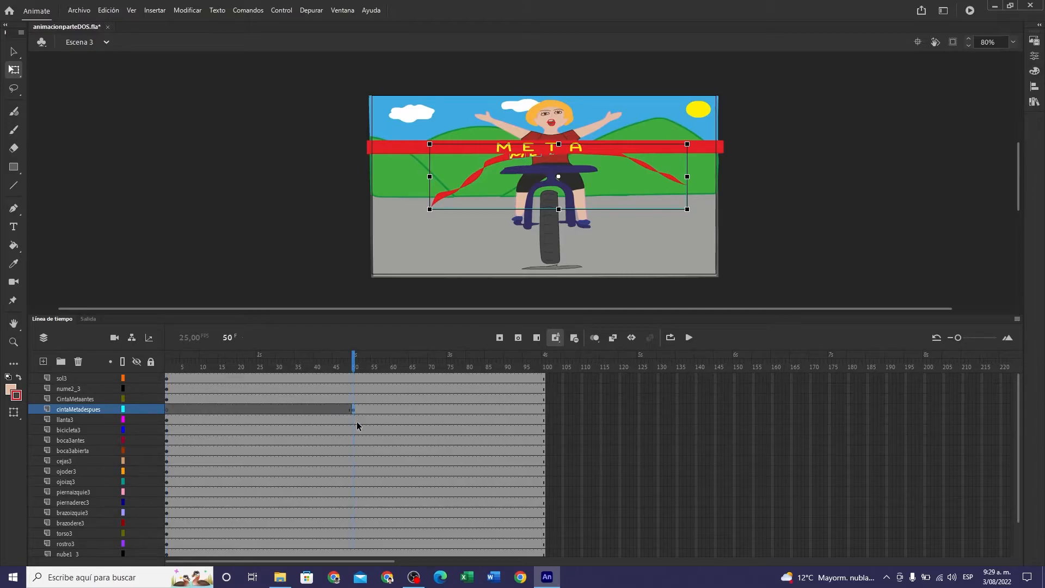
pyautogui.moveTo(355, 366); pyautogui.dragTo(161, 388)
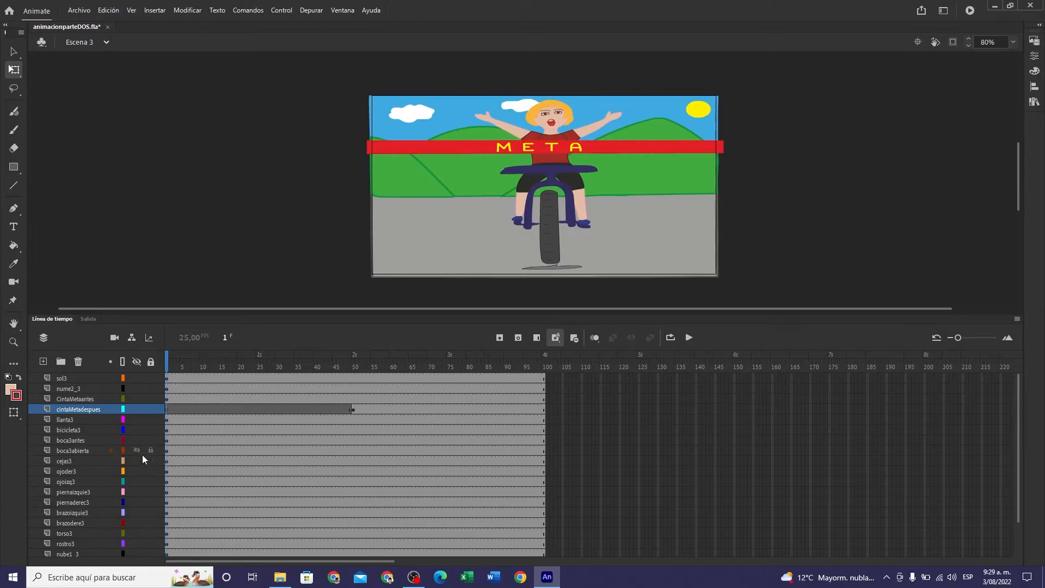
# - Move the first keyframe of boca3abierta to frame 50 and return the playhead to frame 1
pyautogui.click(167, 450)
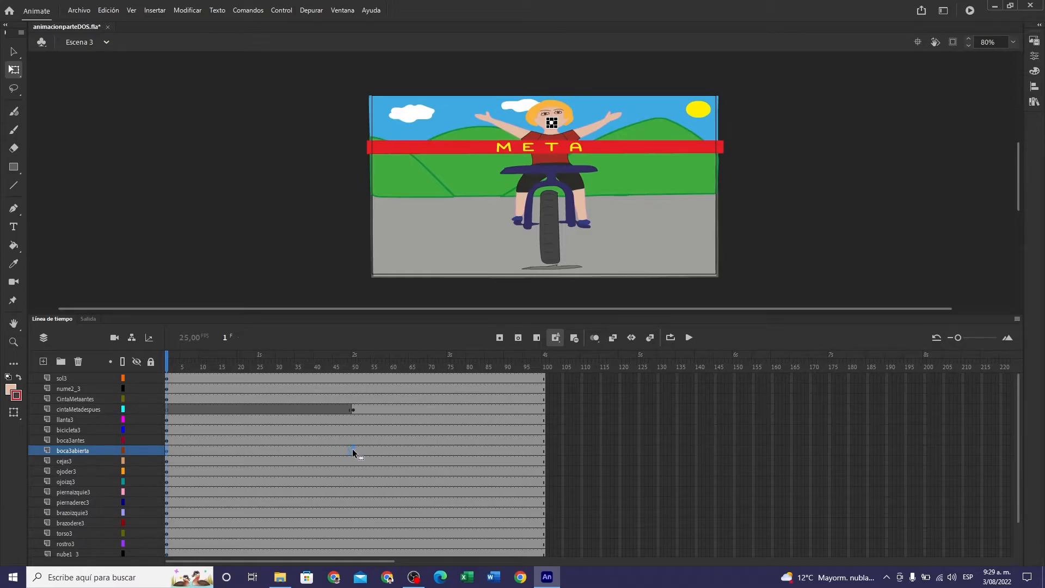
pyautogui.press('F6')
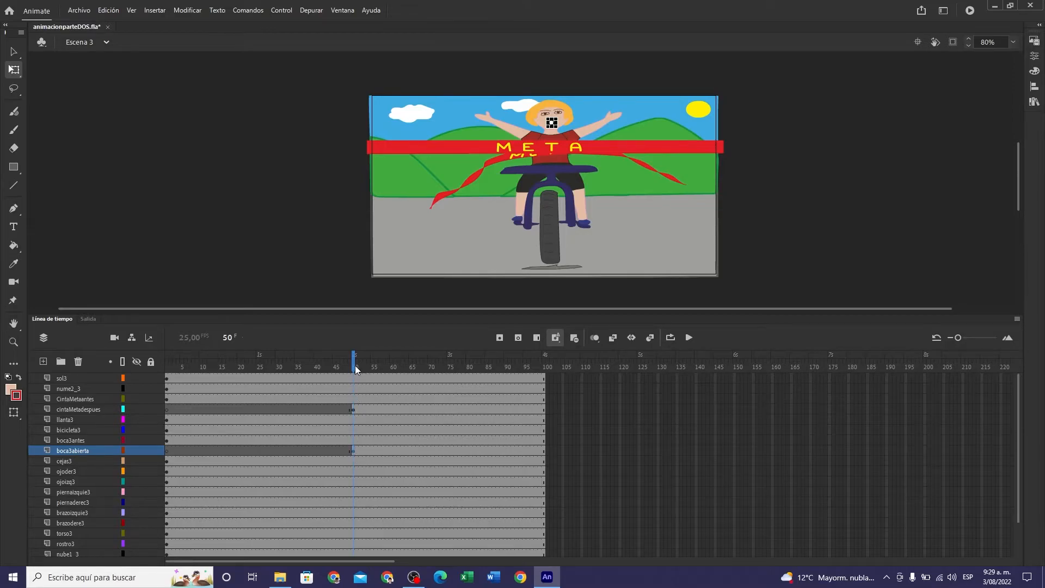
pyautogui.moveTo(355, 365); pyautogui.dragTo(167, 393)
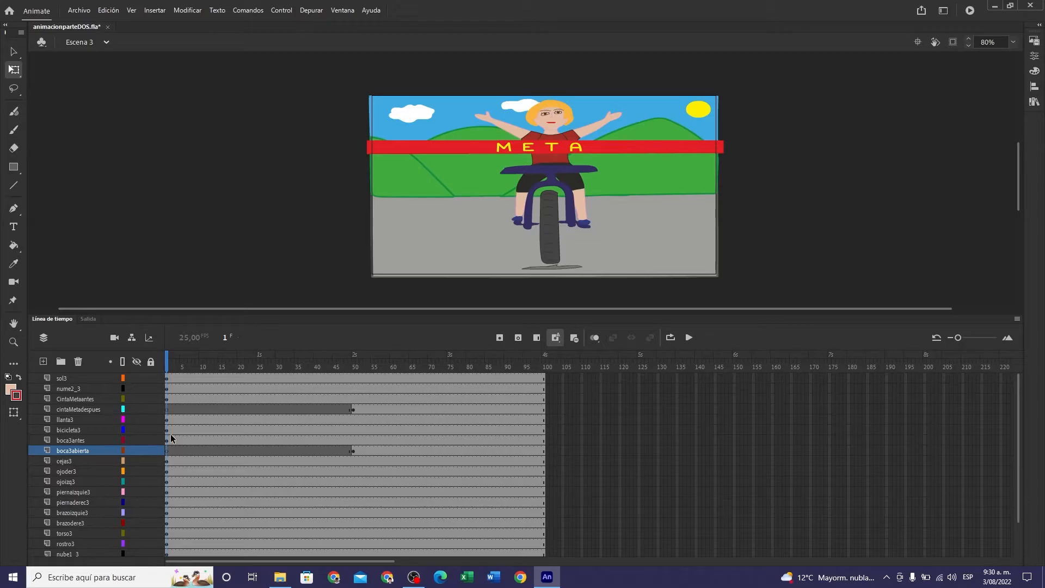
# - Check the nume2_3 layer by toggling its visibility, and lock sol3, boca3antes, boca3abierta, nube1_3, montañas3, carretera3 and cielo3
pyautogui.click(135, 387)
pyautogui.click(136, 386)
pyautogui.click(151, 450)
pyautogui.scroll(-2, 215, 511)
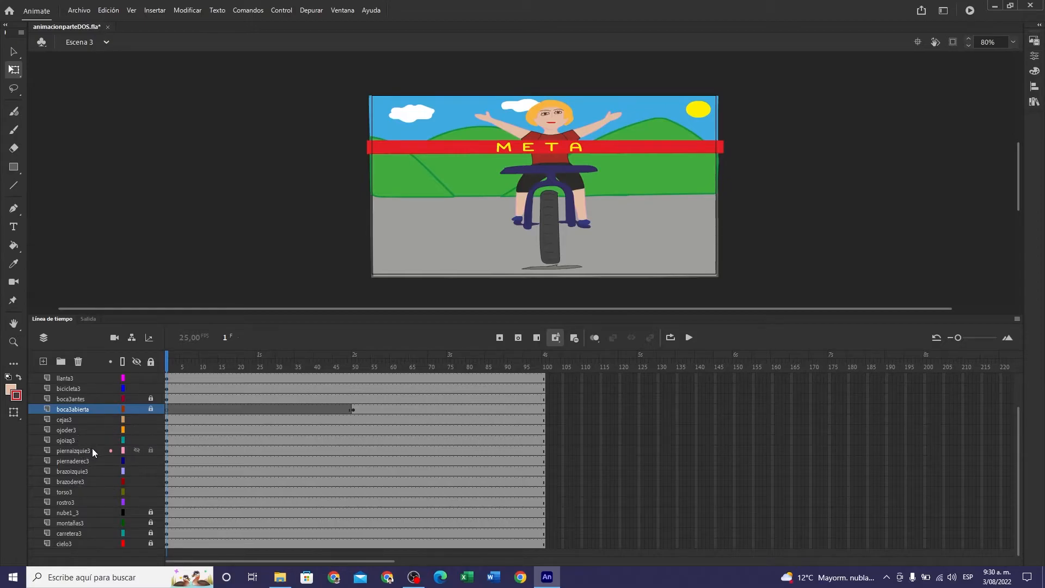
# - Scale the frame 1 cyclist and bicycle artwork on llanta3, bicicleta3 and cejas3 through rostro3 to about one third, centred just below the META ribbon
pyautogui.scroll(2, 107, 454)
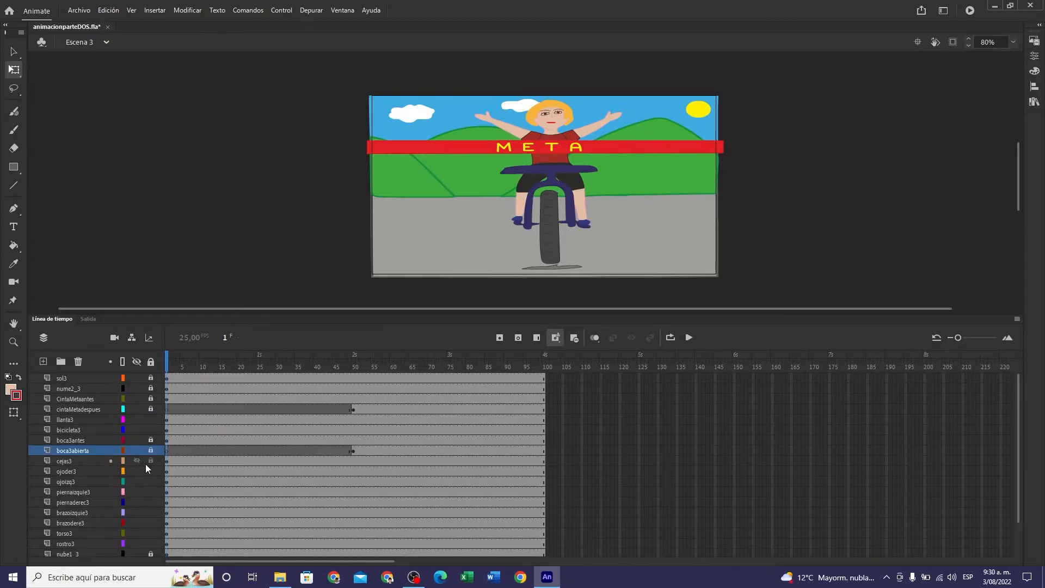
pyautogui.click(167, 419)
pyautogui.click(166, 420)
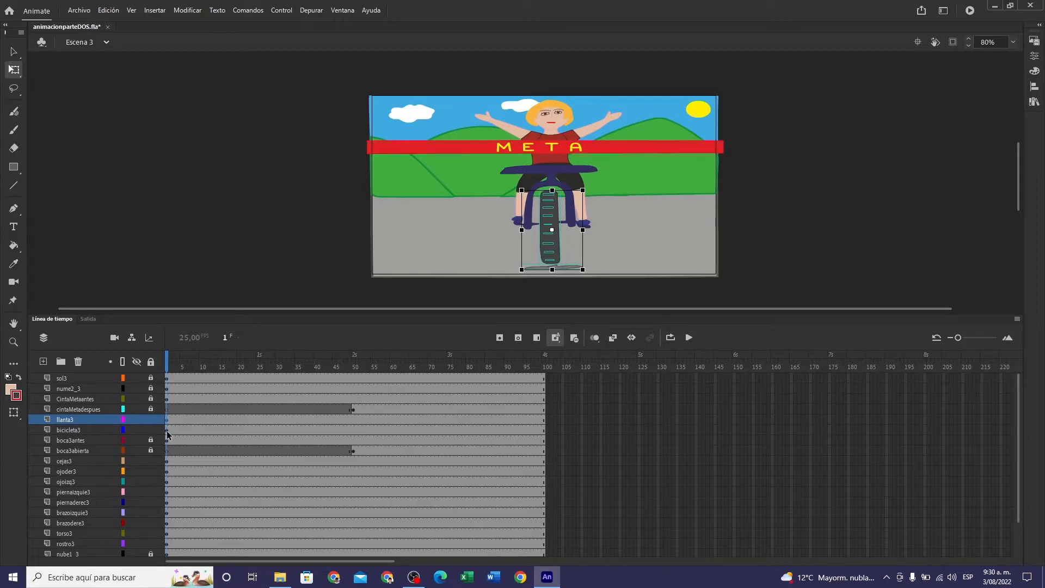
pyautogui.click(167, 431)
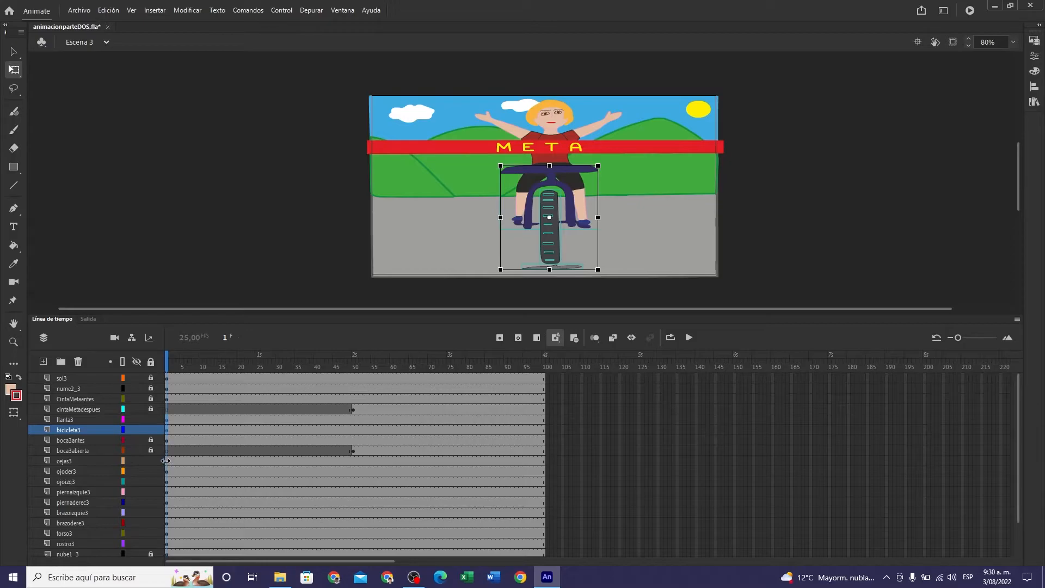
pyautogui.click(165, 461)
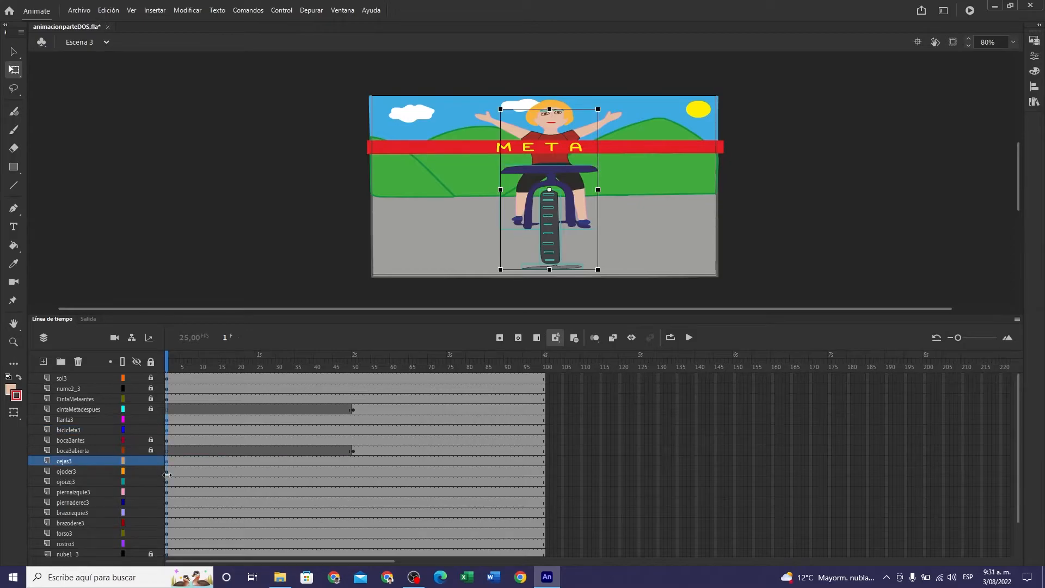
pyautogui.click(167, 472)
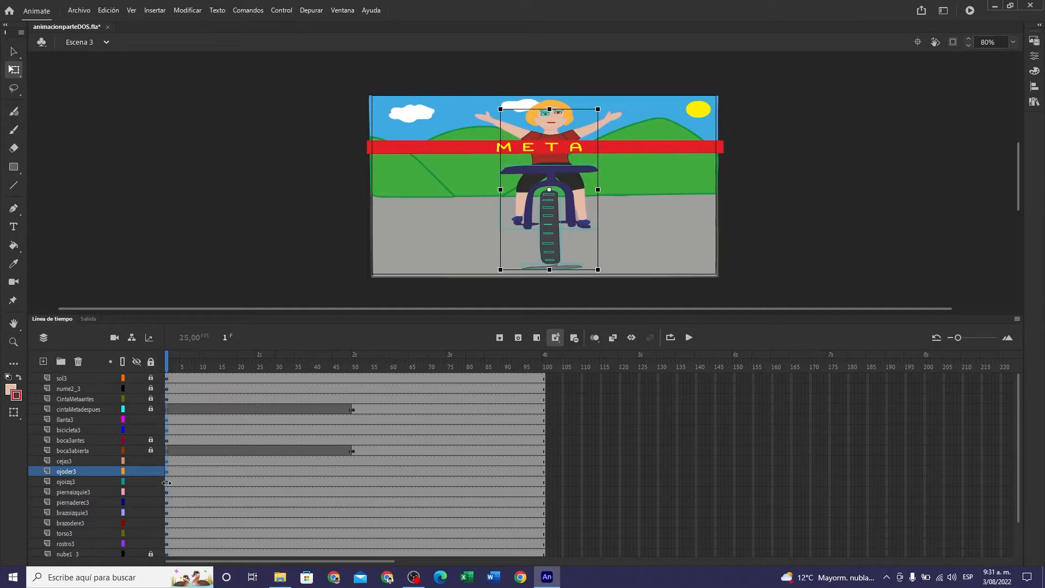
pyautogui.click(167, 483)
pyautogui.click(166, 493)
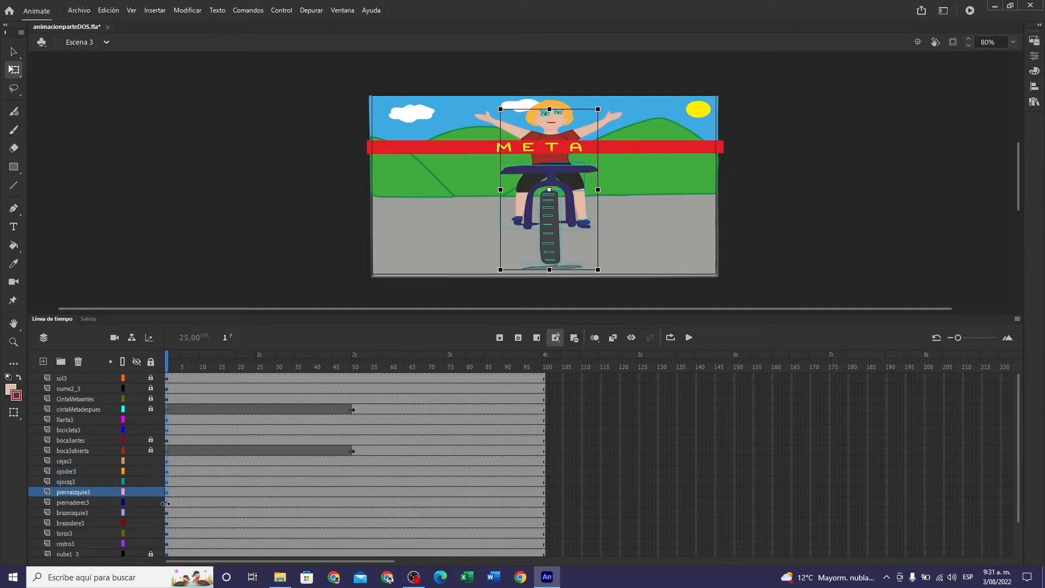
pyautogui.click(166, 503)
pyautogui.click(167, 515)
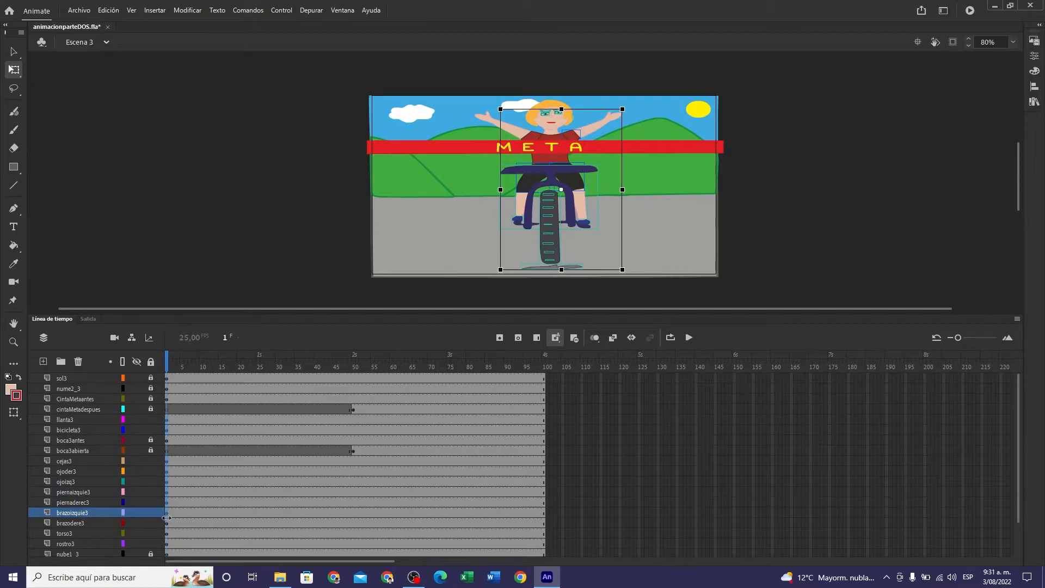
pyautogui.click(166, 524)
pyautogui.click(166, 534)
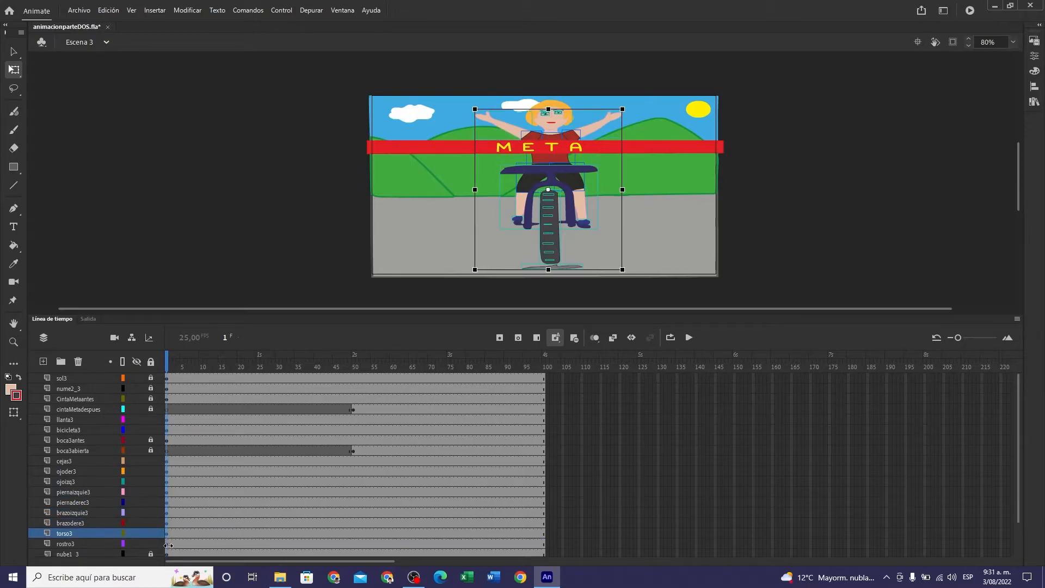
pyautogui.click(167, 545)
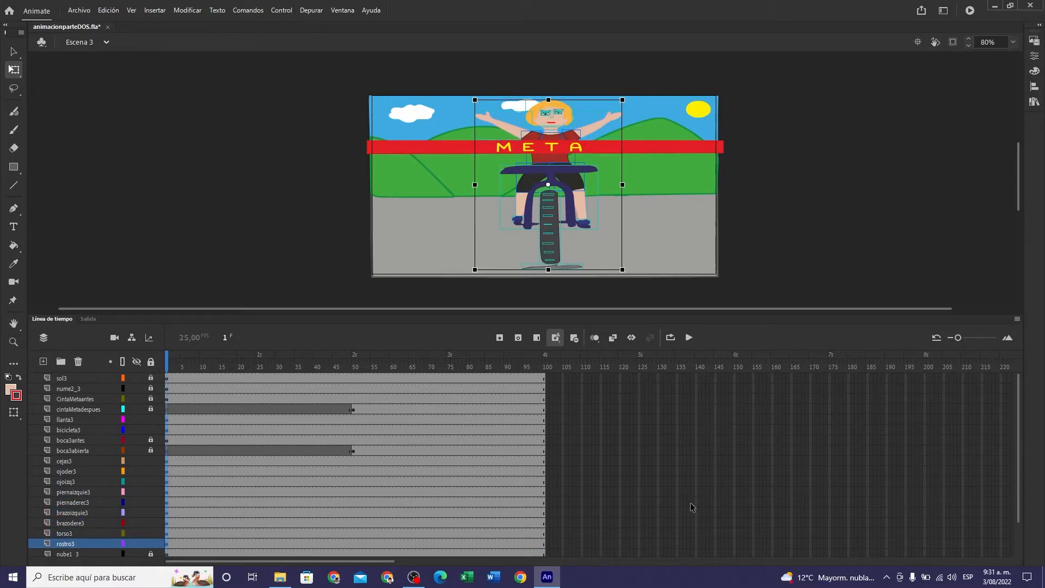
pyautogui.moveTo(1018, 472); pyautogui.dragTo(1013, 511)
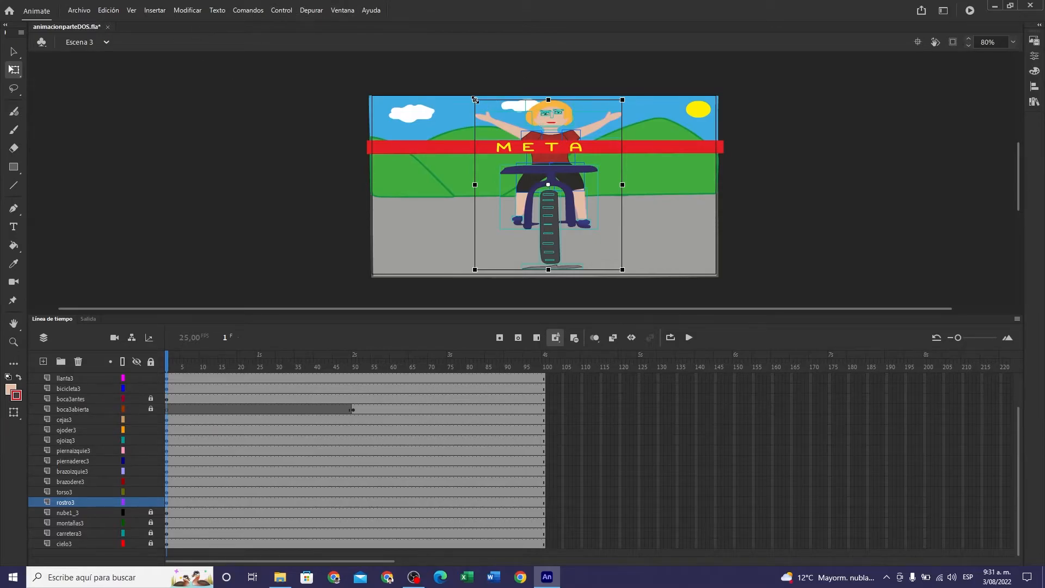
pyautogui.moveTo(475, 100); pyautogui.dragTo(522, 157)
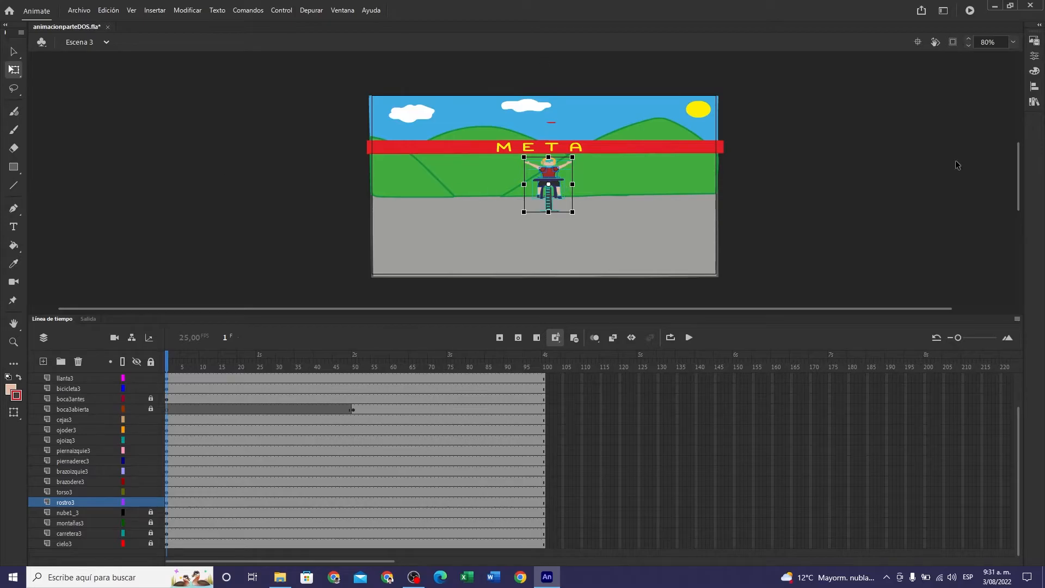
pyautogui.click(799, 148)
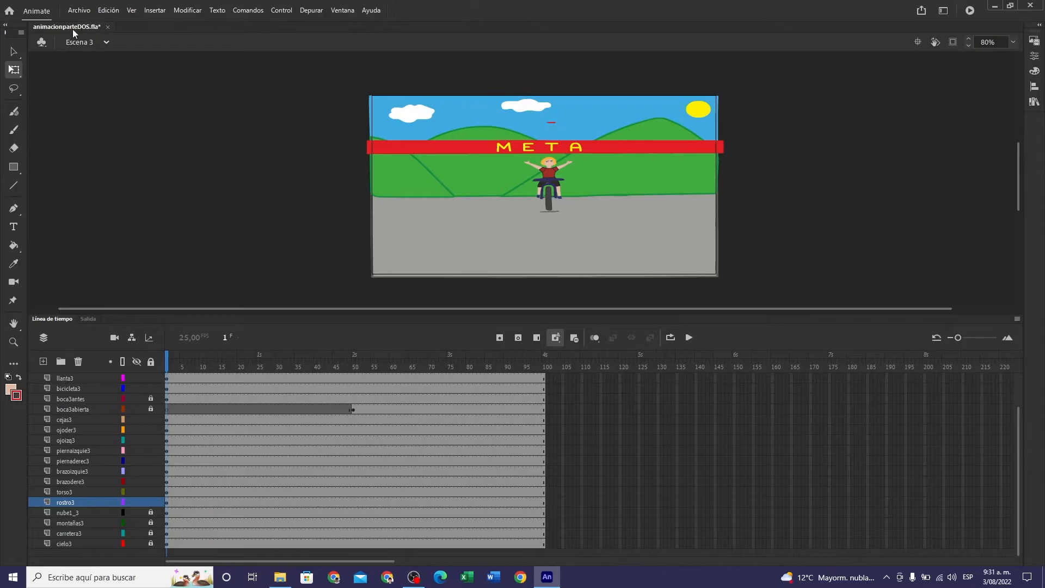
# - Save animacionparteDOS.fla and switch to Escena 4
pyautogui.click(82, 11)
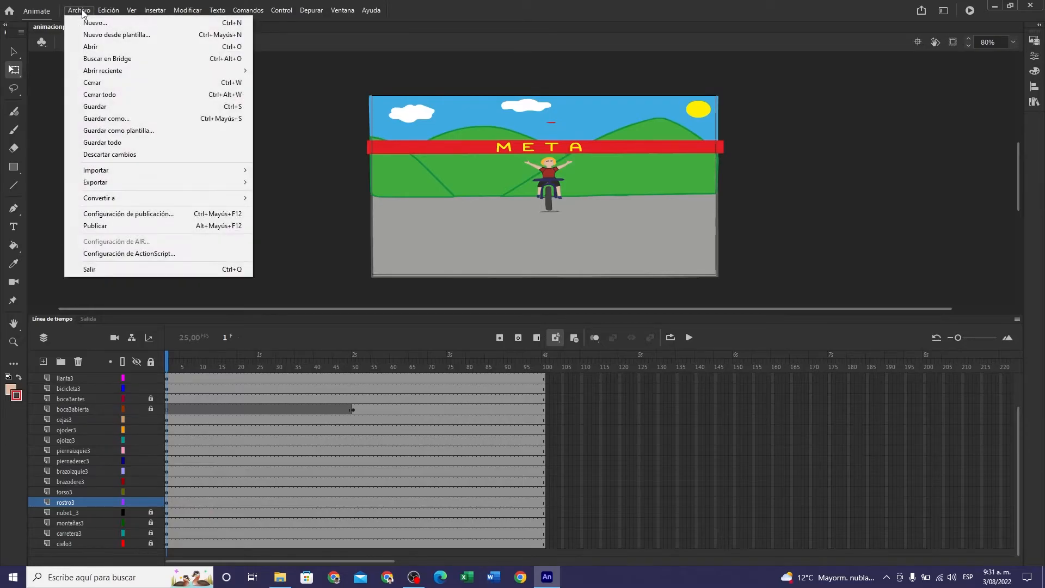
pyautogui.click(101, 111)
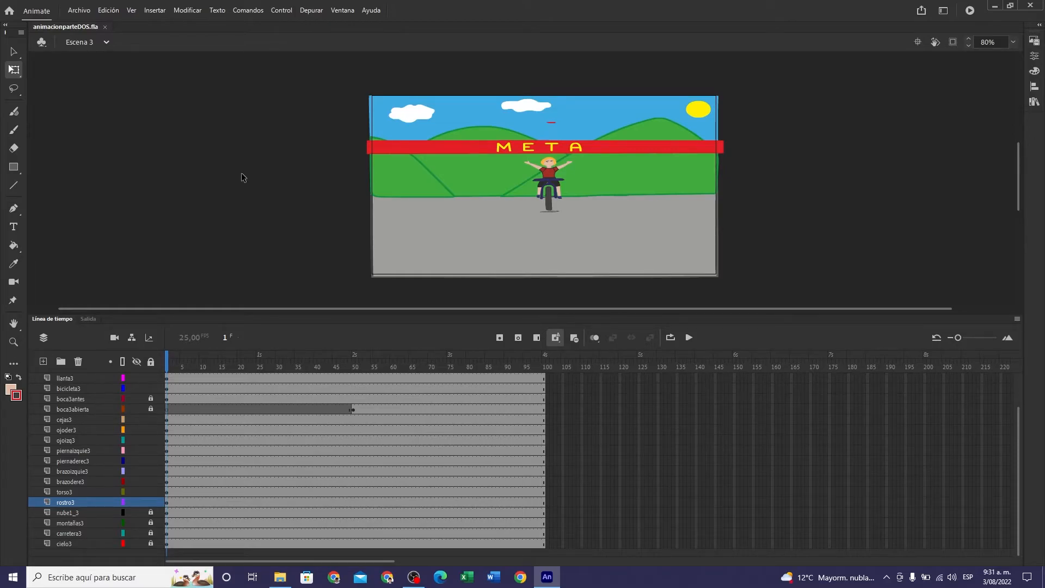
pyautogui.click(106, 42)
pyautogui.click(96, 114)
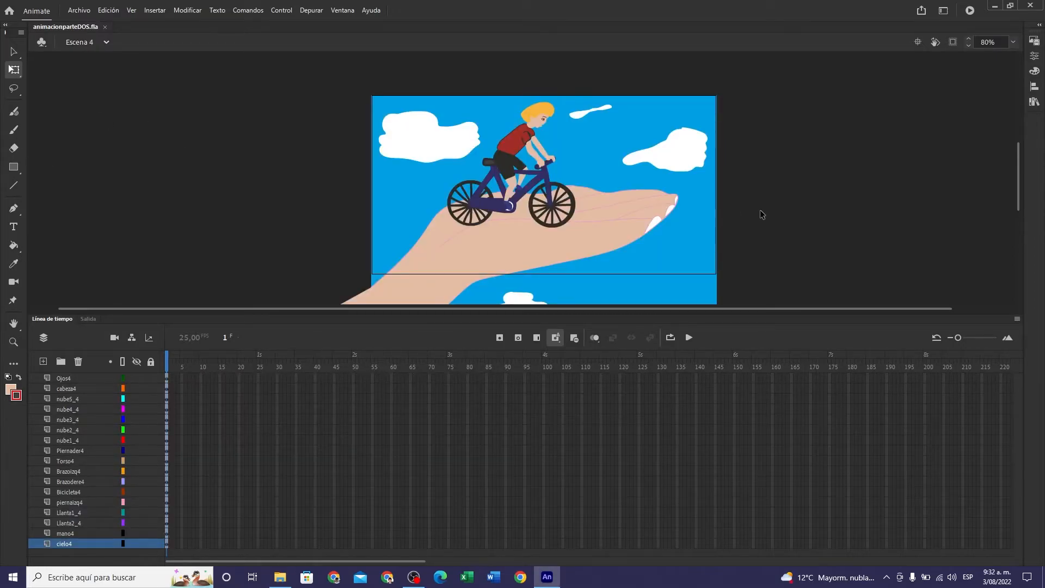
# - Compress the frame 1 artwork of all Escena 4 layers from Ojos4 to cielo4 vertically and position it so the sky just covers the stage
pyautogui.moveTo(1022, 185)
pyautogui.mouseDown()
pyautogui.moveTo(1022, 213)
pyautogui.moveTo(1025, 185)
pyautogui.moveTo(1026, 194)
pyautogui.mouseUp()
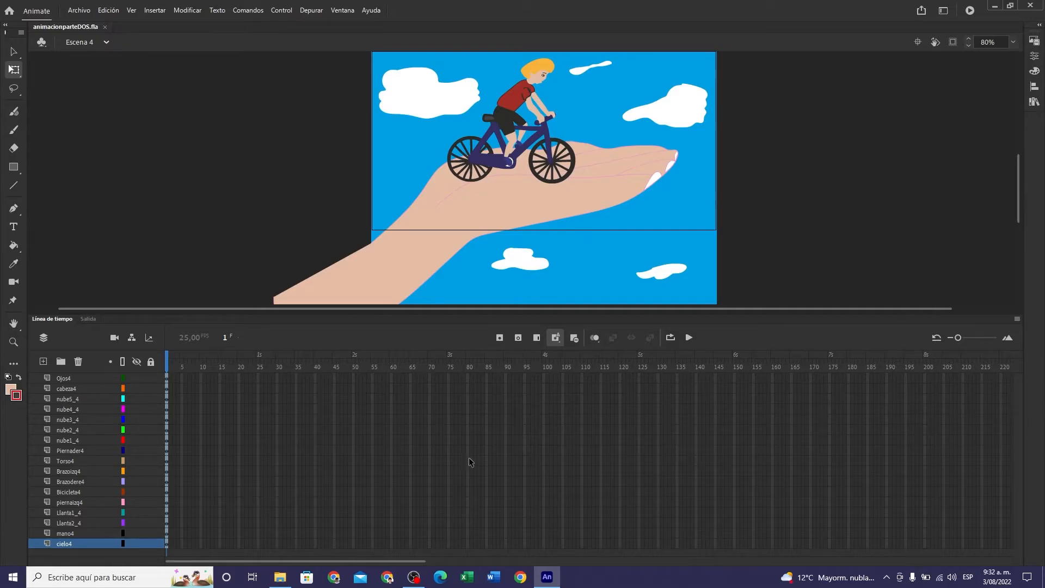
pyautogui.click(167, 378)
pyautogui.click(166, 543)
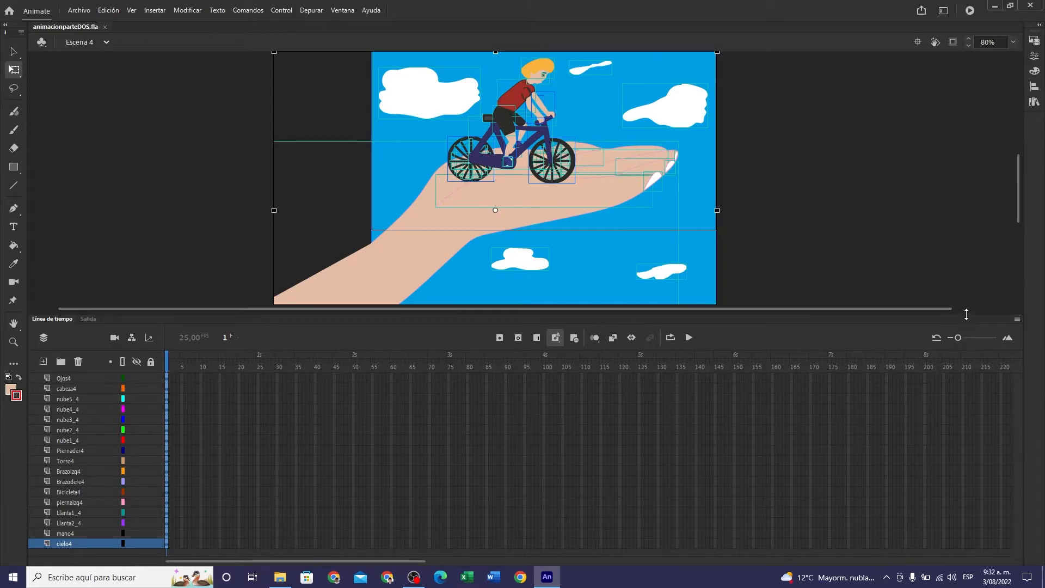
pyautogui.moveTo(967, 314); pyautogui.dragTo(969, 429)
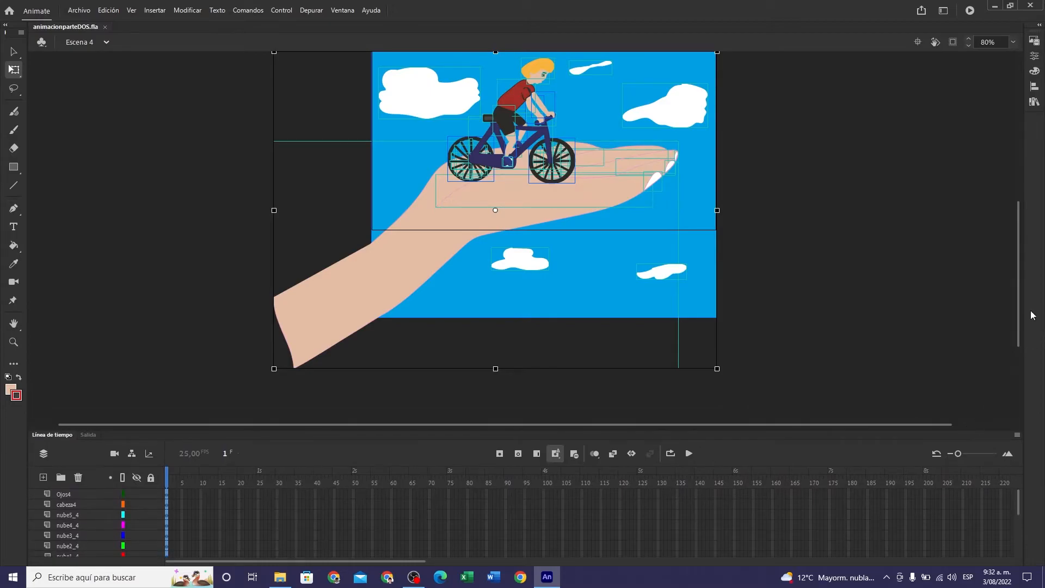
pyautogui.moveTo(1019, 318)
pyautogui.mouseDown()
pyautogui.moveTo(1020, 296)
pyautogui.moveTo(1019, 314)
pyautogui.mouseUp()
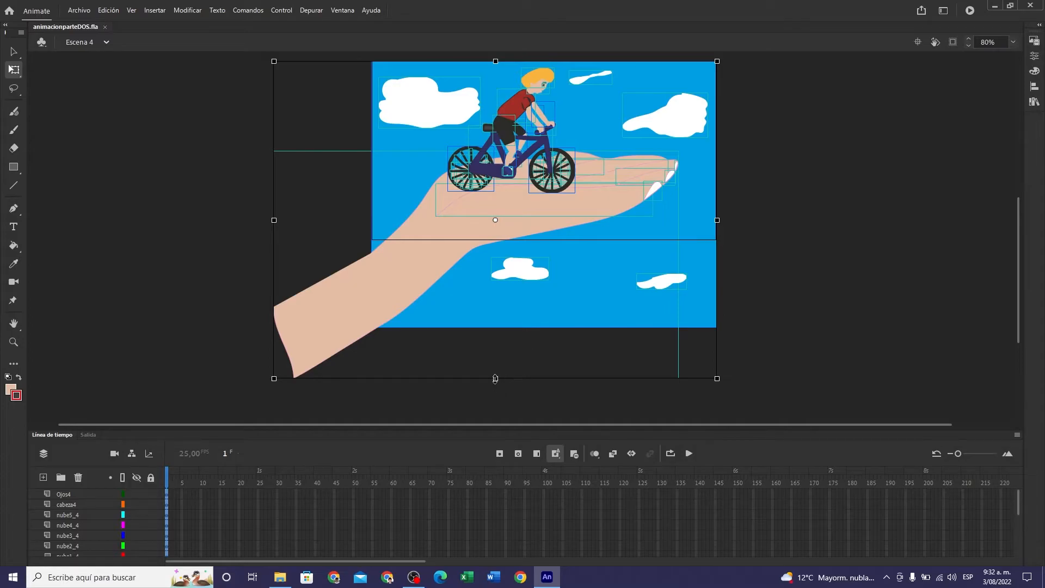
pyautogui.moveTo(496, 378); pyautogui.dragTo(495, 342)
pyautogui.moveTo(576, 270); pyautogui.dragTo(580, 235)
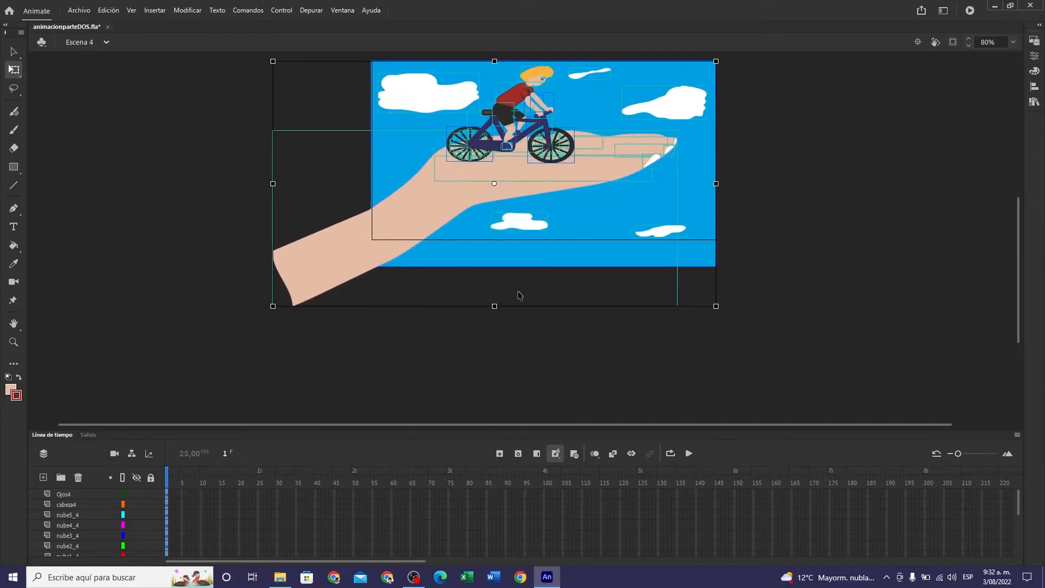
pyautogui.moveTo(495, 306); pyautogui.dragTo(496, 287)
pyautogui.moveTo(588, 211); pyautogui.dragTo(590, 194)
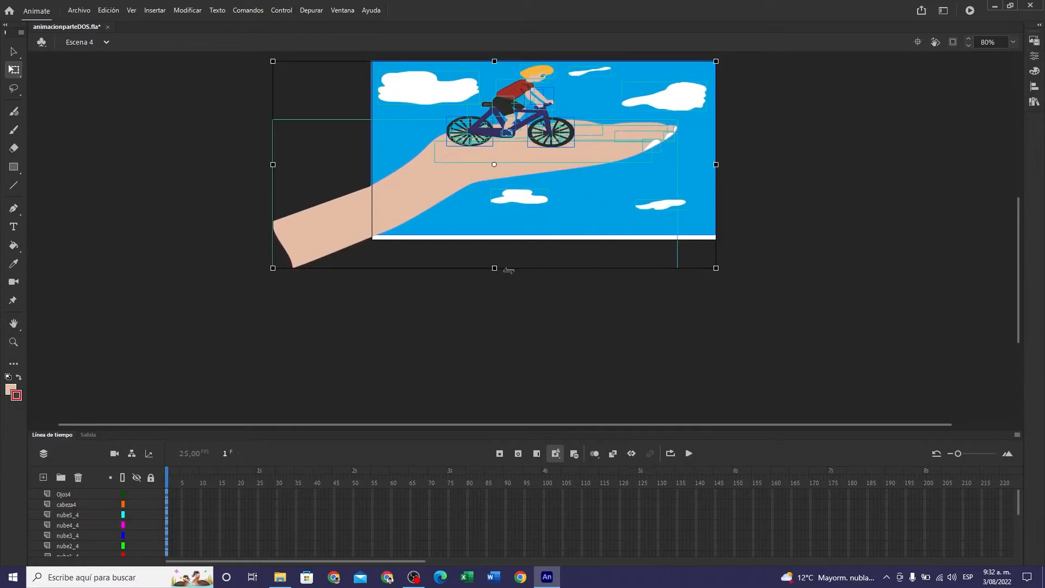
pyautogui.moveTo(495, 269); pyautogui.dragTo(494, 274)
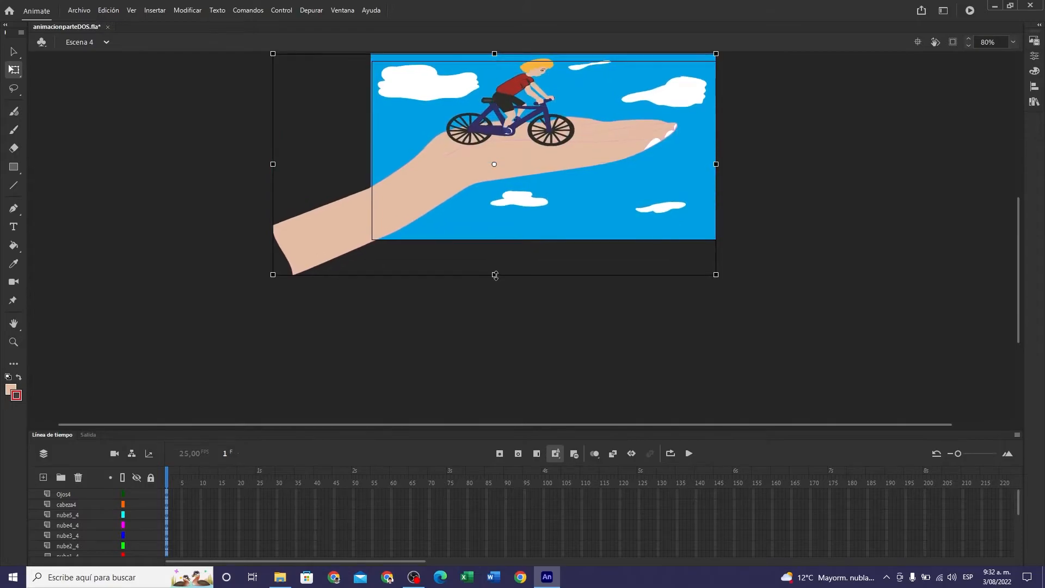
pyautogui.moveTo(612, 196); pyautogui.dragTo(607, 195)
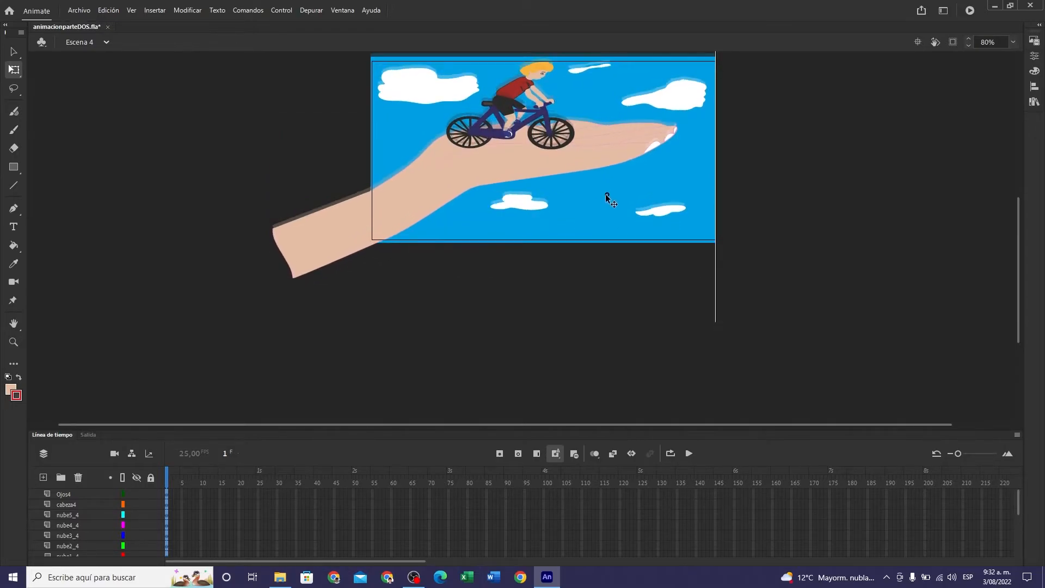
pyautogui.click(790, 274)
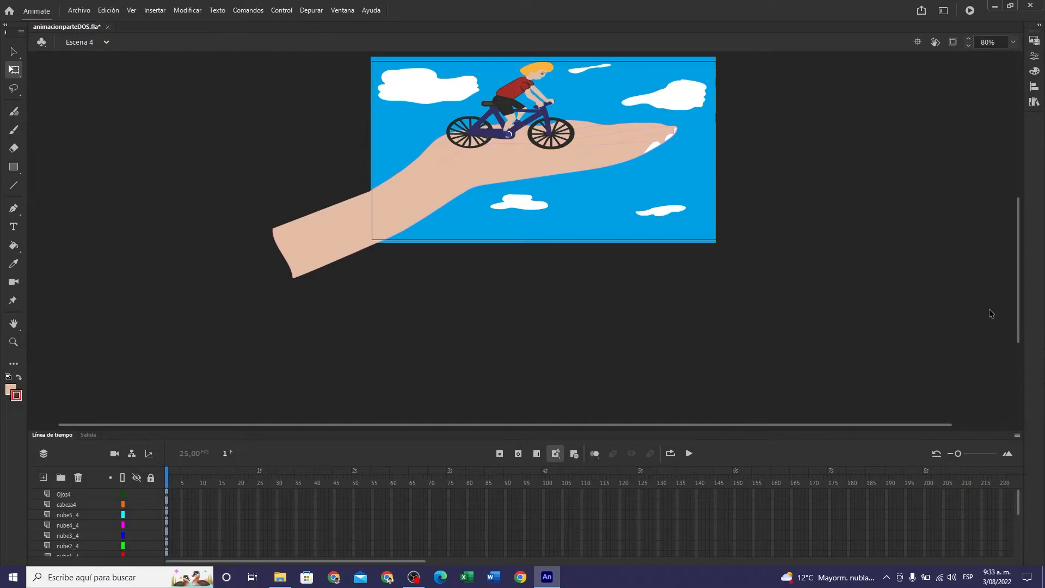
pyautogui.scroll(-2, 1021, 298)
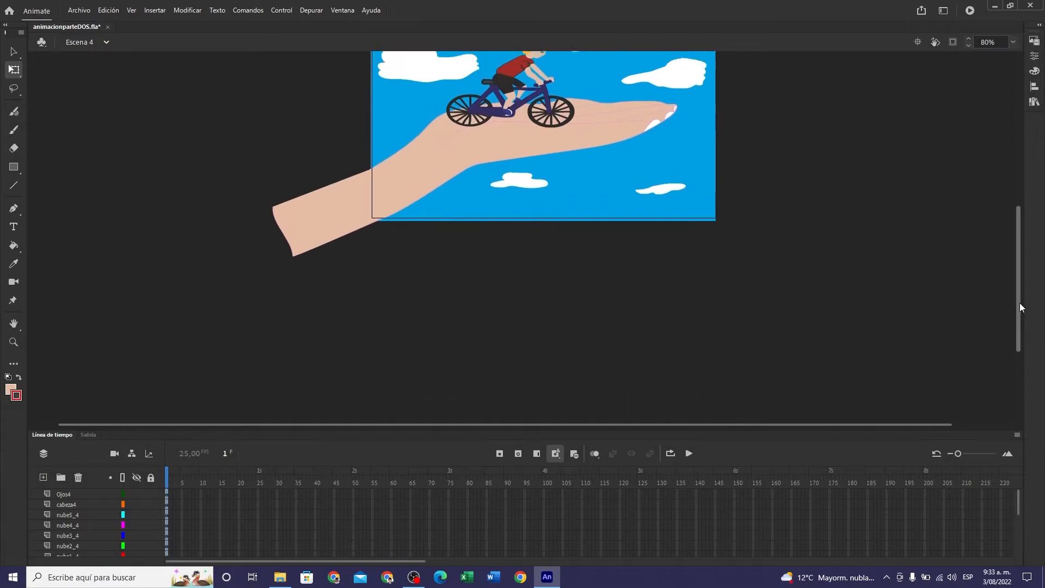
pyautogui.scroll(3, 1019, 302)
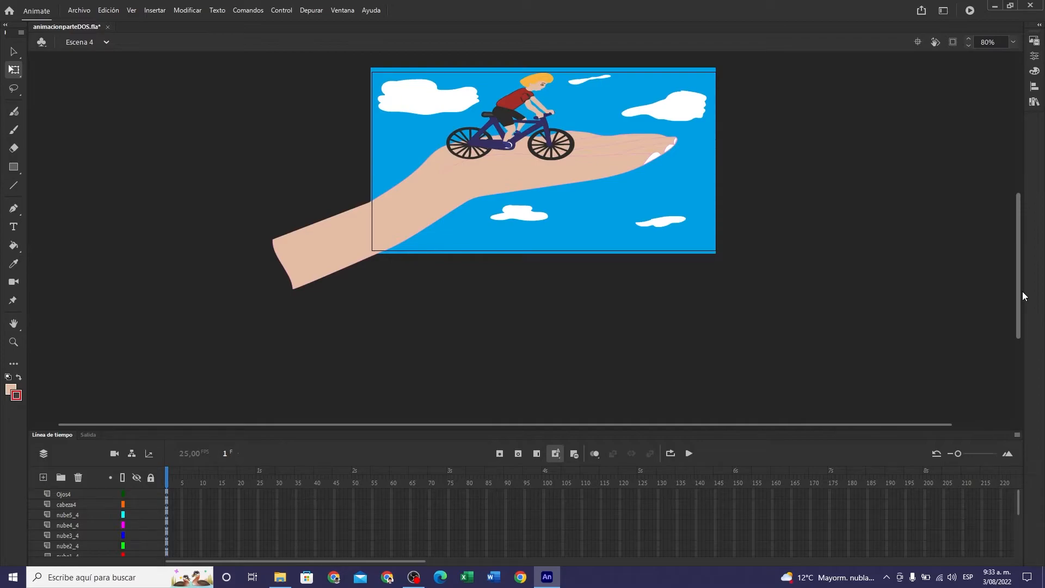
pyautogui.scroll(-3, 1022, 296)
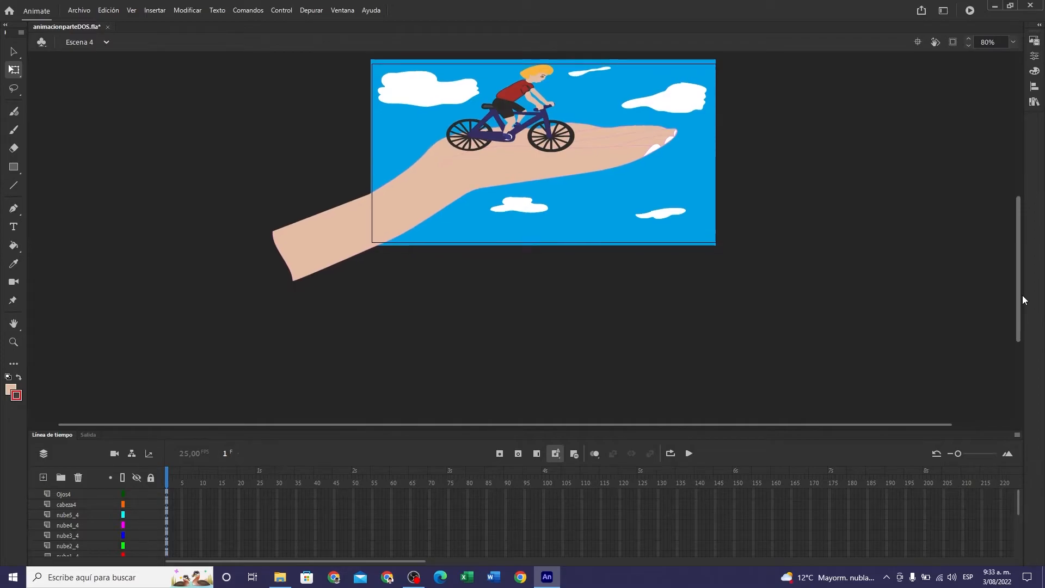
pyautogui.scroll(-2, 1021, 303)
pyautogui.scroll(5, 1021, 300)
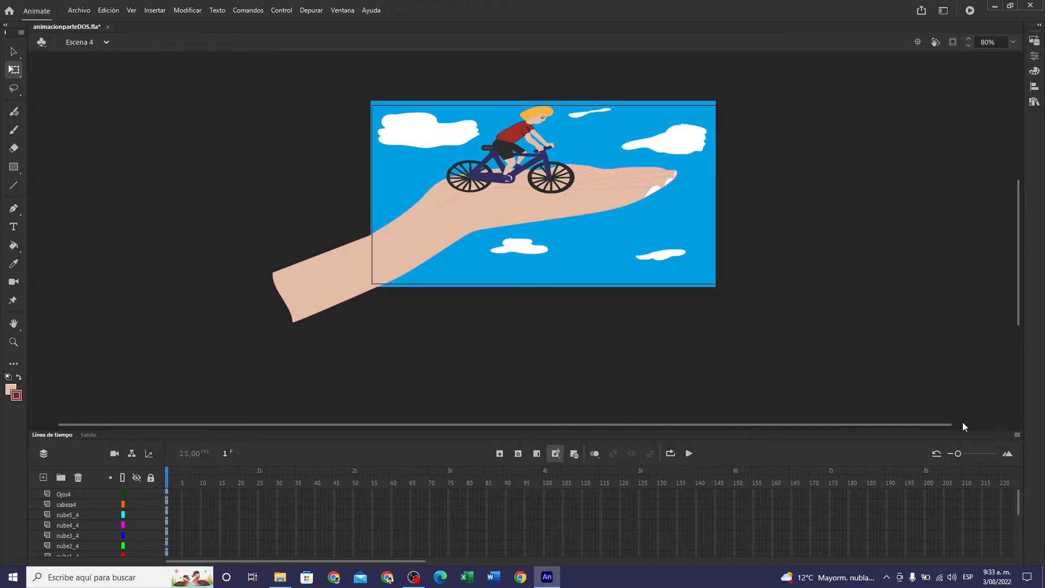
# - Enlarge the timeline to show every Escena 4 layer, and lock nube1_4 through nube5_4 and cielo4
pyautogui.moveTo(962, 431); pyautogui.dragTo(961, 308)
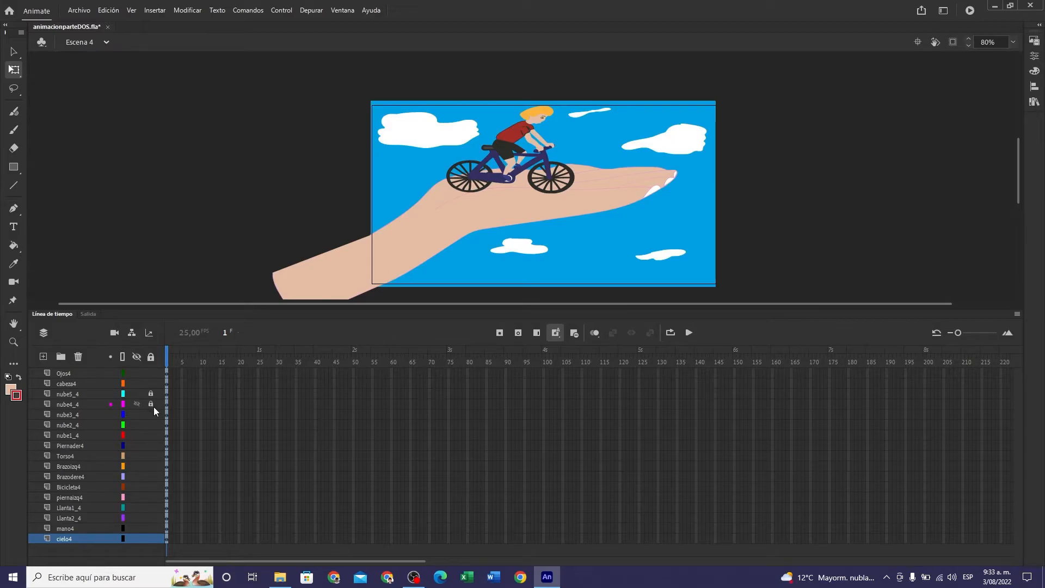
pyautogui.click(150, 435)
pyautogui.click(151, 538)
# - Extend all Escena 4 layers from Ojos4 to cielo4 to frame 100
pyautogui.click(545, 374)
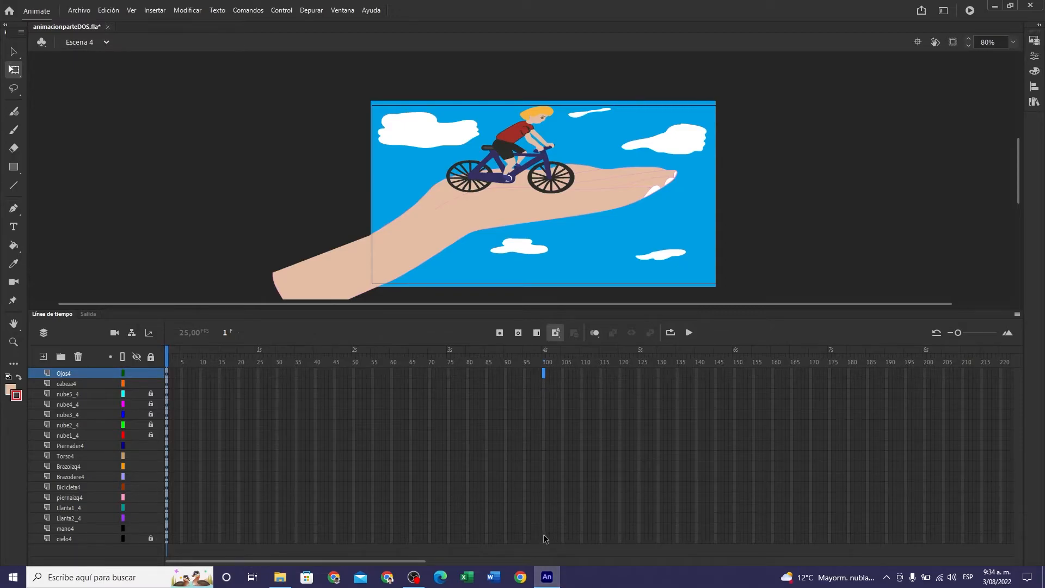
pyautogui.moveTo(544, 540); pyautogui.dragTo(544, 374)
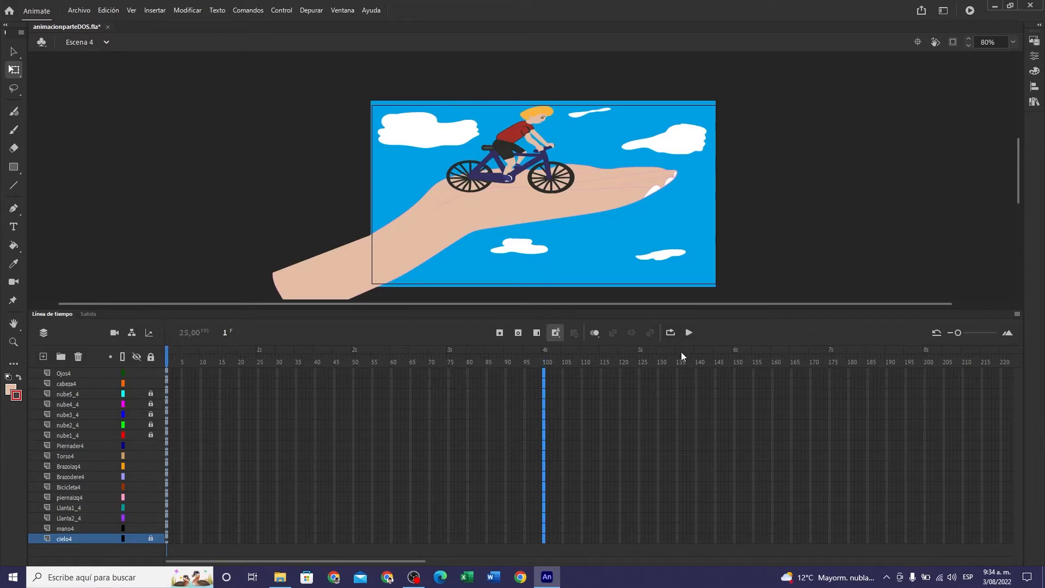
pyautogui.hotkey('ctrl', 'alt', 'a')
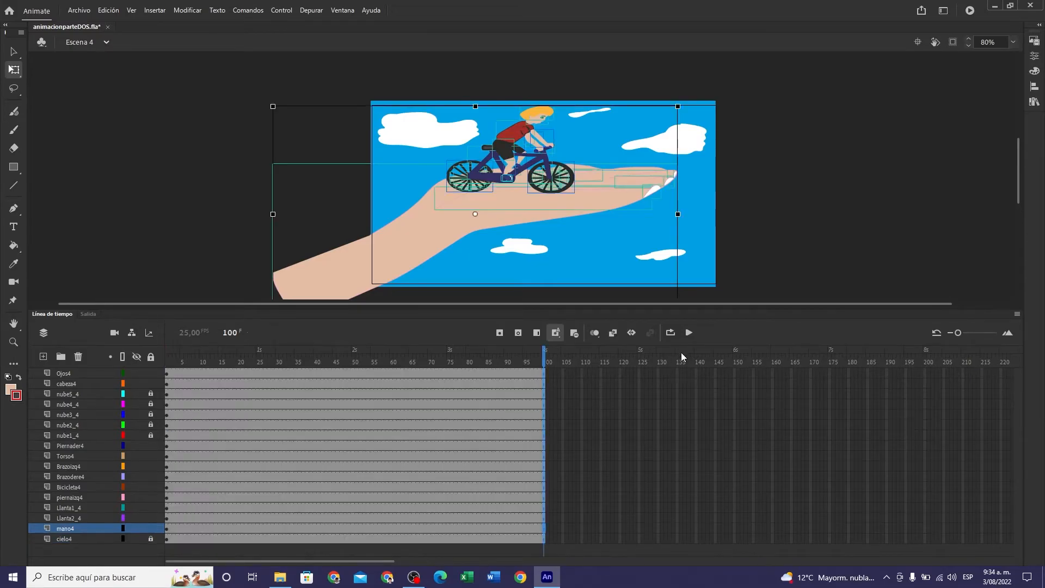
# - Move the frame 1 cyclist, bicycle and hand artwork horizontally to the left until only the fingertips overlap the stage's left edge
pyautogui.click(166, 416)
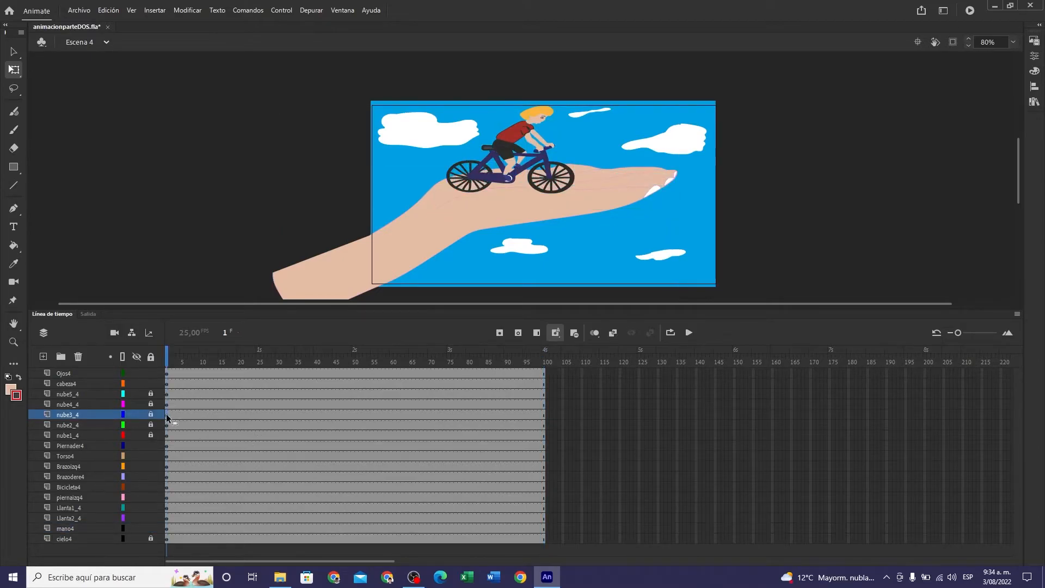
pyautogui.click(166, 373)
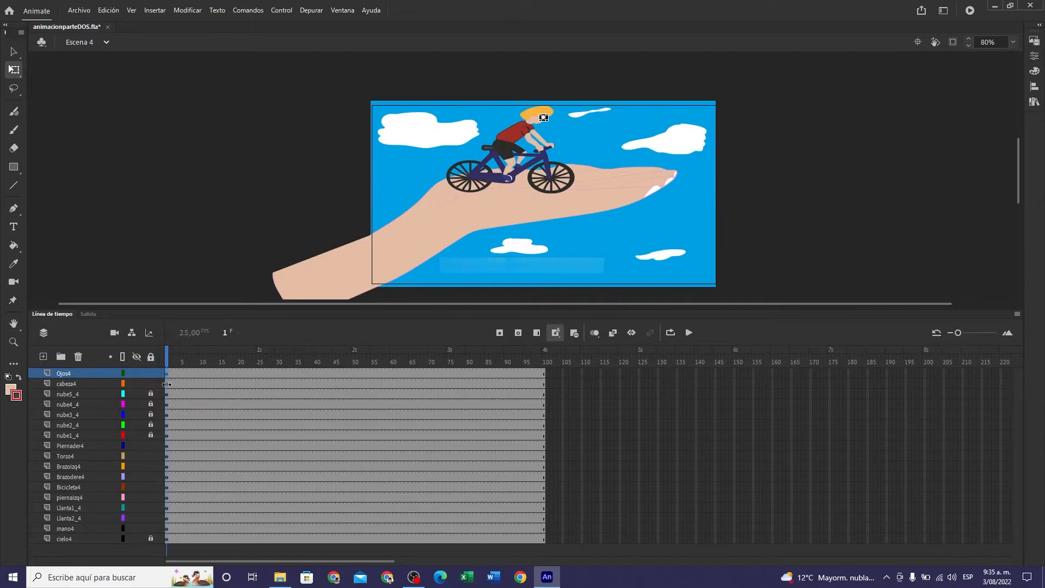
pyautogui.click(166, 384)
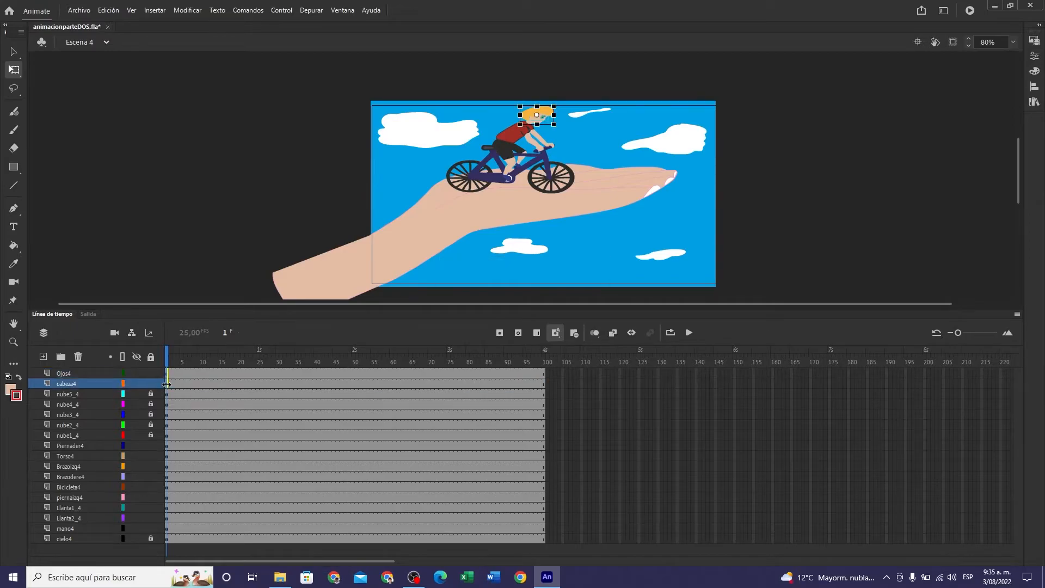
pyautogui.click(167, 446)
pyautogui.click(167, 456)
pyautogui.click(166, 467)
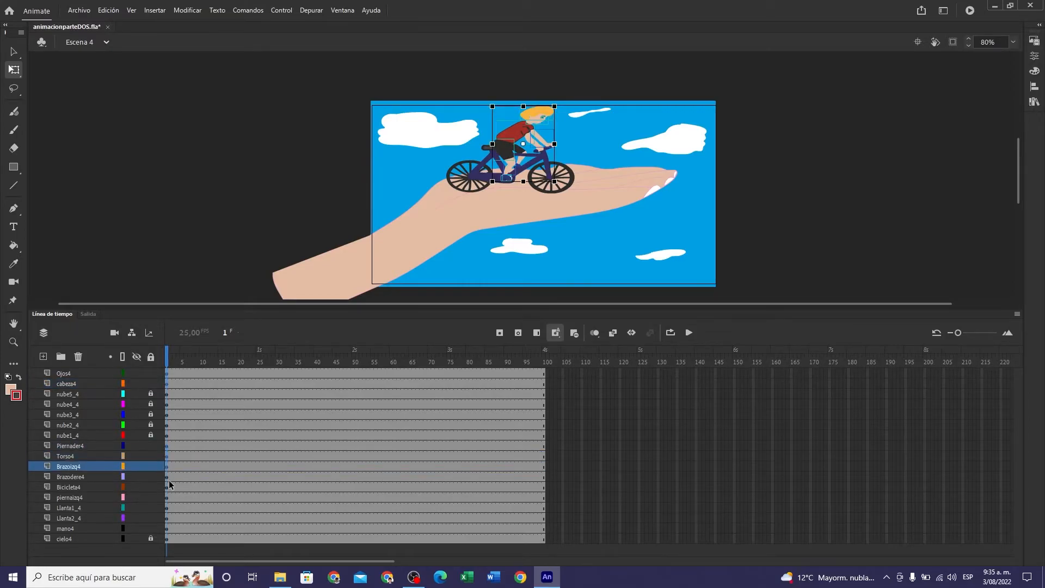
pyautogui.click(167, 477)
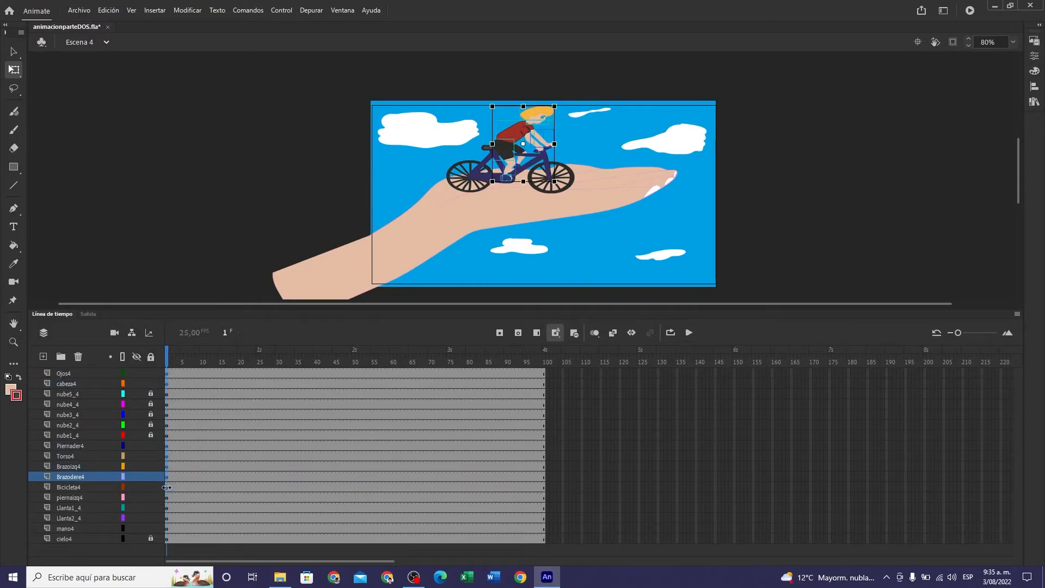
pyautogui.click(167, 487)
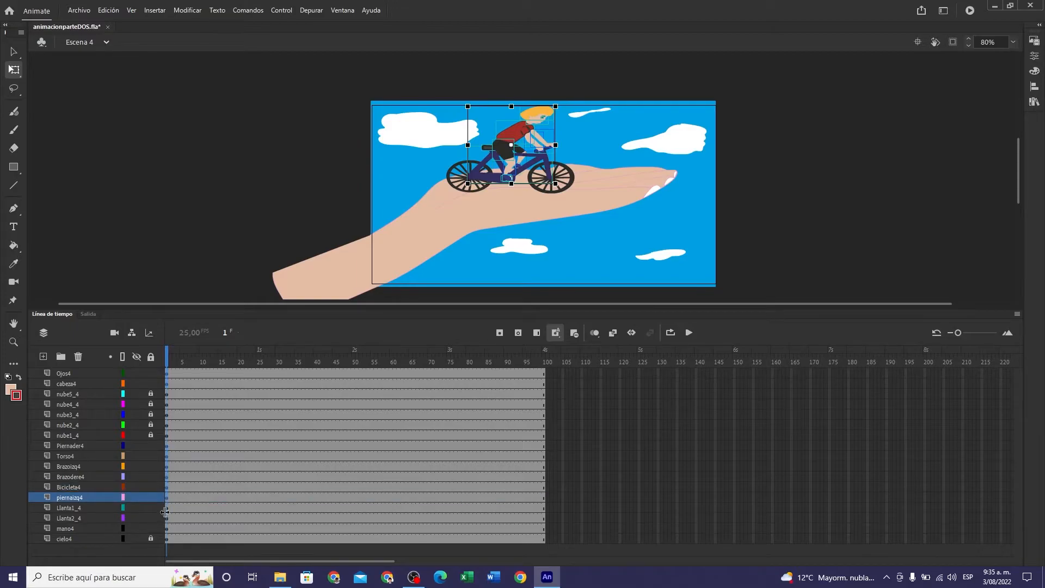
pyautogui.click(166, 508)
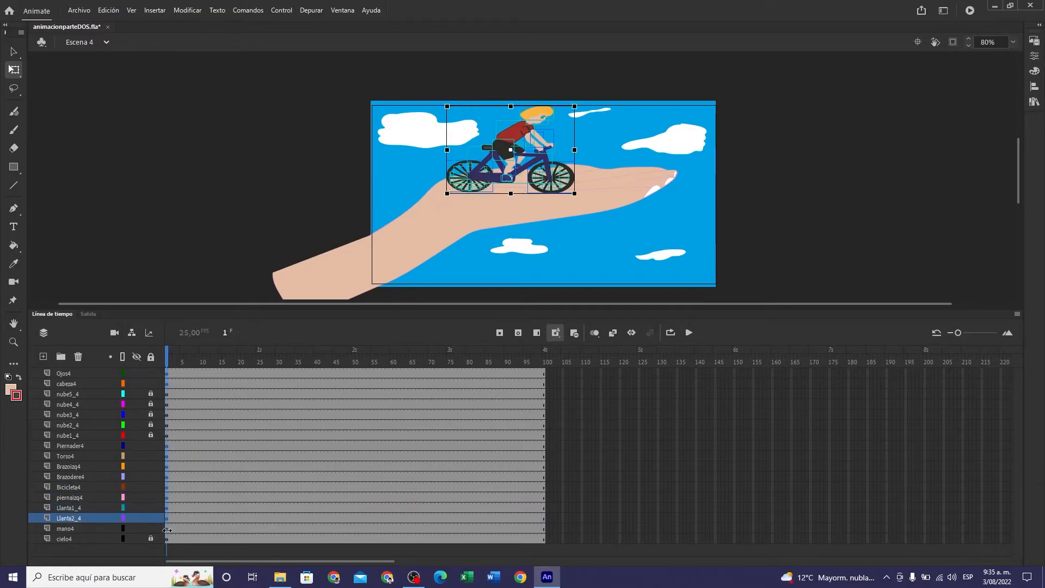
pyautogui.click(166, 528)
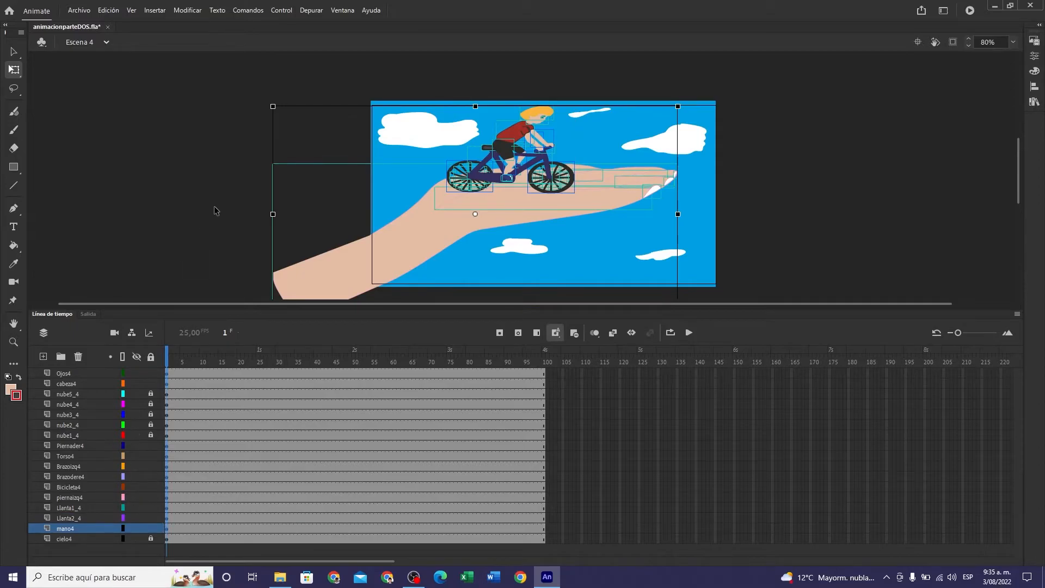
pyautogui.hotkey('shift', 'Left')
pyautogui.hotkey('shift', 'Left')
pyautogui.hotkey('shift', 'Left')
pyautogui.hotkey('shift', 'Left')
pyautogui.hotkey('shift', 'Left')
pyautogui.hotkey('shift', 'Left')
pyautogui.hotkey('shift', 'Left')
pyautogui.hotkey('shift', 'Left')
pyautogui.hotkey('shift', 'Left')
pyautogui.hotkey('shift', 'Left')
pyautogui.hotkey('shift', 'Left')
pyautogui.hotkey('shift', 'Left')
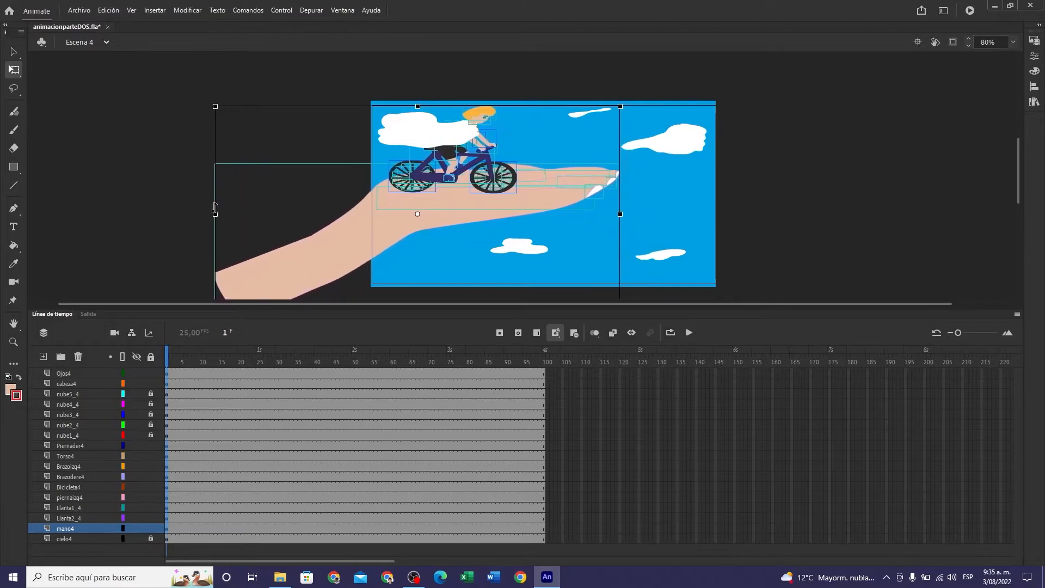
pyautogui.hotkey('shift', 'Left')
pyautogui.hotkey('shift', 'Left')
pyautogui.hotkey('shift', 'Left')
pyautogui.hotkey('shift', 'Left')
pyautogui.hotkey('shift', 'Left')
pyautogui.hotkey('shift', 'Left')
pyautogui.hotkey('shift', 'Left')
pyautogui.hotkey('shift', 'Left')
pyautogui.hotkey('shift', 'Left')
pyautogui.hotkey('shift', 'Left')
pyautogui.hotkey('shift', 'Left')
pyautogui.hotkey('shift', 'Left')
pyautogui.hotkey('shift', 'Left')
pyautogui.hotkey('shift', 'Left')
pyautogui.hotkey('shift', 'Left')
pyautogui.hotkey('shift', 'Left')
pyautogui.hotkey('shift', 'Left')
pyautogui.hotkey('shift', 'Left')
pyautogui.hotkey('shift', 'Left')
pyautogui.hotkey('shift', 'Left')
pyautogui.hotkey('shift', 'Left')
pyautogui.hotkey('shift', 'Left')
pyautogui.hotkey('shift', 'Left')
pyautogui.hotkey('shift', 'Left')
pyautogui.hotkey('shift', 'Left')
pyautogui.hotkey('shift', 'Left')
pyautogui.hotkey('shift', 'Left')
pyautogui.hotkey('shift', 'Left')
pyautogui.hotkey('shift', 'Left')
pyautogui.hotkey('shift', 'Left')
pyautogui.hotkey('shift', 'Left')
pyautogui.hotkey('shift', 'Left')
pyautogui.hotkey('shift', 'Left')
pyautogui.hotkey('shift', 'Left')
pyautogui.hotkey('shift', 'Left')
pyautogui.hotkey('shift', 'Left')
pyautogui.hotkey('shift', 'Left')
pyautogui.hotkey('shift', 'Left')
pyautogui.hotkey('shift', 'Left')
pyautogui.hotkey('shift', 'Left')
pyautogui.hotkey('shift', 'Left')
pyautogui.hotkey('shift', 'Left')
pyautogui.hotkey('shift', 'Left')
pyautogui.hotkey('shift', 'Left')
pyautogui.hotkey('shift', 'Left')
pyautogui.hotkey('shift', 'Left')
pyautogui.hotkey('shift', 'Left')
pyautogui.hotkey('shift', 'Left')
pyautogui.hotkey('shift', 'Left')
pyautogui.press('Left')
pyautogui.press('Left')
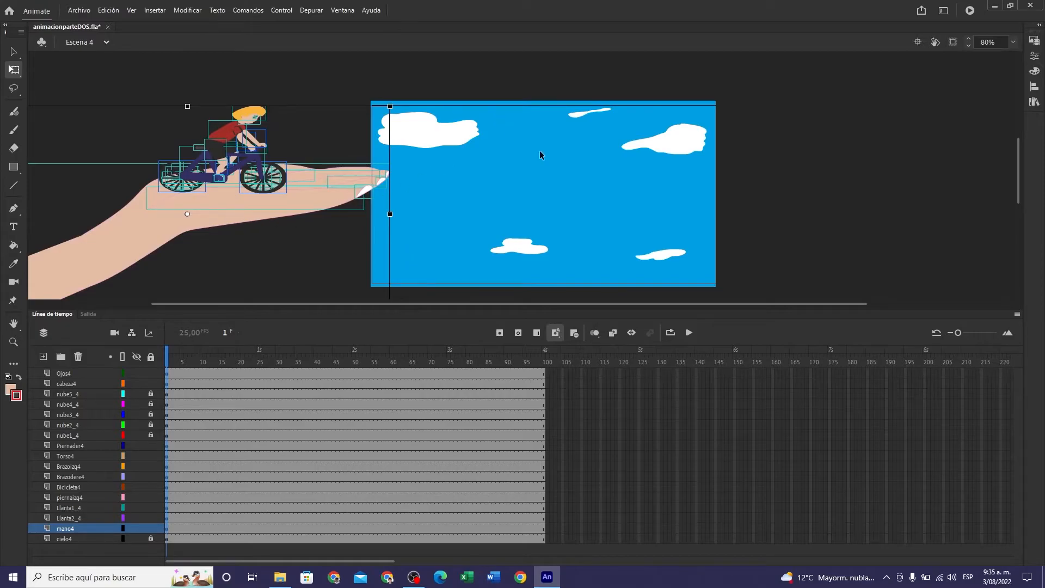
pyautogui.click(859, 145)
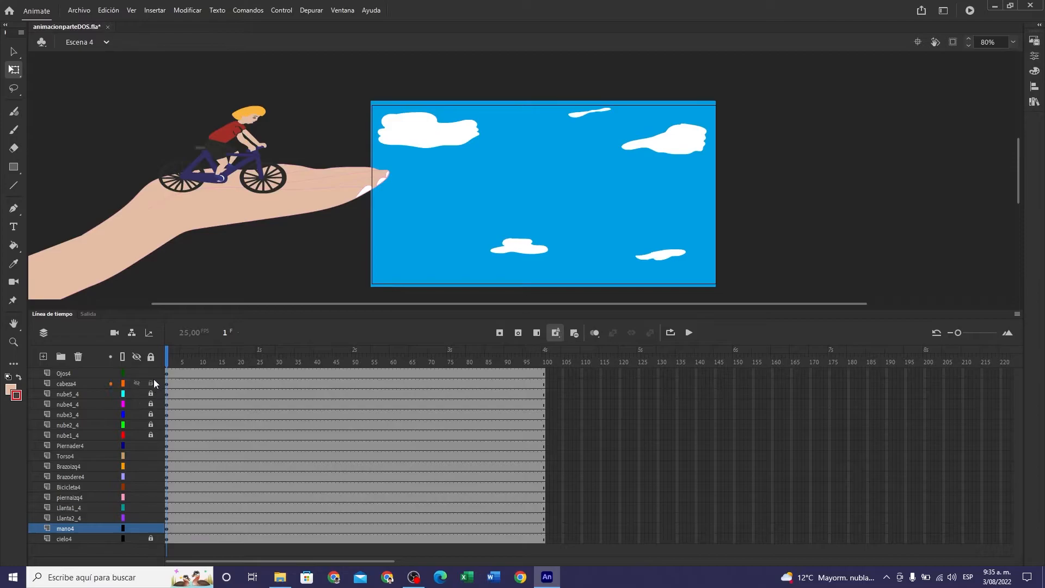
# - Lock the Ojos4, cabeza4 and Piernader4 through mano4 layers, and unlock nube1_4 through nube5_4
pyautogui.moveTo(151, 373); pyautogui.dragTo(152, 397)
pyautogui.click(152, 393)
pyautogui.click(421, 139)
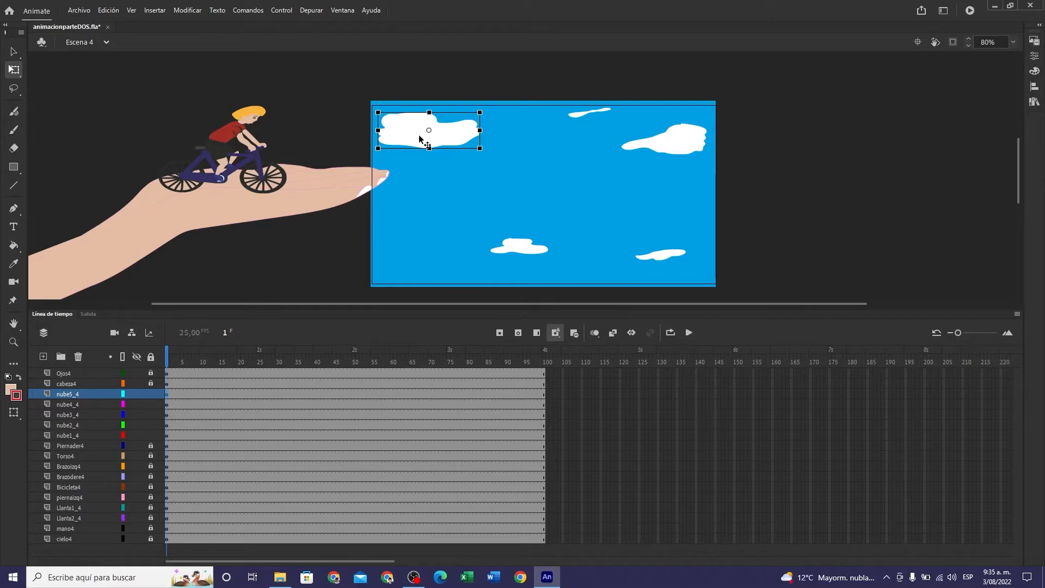
pyautogui.click(328, 102)
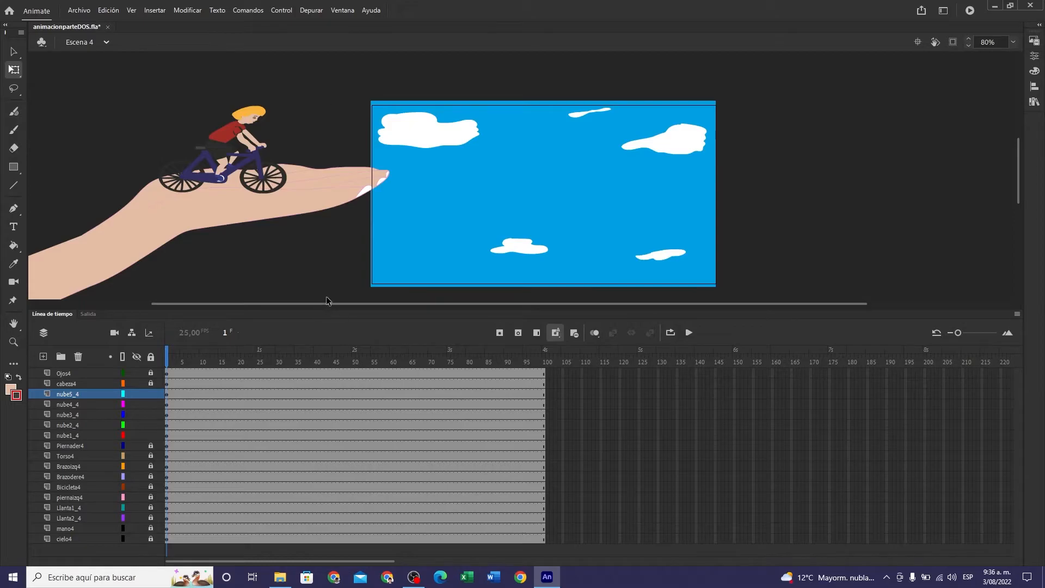
# - Review the layers and artwork of Escena 3 and return to Escena 4
pyautogui.click(107, 42)
pyautogui.click(97, 98)
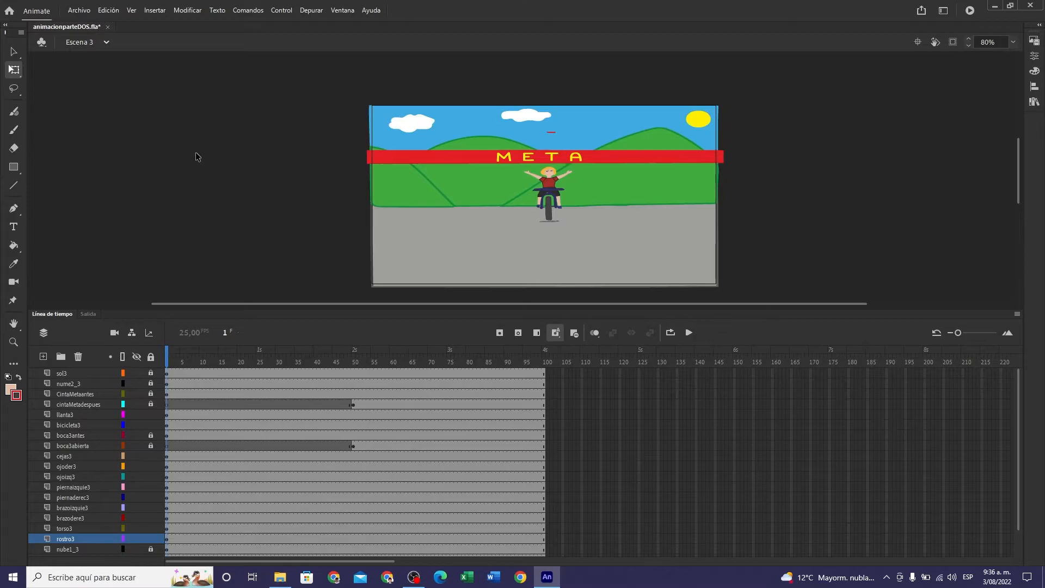
pyautogui.click(106, 41)
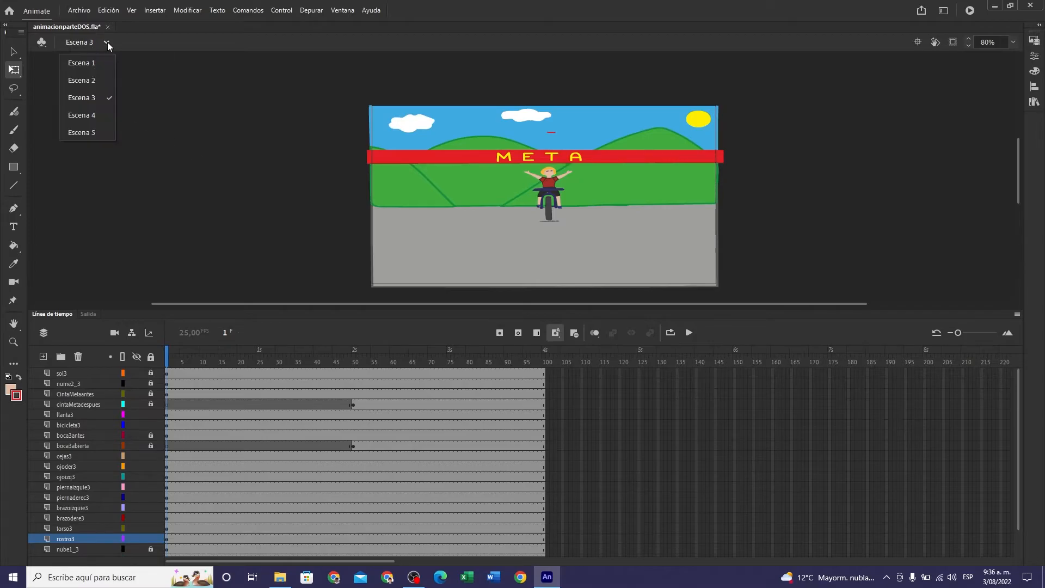
pyautogui.click(93, 115)
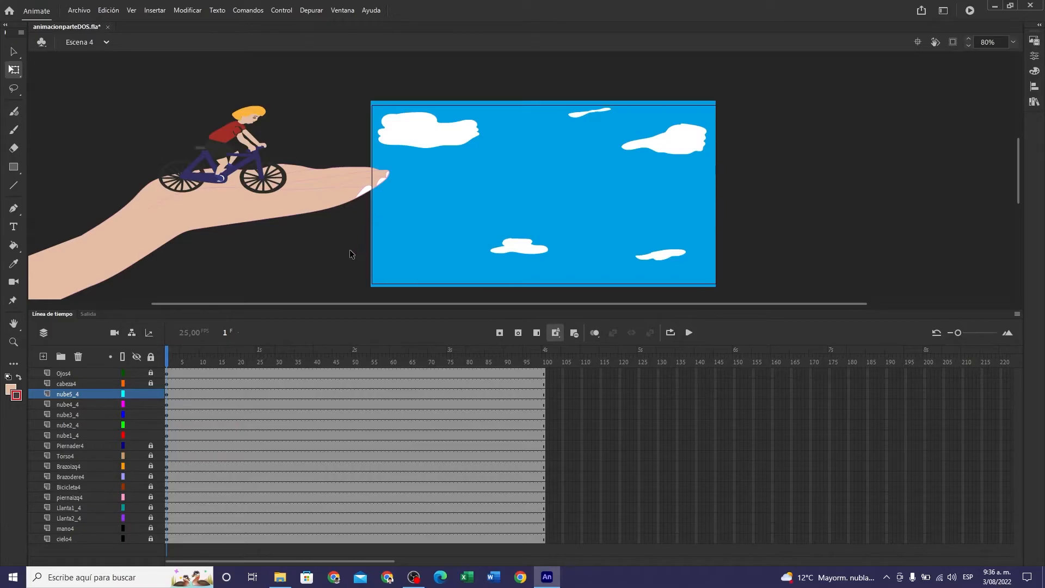
pyautogui.click(449, 128)
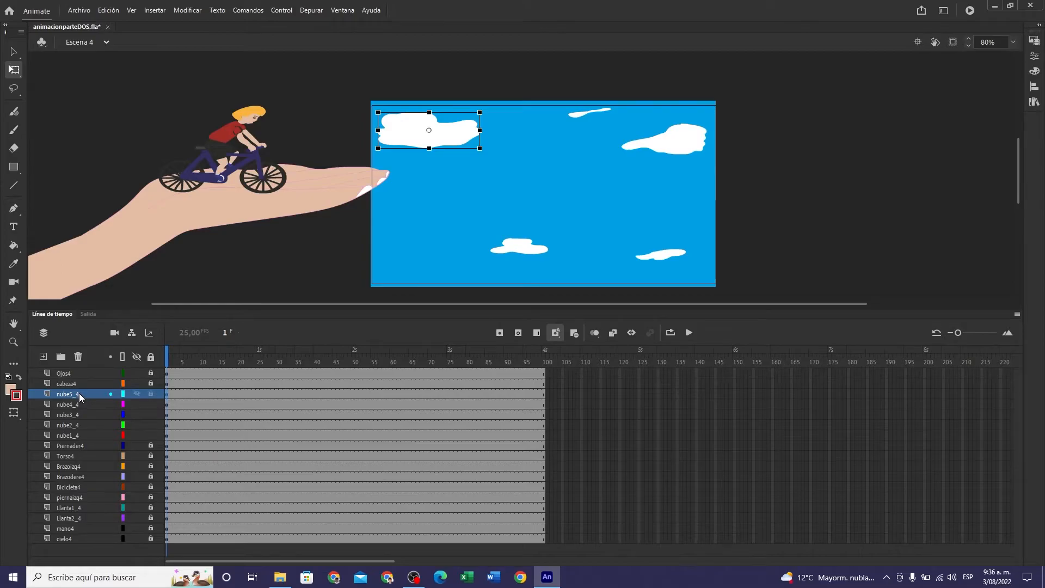
pyautogui.keyDown('ctrl'); pyautogui.click(167, 407); pyautogui.keyUp('ctrl')
pyautogui.keyDown('ctrl'); pyautogui.click(167, 414); pyautogui.keyUp('ctrl')
pyautogui.keyDown('ctrl'); pyautogui.click(165, 423); pyautogui.keyUp('ctrl')
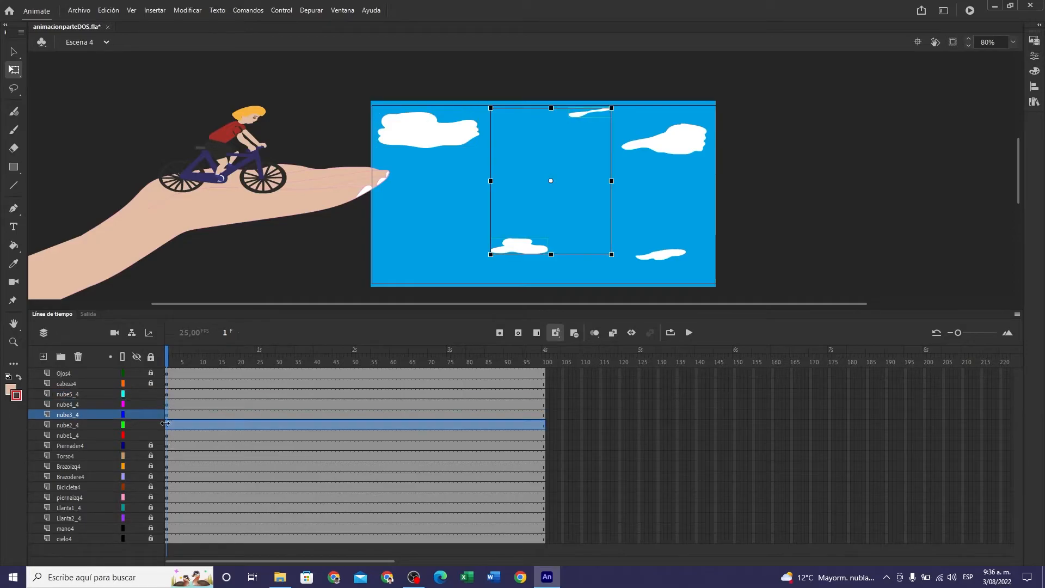
pyautogui.keyDown('ctrl'); pyautogui.click(165, 435); pyautogui.keyUp('ctrl')
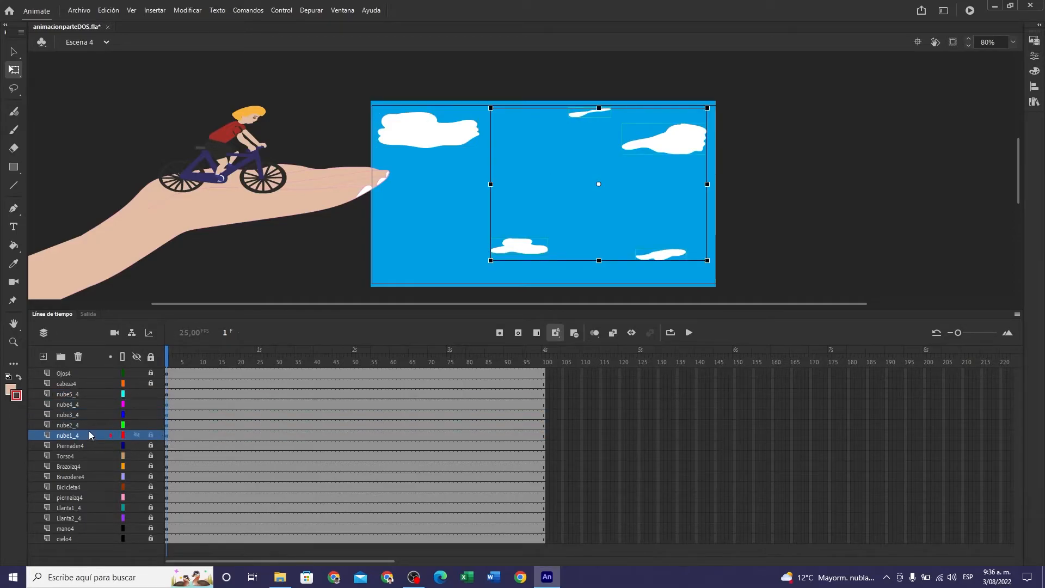
# - Move the layers nube5_4, nube4_4, nube3_4, nube2_4 and nube1_4, in that order, between mano4 and cielo4
pyautogui.keyDown('ctrl'); pyautogui.click(166, 393); pyautogui.keyUp('ctrl')
pyautogui.moveTo(90, 394); pyautogui.dragTo(83, 529)
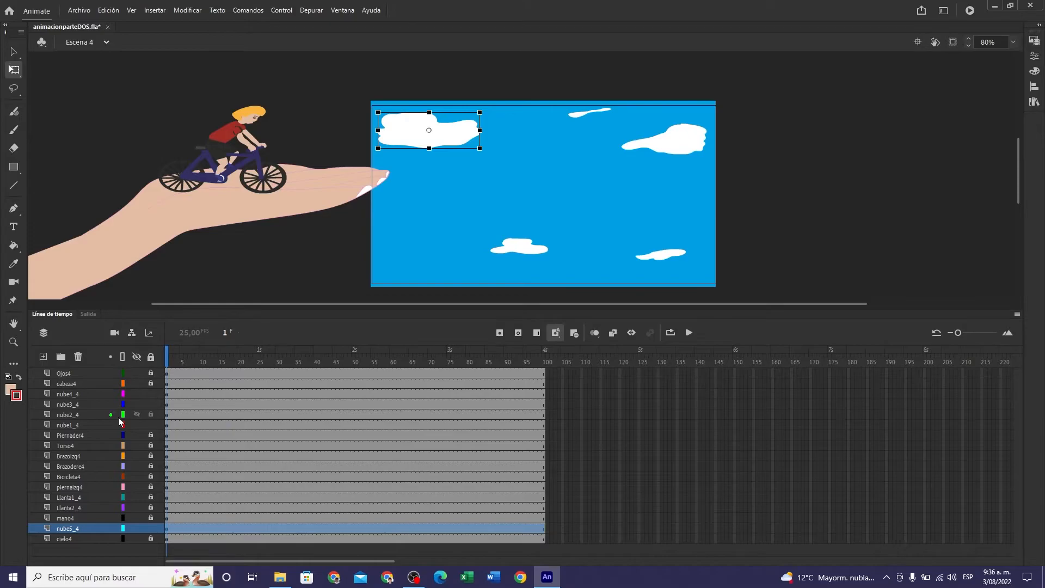
pyautogui.click(73, 395)
pyautogui.moveTo(70, 393); pyautogui.dragTo(71, 531)
pyautogui.moveTo(74, 394); pyautogui.dragTo(74, 527)
pyautogui.moveTo(68, 391); pyautogui.dragTo(66, 530)
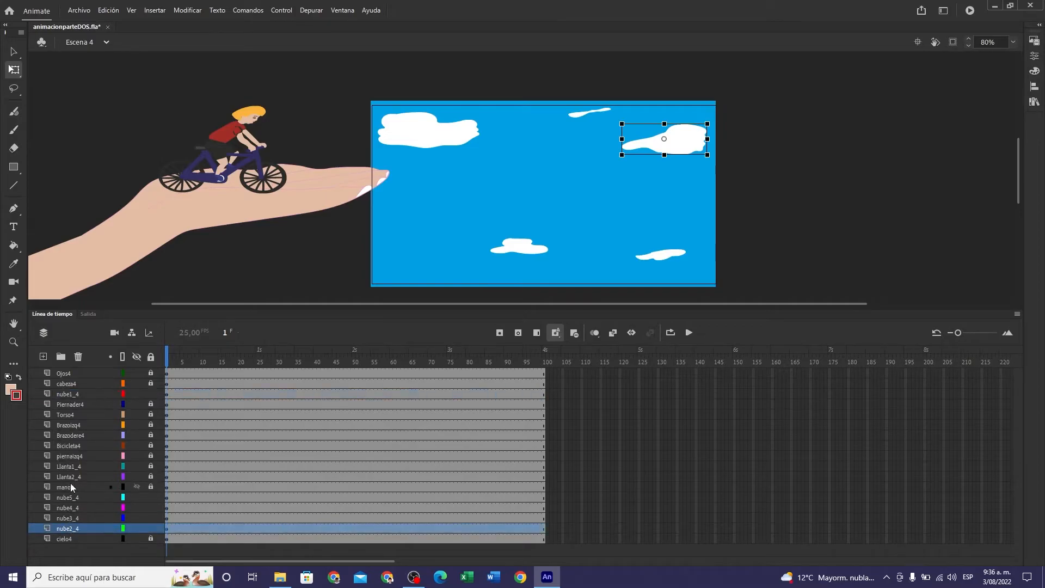
pyautogui.moveTo(70, 394); pyautogui.dragTo(69, 529)
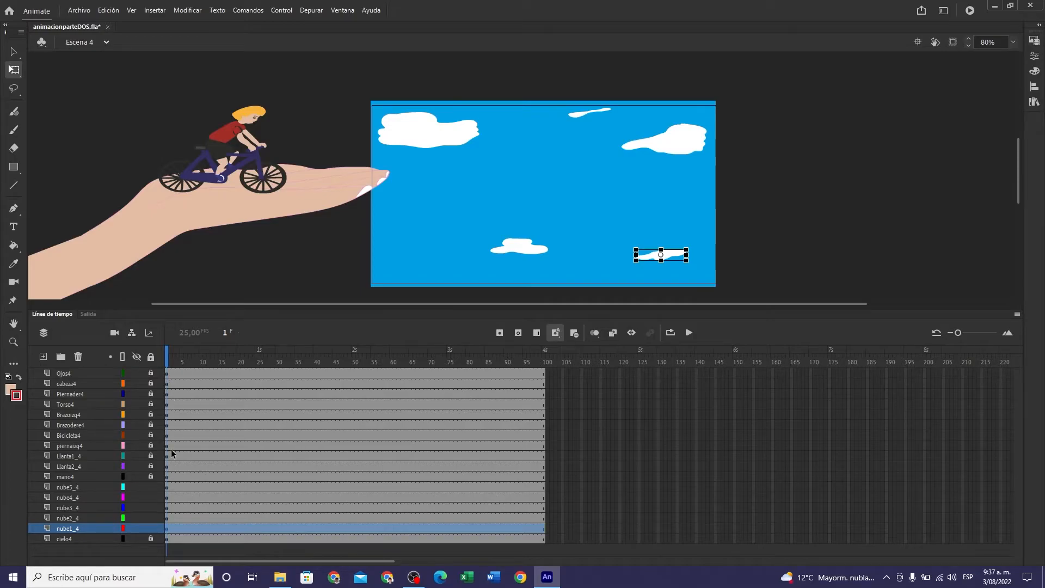
# - Lock the five nube layers while keeping cielo4 locked, and unlock all layers from Ojos4 to mano4
pyautogui.moveTo(150, 487); pyautogui.dragTo(155, 538)
pyautogui.click(151, 372)
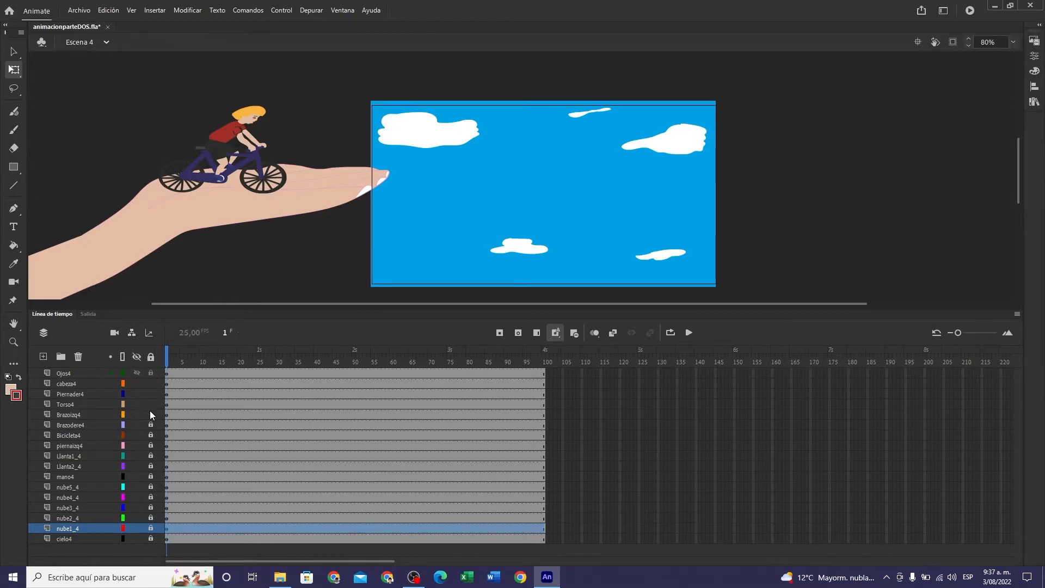
pyautogui.moveTo(149, 441); pyautogui.dragTo(151, 454)
pyautogui.click(166, 375)
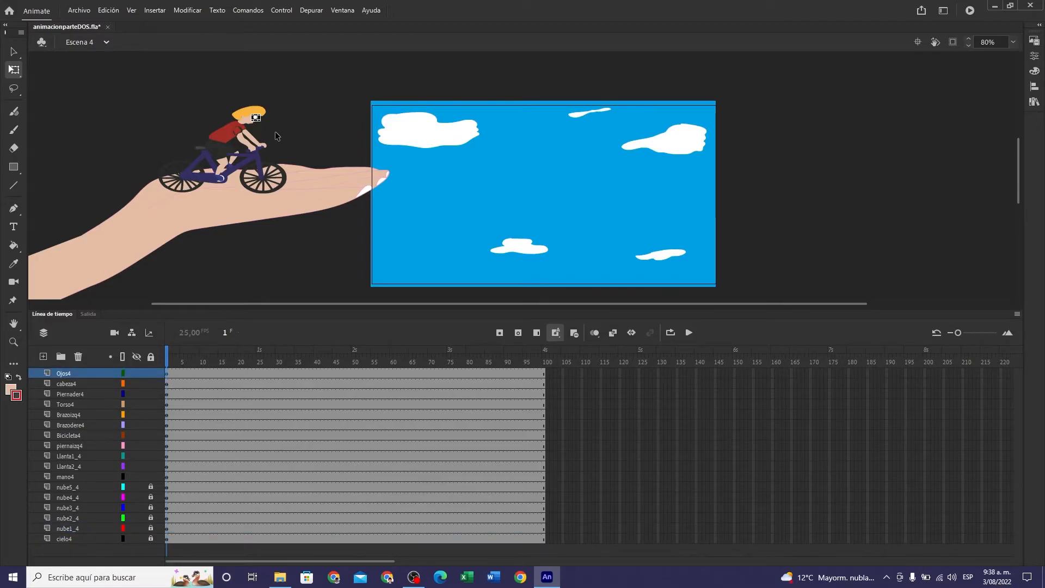
pyautogui.scroll(3, 228, 101)
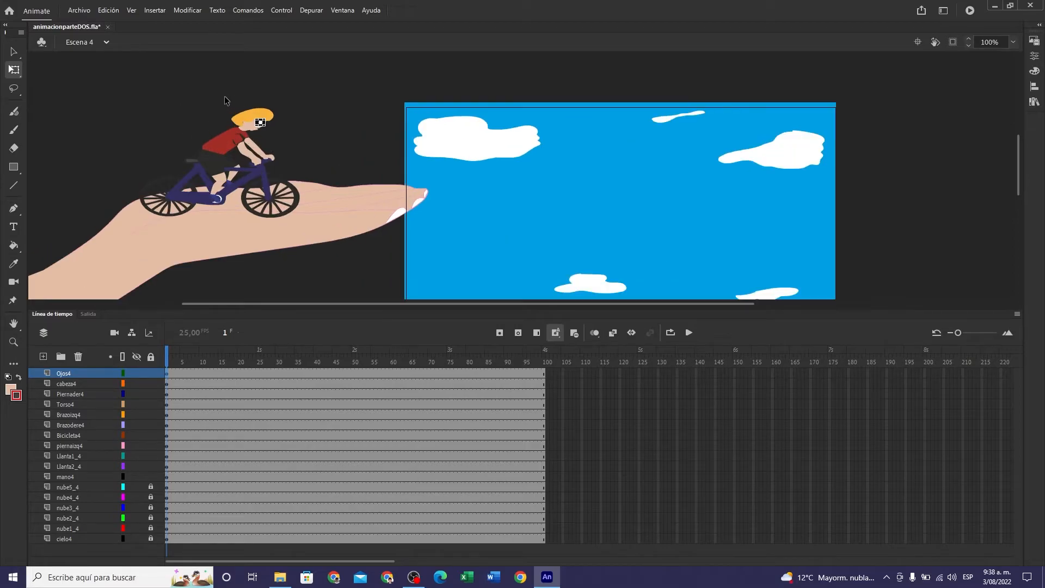
pyautogui.scroll(4, 230, 118)
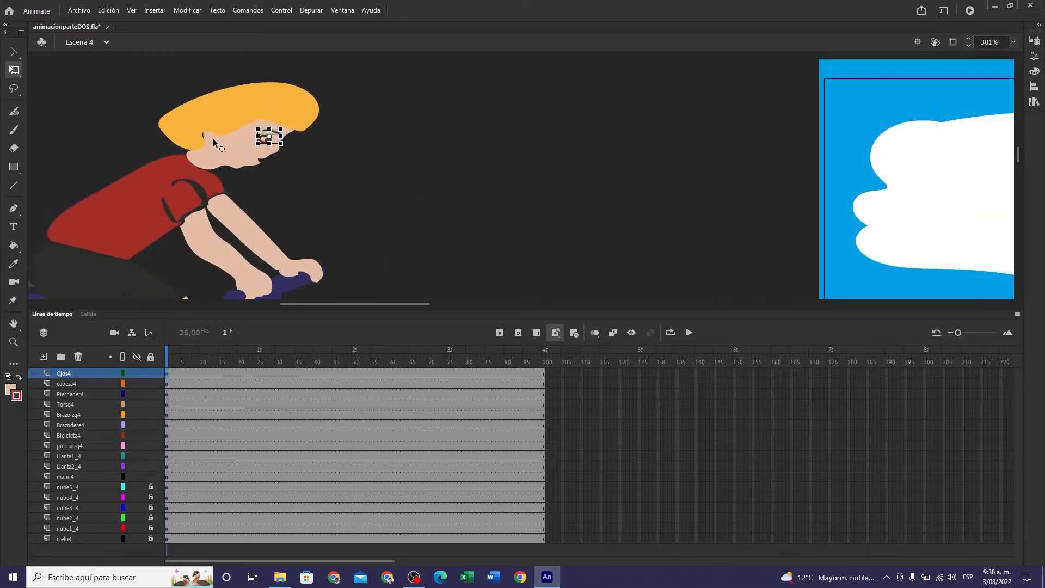
pyautogui.scroll(2, 210, 140)
pyautogui.scroll(2, 291, 140)
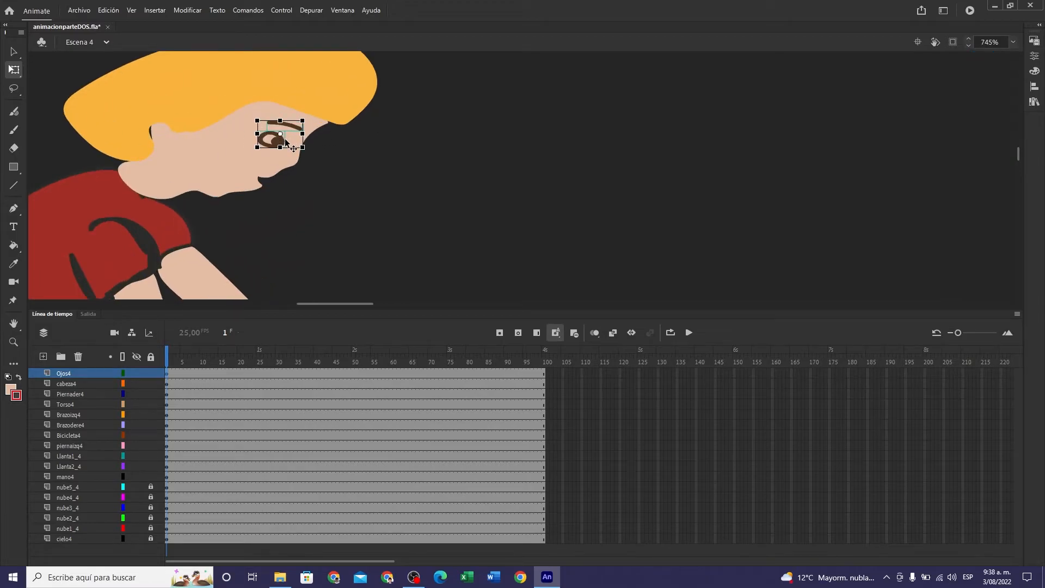
pyautogui.click(185, 11)
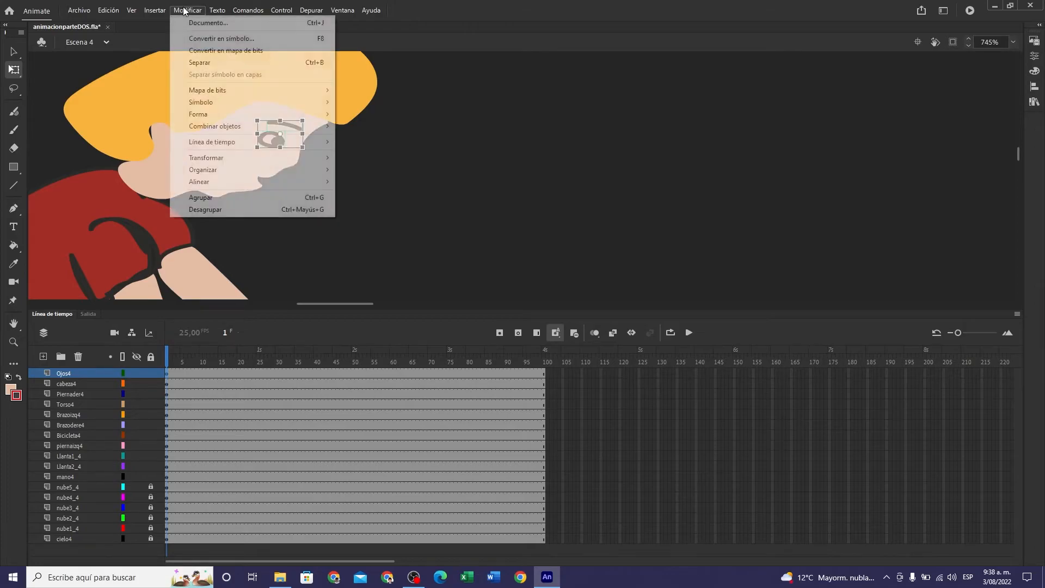
pyautogui.click(203, 39)
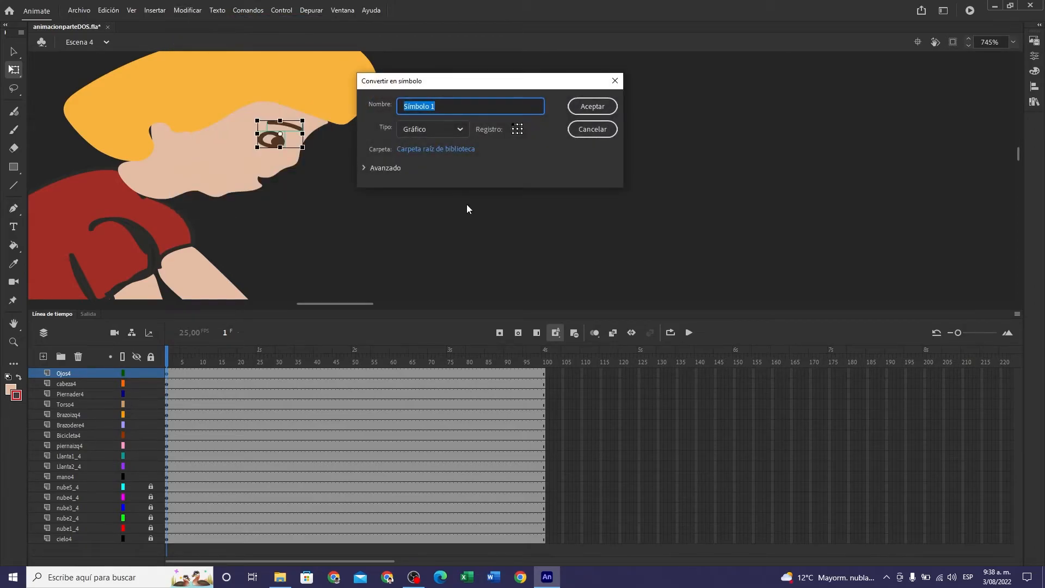
pyautogui.write('OJODER')
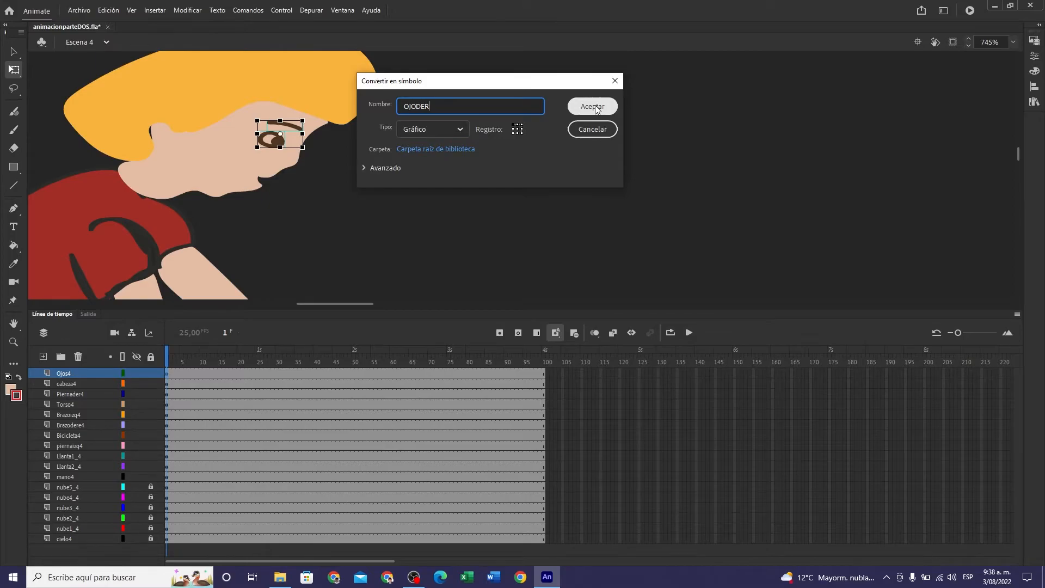
pyautogui.click(596, 128)
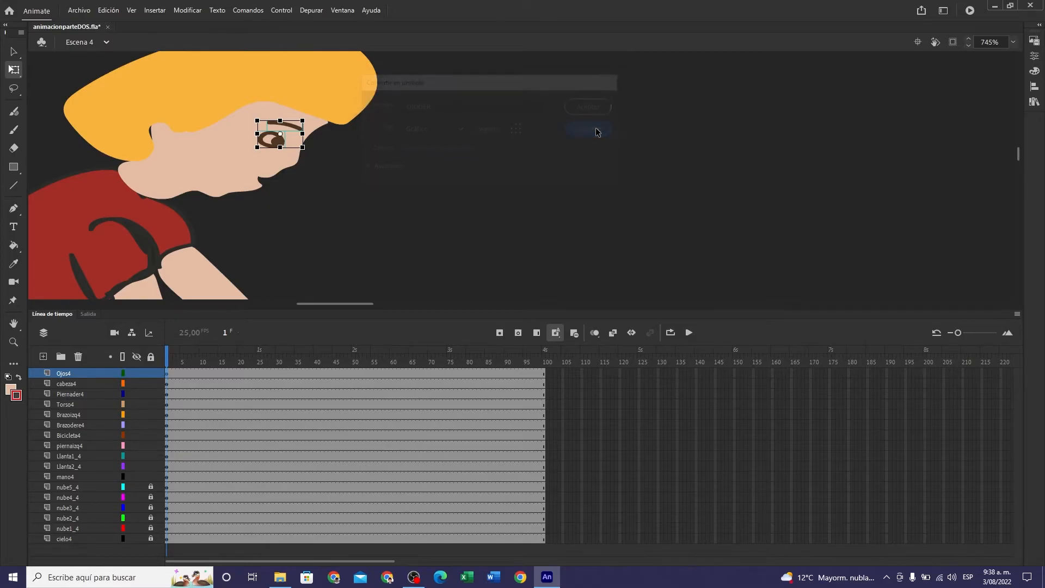
pyautogui.click(498, 195)
# - Check the eye and eyebrow as separate objects on Ojos4 and look through the library's symbol list
pyautogui.click(263, 140)
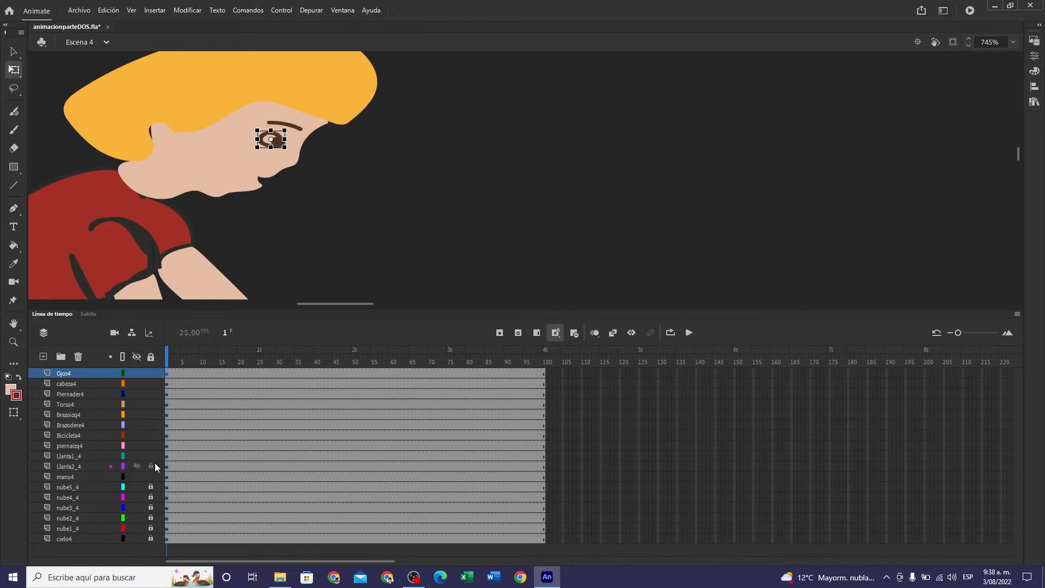
pyautogui.click(295, 127)
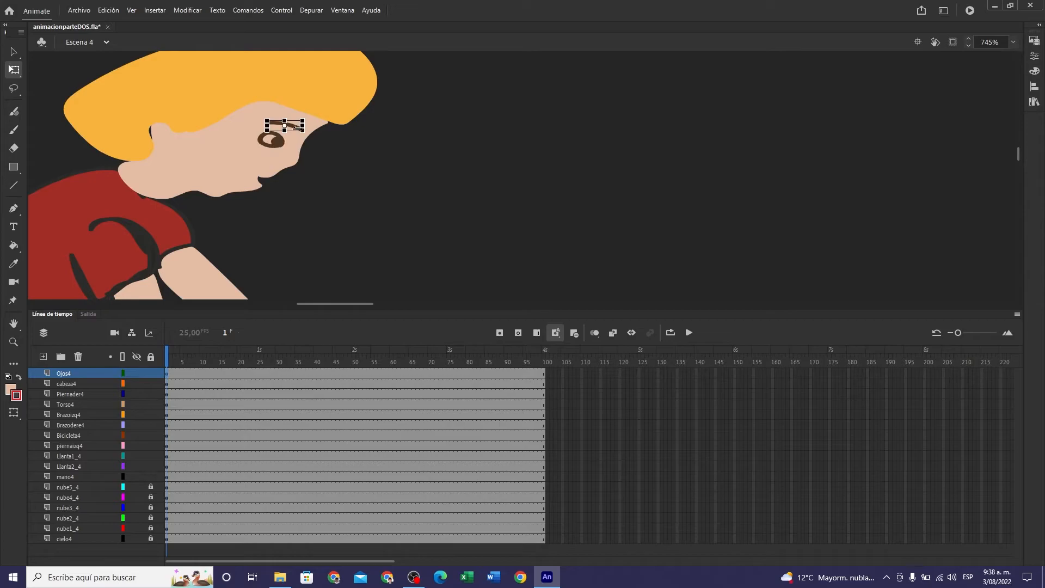
pyautogui.click(166, 372)
pyautogui.click(384, 174)
pyautogui.click(1034, 102)
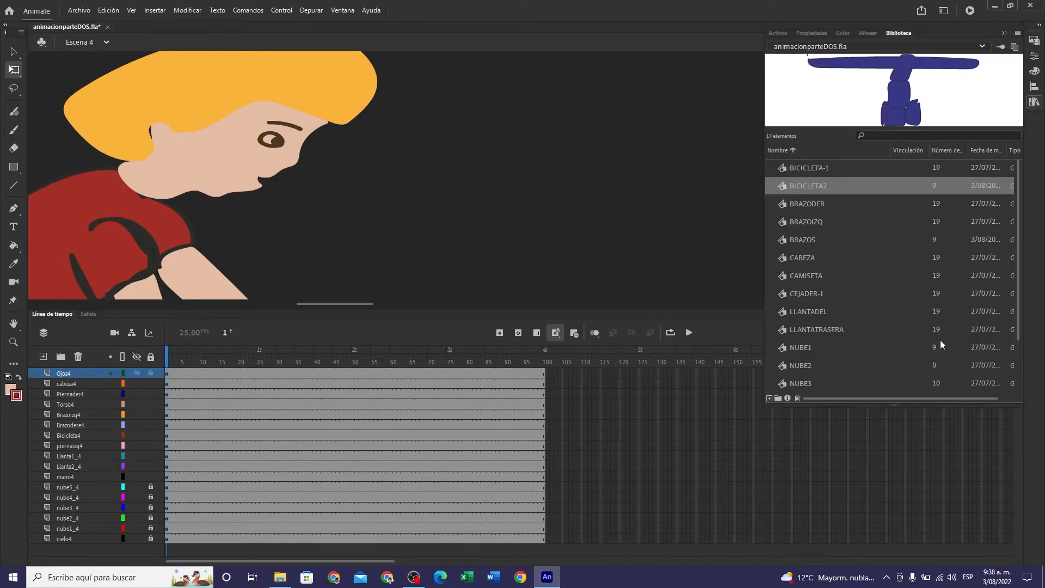
pyautogui.moveTo(1018, 276); pyautogui.dragTo(1017, 356)
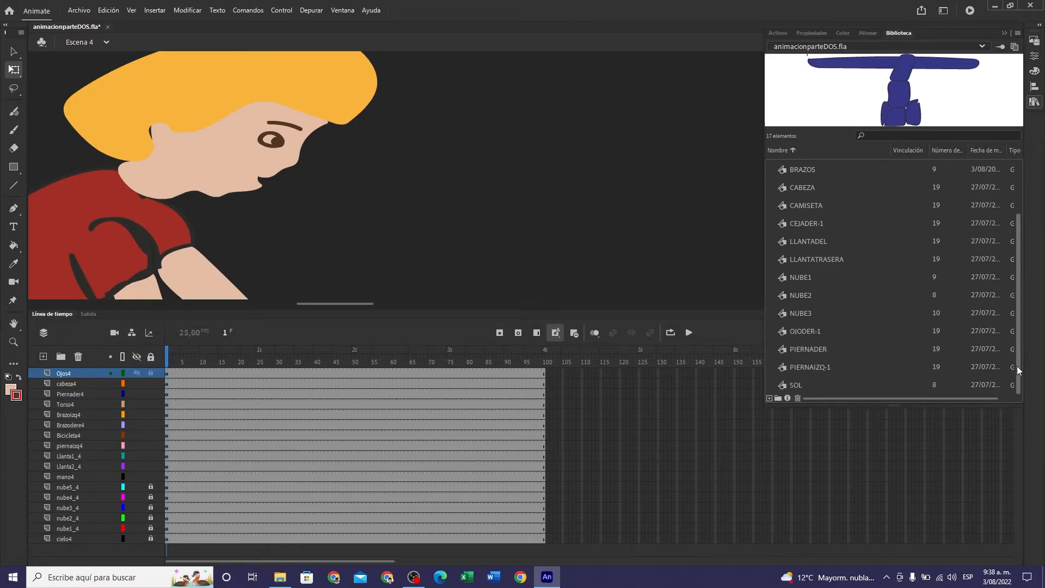
pyautogui.scroll(3, 1017, 366)
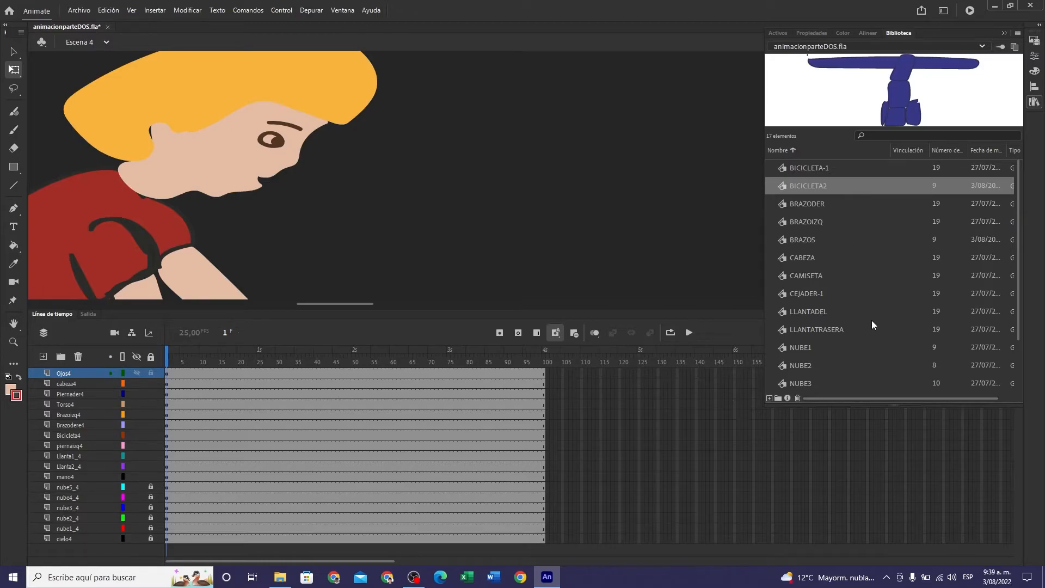
pyautogui.scroll(-2, 872, 321)
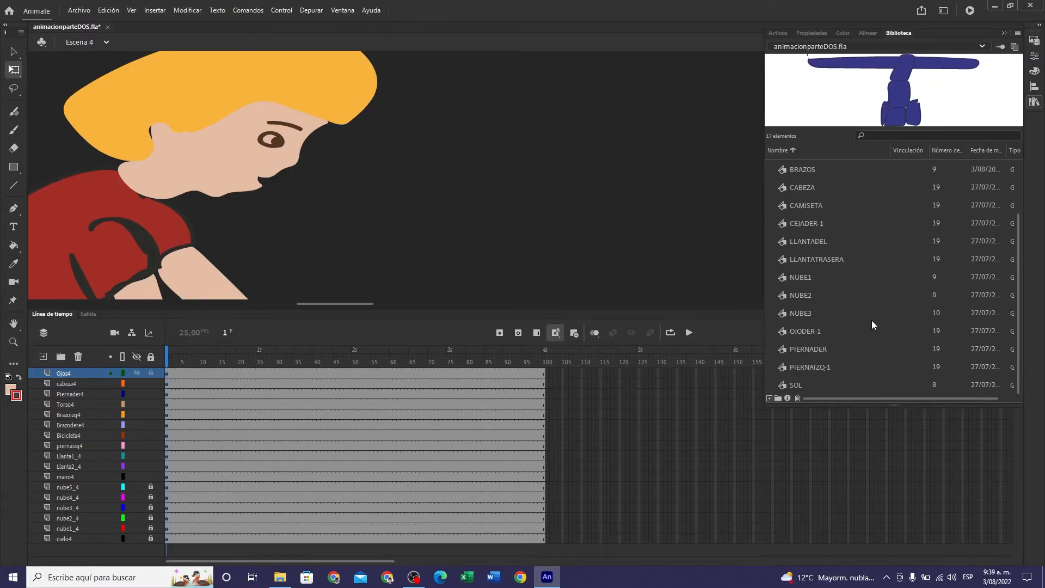
pyautogui.scroll(2, 872, 325)
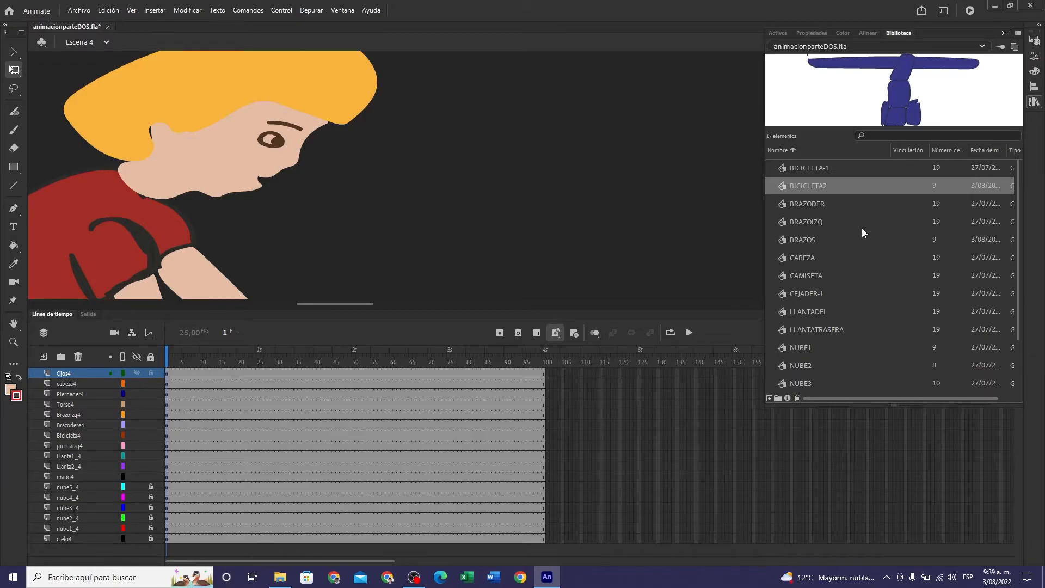
# - Switch to the Selection tool and select the eyebrow separately from the eye
pyautogui.click(280, 141)
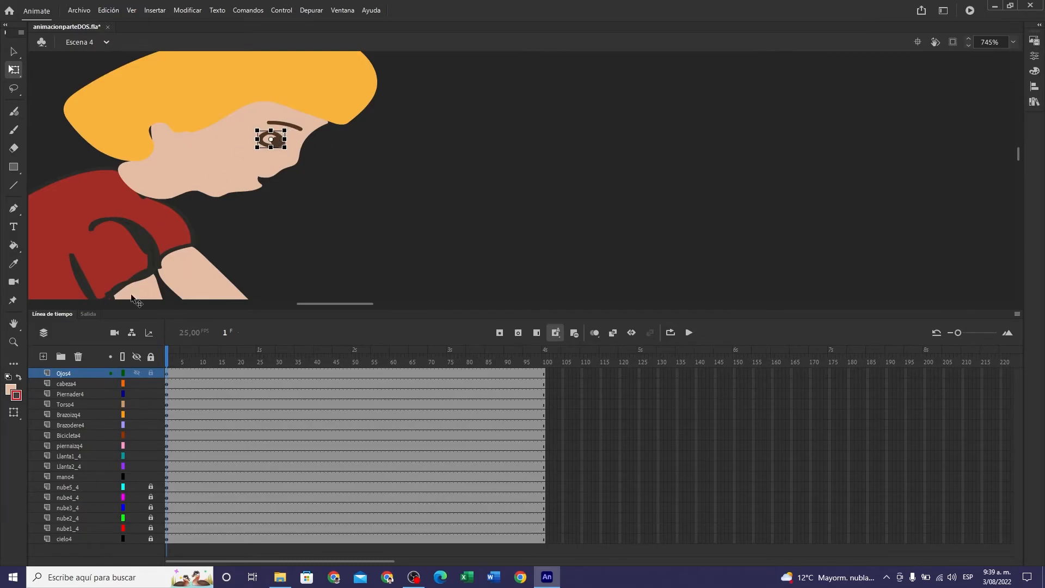
pyautogui.click(13, 52)
pyautogui.click(289, 132)
pyautogui.click(297, 129)
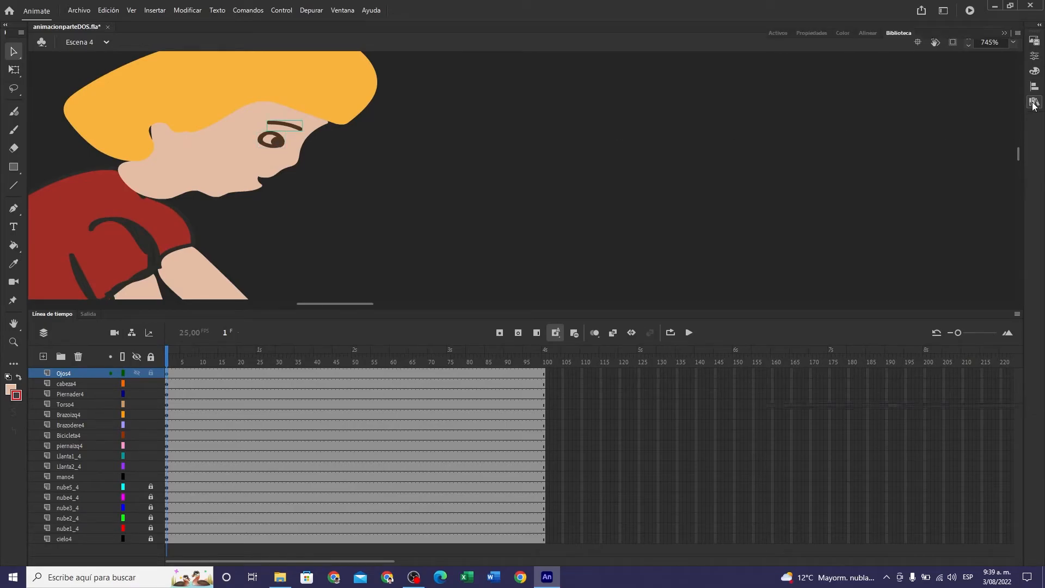
# - Preview the library symbols from BICICLETA-1 through LLANTADEL and look over the rest of the list
pyautogui.click(1034, 102)
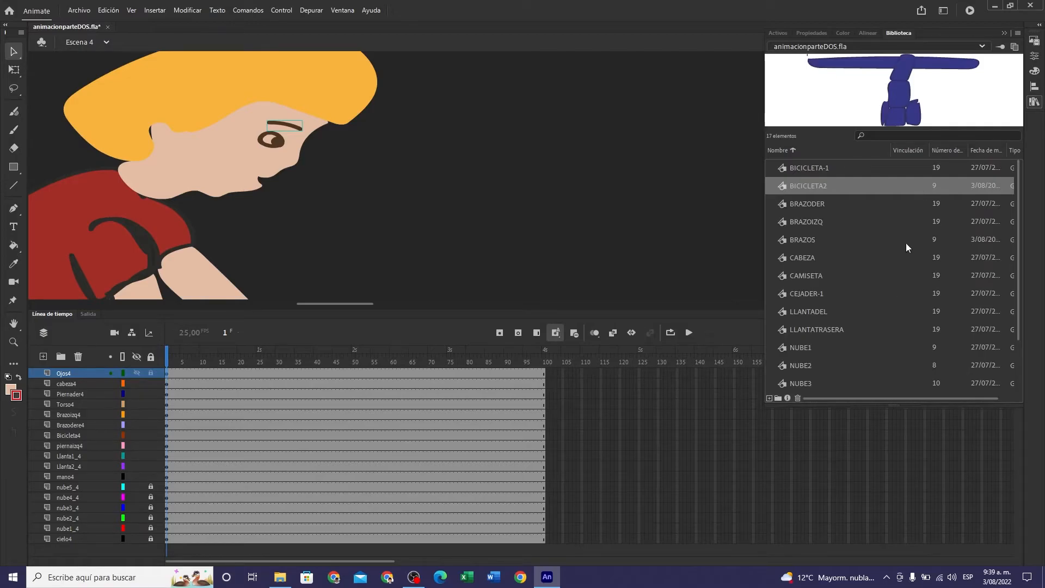
pyautogui.click(812, 170)
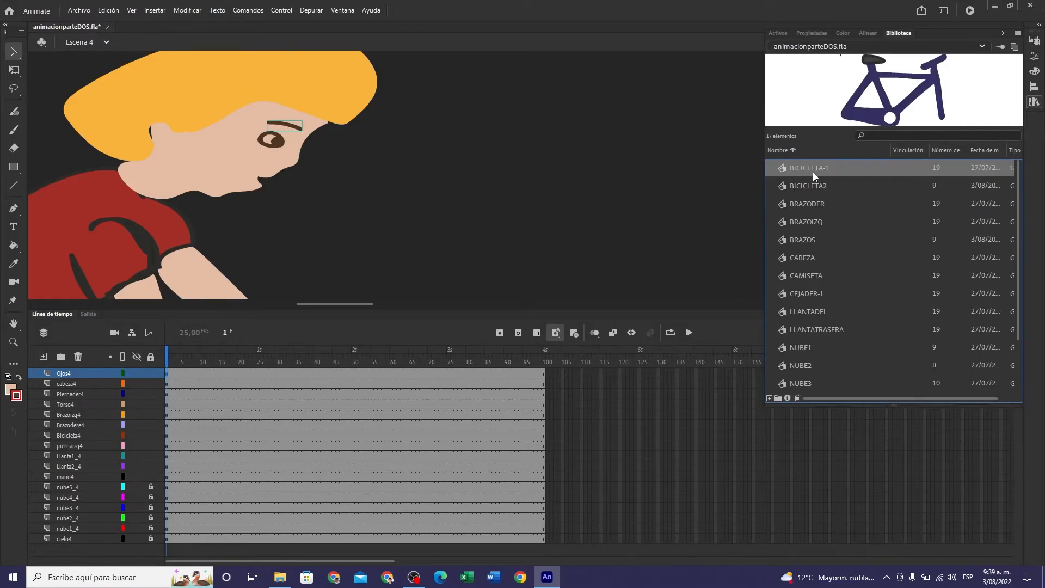
pyautogui.click(809, 184)
pyautogui.click(808, 204)
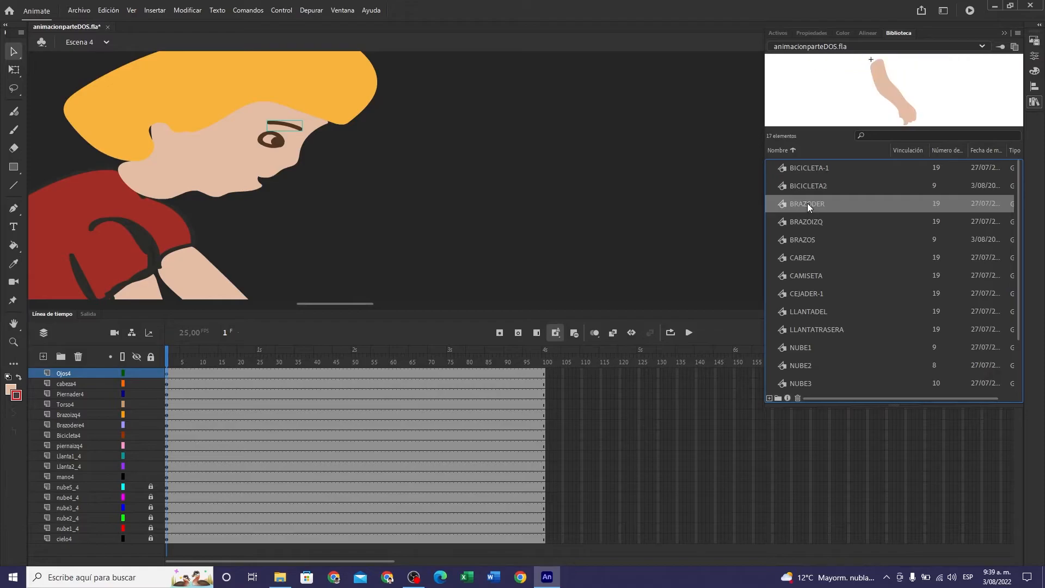
pyautogui.click(808, 222)
pyautogui.click(807, 240)
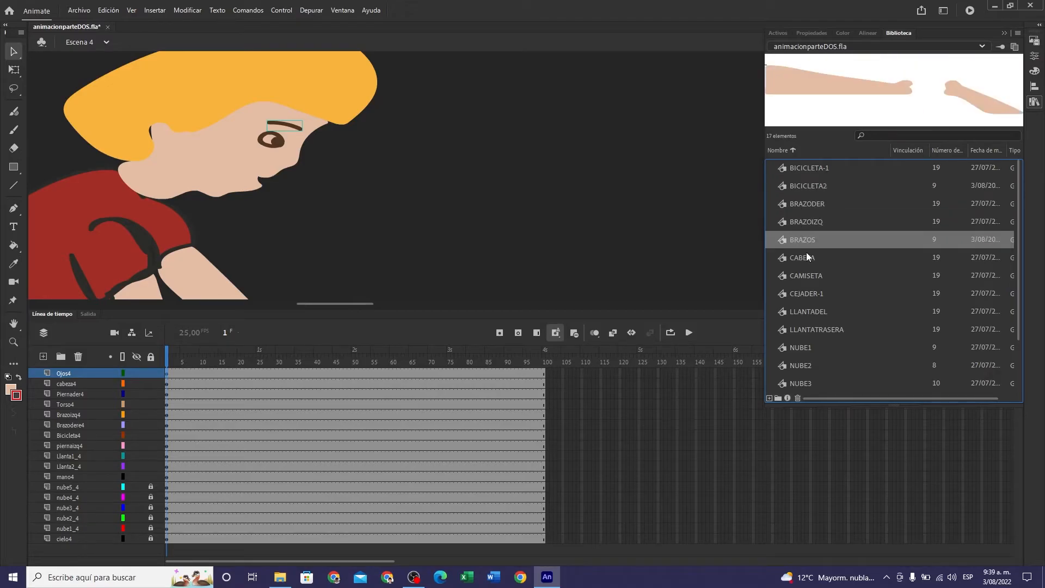
pyautogui.click(807, 258)
pyautogui.click(807, 276)
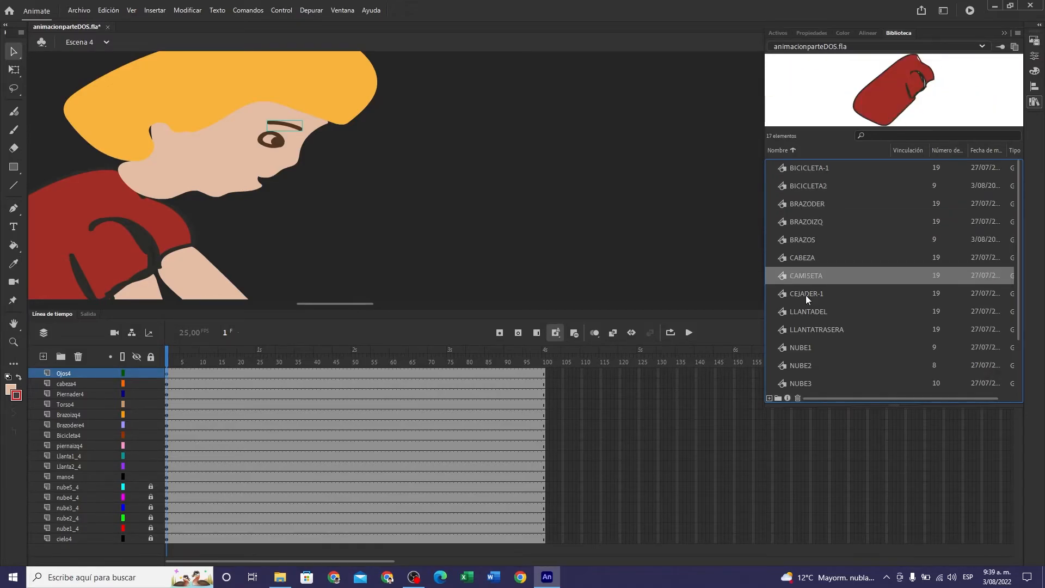
pyautogui.click(806, 294)
pyautogui.click(807, 312)
pyautogui.scroll(-2, 819, 332)
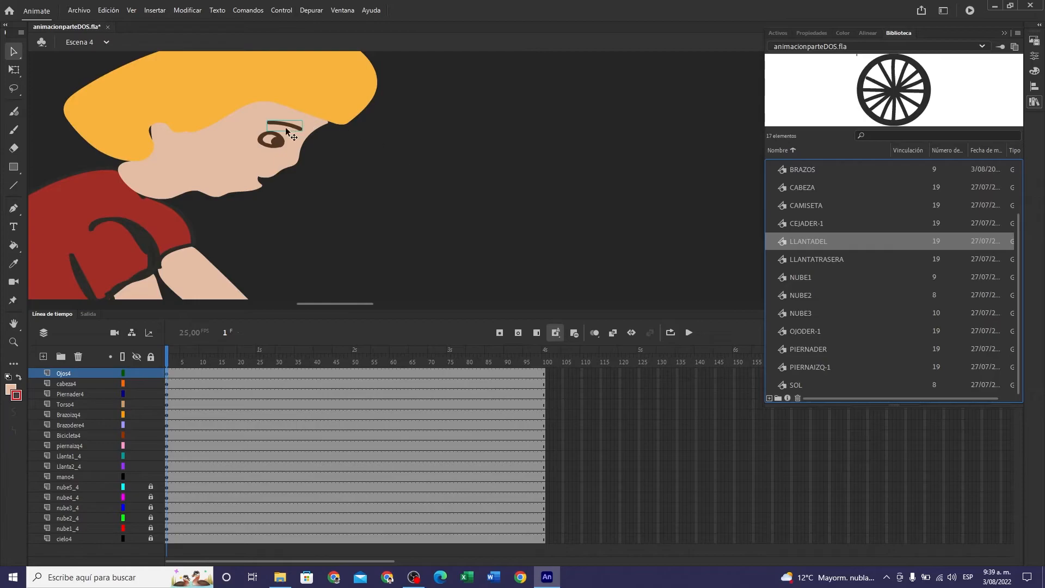
pyautogui.click(465, 168)
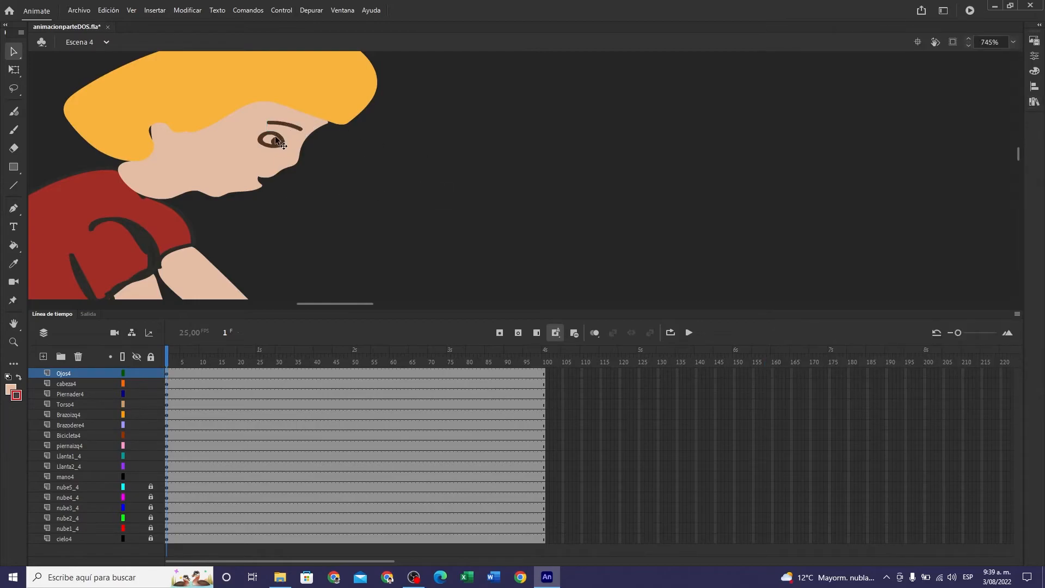
# - Convert the eye on the Ojos4 layer into a graphic symbol named OJODER
pyautogui.click(168, 374)
pyautogui.click(385, 187)
pyautogui.click(278, 142)
pyautogui.rightClick(278, 142)
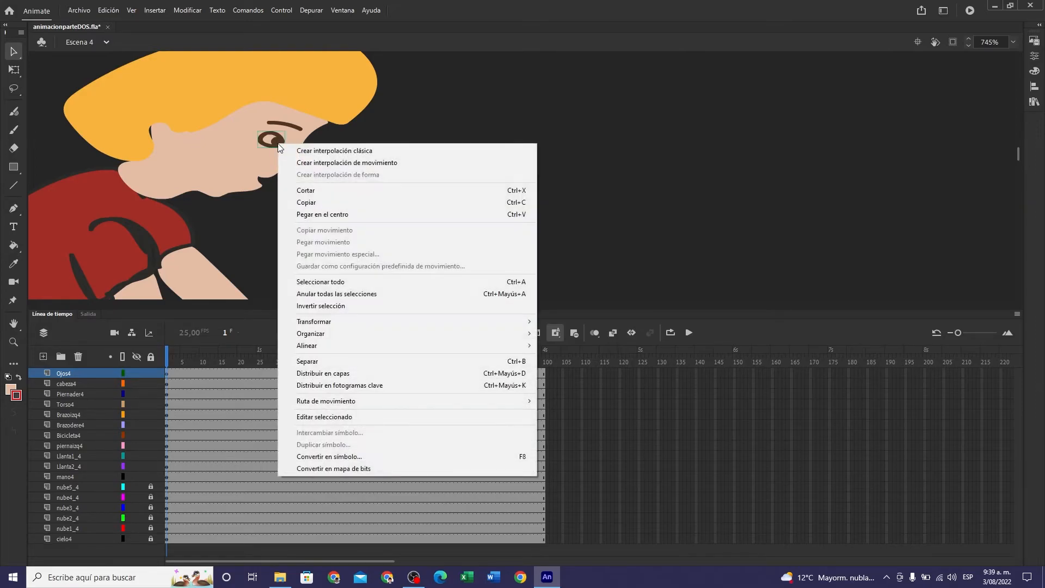
pyautogui.click(369, 456)
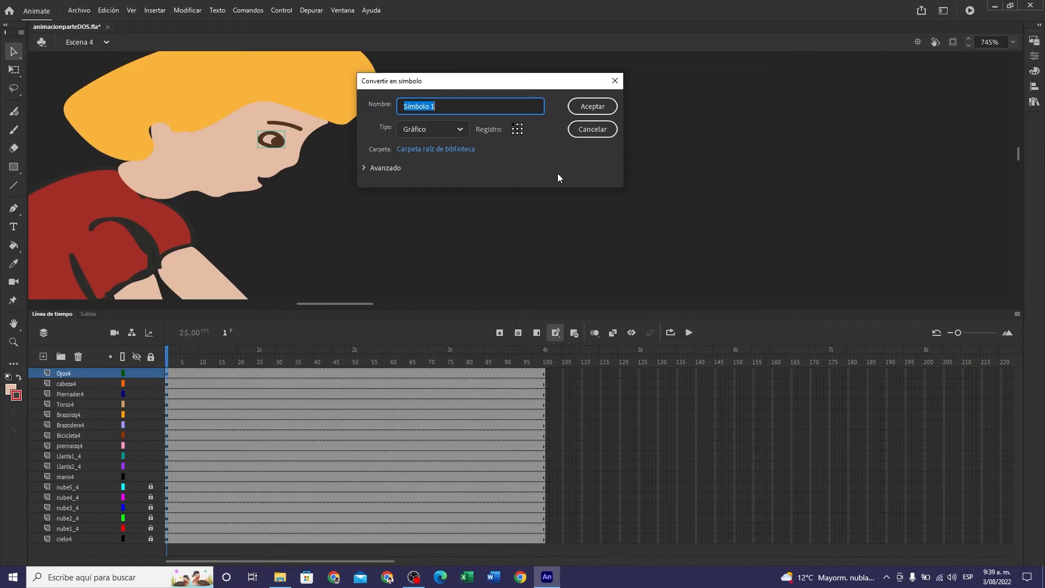
pyautogui.write('OJODER')
pyautogui.click(599, 107)
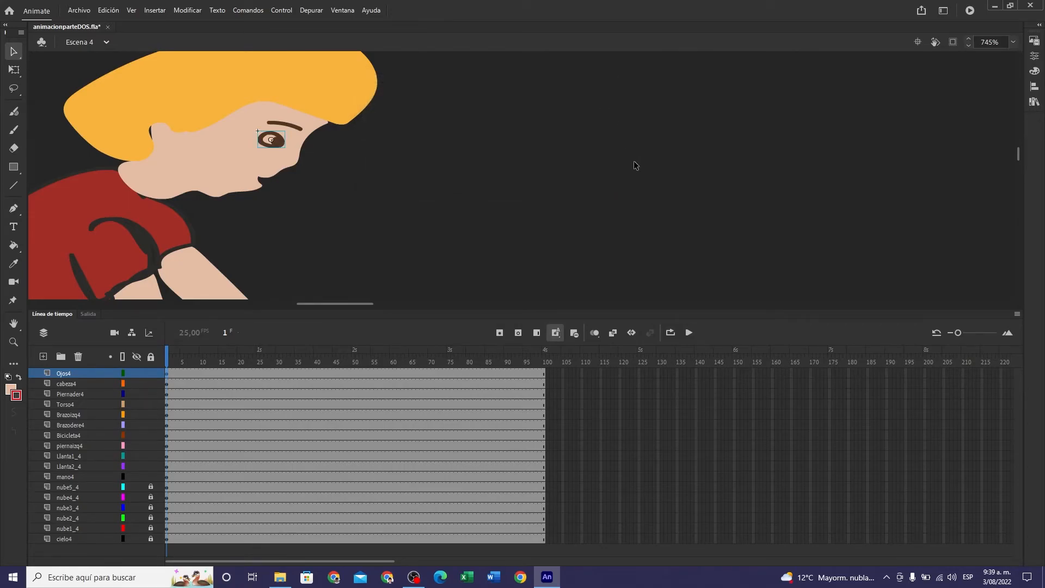
# - Convert the eyebrow on the Ojos4 layer into a graphic symbol named CEJADER
pyautogui.click(296, 127)
pyautogui.rightClick(297, 127)
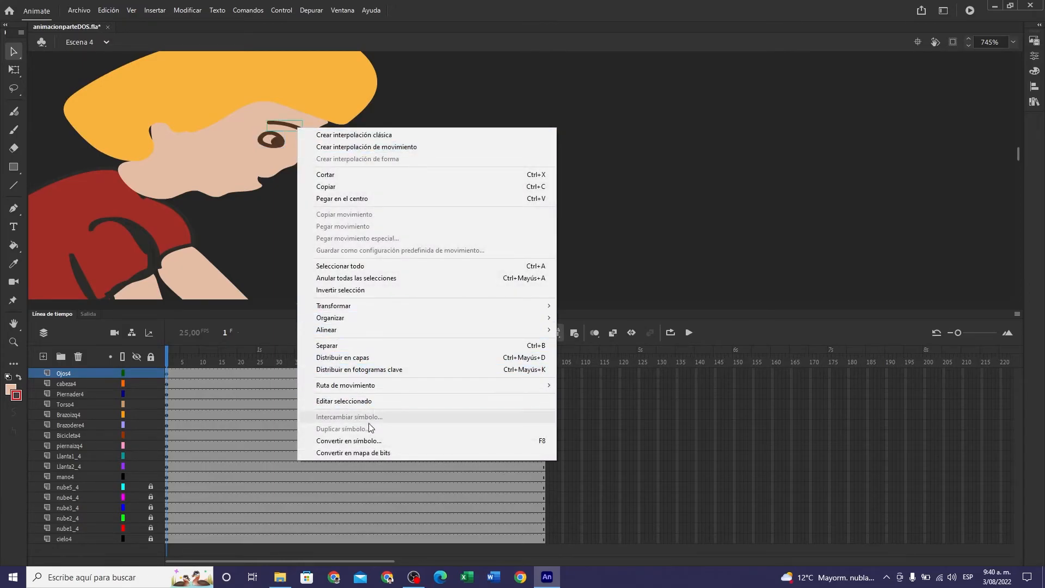
pyautogui.click(370, 442)
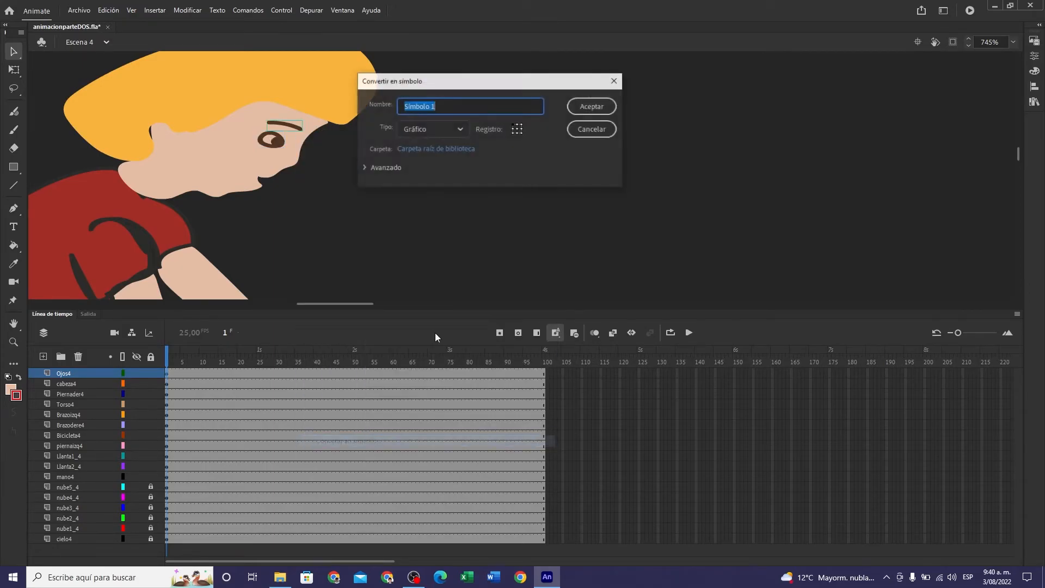
pyautogui.write('CEJADER')
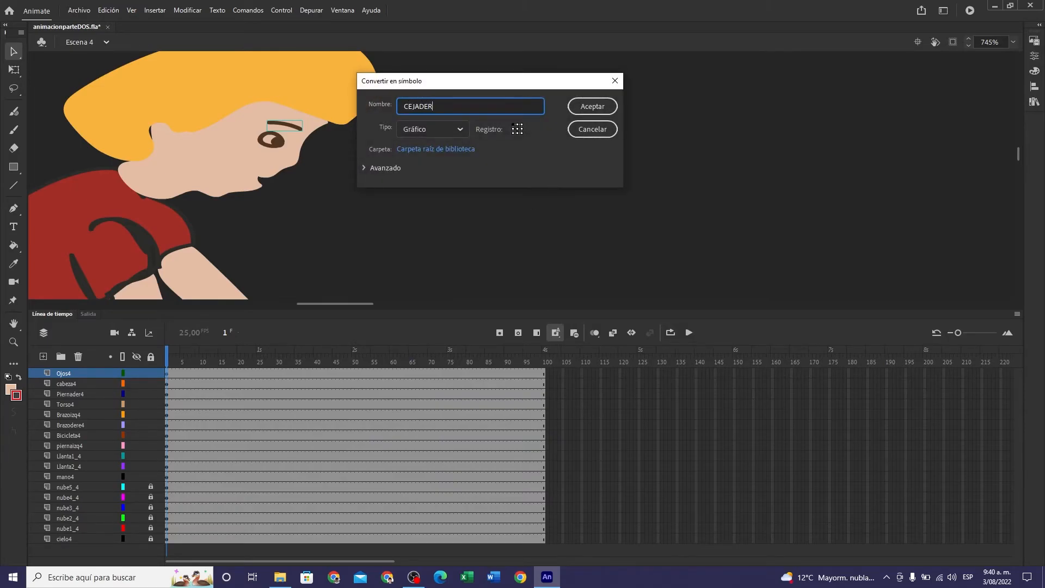
pyautogui.click(596, 107)
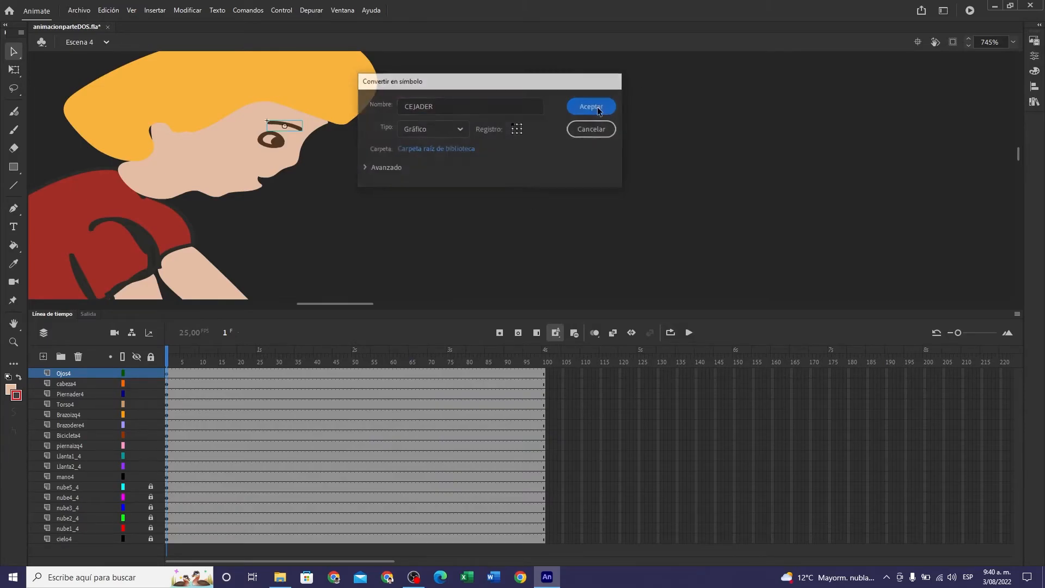
# - Inspect the eye and eyebrow symbols by opening OJODER and CEJADER individually from Escena 4
pyautogui.click(166, 374)
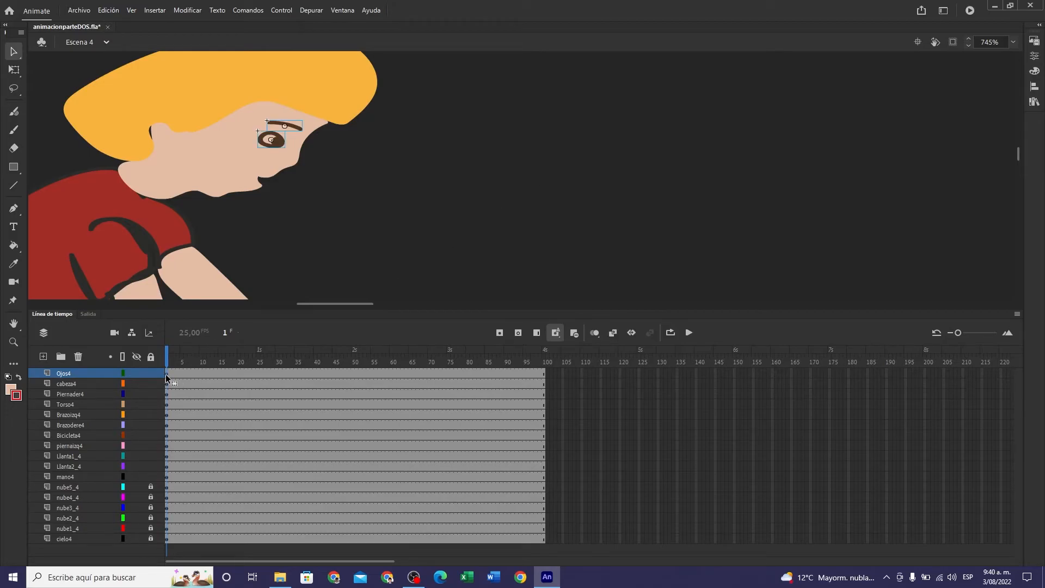
pyautogui.click(388, 175)
pyautogui.click(276, 143)
pyautogui.click(14, 70)
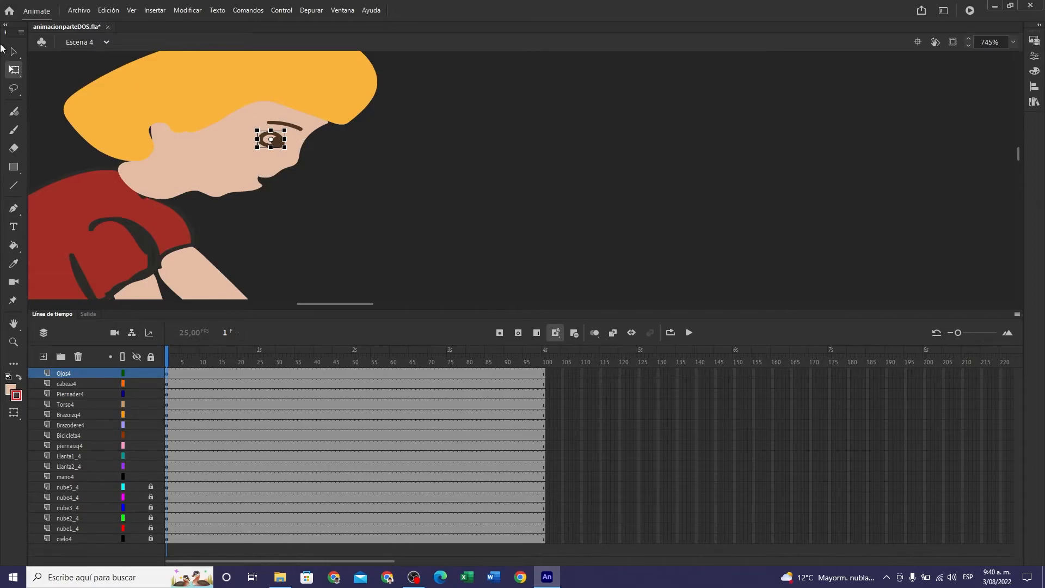
pyautogui.press('v')
pyautogui.doubleClick(282, 143)
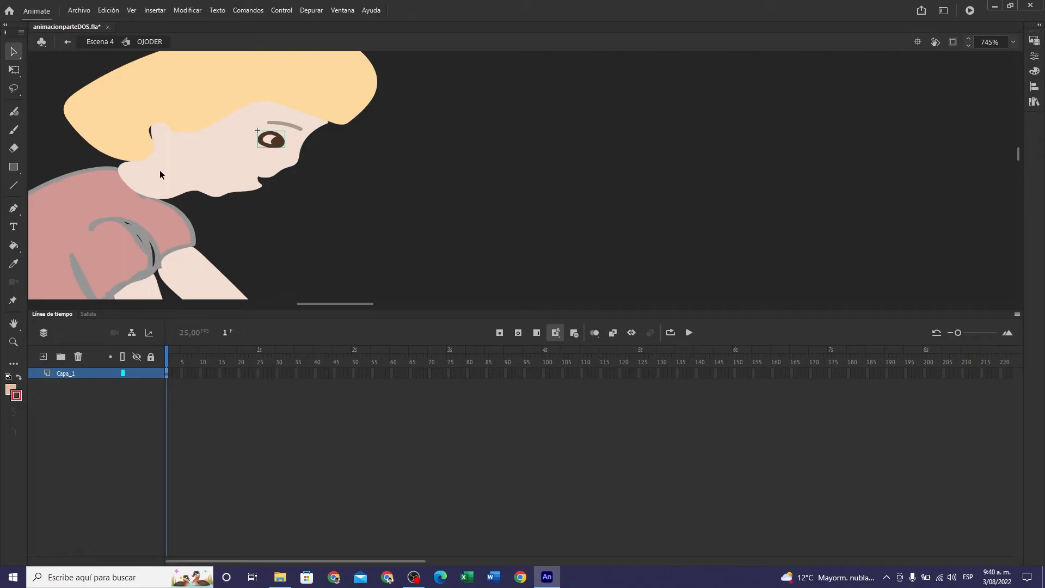
pyautogui.click(108, 42)
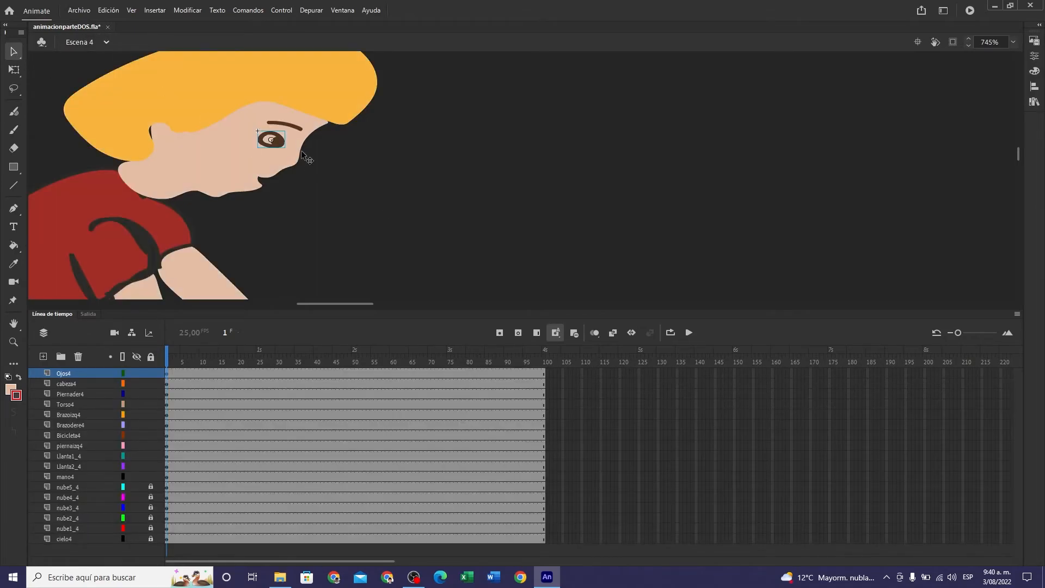
pyautogui.doubleClick(296, 128)
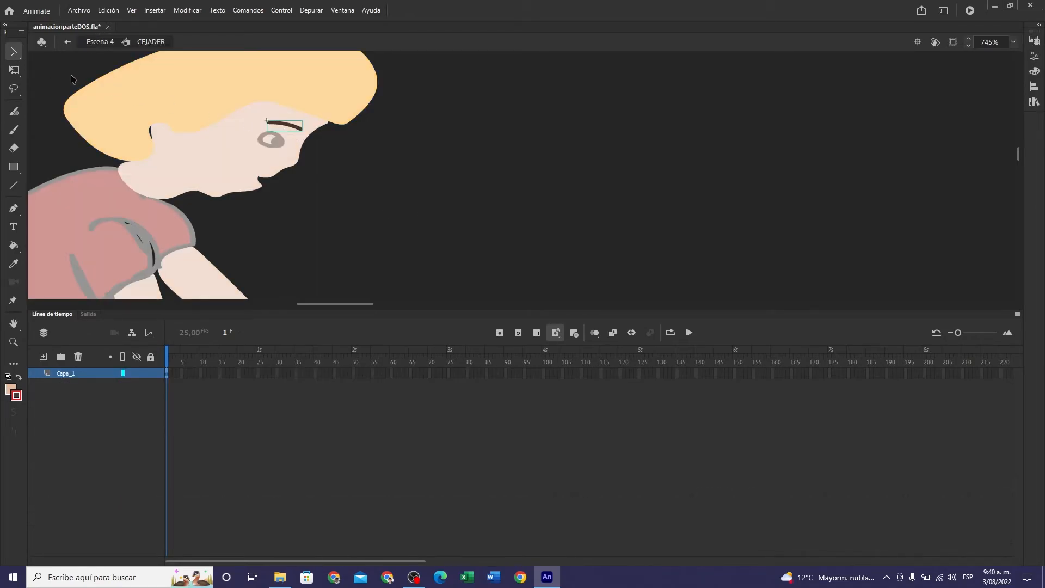
# - Return to Escena 4 and look over the whole cyclist on the hand beside the stage
pyautogui.click(104, 42)
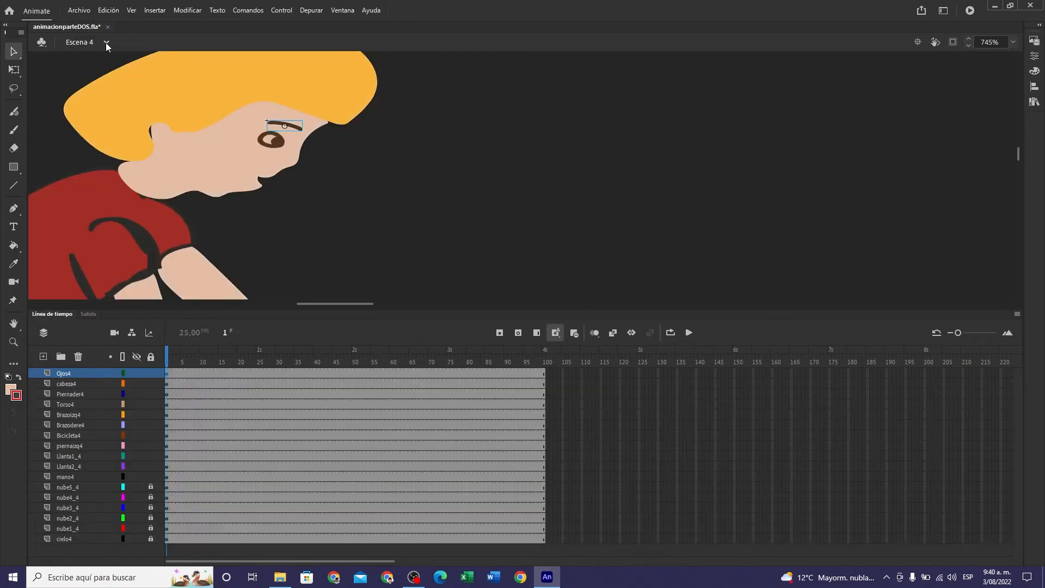
pyautogui.click(395, 211)
pyautogui.scroll(-3, 420, 203)
pyautogui.scroll(-8, 420, 203)
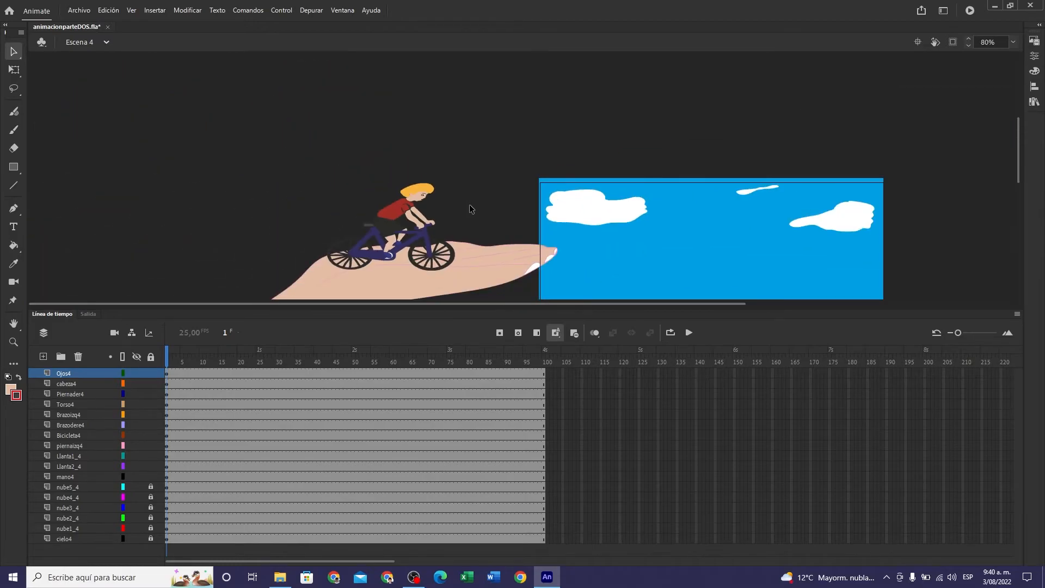
# - Open Escena 5 and scale the logo across all layers, Flecha to C_Grande, down to about stage height
pyautogui.click(106, 42)
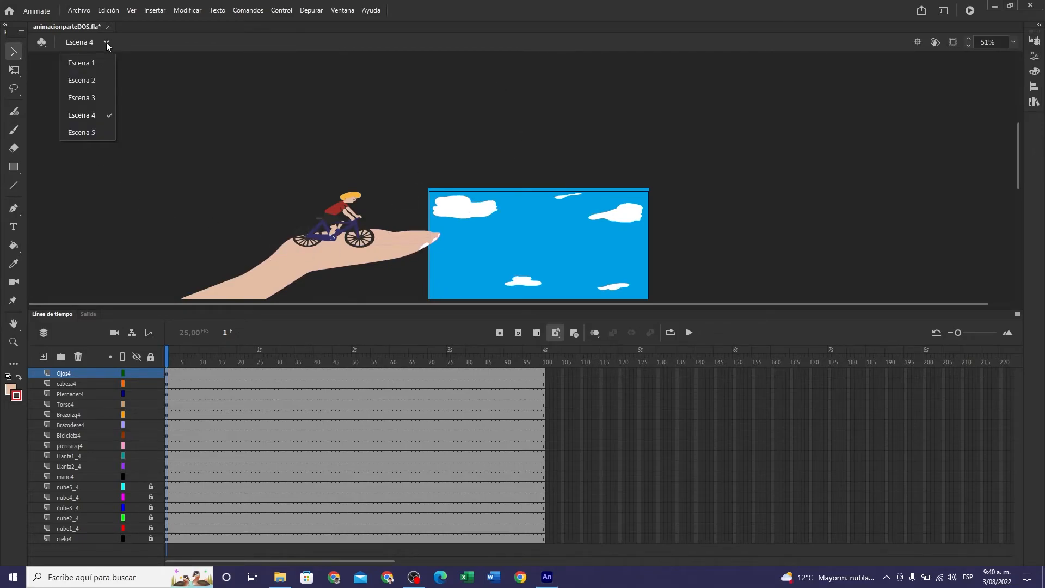
pyautogui.click(85, 133)
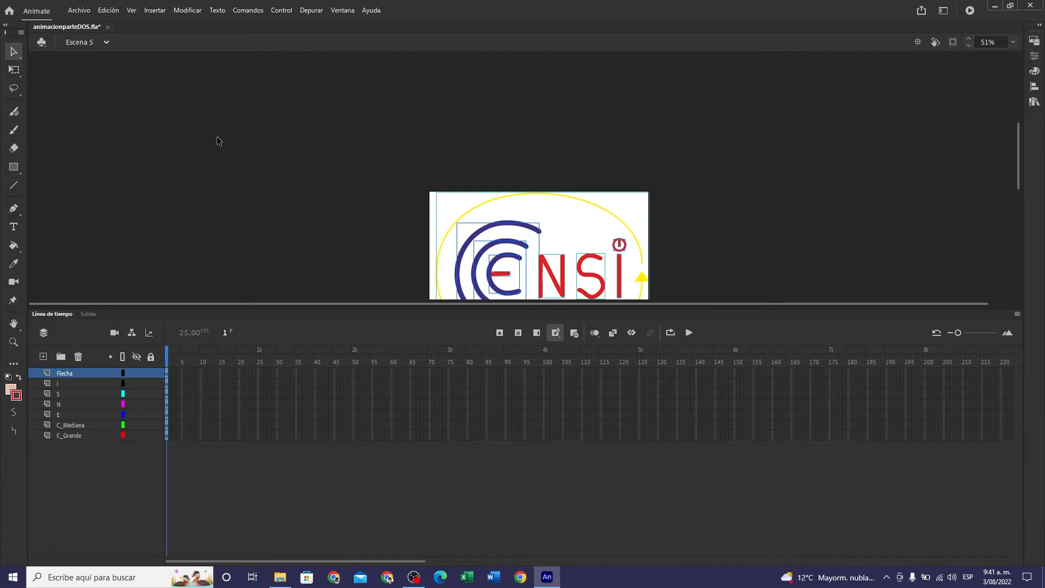
pyautogui.moveTo(1019, 160); pyautogui.dragTo(1022, 192)
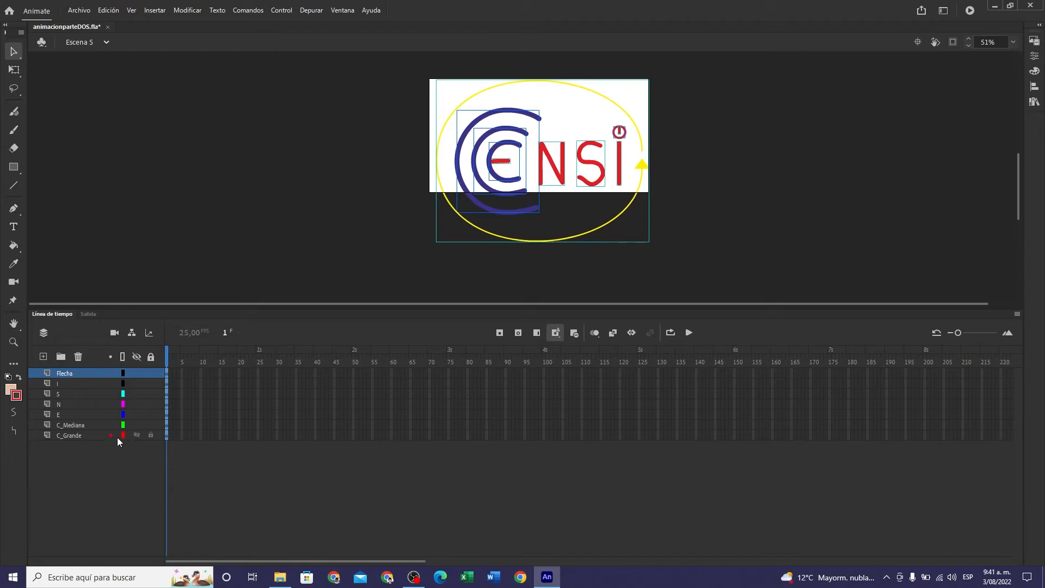
pyautogui.click(168, 373)
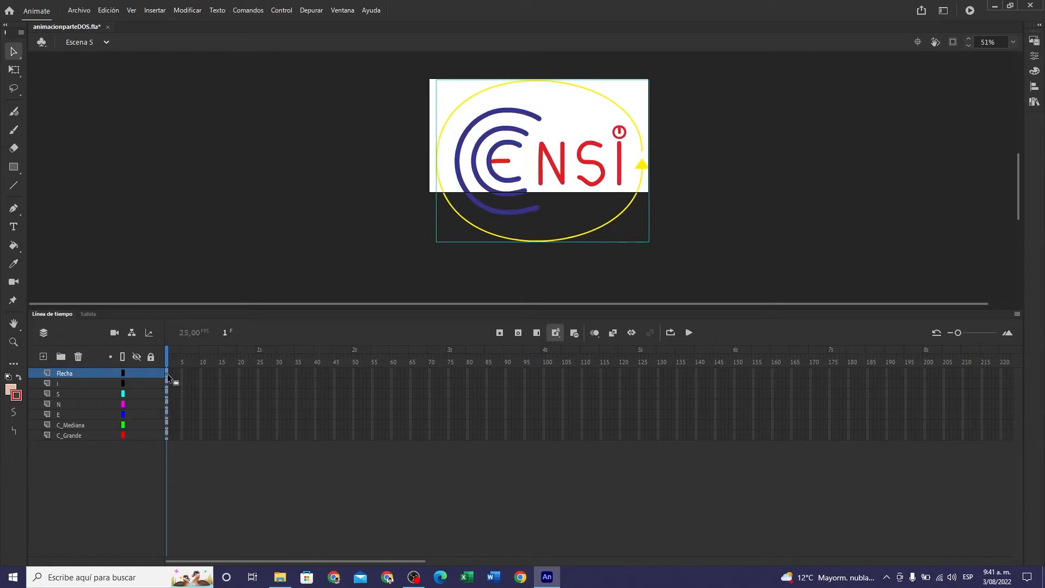
pyautogui.keyDown('shift'); pyautogui.click(166, 436); pyautogui.keyUp('shift')
pyautogui.click(12, 70)
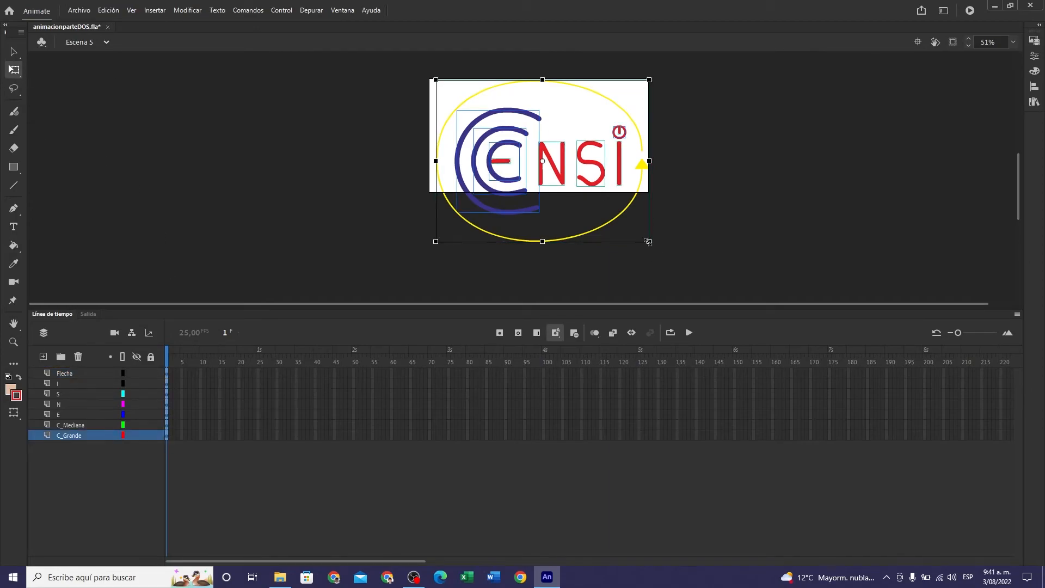
pyautogui.moveTo(648, 242); pyautogui.dragTo(605, 208)
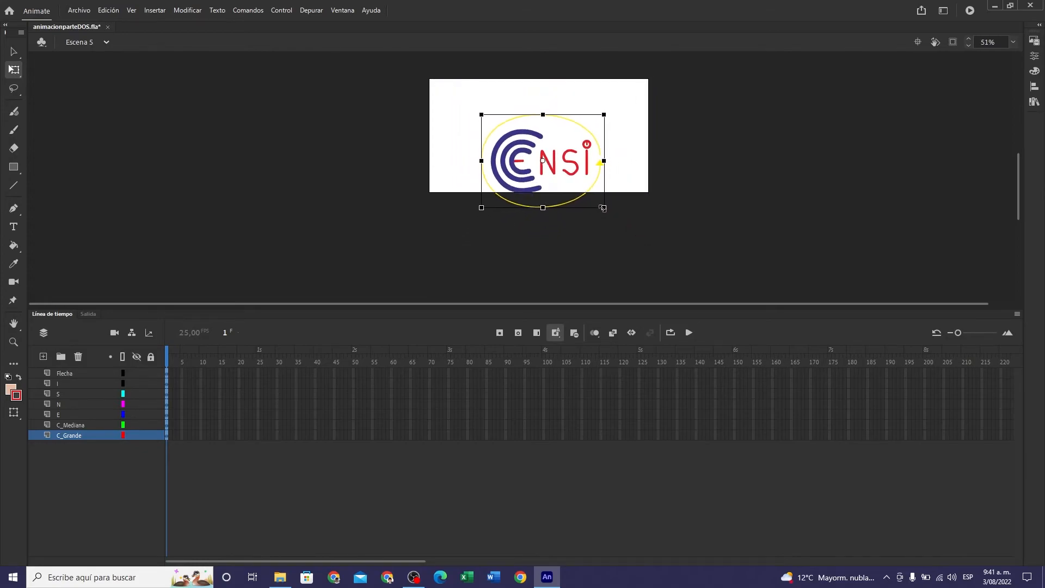
pyautogui.click(566, 171)
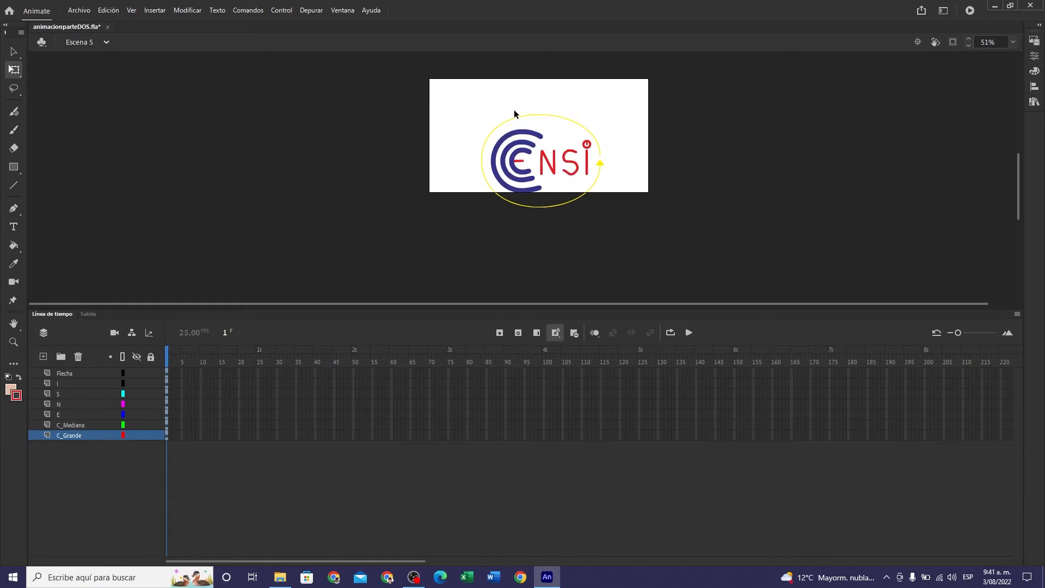
# - Move the complete logo, with all its layers selected, upward so it sits centred inside the stage
pyautogui.click(168, 373)
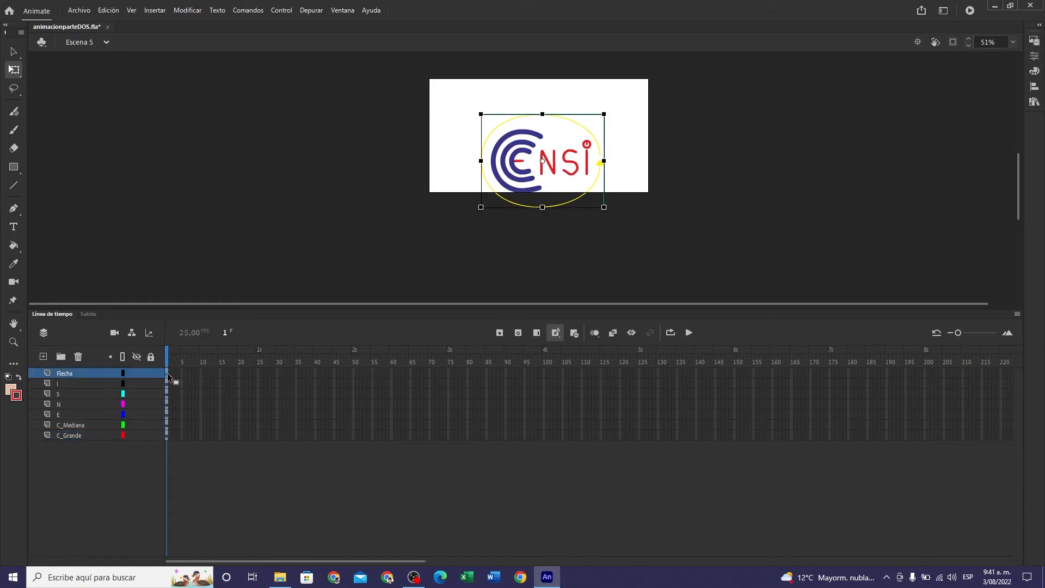
pyautogui.keyDown('shift'); pyautogui.click(167, 436); pyautogui.keyUp('shift')
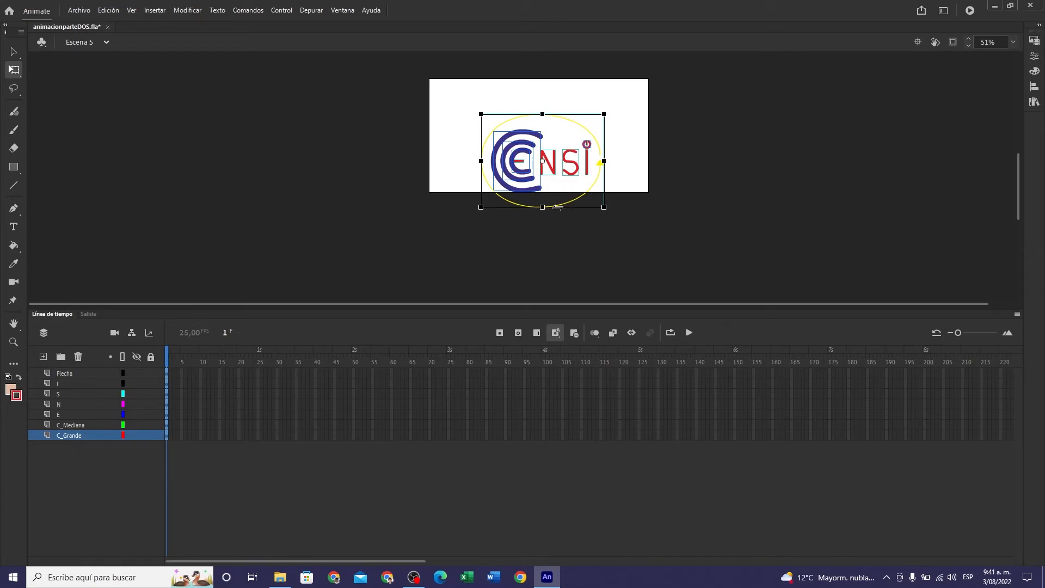
pyautogui.moveTo(575, 202); pyautogui.dragTo(574, 177)
pyautogui.click(692, 174)
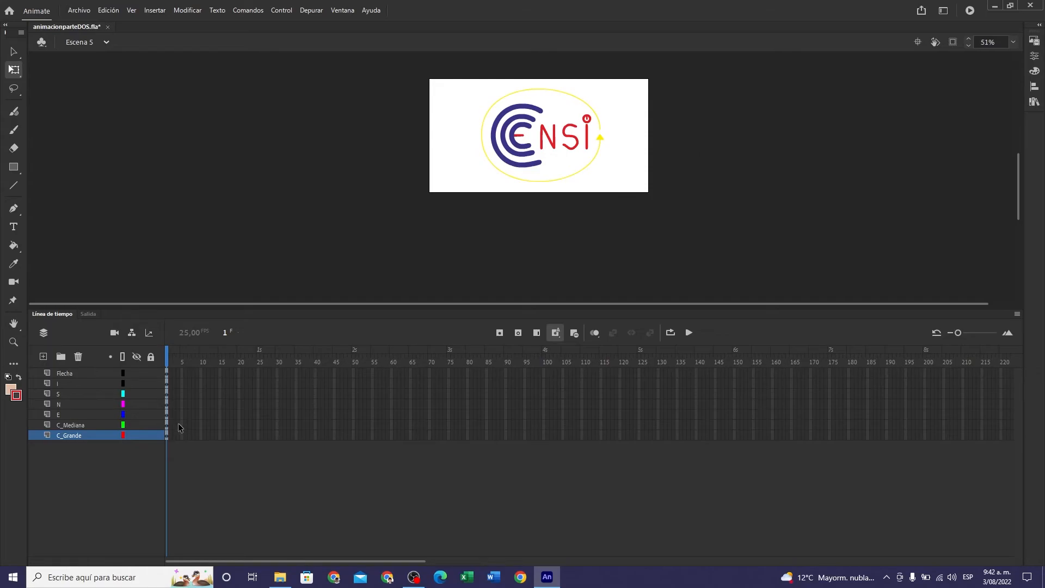
# - Save animacionparteDOS.fla and exit Animate
pyautogui.click(75, 12)
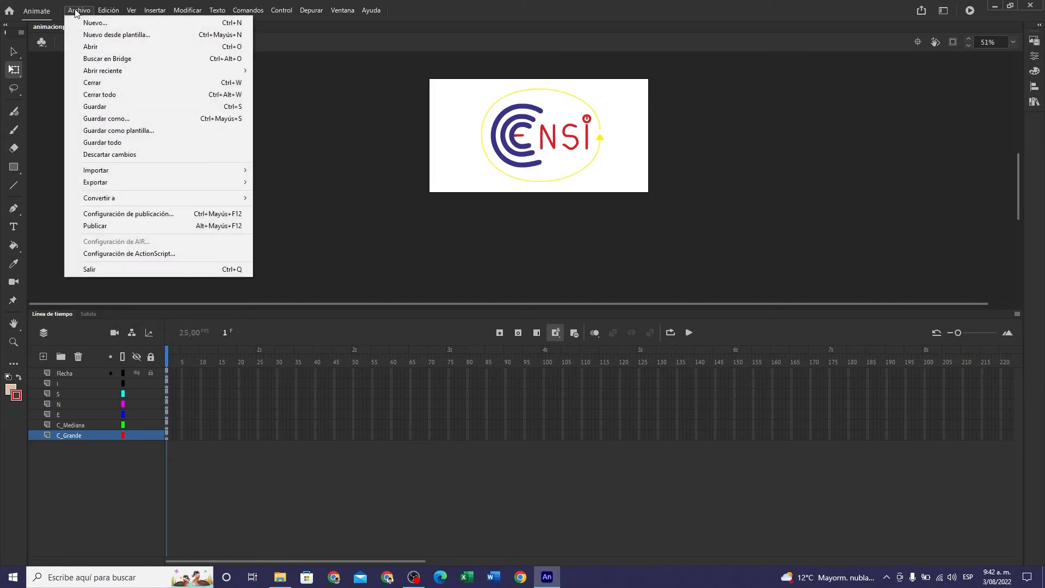
pyautogui.click(125, 107)
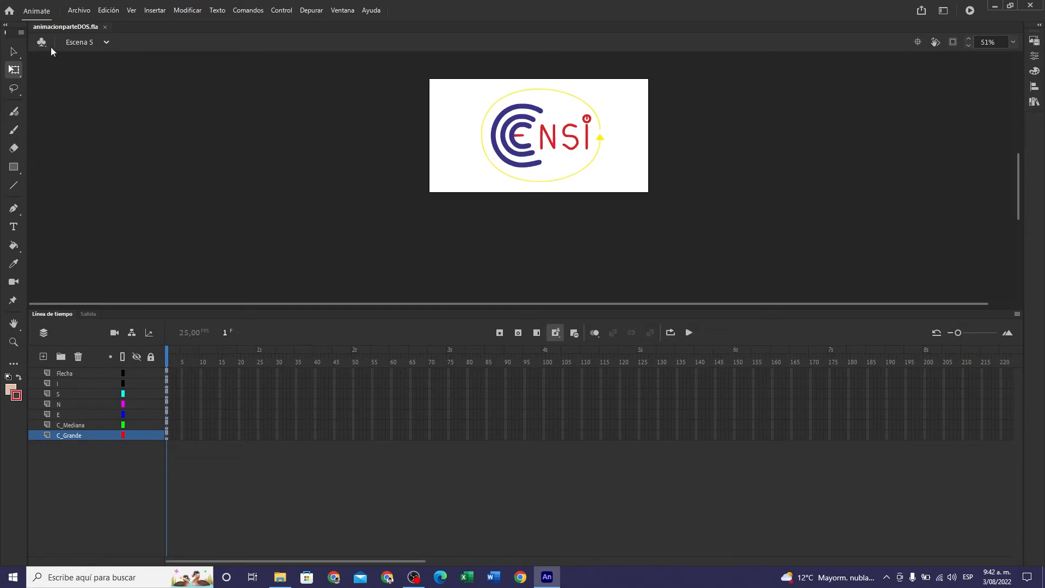
pyautogui.click(79, 10)
pyautogui.click(79, 11)
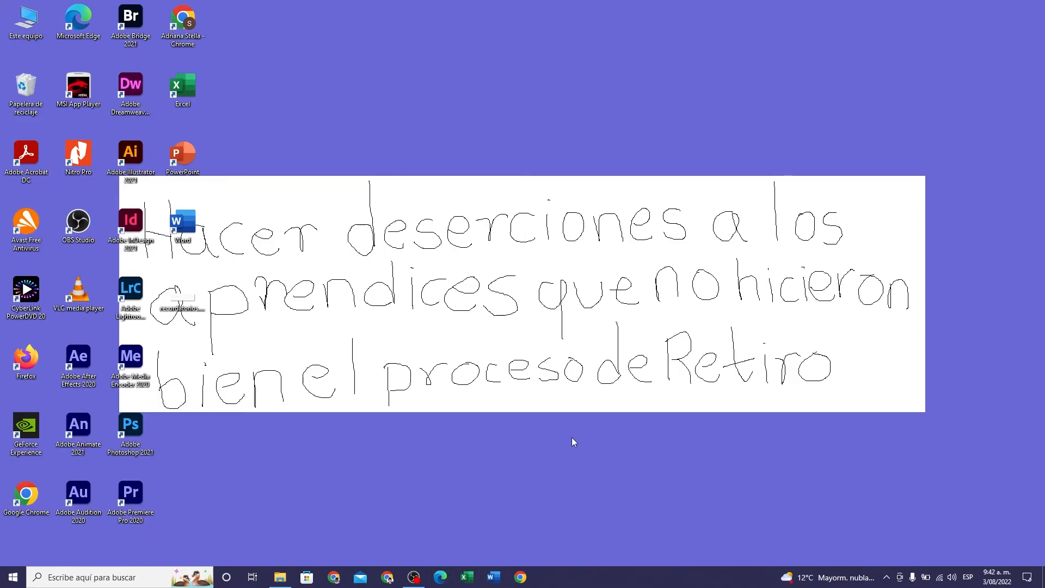
# - Check the running recording in OBS and open the Vídeos folder in File Explorer to view its recordings
pyautogui.click(416, 578)
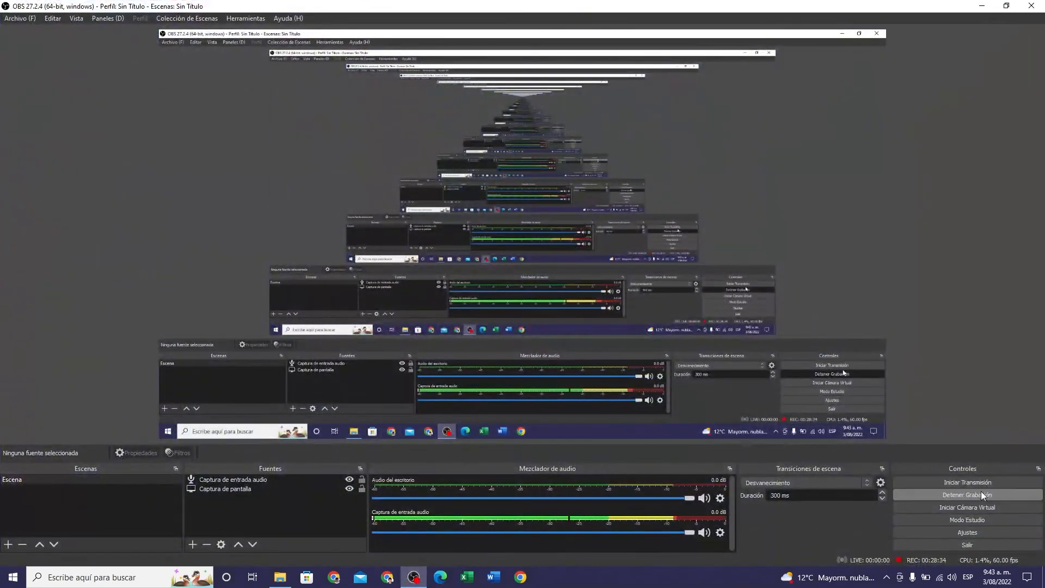
pyautogui.click(982, 6)
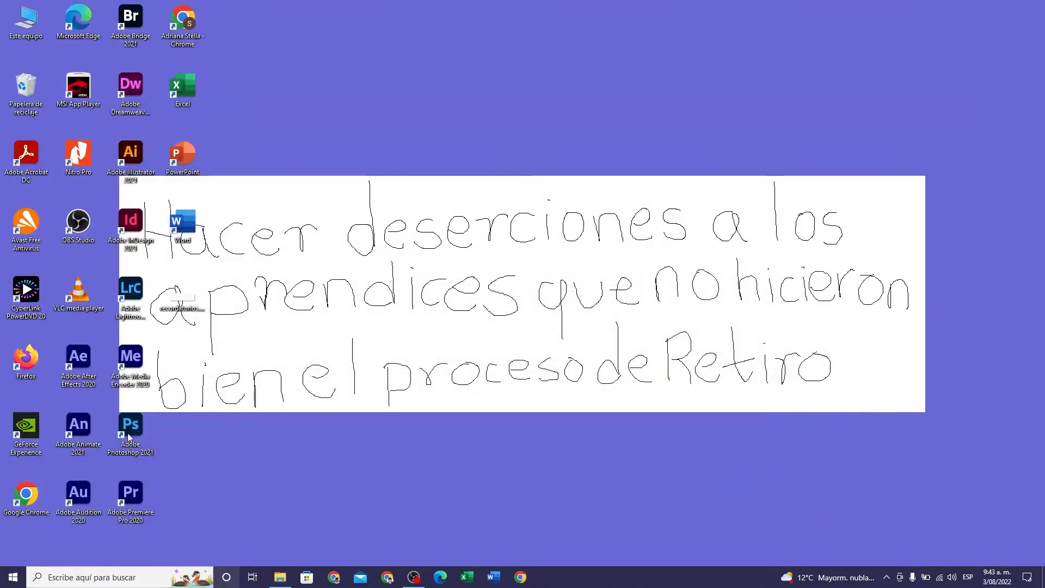
pyautogui.click(280, 577)
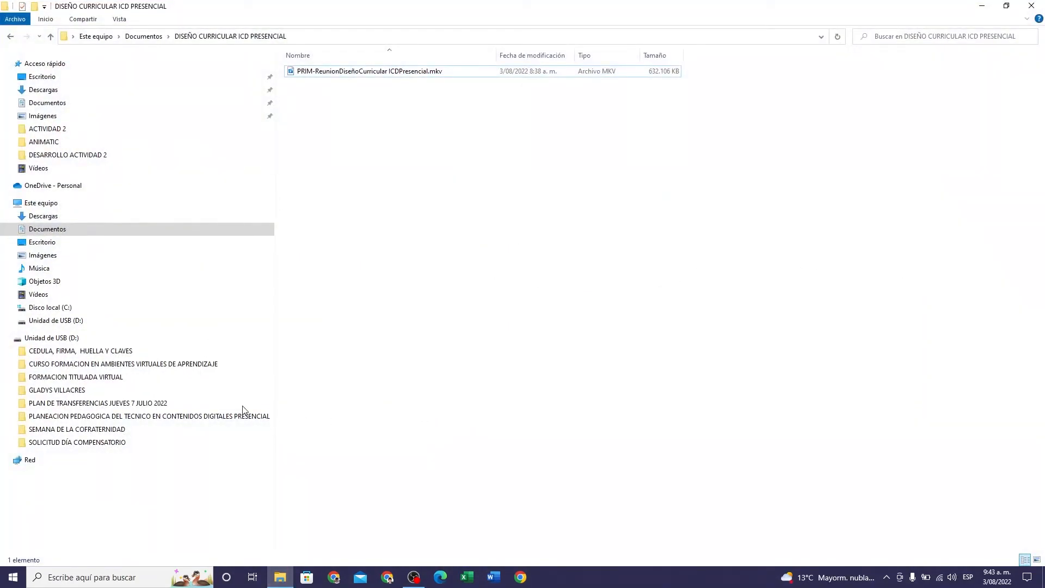
pyautogui.click(34, 297)
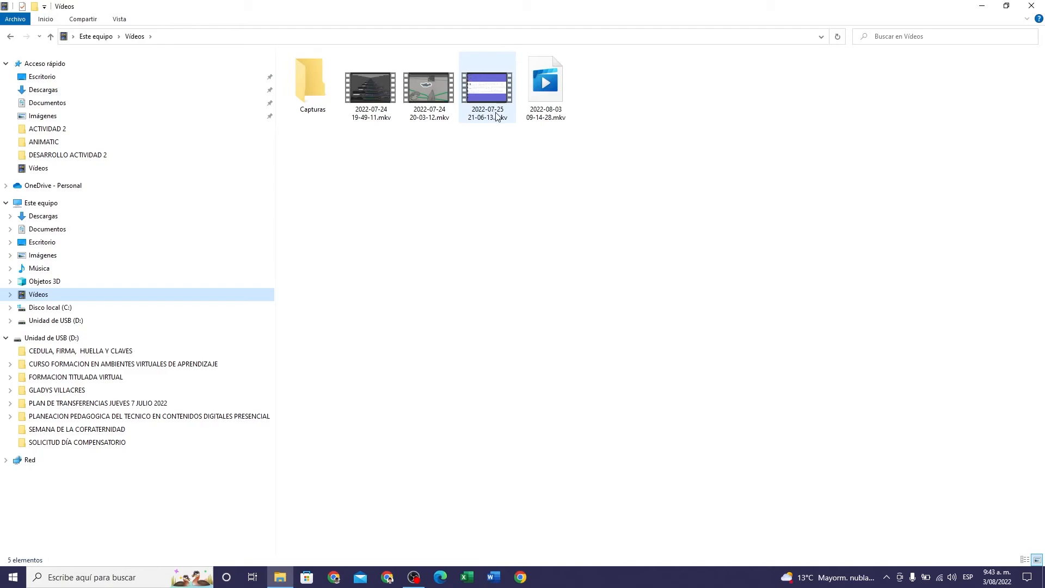
pyautogui.moveTo(488, 116)
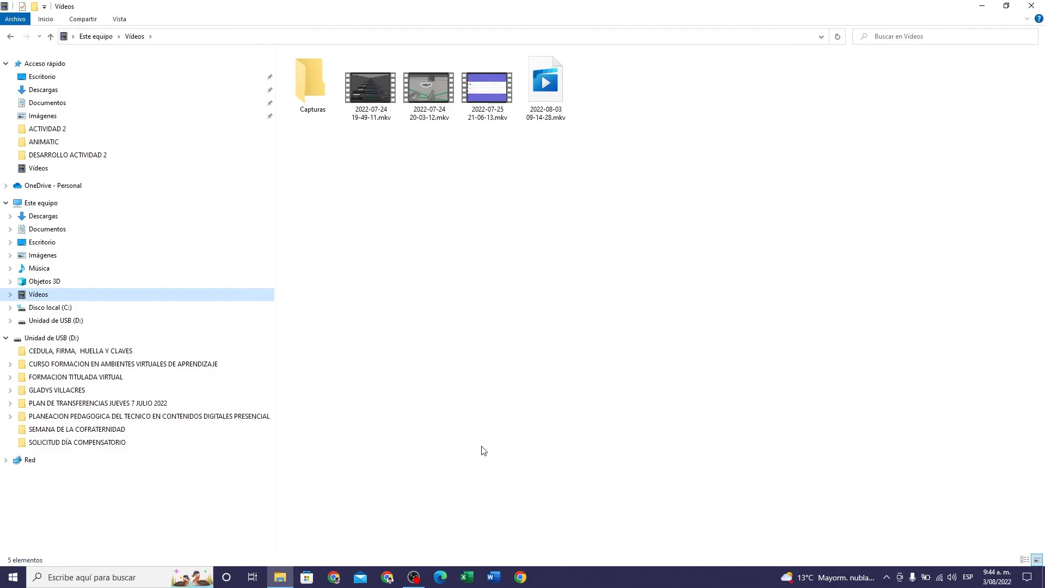
# - Open the recent workbook Cronograma Fase de Validacion_216.xlsx in Excel and dismiss the Office licence notice
pyautogui.click(467, 577)
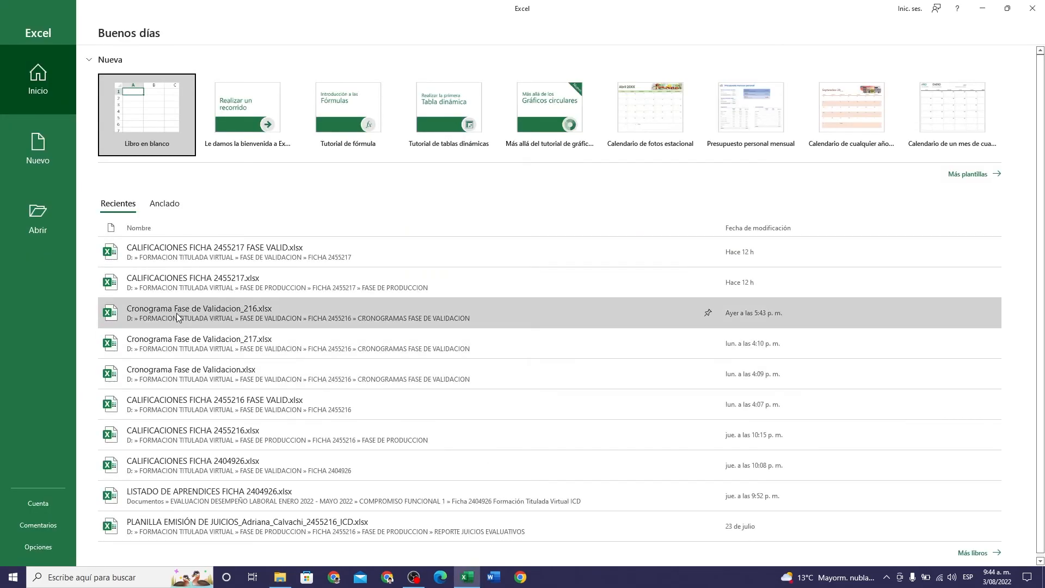
pyautogui.click(176, 312)
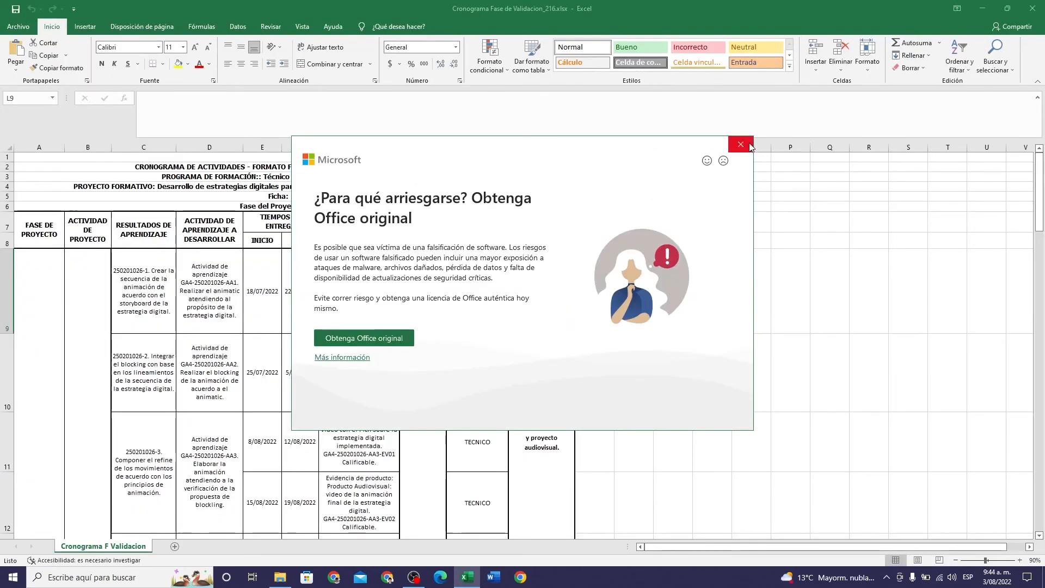
pyautogui.click(741, 146)
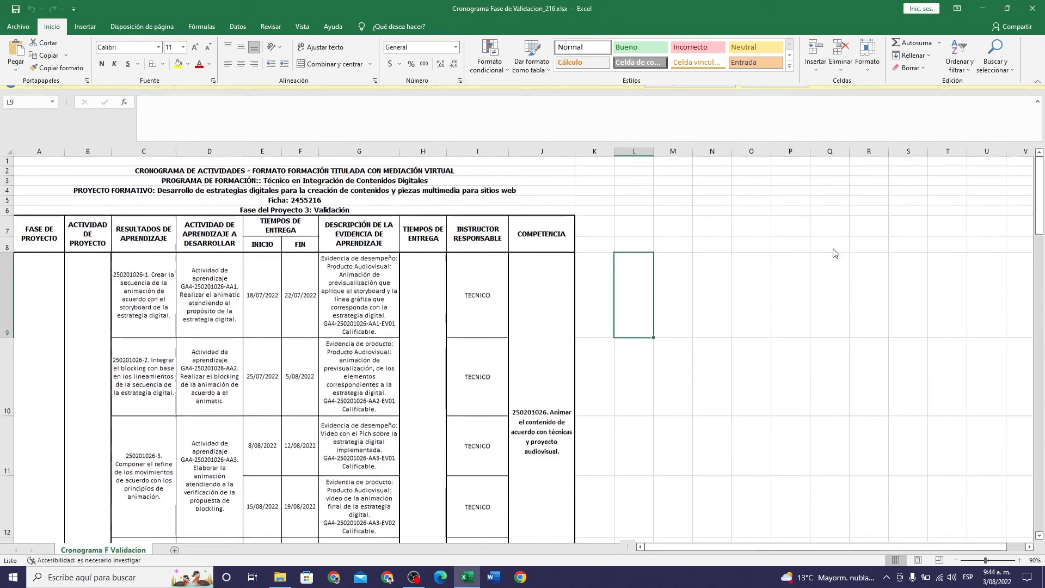
# - Capitalise the word "Animación" in the evidence description in cell G10, with the sheet enlarged to 150%
pyautogui.click(342, 377)
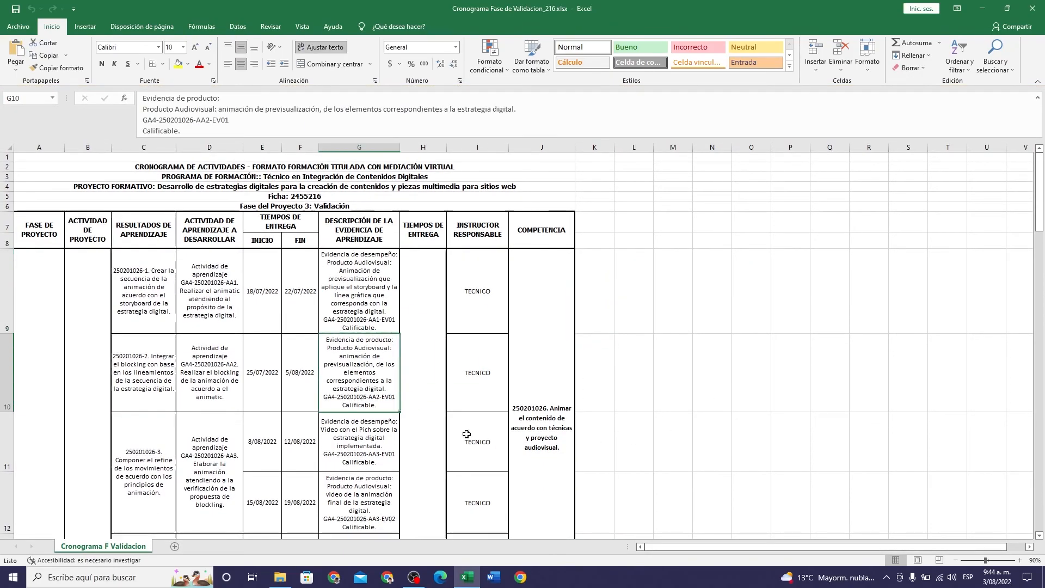
pyautogui.click(1020, 560)
pyautogui.click(1019, 560)
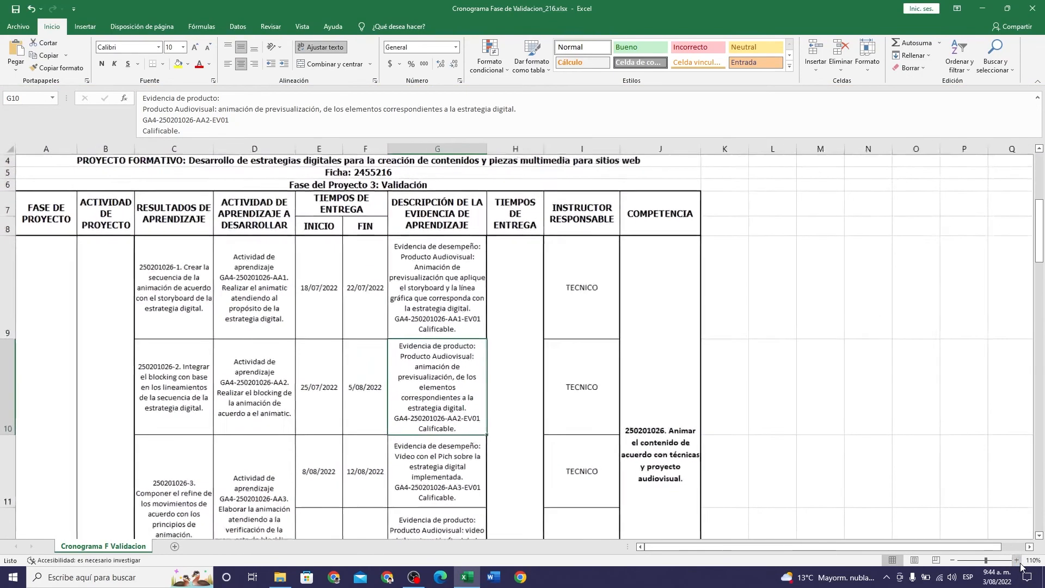
pyautogui.click(1020, 560)
pyautogui.click(1020, 560)
pyautogui.click(1018, 562)
pyautogui.click(1018, 561)
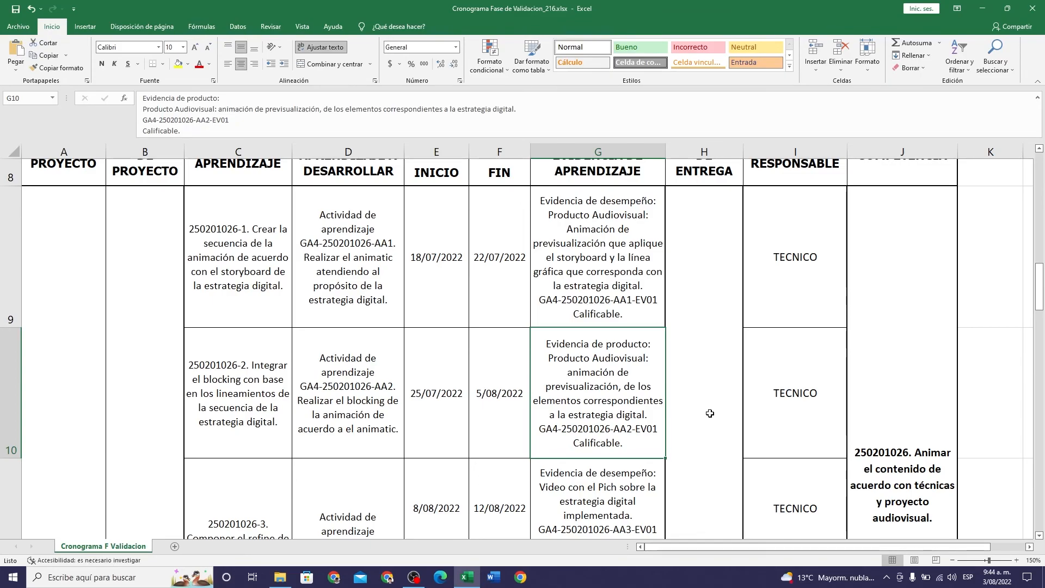
pyautogui.doubleClick(572, 377)
pyautogui.press('BackSpace')
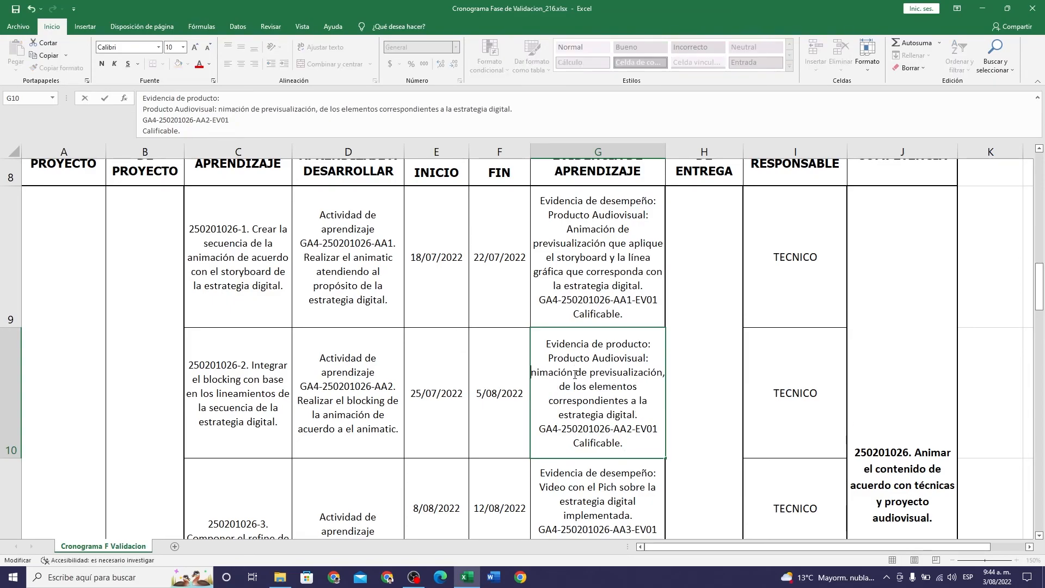
pyautogui.write('A')
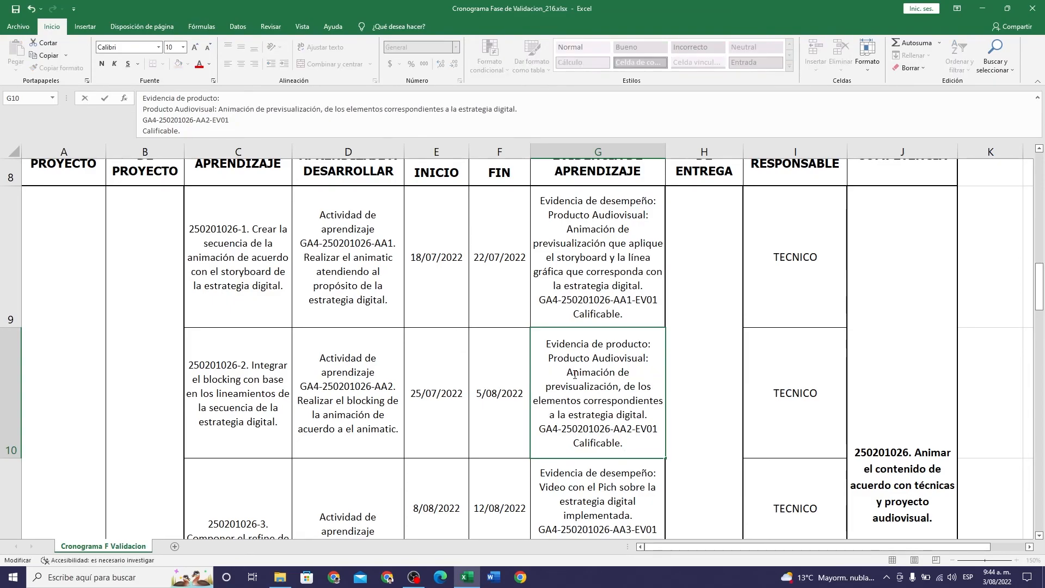
pyautogui.click(679, 386)
pyautogui.click(628, 423)
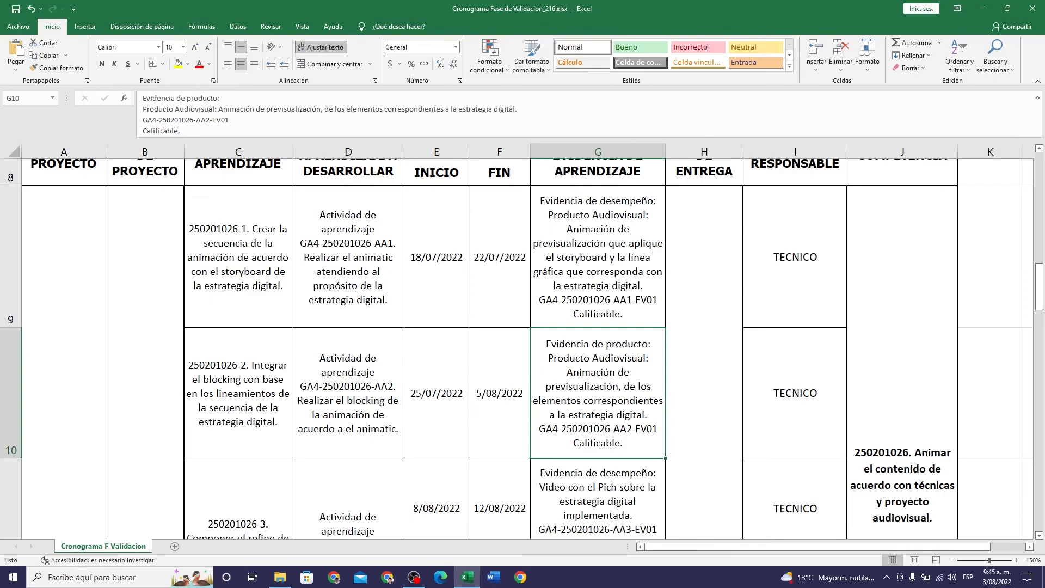
# - Examine the schedule's evidence descriptions, delivery dates and responsible instructors in rows 10 to 13, focusing on cells G10 and G11
pyautogui.click(778, 406)
pyautogui.scroll(-1, 778, 406)
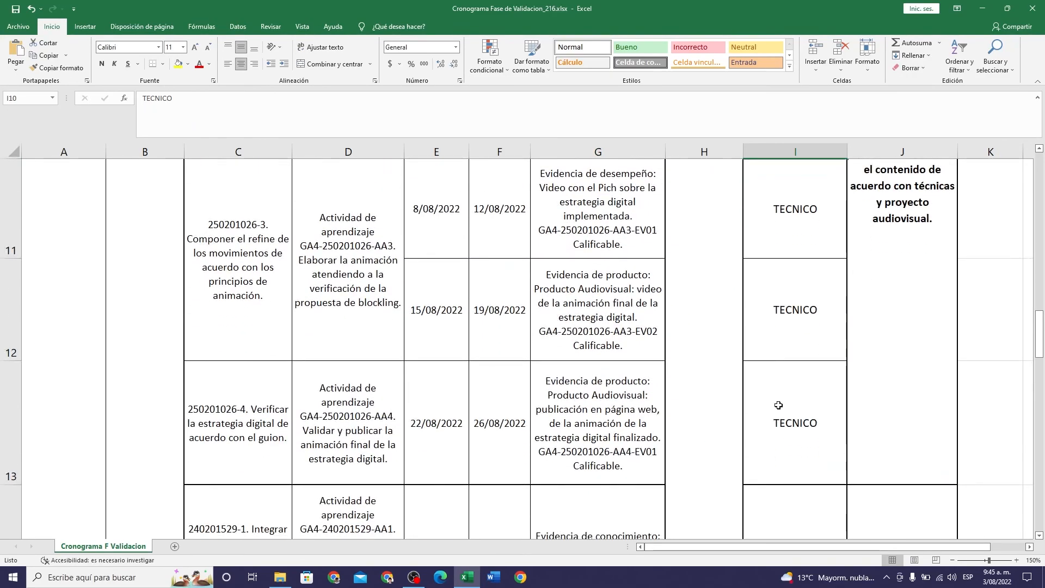
pyautogui.scroll(1, 779, 406)
pyautogui.scroll(-1, 778, 406)
pyautogui.scroll(1, 779, 405)
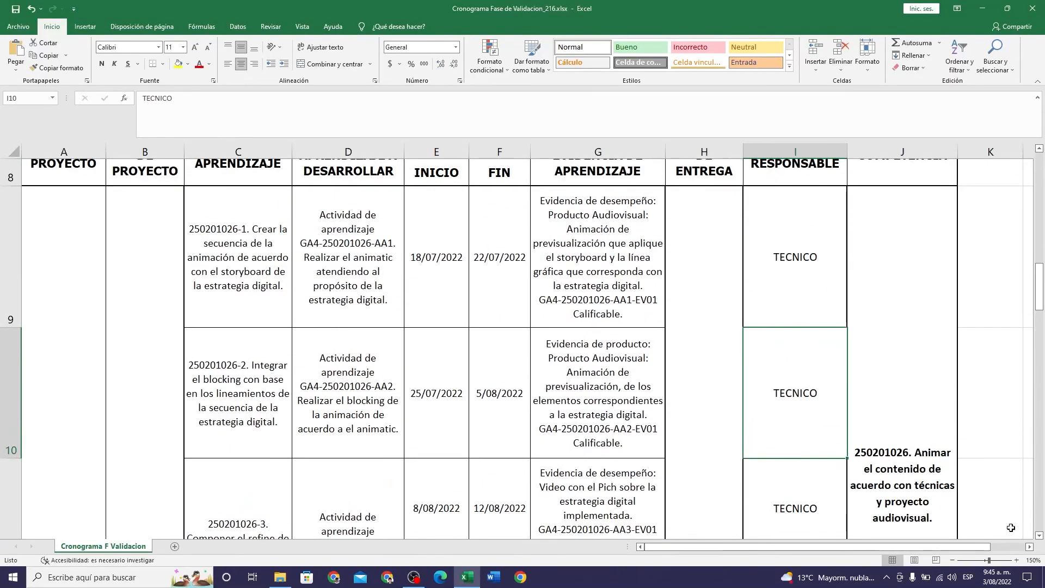
pyautogui.scroll(-1, 1041, 539)
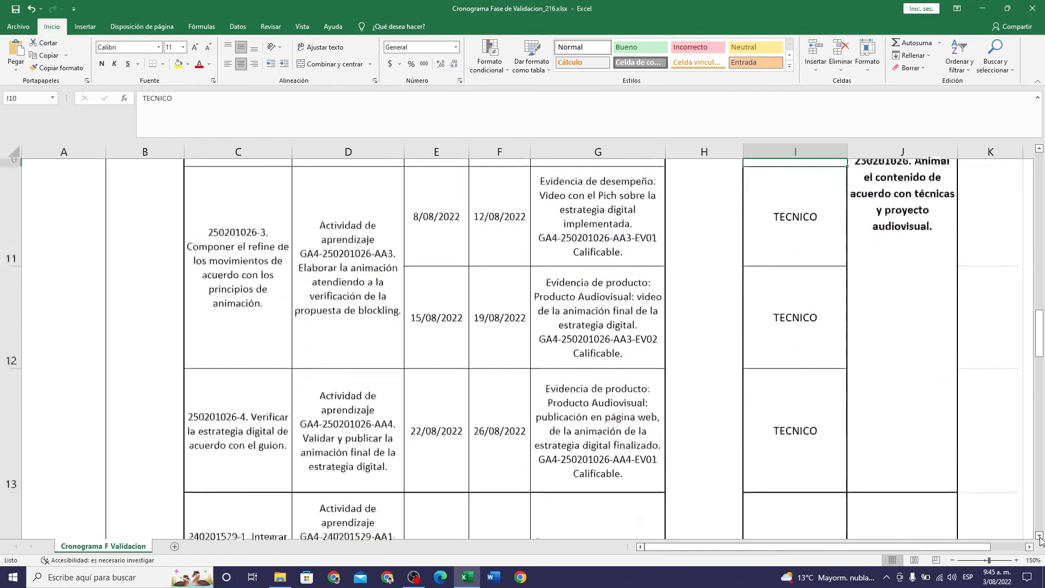
pyautogui.click(1040, 148)
pyautogui.click(593, 371)
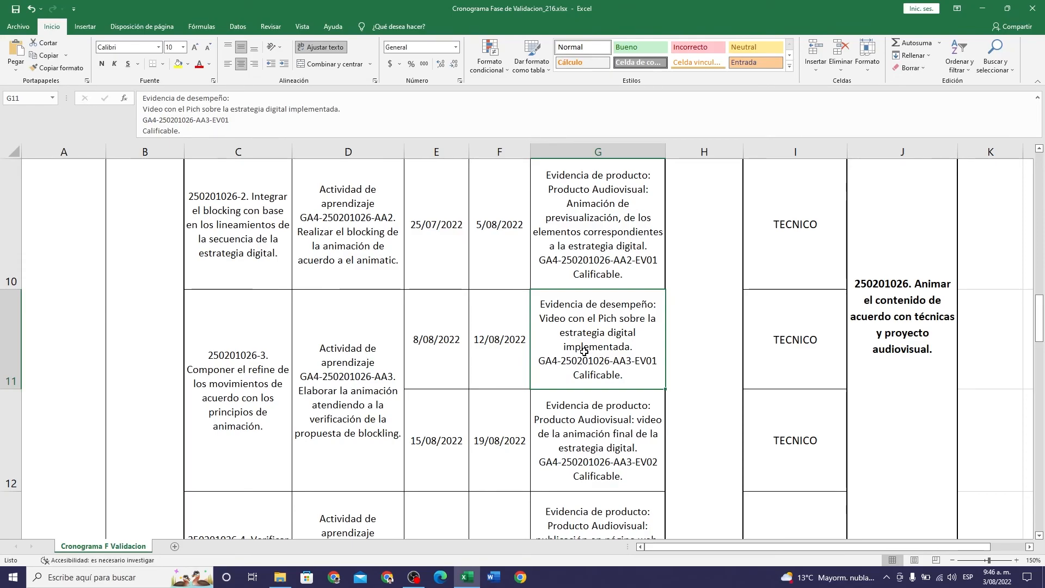
pyautogui.click(584, 267)
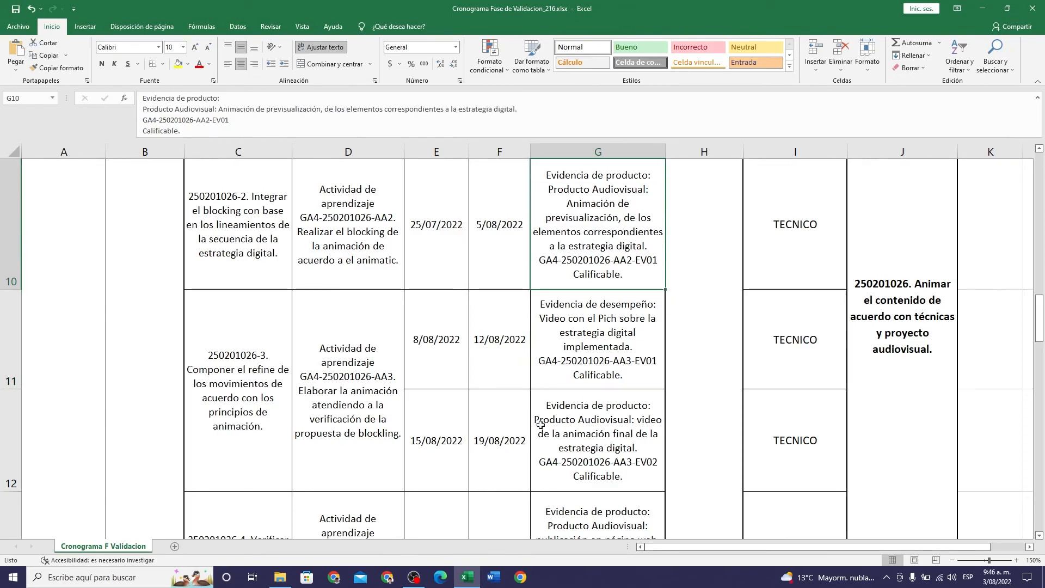
pyautogui.click(603, 358)
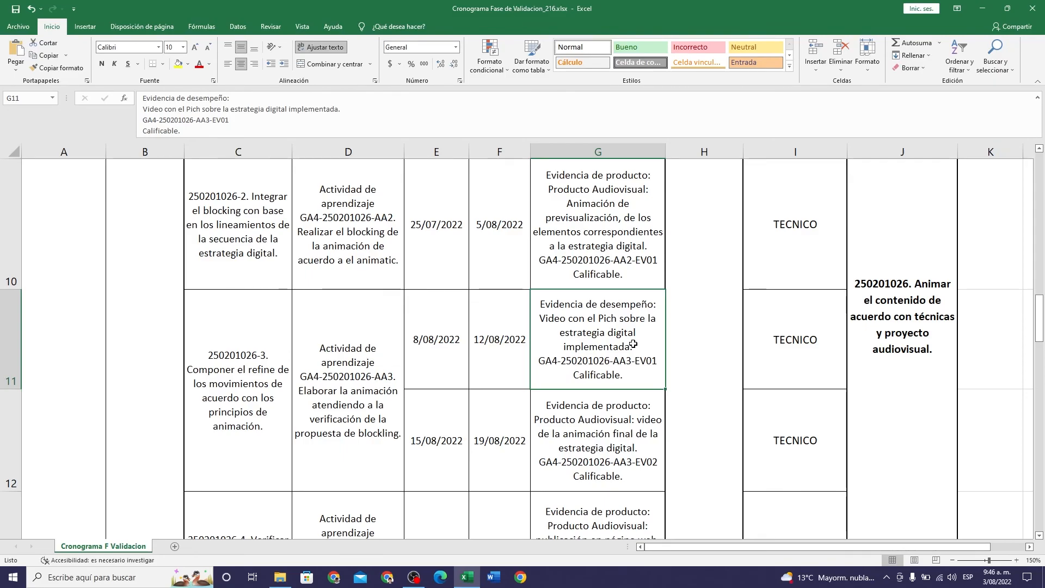
# - Compare the evidence descriptions and delivery dates in rows 10, 12 and 13, focusing on cells G10, G12 and G13
pyautogui.click(608, 232)
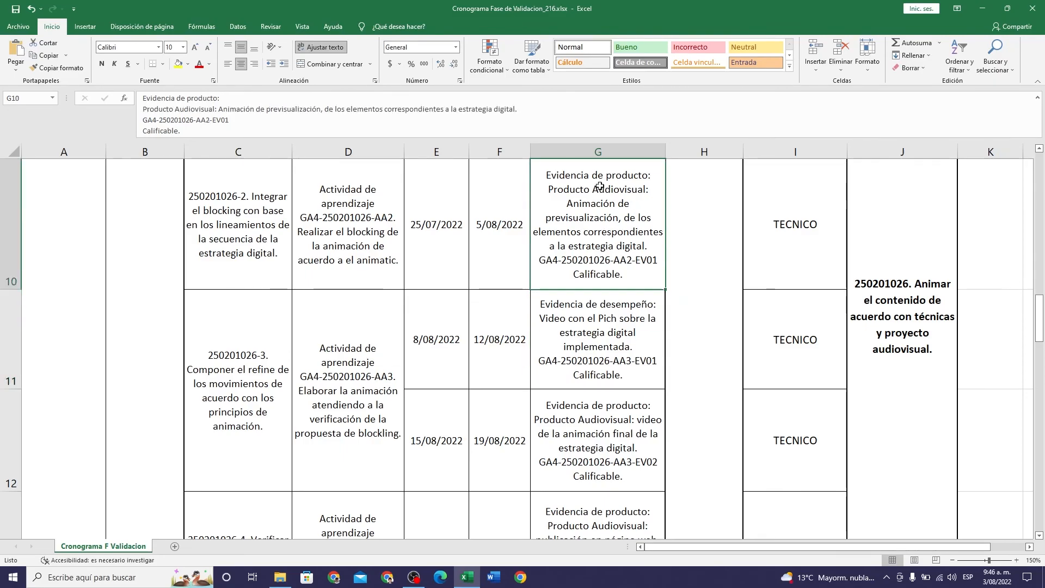
pyautogui.click(604, 406)
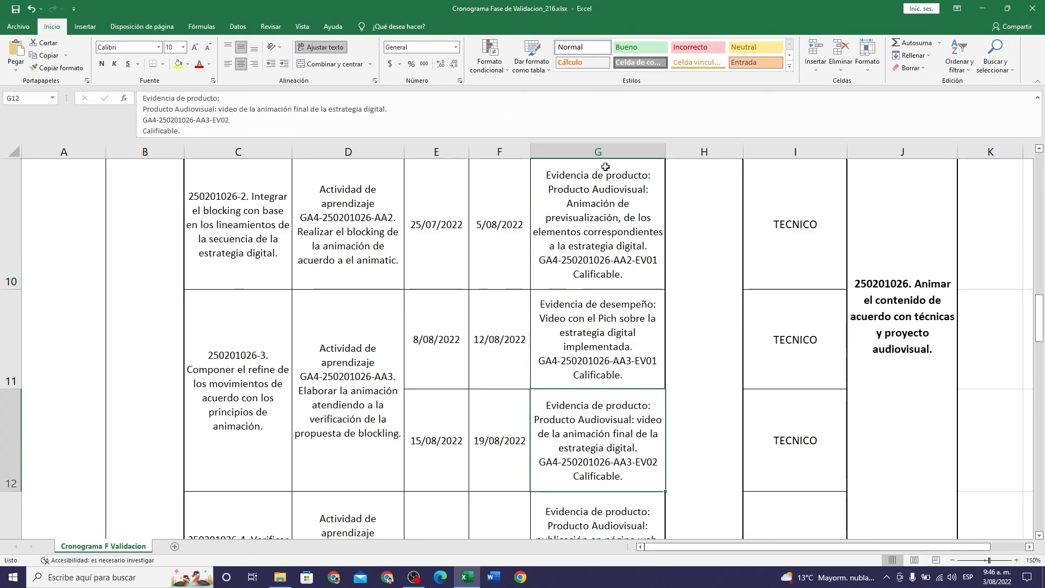
pyautogui.click(598, 192)
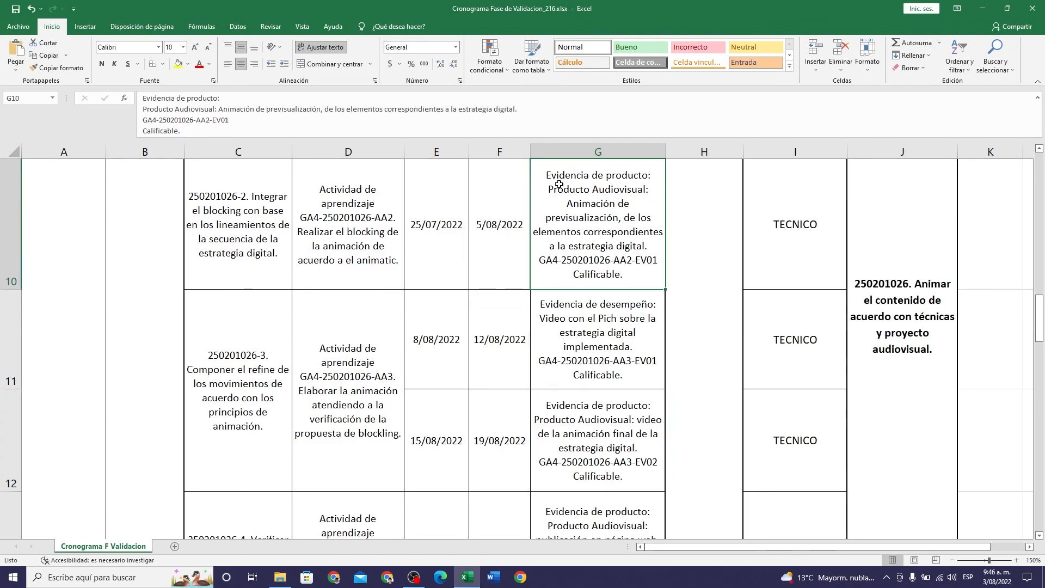
pyautogui.click(609, 464)
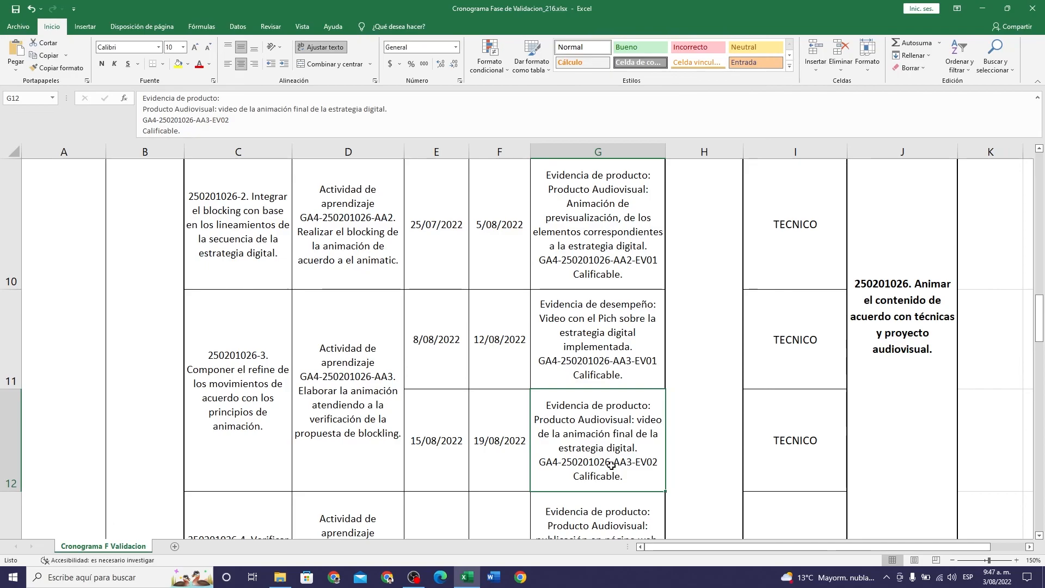
pyautogui.scroll(-1, 610, 466)
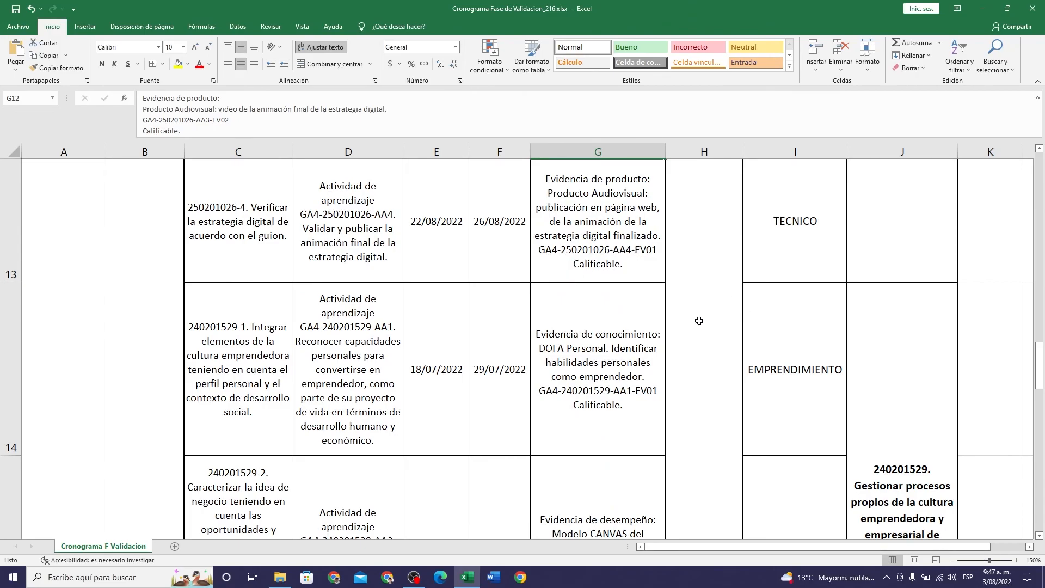
pyautogui.scroll(1, 699, 327)
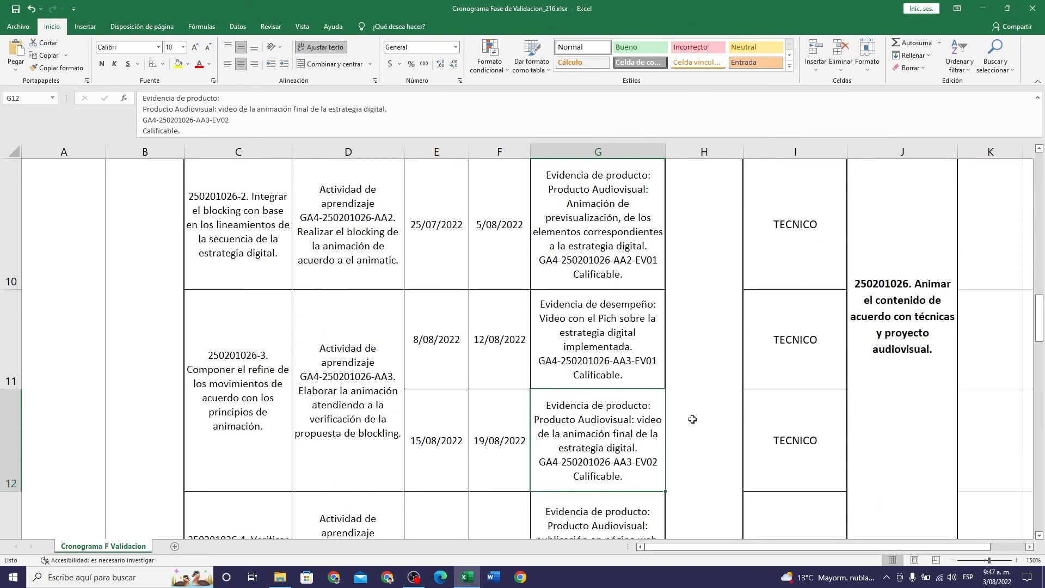
pyautogui.click(626, 522)
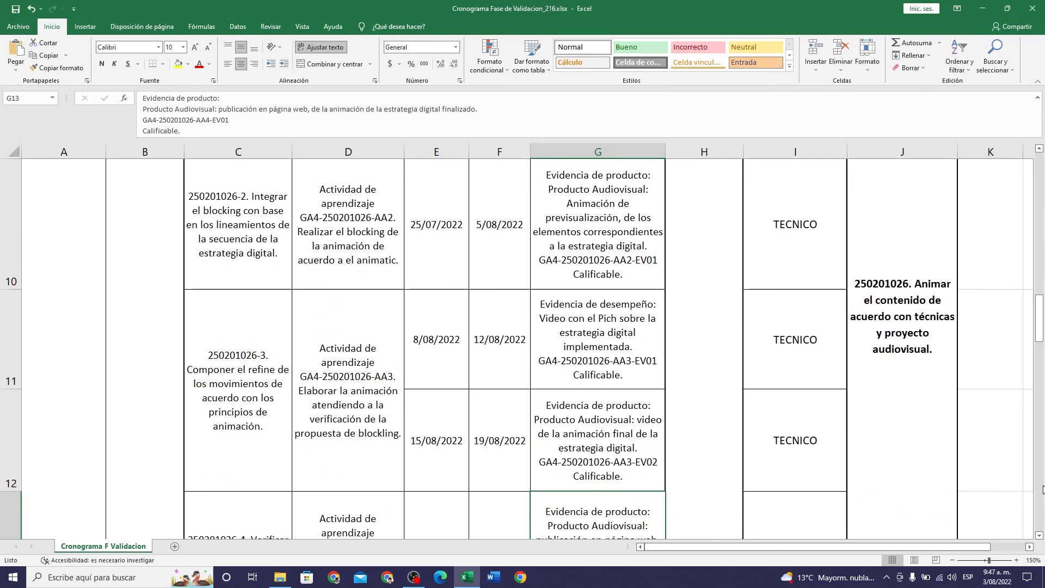
pyautogui.moveTo(1041, 306); pyautogui.dragTo(1041, 350)
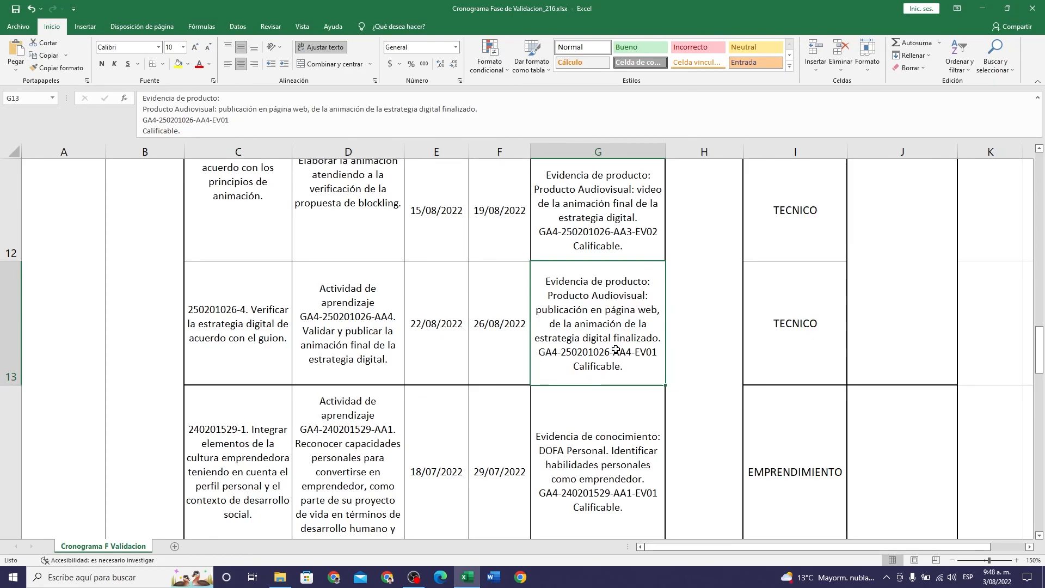
# - Close the schedule workbook in Excel and switch to the OBS window with the running recording
pyautogui.click(1033, 9)
pyautogui.click(481, 298)
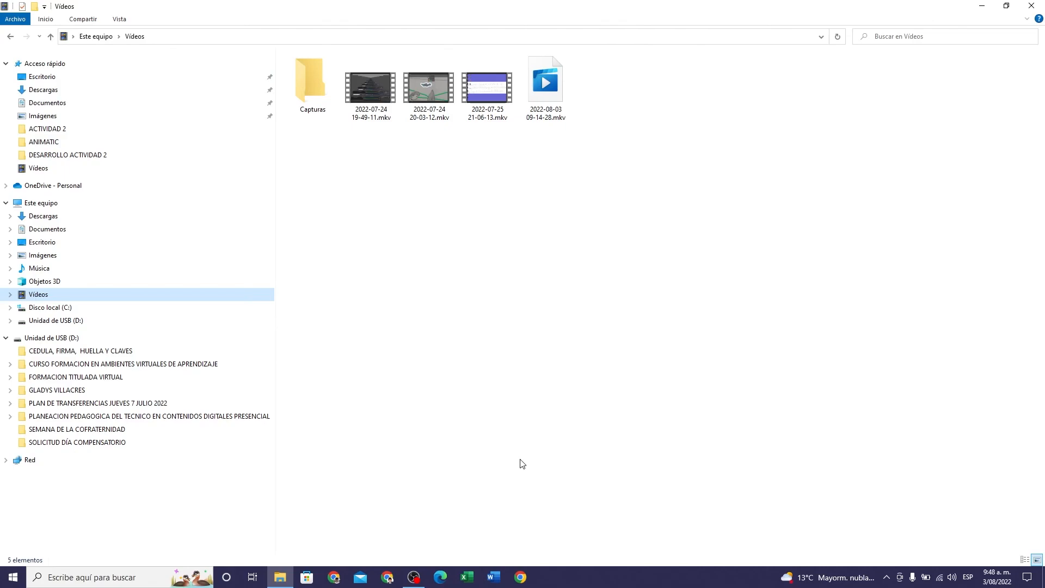
pyautogui.click(413, 579)
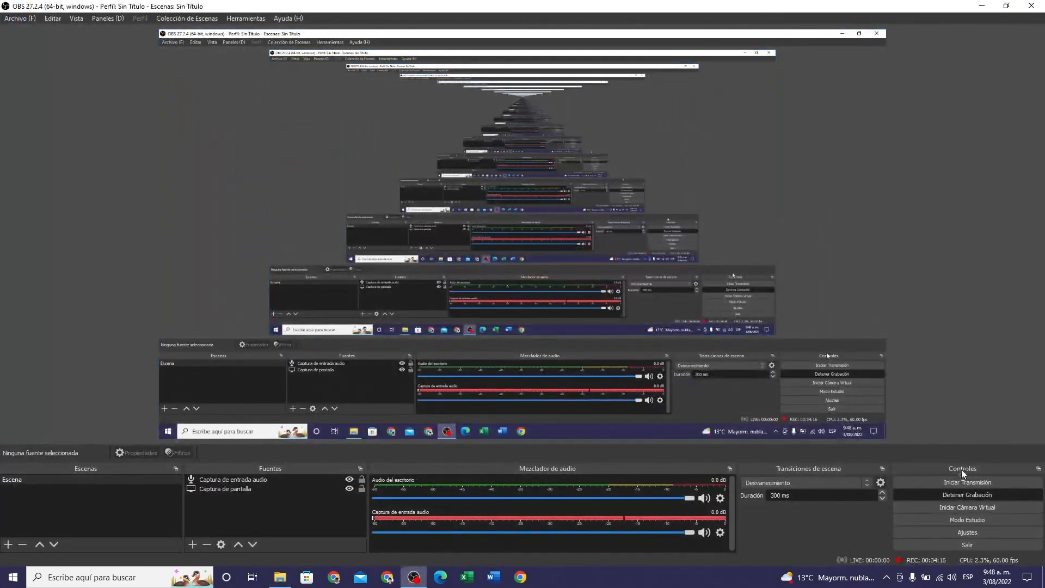